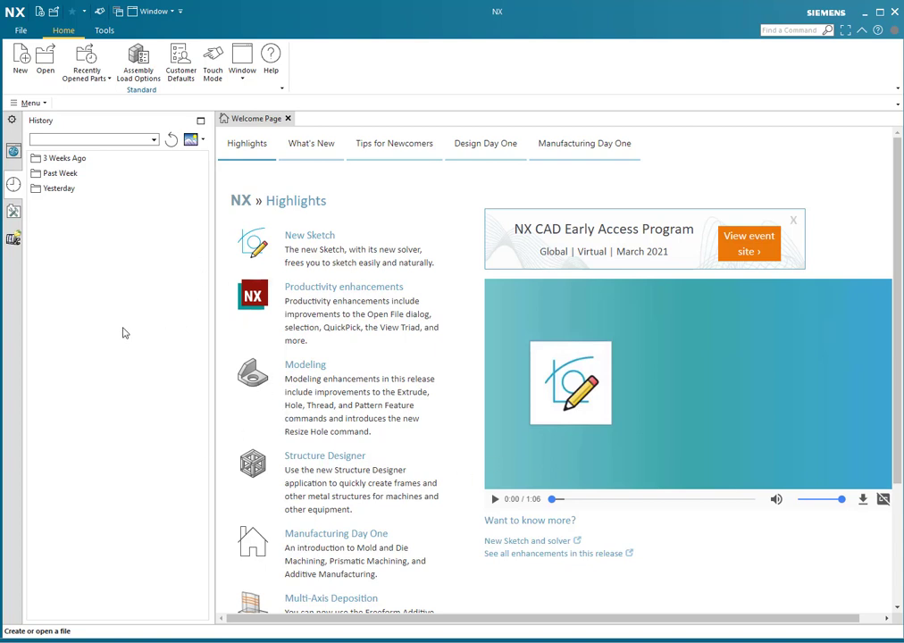
- Open the part file curve_point.prt from the Modelos folder
{"action": "left_click", "coordinate": [45, 59]}
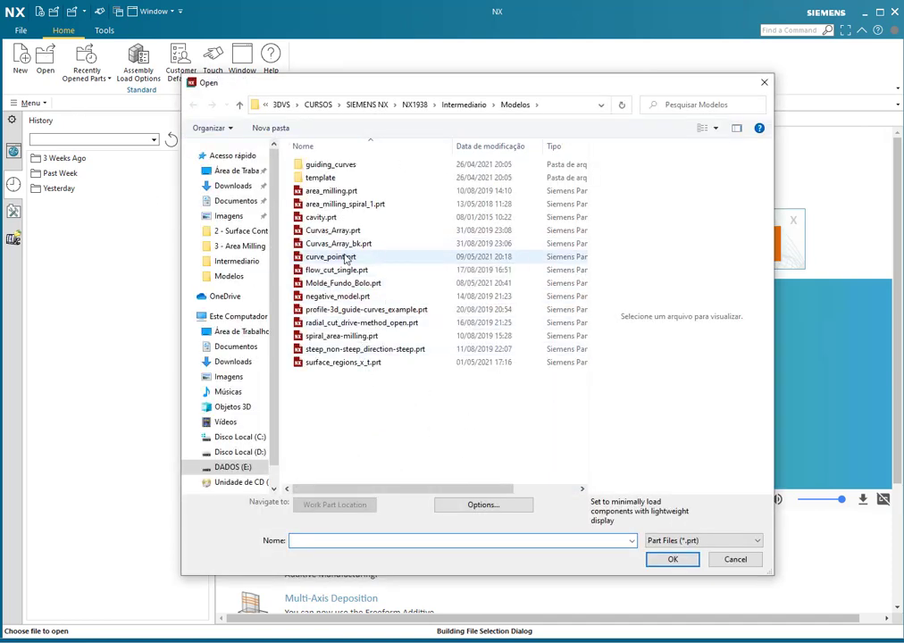
{"action": "left_click", "coordinate": [673, 559]}
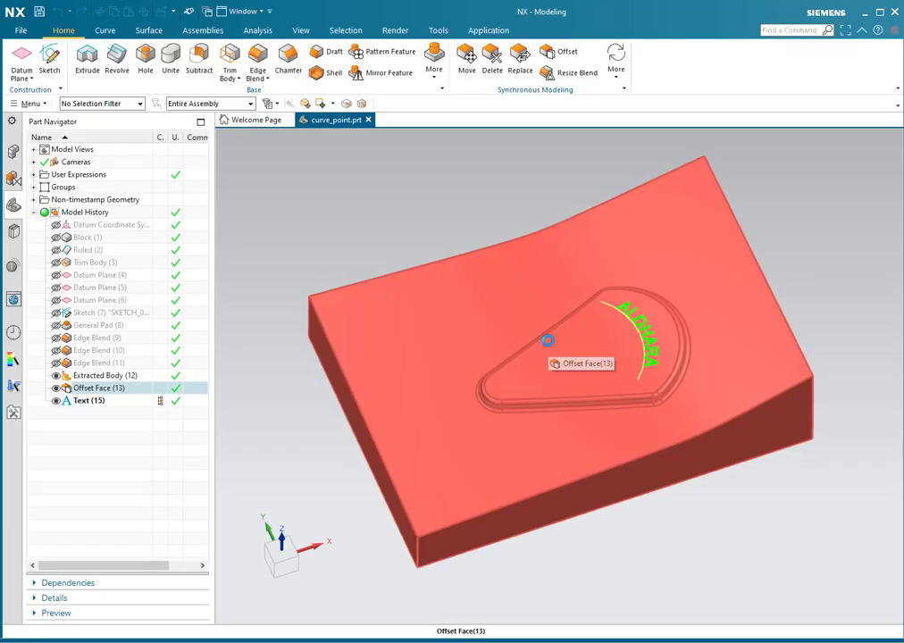
{"action": "scroll", "coordinate": [678, 327], "scroll_direction": "up", "scroll_amount": 3}
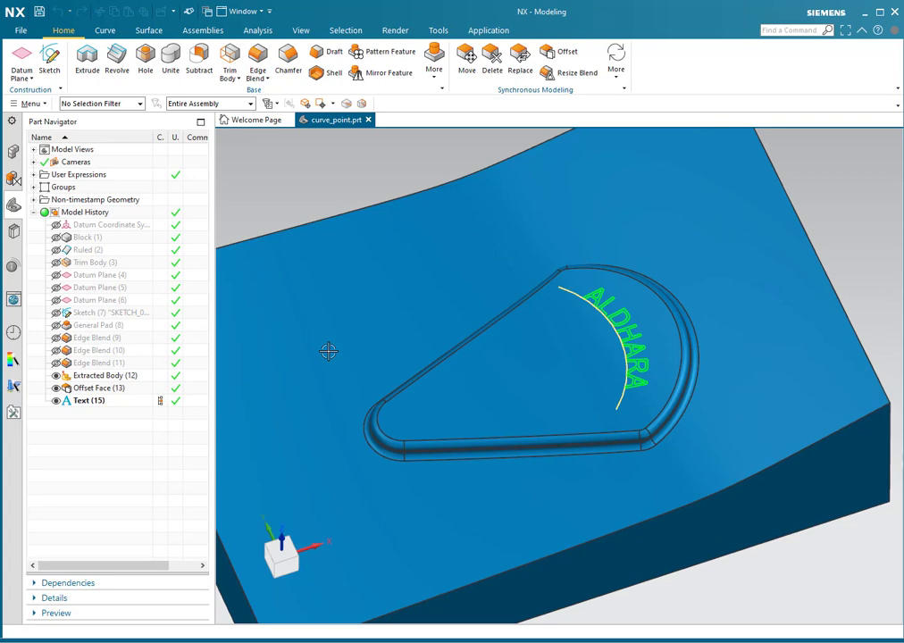
- Review the placement curve and text properties in the Text (15) feature's definition, and close it without applying edits
{"action": "left_click", "coordinate": [94, 402]}
{"action": "left_click", "coordinate": [92, 401]}
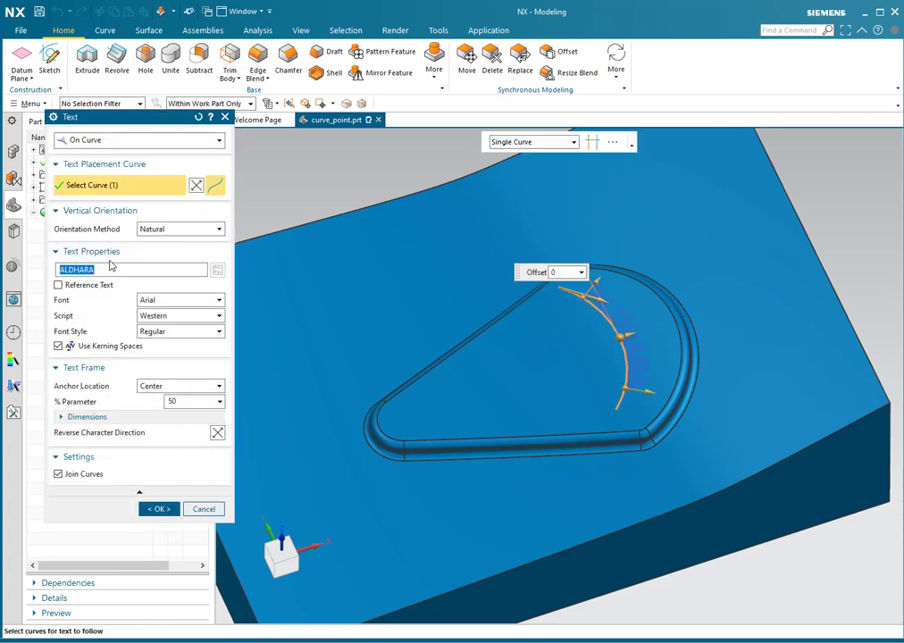
{"action": "left_click", "coordinate": [113, 267]}
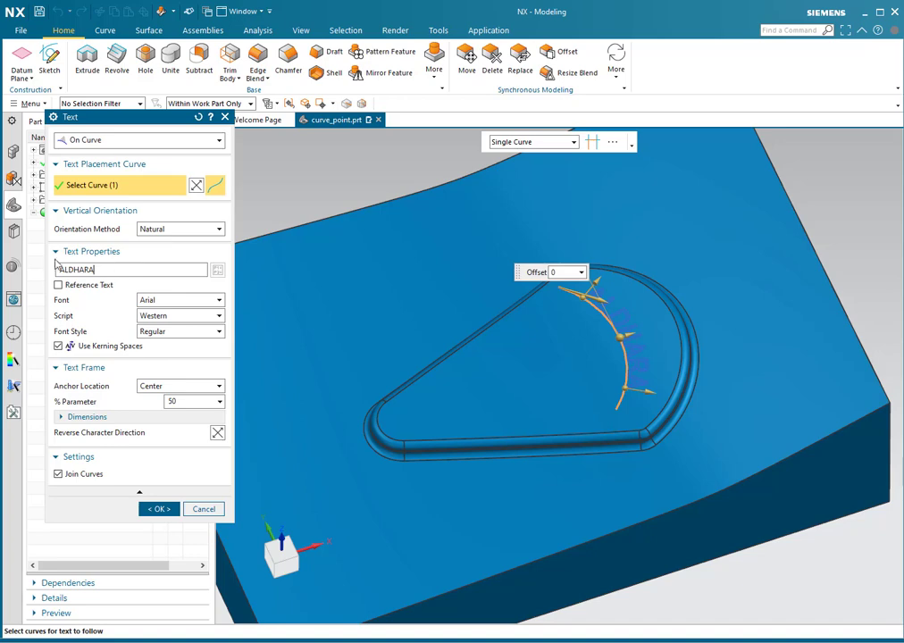
{"action": "left_click", "coordinate": [215, 507]}
- Examine from above and from the side how the flat text and its guide arc sit relative to the curved pad surface
{"action": "middle_click_drag", "start_coordinate": [603, 337], "coordinate": [591, 307]}
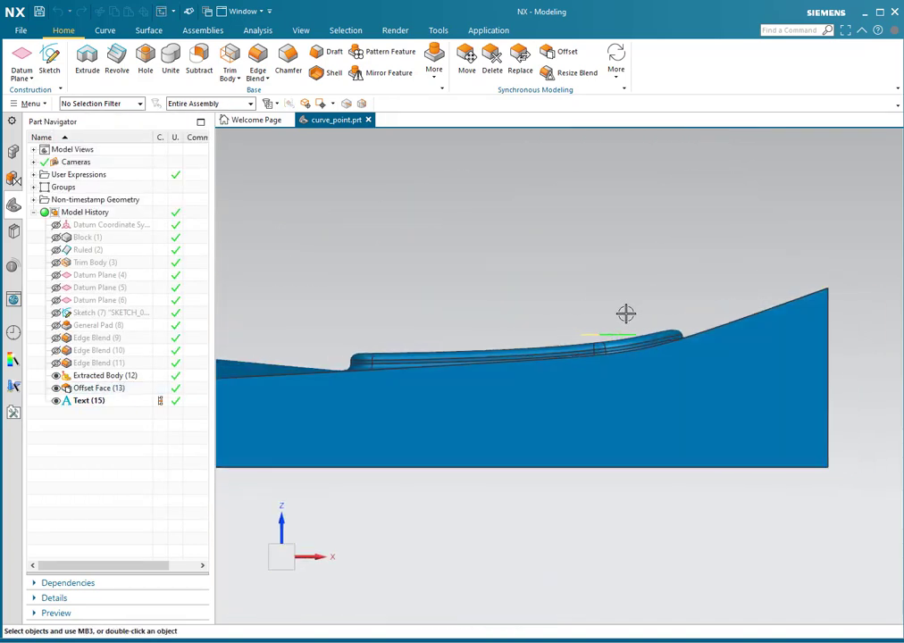
{"action": "scroll", "coordinate": [625, 321], "scroll_direction": "down", "scroll_amount": 5}
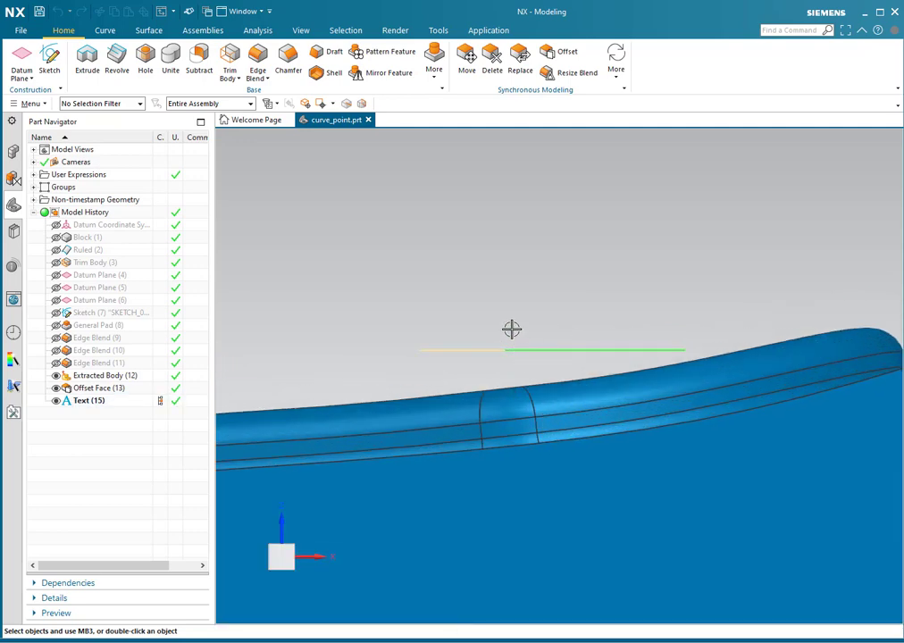
{"action": "middle_click_drag", "start_coordinate": [512, 329], "coordinate": [653, 411]}
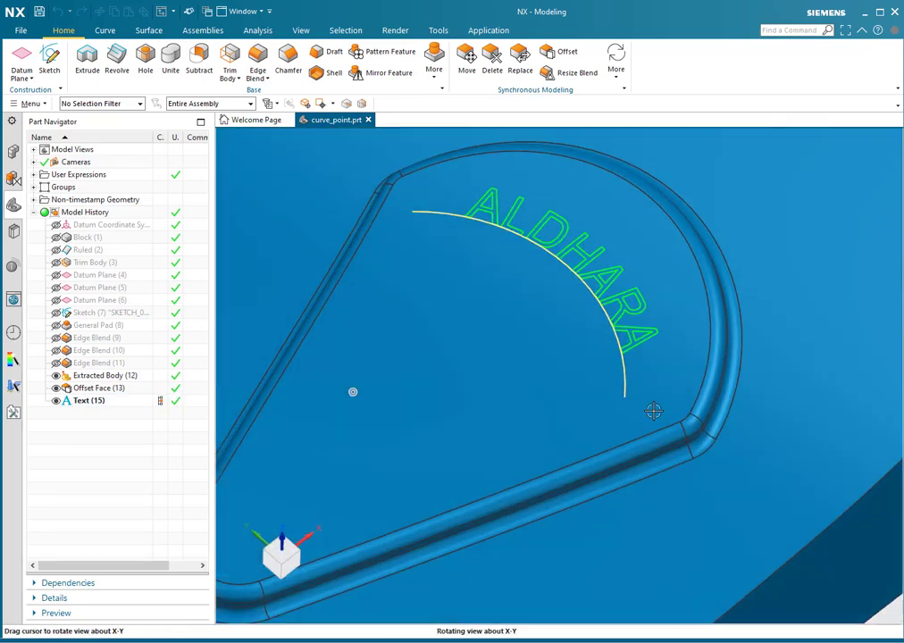
{"action": "scroll", "coordinate": [654, 384], "scroll_direction": "up", "scroll_amount": 3}
{"action": "scroll", "coordinate": [655, 380], "scroll_direction": "down", "scroll_amount": 3}
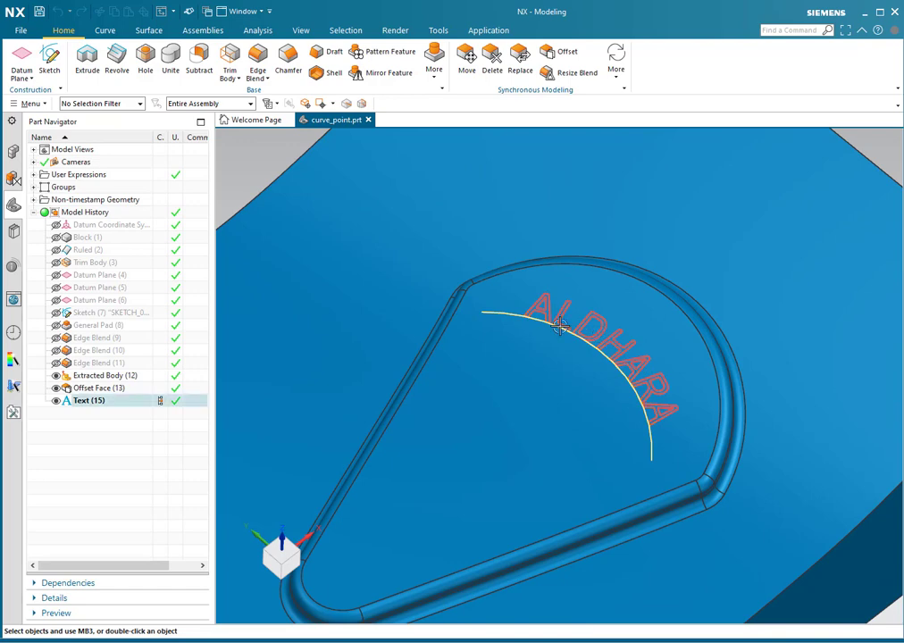
{"action": "scroll", "coordinate": [561, 326], "scroll_direction": "up", "scroll_amount": 3}
{"action": "middle_click_drag", "start_coordinate": [561, 327], "coordinate": [625, 366]}
{"action": "scroll", "coordinate": [591, 348], "scroll_direction": "down", "scroll_amount": 3}
{"action": "scroll", "coordinate": [583, 339], "scroll_direction": "up", "scroll_amount": 3}
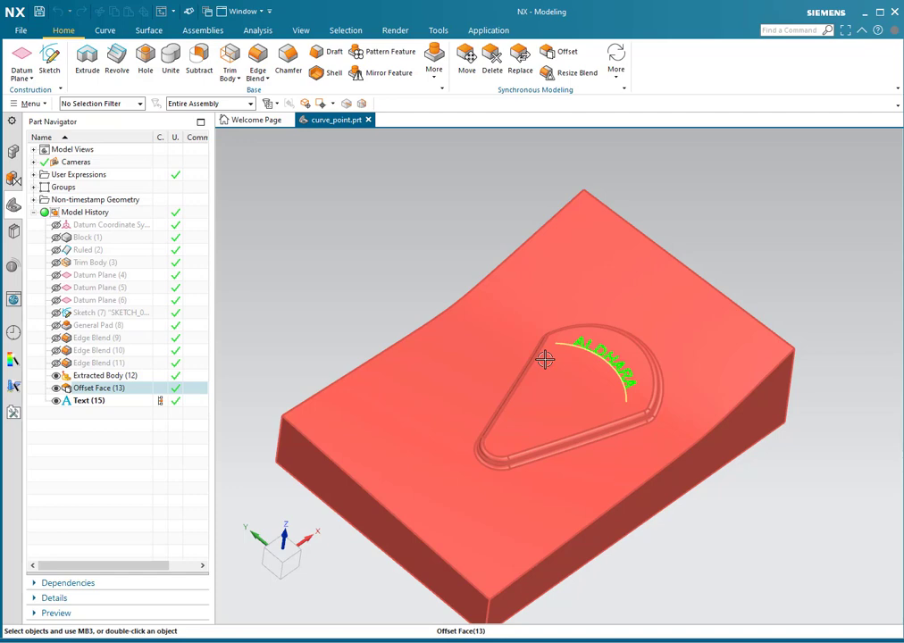
{"action": "middle_click_drag", "start_coordinate": [657, 379], "coordinate": [621, 312]}
{"action": "scroll", "coordinate": [621, 355], "scroll_direction": "up", "scroll_amount": 5}
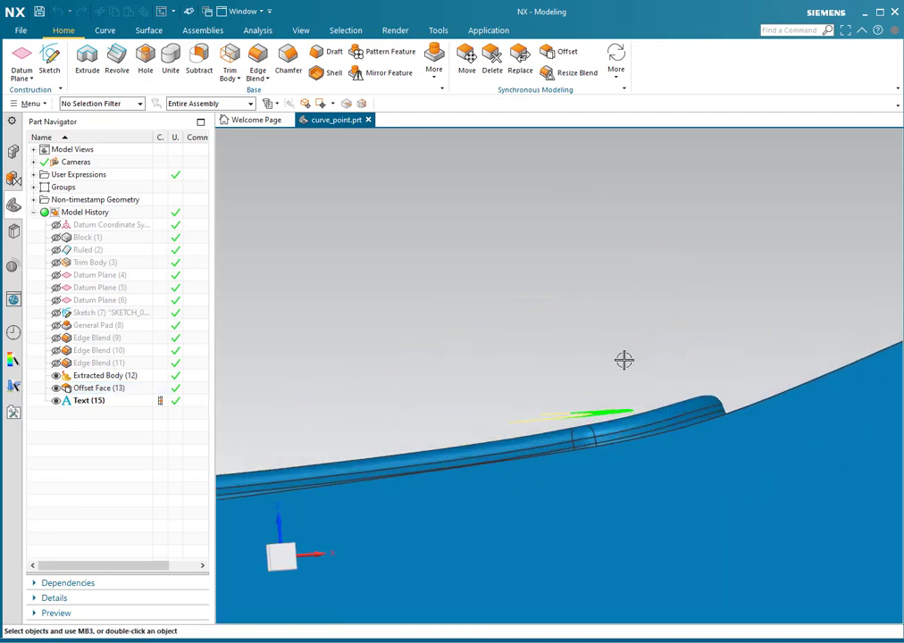
{"action": "scroll", "coordinate": [624, 359], "scroll_direction": "down", "scroll_amount": 5}
{"action": "middle_click_drag", "start_coordinate": [627, 359], "coordinate": [581, 387]}
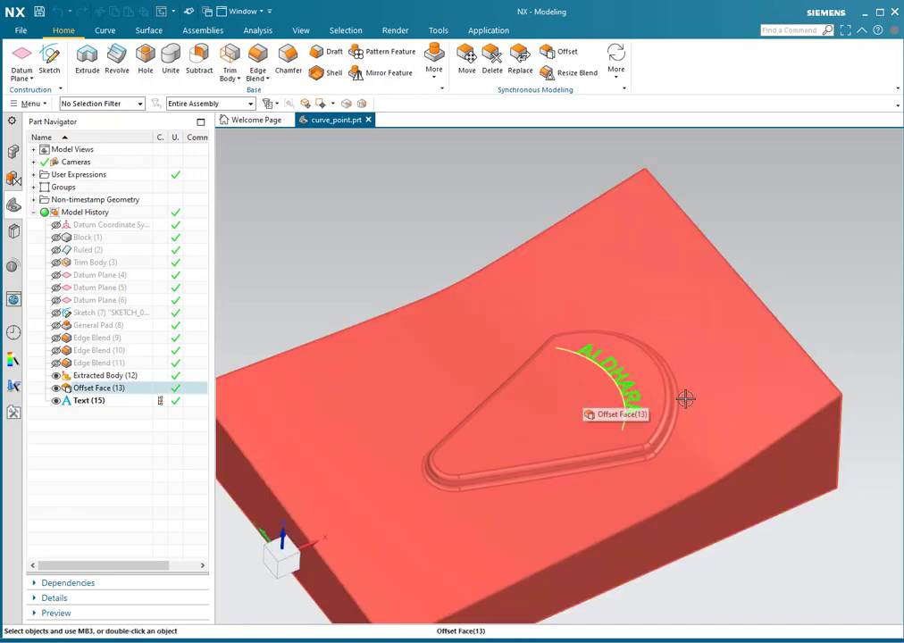
{"action": "middle_click_drag", "start_coordinate": [685, 397], "coordinate": [666, 343]}
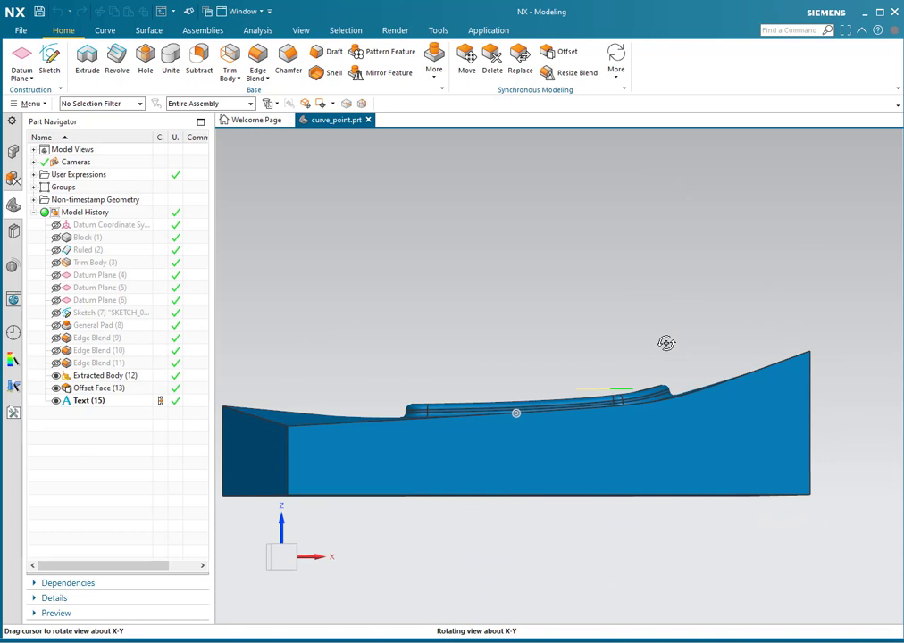
{"action": "scroll", "coordinate": [562, 384], "scroll_direction": "down", "scroll_amount": 3}
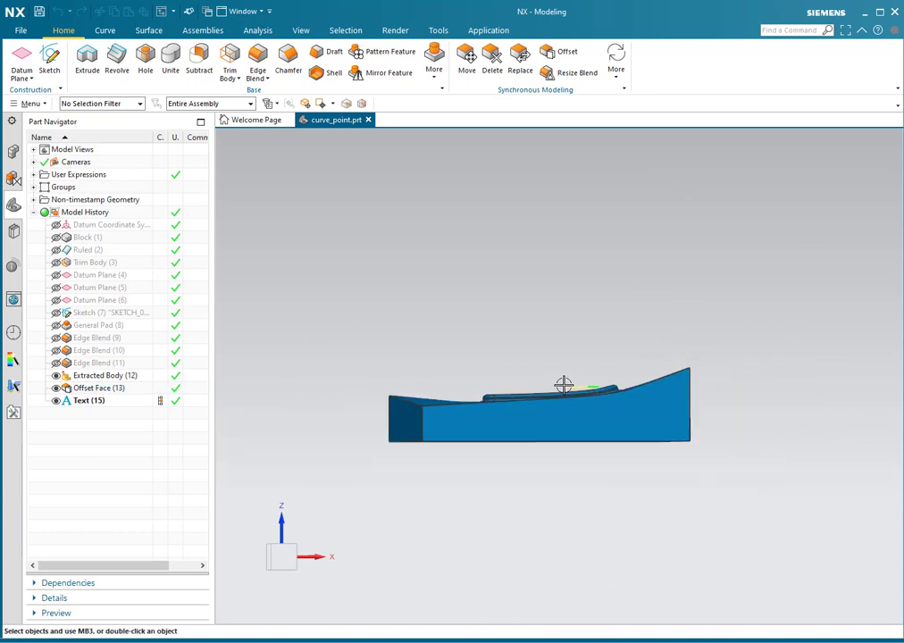
{"action": "mouse_move", "coordinate": [567, 389]}
{"action": "middle_mouse_down"}
{"action": "mouse_move", "coordinate": [579, 418]}
{"action": "mouse_move", "coordinate": [562, 387]}
{"action": "middle_mouse_up"}
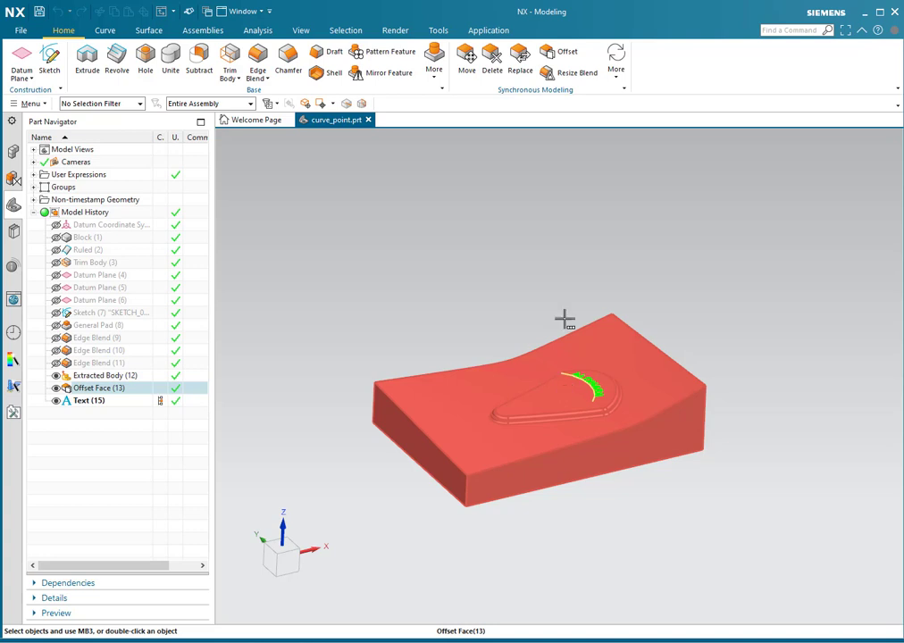
- Inspect the letter outlines and the guide arc on the raised pad, from the whole word down to its first letters
{"action": "scroll", "coordinate": [589, 389], "scroll_direction": "up", "scroll_amount": 5}
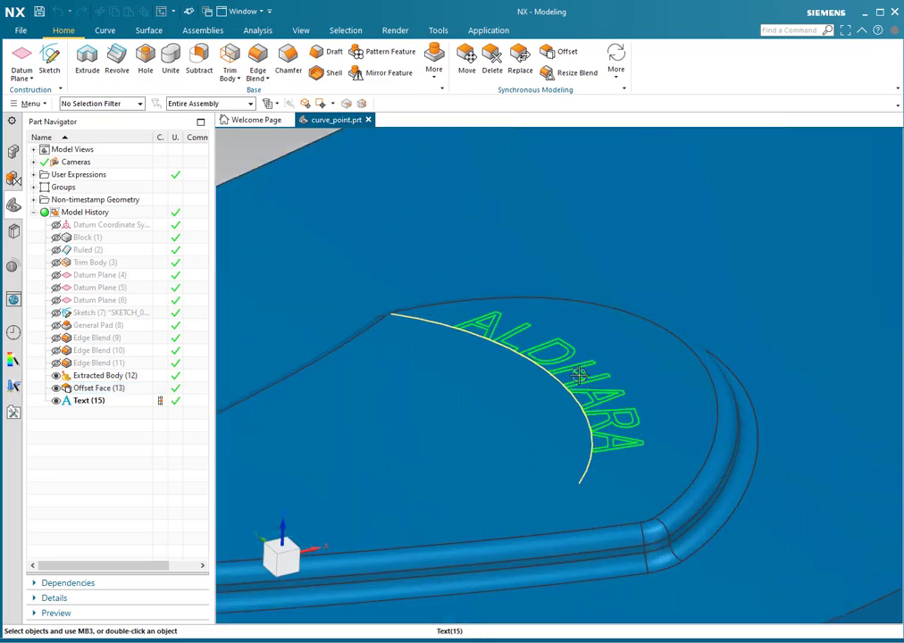
{"action": "scroll", "coordinate": [580, 373], "scroll_direction": "down", "scroll_amount": 3}
{"action": "middle_click_drag", "start_coordinate": [593, 375], "coordinate": [591, 386]}
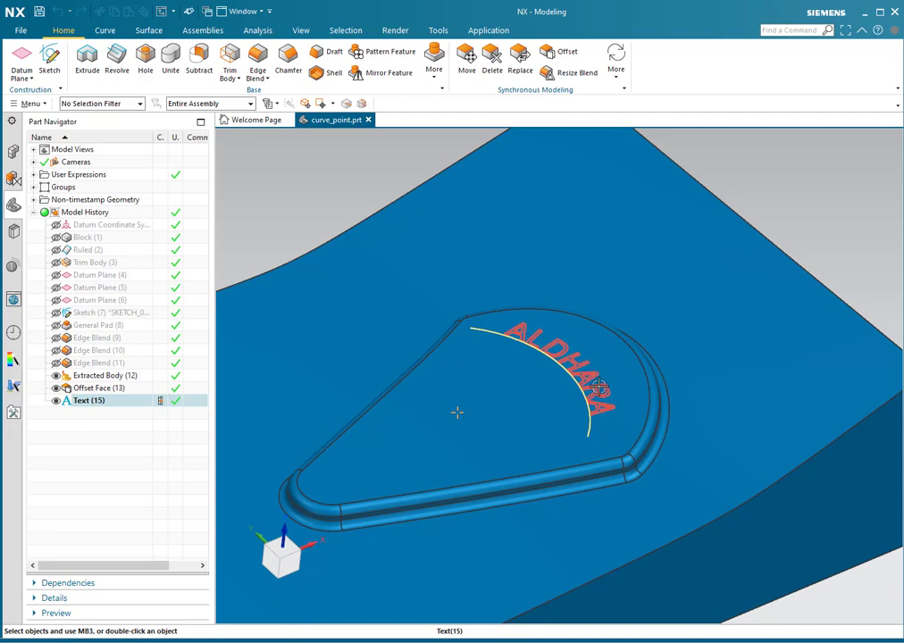
{"action": "scroll", "coordinate": [599, 373], "scroll_direction": "down", "scroll_amount": 4}
{"action": "scroll", "coordinate": [598, 380], "scroll_direction": "up", "scroll_amount": 1}
{"action": "scroll", "coordinate": [598, 379], "scroll_direction": "up", "scroll_amount": 3}
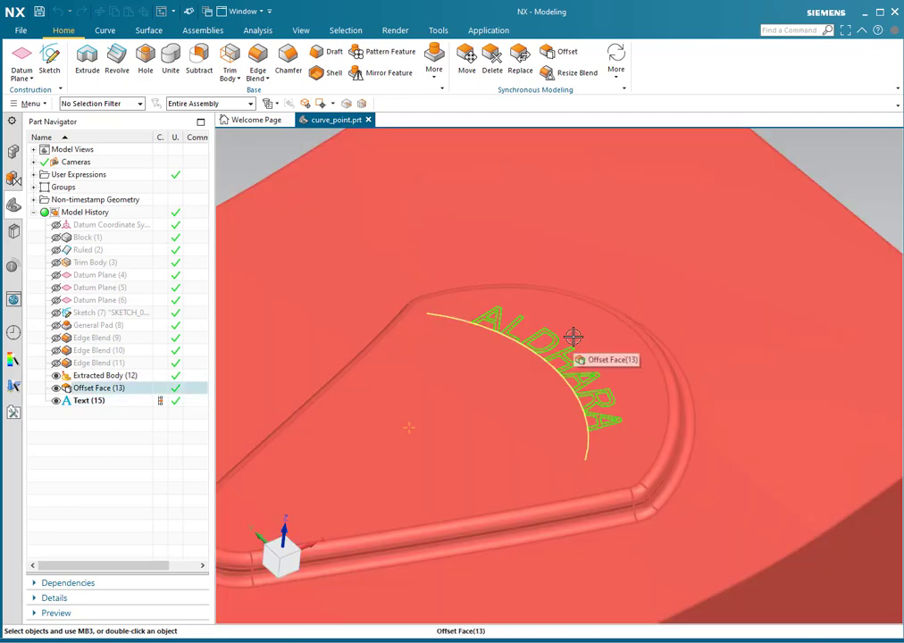
{"action": "middle_click_drag", "start_coordinate": [548, 363], "coordinate": [525, 340]}
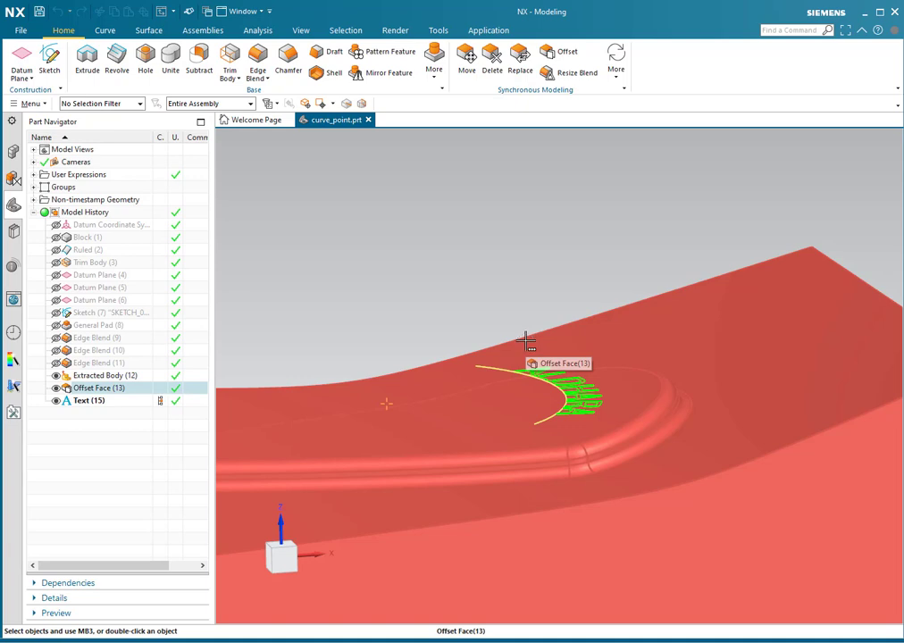
{"action": "mouse_move", "coordinate": [527, 341]}
{"action": "middle_mouse_down"}
{"action": "mouse_move", "coordinate": [545, 356]}
{"action": "mouse_move", "coordinate": [355, 442]}
{"action": "mouse_move", "coordinate": [533, 358]}
{"action": "middle_mouse_up"}
{"action": "scroll", "coordinate": [533, 358], "scroll_direction": "up", "scroll_amount": 5}
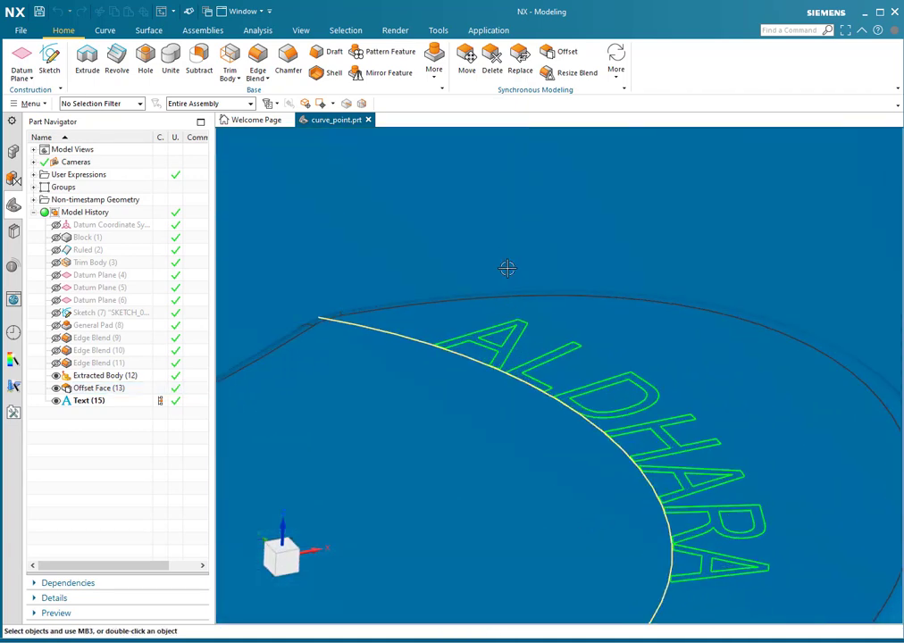
{"action": "scroll", "coordinate": [473, 327], "scroll_direction": "up", "scroll_amount": 5}
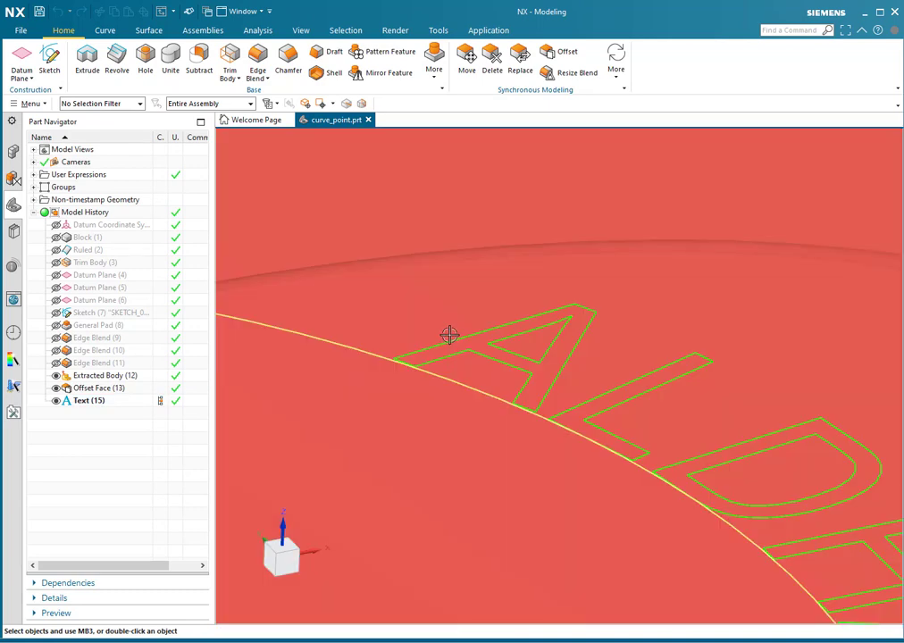
- Examine the first letter's contour near the arc, and compare the text plane with the pad surface in side and overall views
{"action": "left_click", "coordinate": [449, 335]}
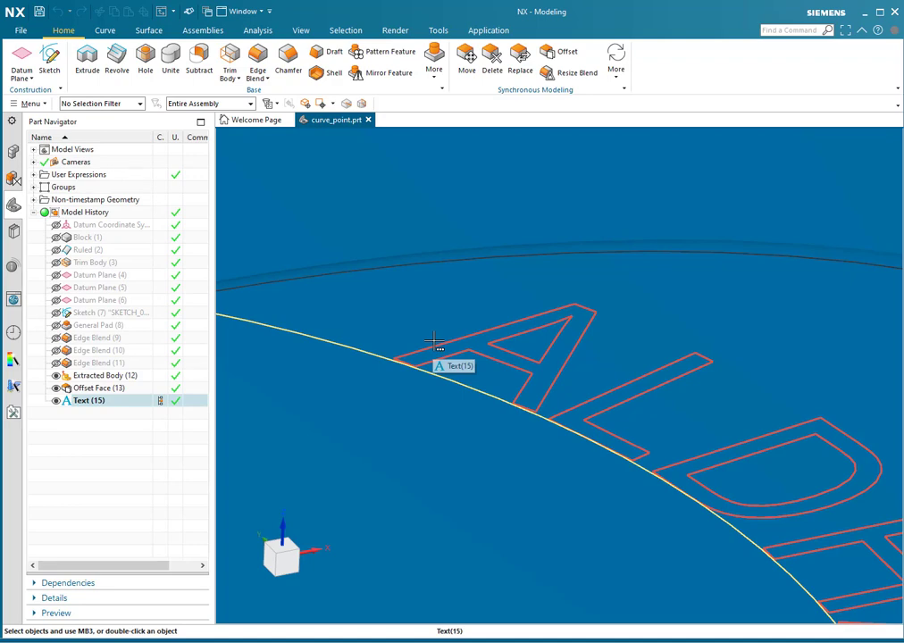
{"action": "left_click", "coordinate": [433, 337]}
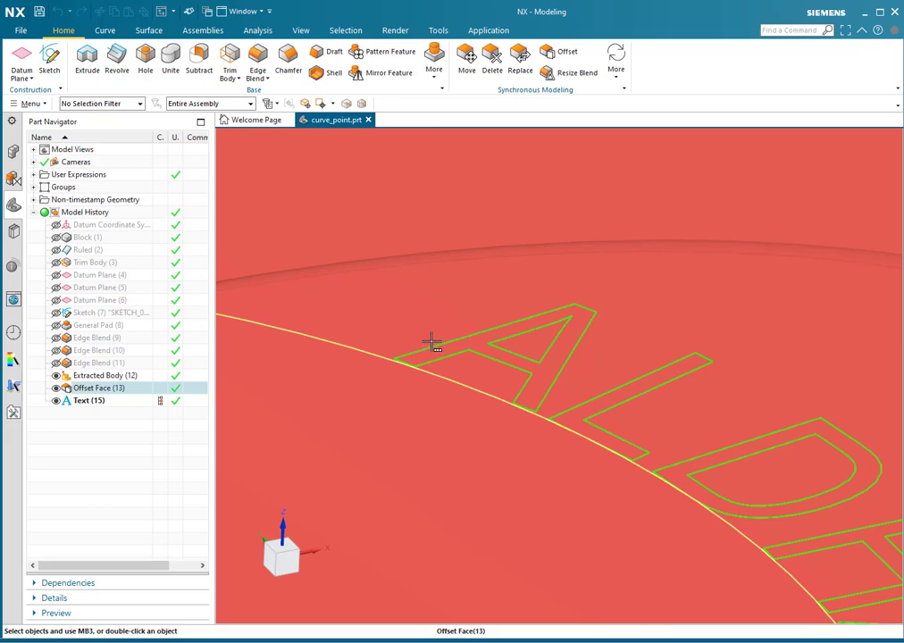
{"action": "left_click", "coordinate": [431, 359]}
{"action": "scroll", "coordinate": [431, 359], "scroll_direction": "down", "scroll_amount": 4}
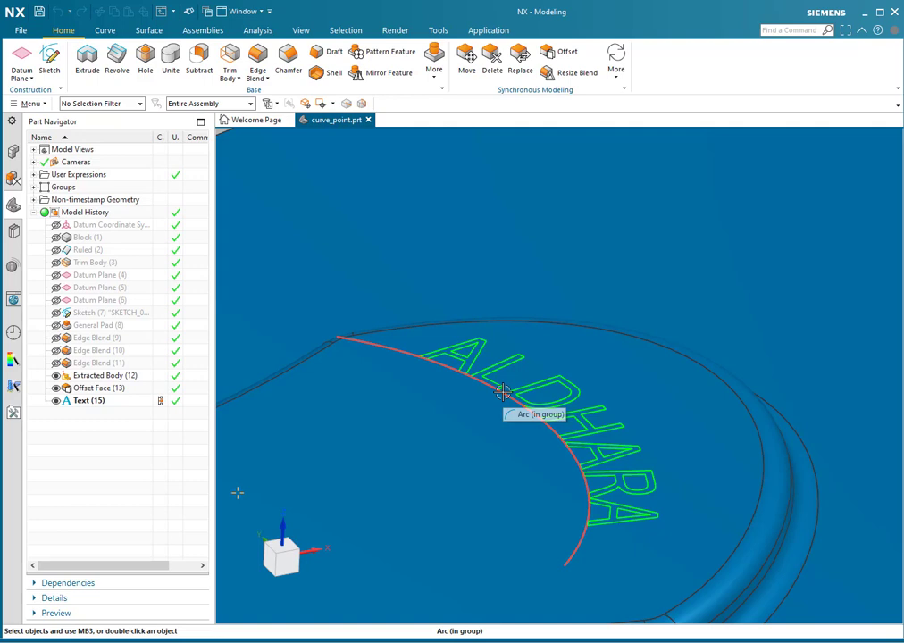
{"action": "middle_click_drag", "start_coordinate": [504, 391], "coordinate": [607, 343]}
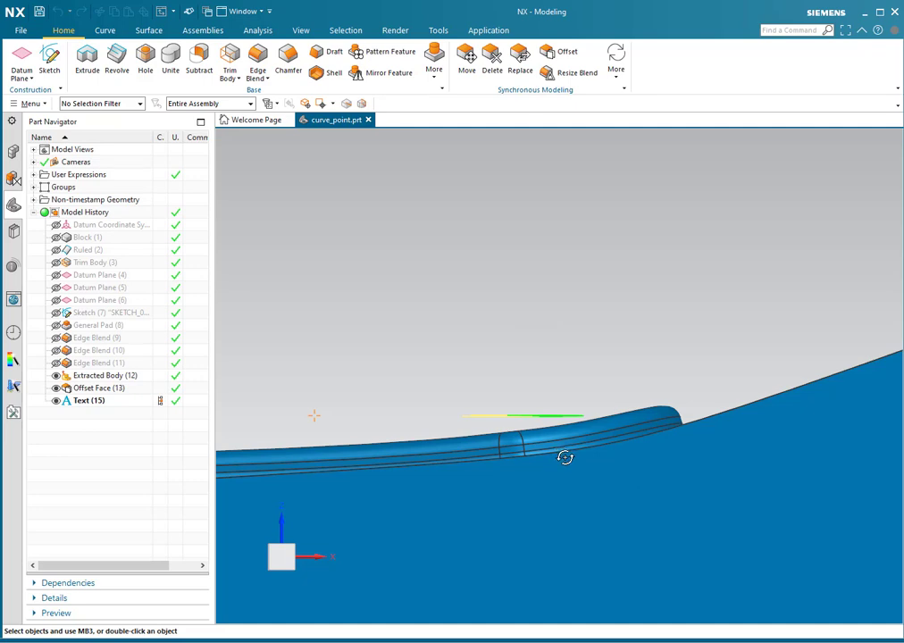
{"action": "middle_click_drag", "start_coordinate": [564, 458], "coordinate": [492, 381]}
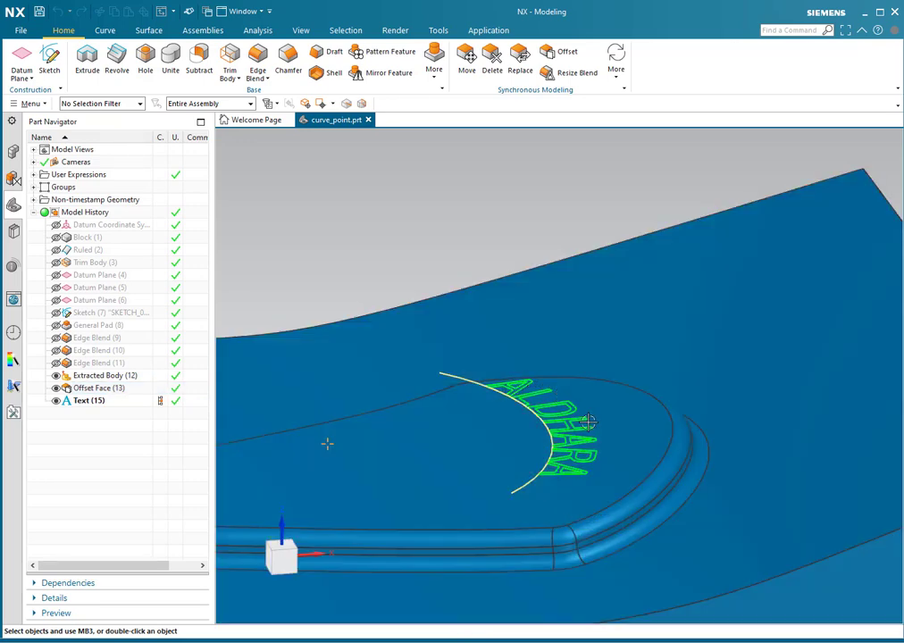
{"action": "middle_click_drag", "start_coordinate": [585, 420], "coordinate": [448, 357]}
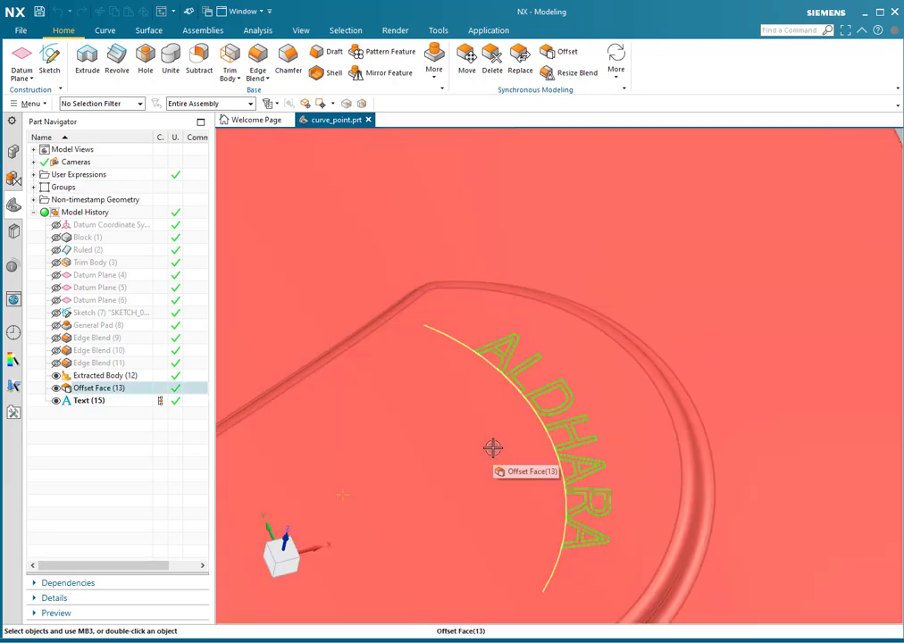
{"action": "scroll", "coordinate": [585, 319], "scroll_direction": "down", "scroll_amount": 5}
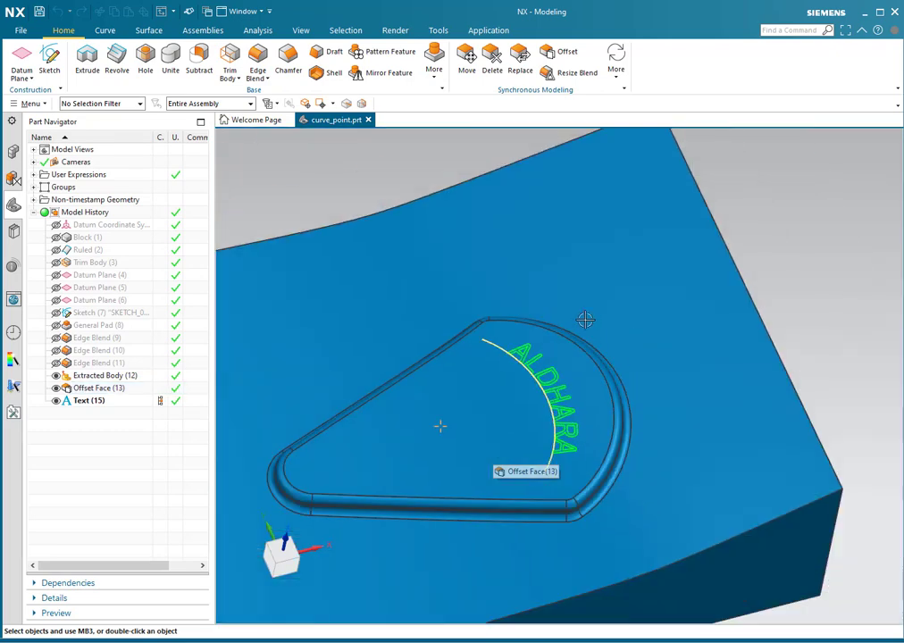
{"action": "middle_click_drag", "start_coordinate": [615, 345], "coordinate": [675, 310]}
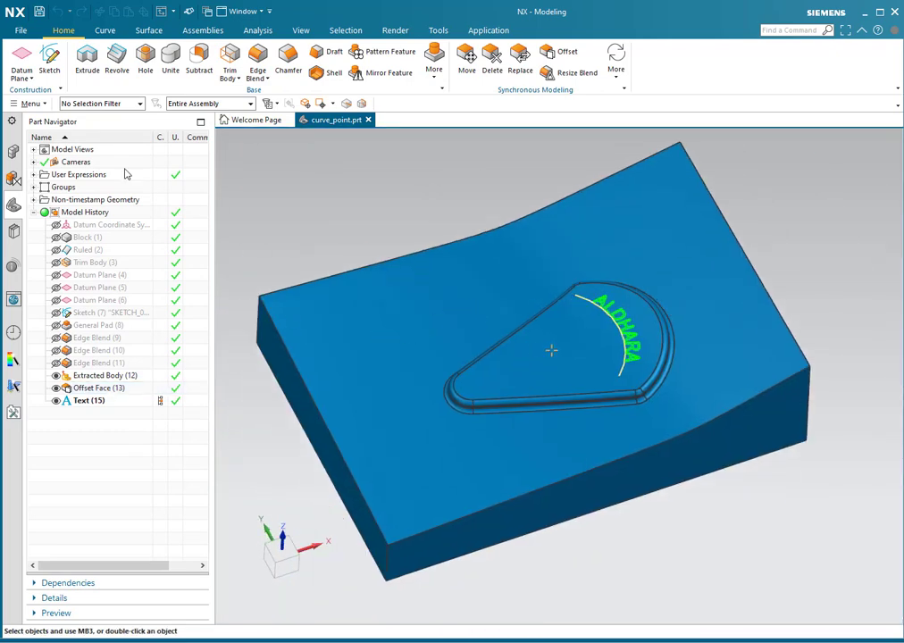
- Switch the part to the Manufacturing application with the cam_general configuration and the mill_contour setup
{"action": "left_click", "coordinate": [21, 30]}
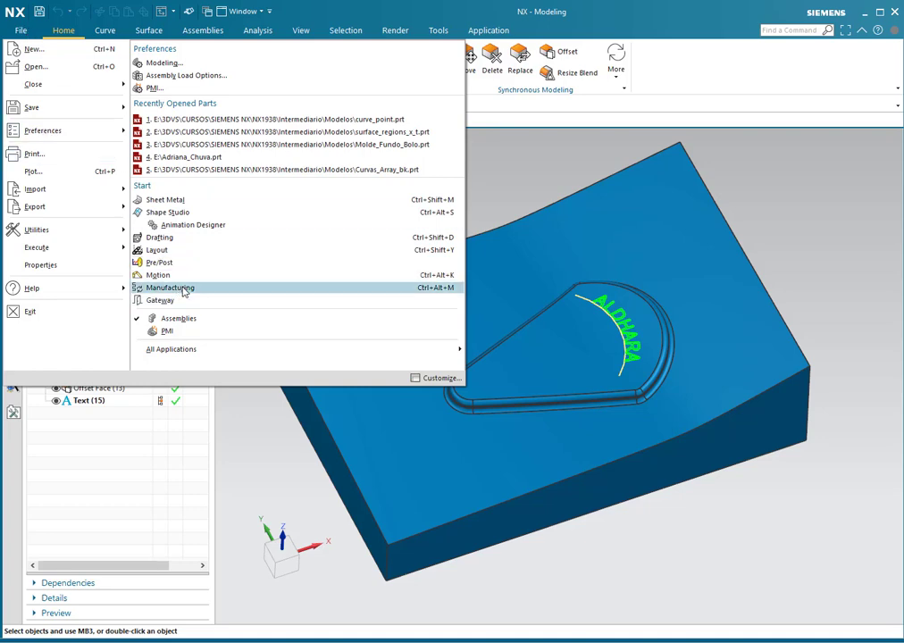
{"action": "left_click", "coordinate": [176, 287]}
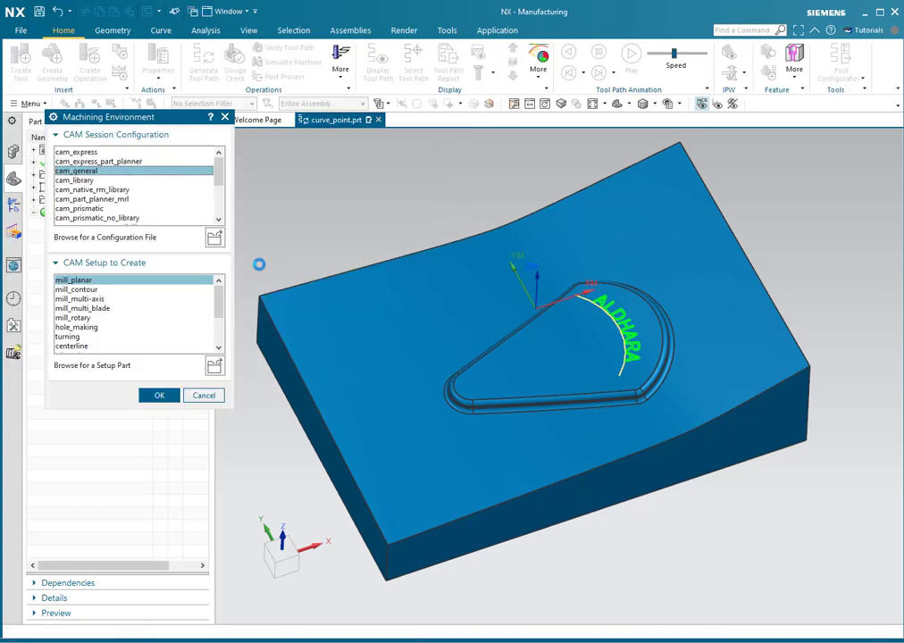
{"action": "left_click", "coordinate": [76, 289]}
{"action": "left_click", "coordinate": [160, 395]}
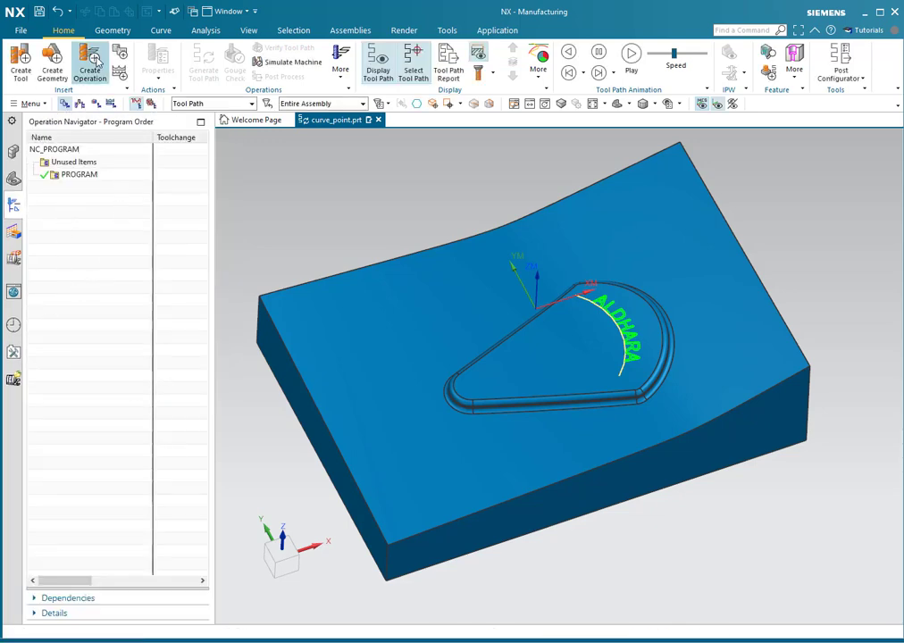
- Show the Operation Navigator's geometry view, expand MCS_MILL to reveal its WORKPIECE, and select MCS_MILL
{"action": "left_click", "coordinate": [93, 69]}
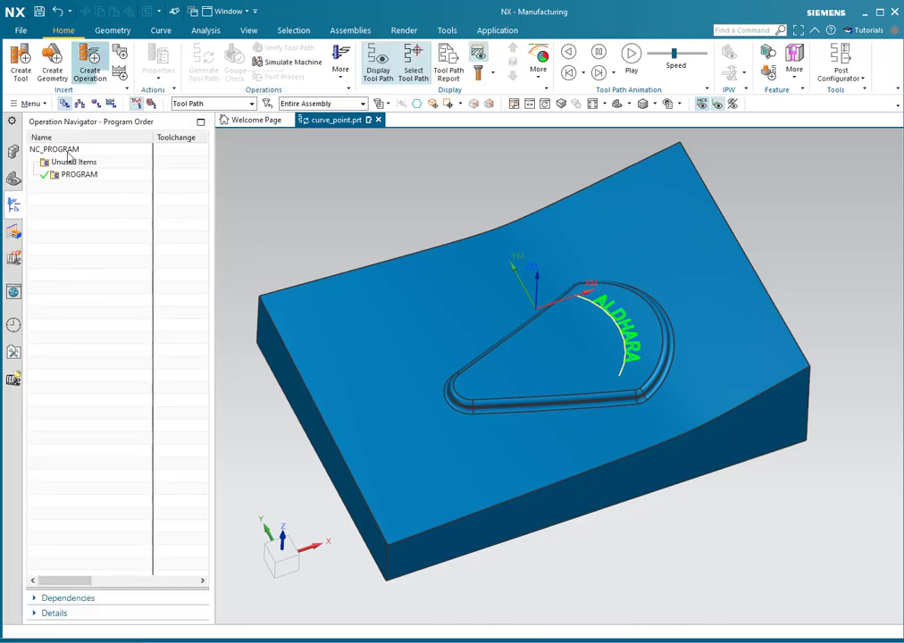
{"action": "left_click", "coordinate": [96, 105]}
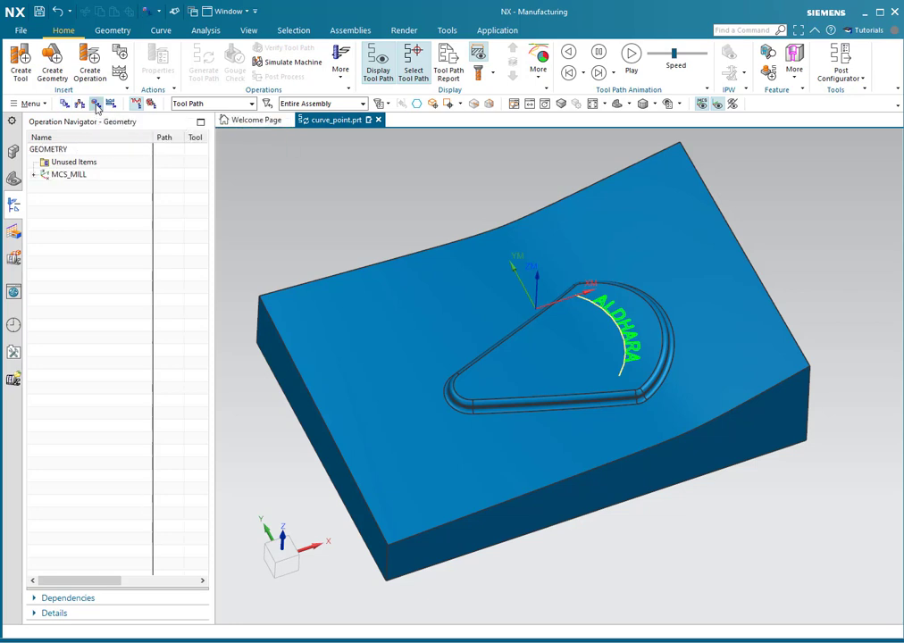
{"action": "left_click", "coordinate": [34, 175]}
{"action": "left_click", "coordinate": [71, 175]}
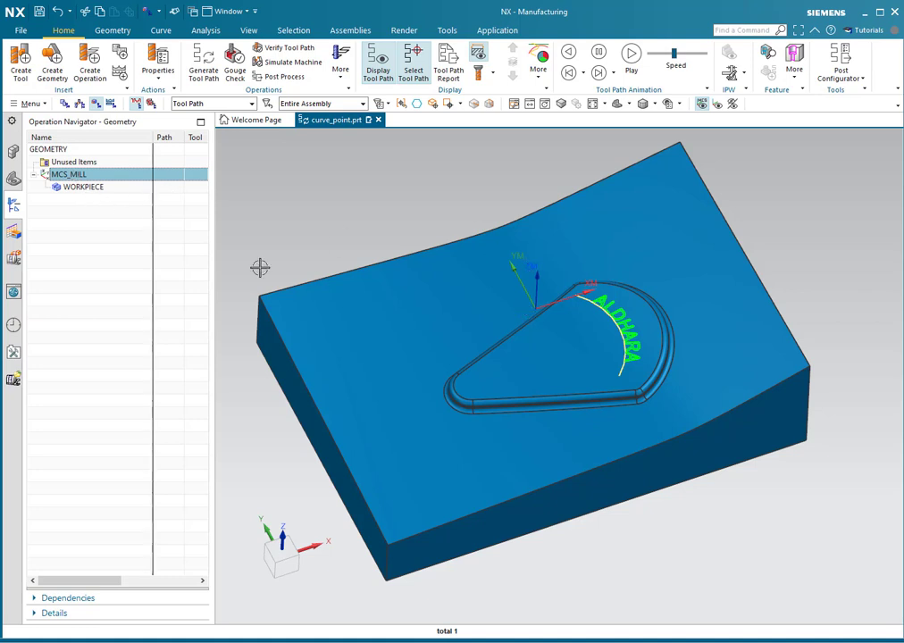
- Define the WORKPIECE geometry, using the solid block body as both the part and the blank
{"action": "double_click", "coordinate": [66, 185]}
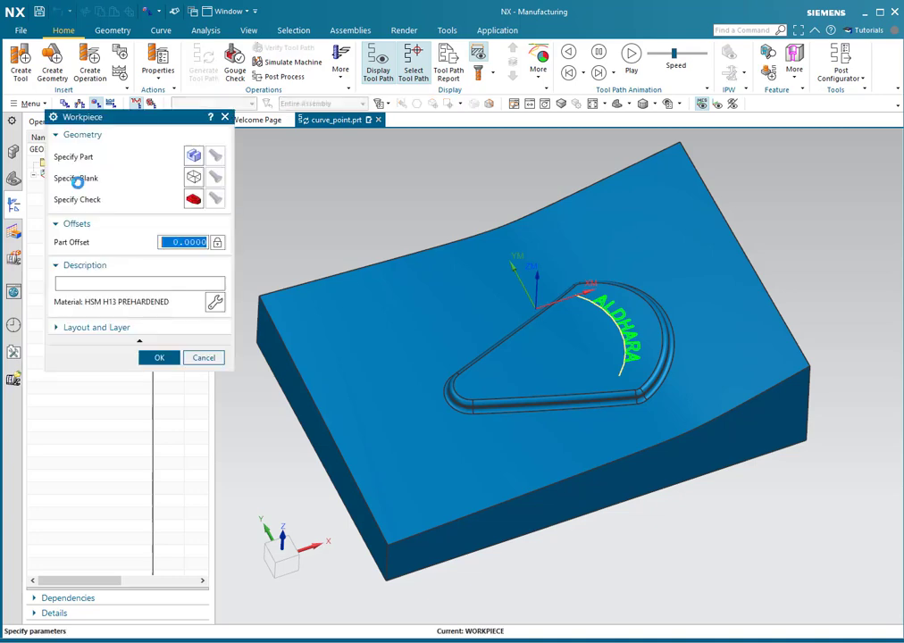
{"action": "left_click", "coordinate": [197, 158]}
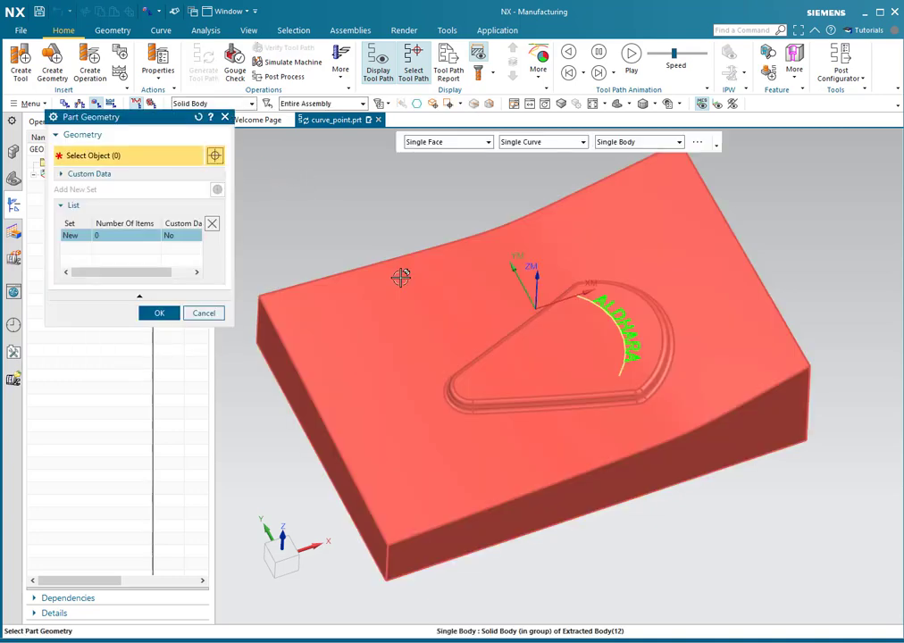
{"action": "left_click", "coordinate": [402, 275]}
{"action": "left_click", "coordinate": [159, 331]}
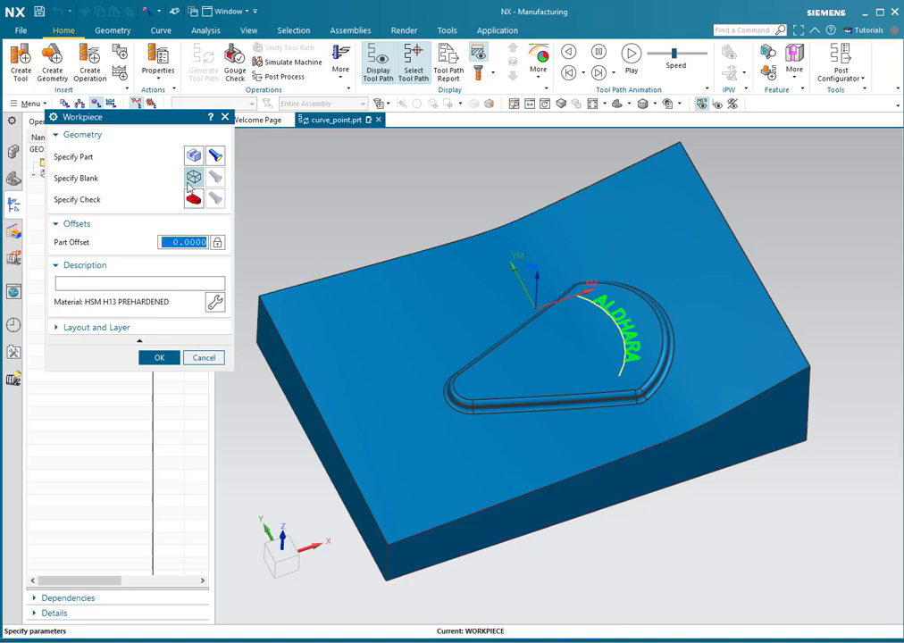
{"action": "left_click", "coordinate": [194, 177]}
{"action": "left_click", "coordinate": [391, 318]}
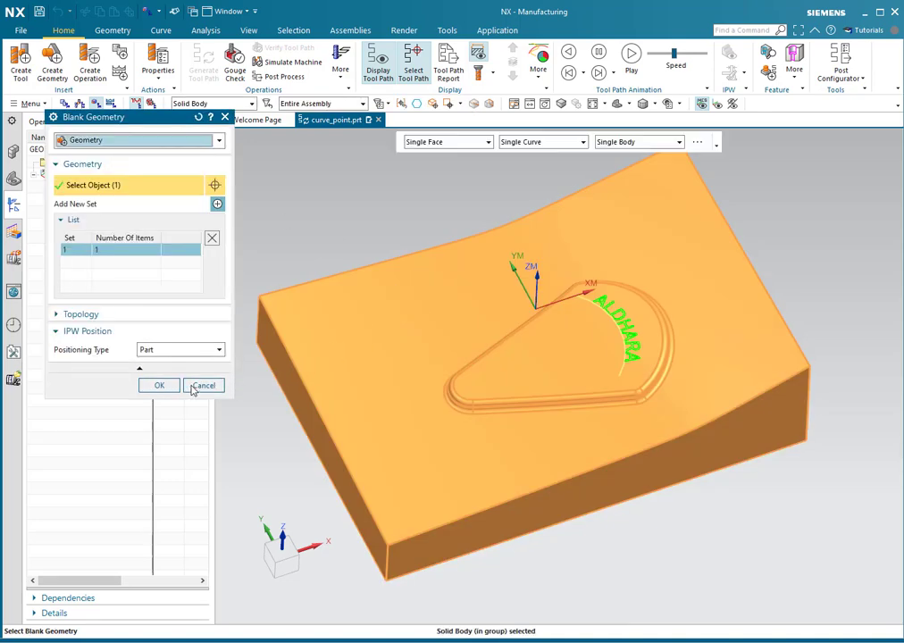
{"action": "left_click", "coordinate": [160, 388]}
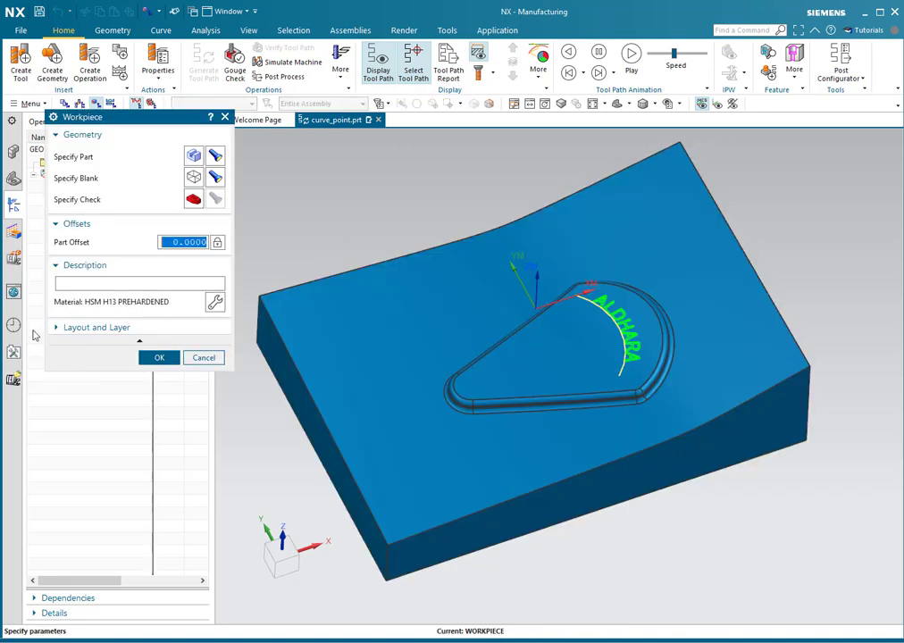
{"action": "left_click", "coordinate": [152, 359]}
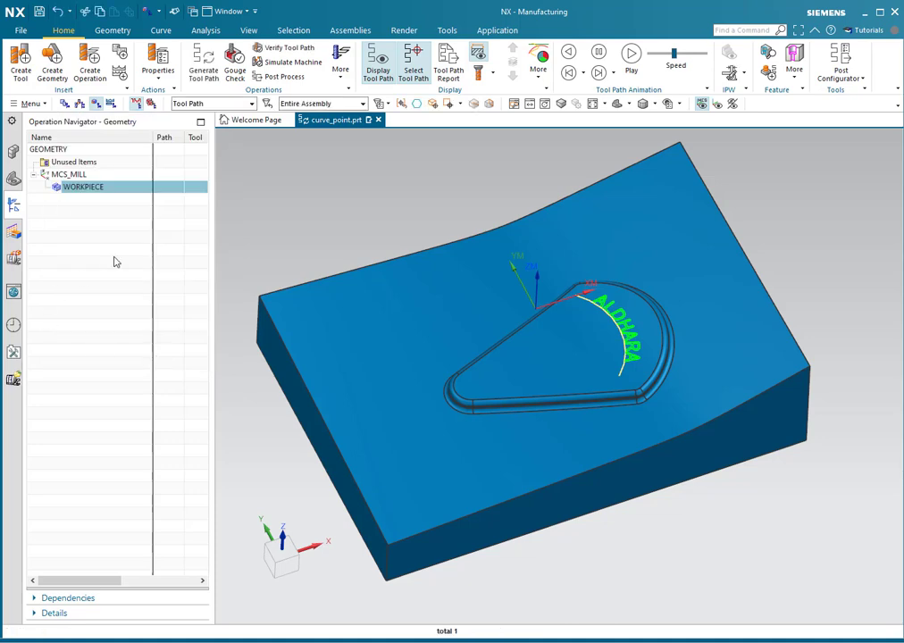
- Create a mill_contour Curve Drive operation under PROGRAM with WORKPIECE geometry, the MILL_FINISH method and no tool
{"action": "left_click", "coordinate": [89, 72]}
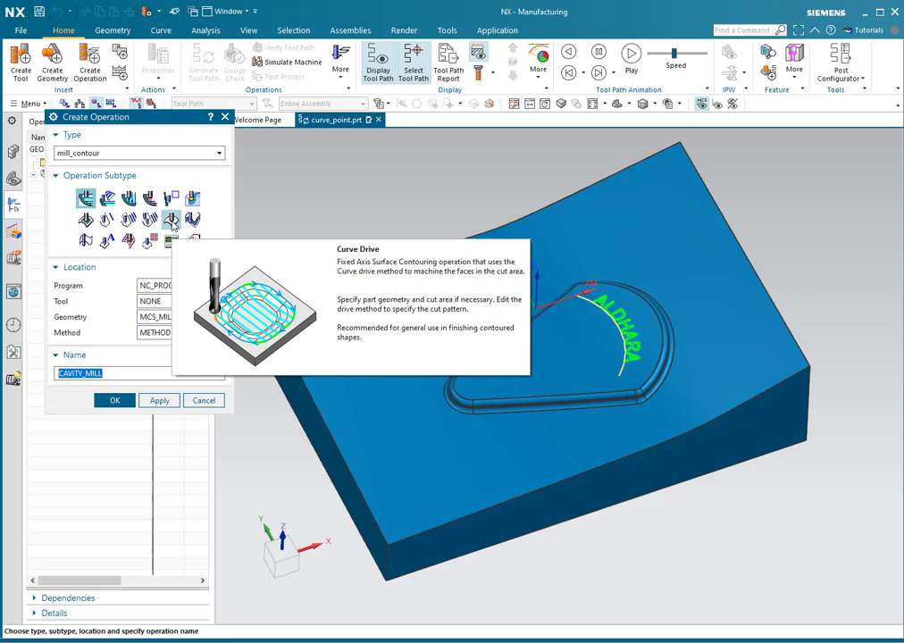
{"action": "left_click", "coordinate": [170, 220]}
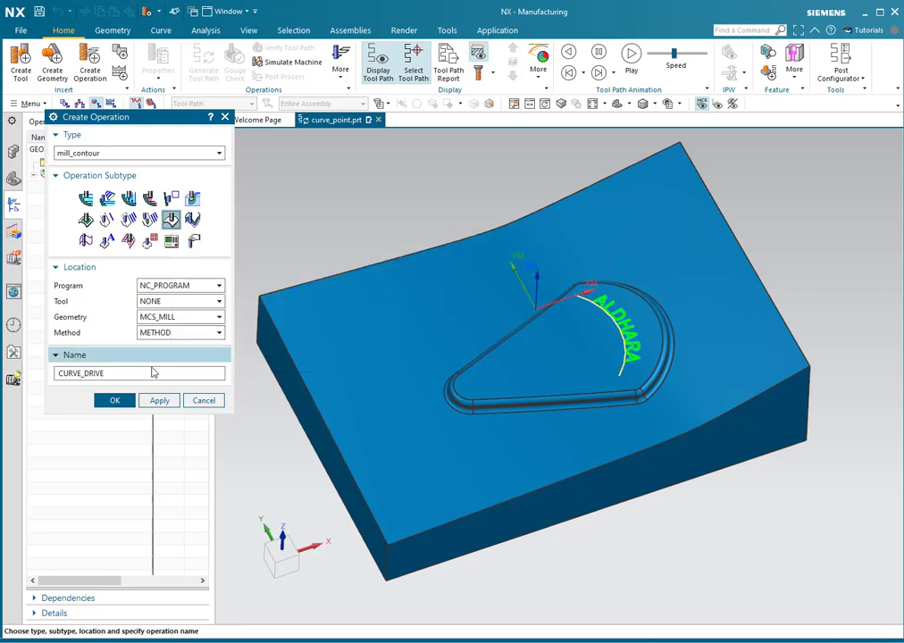
{"action": "left_click", "coordinate": [179, 284]}
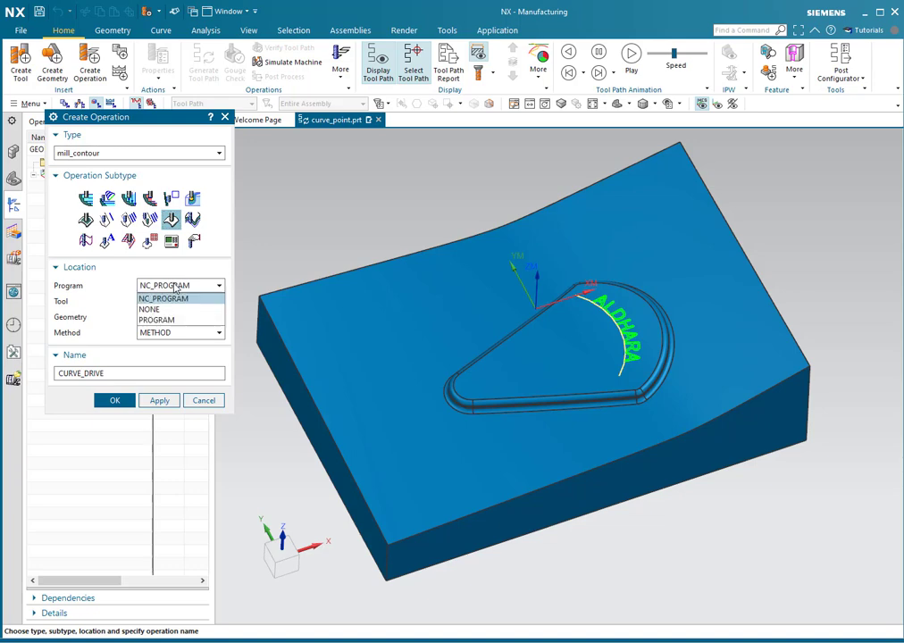
{"action": "left_click", "coordinate": [170, 319]}
{"action": "left_click", "coordinate": [177, 303]}
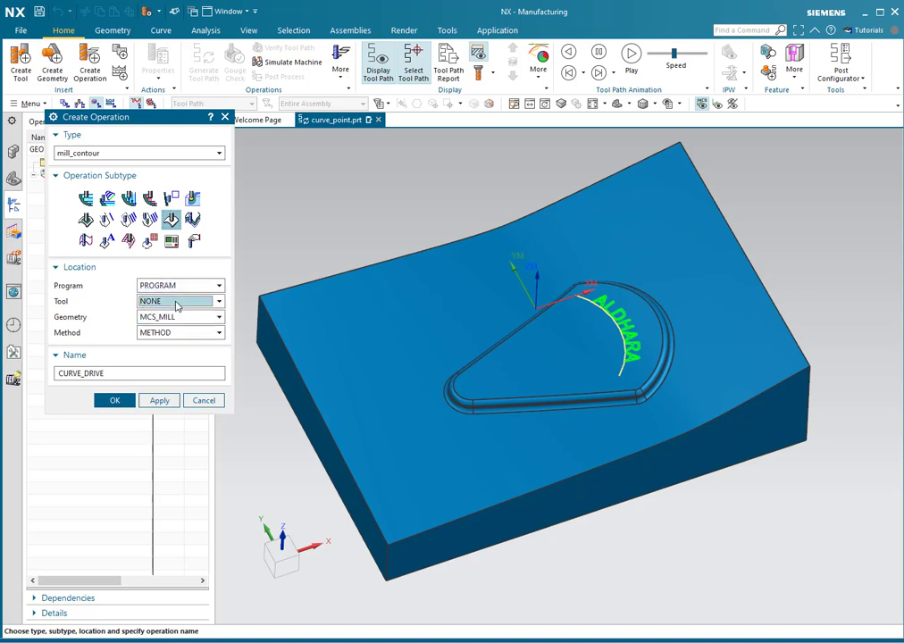
{"action": "left_click", "coordinate": [180, 319]}
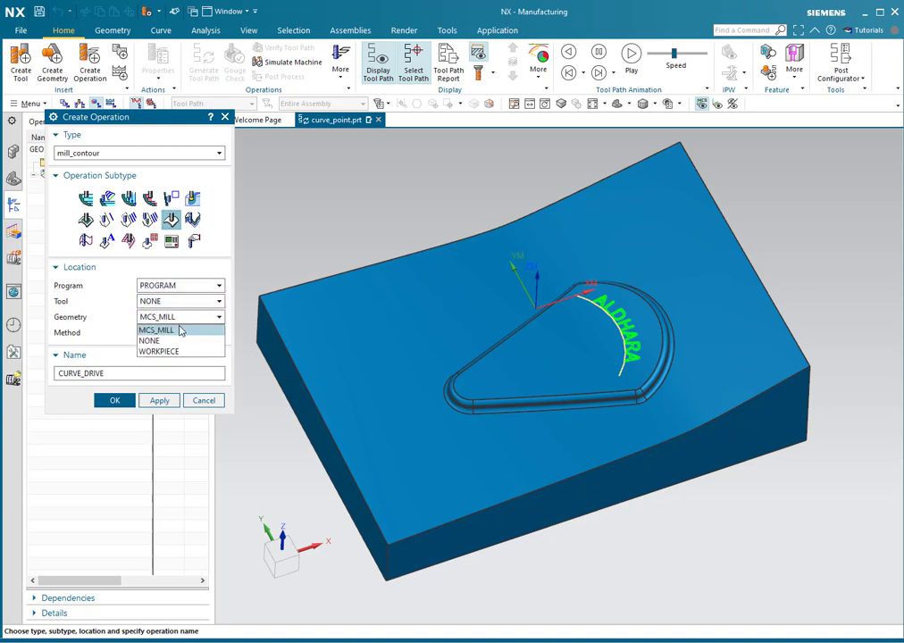
{"action": "left_click", "coordinate": [178, 354]}
{"action": "left_click", "coordinate": [179, 333]}
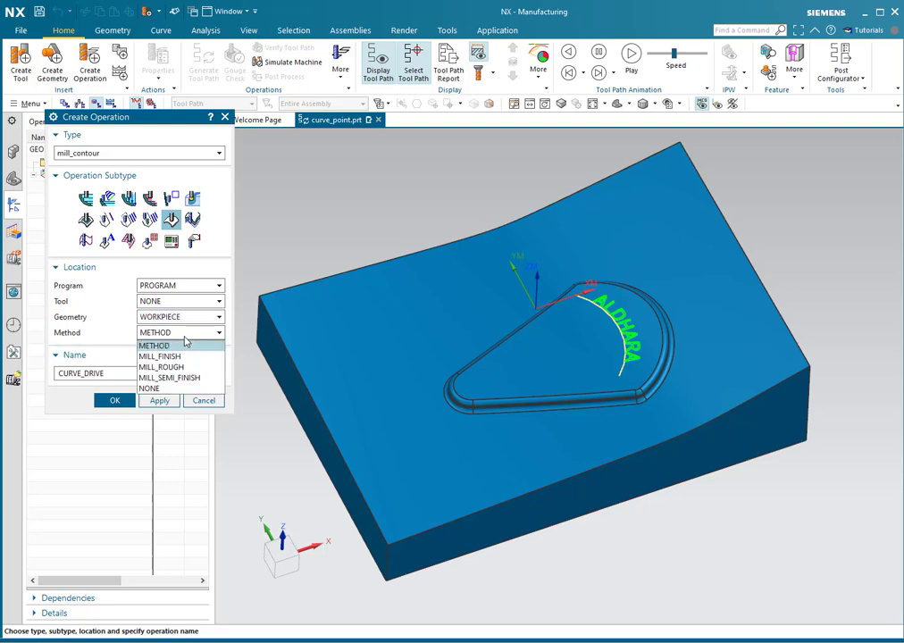
{"action": "left_click", "coordinate": [179, 355]}
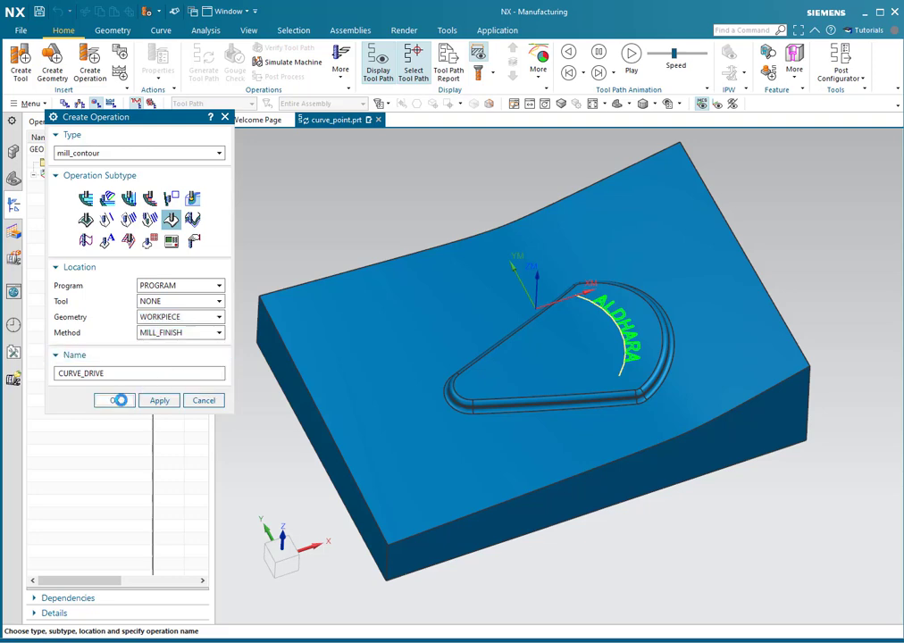
{"action": "left_click", "coordinate": [121, 399]}
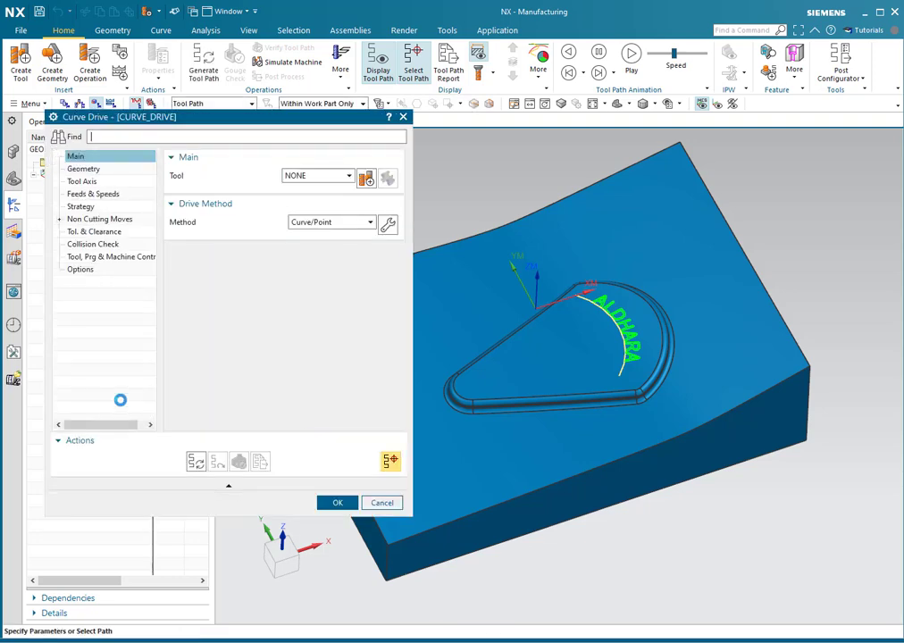
- Keep Curve/Point as the drive method and create a new MILL tool for the curve drive operation
{"action": "left_click_drag", "start_coordinate": [301, 118], "coordinate": [273, 70]}
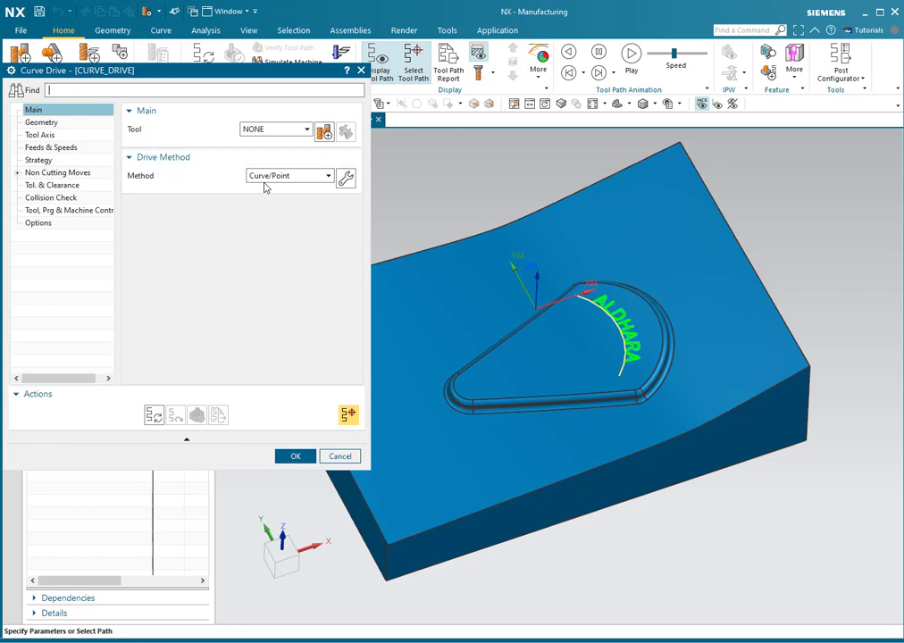
{"action": "left_click", "coordinate": [306, 179]}
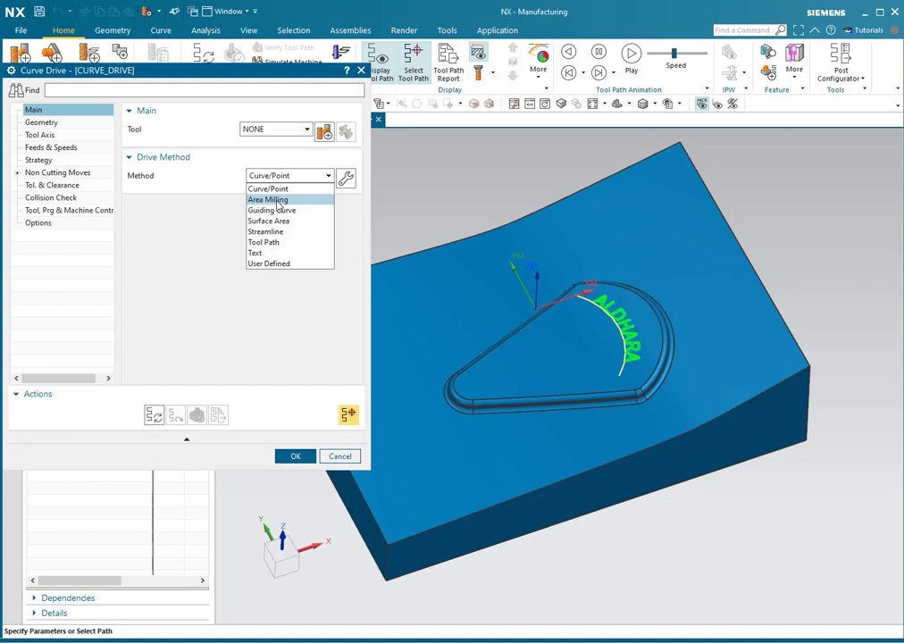
{"action": "left_click", "coordinate": [168, 247]}
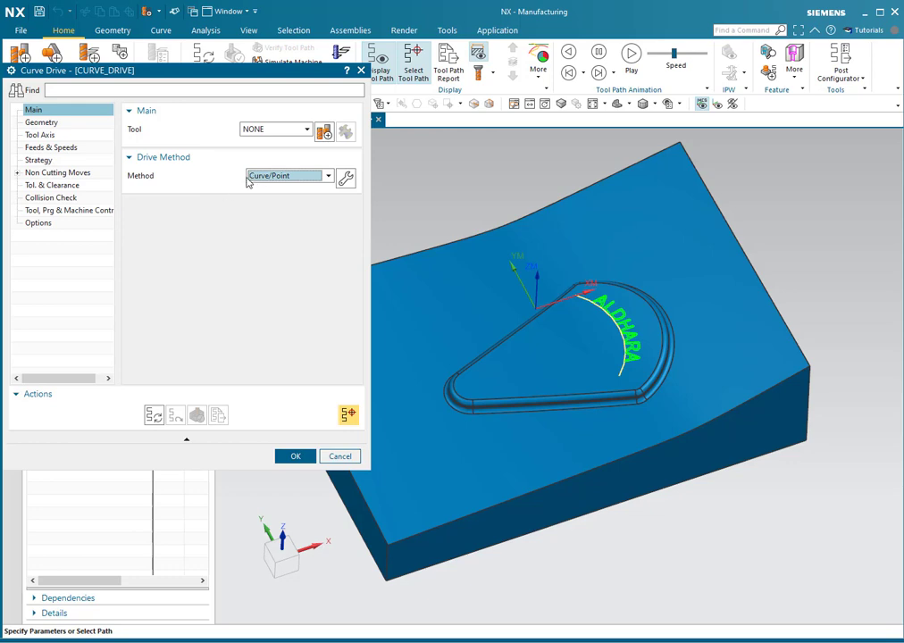
{"action": "left_click", "coordinate": [326, 132]}
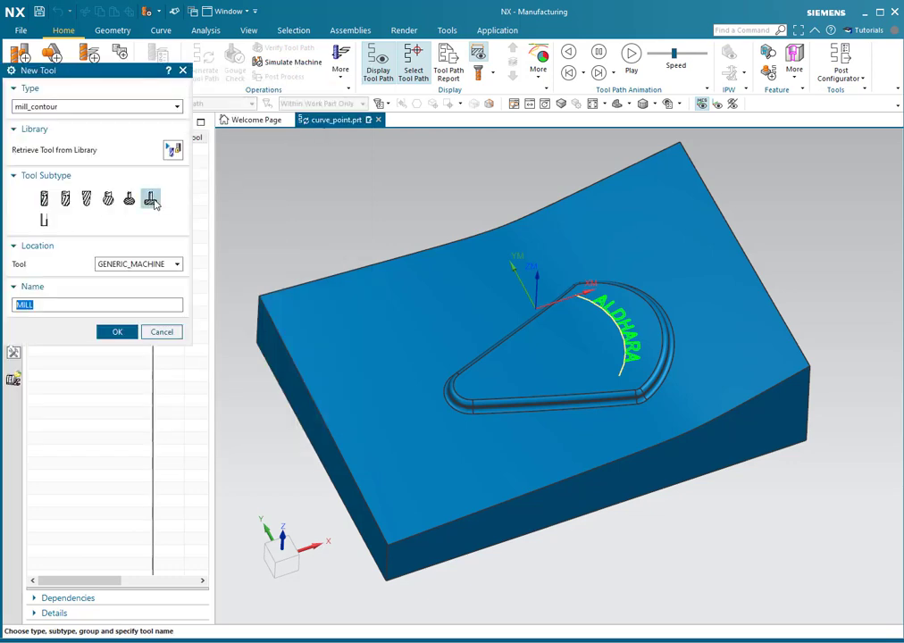
{"action": "left_click", "coordinate": [45, 199]}
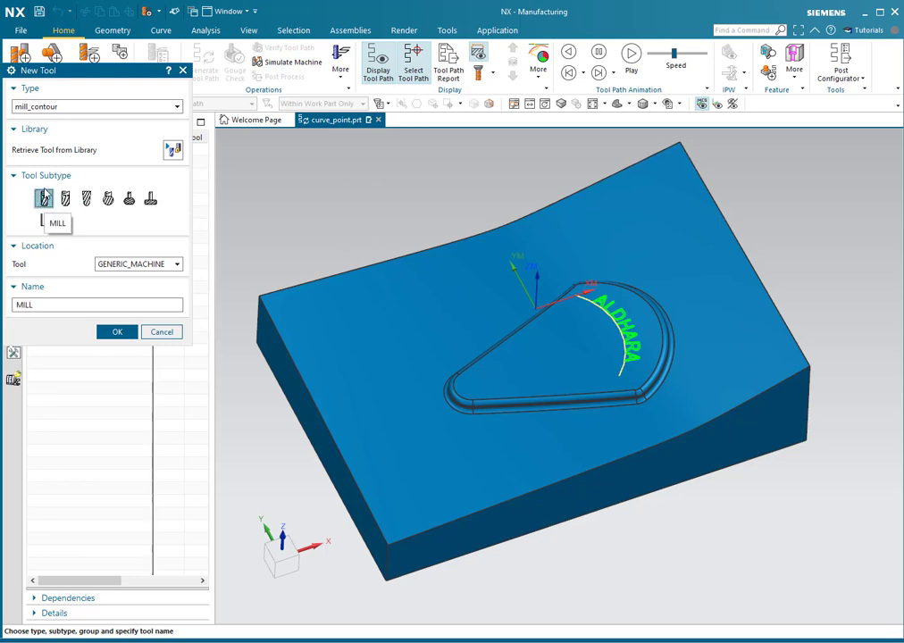
{"action": "left_click", "coordinate": [121, 333]}
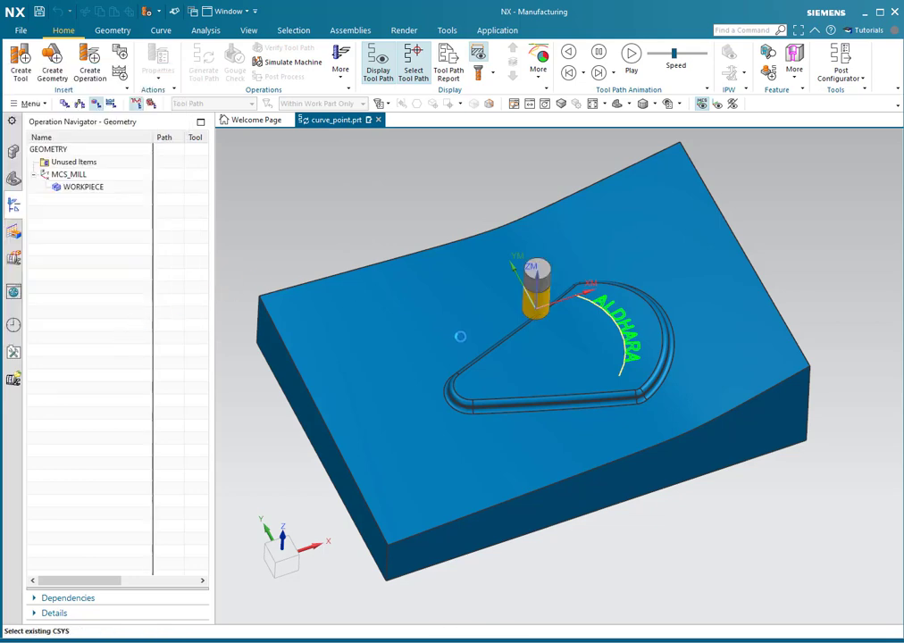
- Set the milling tool's diameter to 0.5
{"action": "mouse_move", "coordinate": [467, 314]}
{"action": "middle_mouse_down"}
{"action": "mouse_move", "coordinate": [478, 319]}
{"action": "mouse_move", "coordinate": [476, 306]}
{"action": "mouse_move", "coordinate": [467, 308]}
{"action": "middle_mouse_up"}
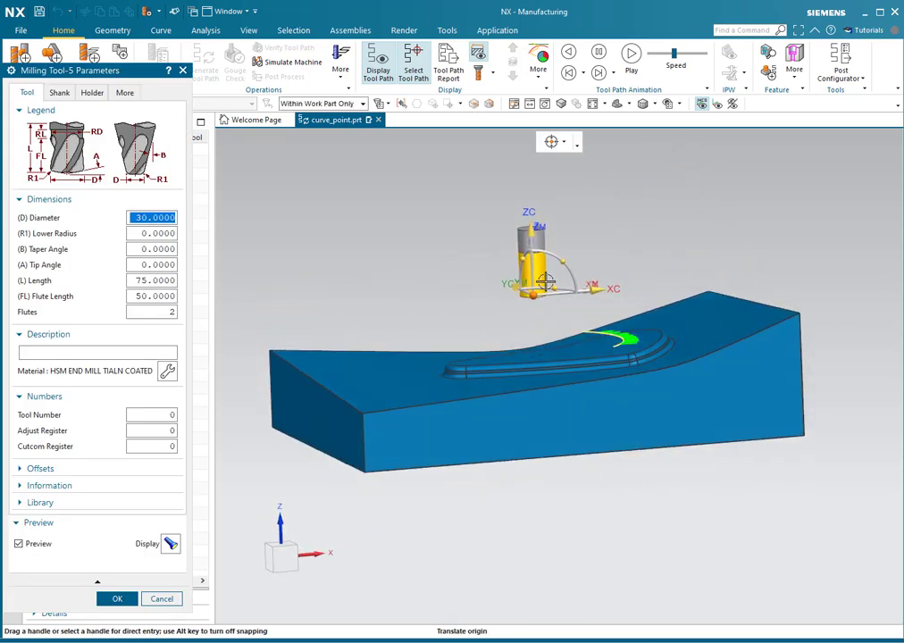
{"action": "scroll", "coordinate": [543, 282], "scroll_direction": "up", "scroll_amount": 6}
{"action": "scroll", "coordinate": [556, 375], "scroll_direction": "down", "scroll_amount": 4}
{"action": "scroll", "coordinate": [546, 294], "scroll_direction": "up", "scroll_amount": 3}
{"action": "scroll", "coordinate": [547, 294], "scroll_direction": "up", "scroll_amount": 3}
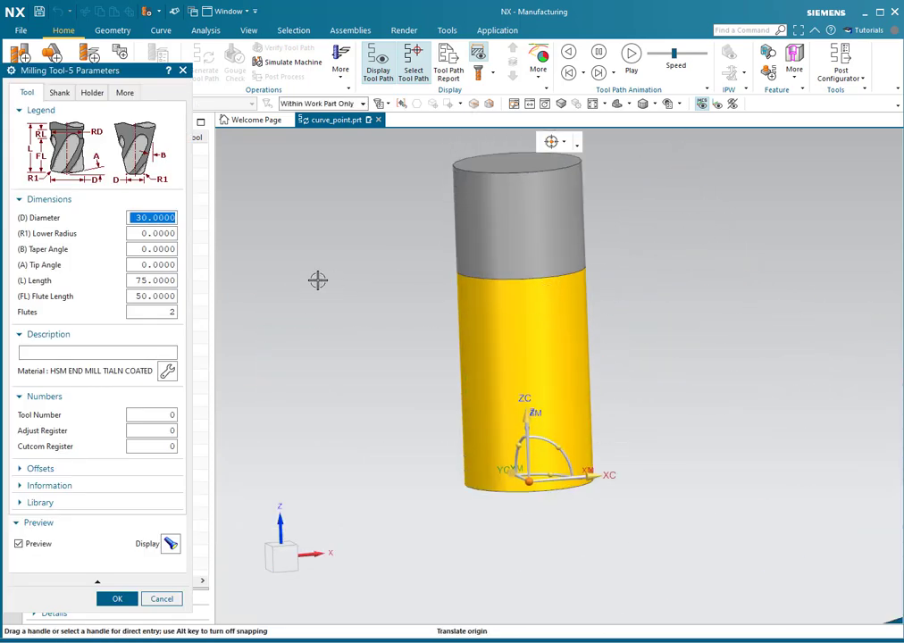
{"action": "type", "text": ".5"}
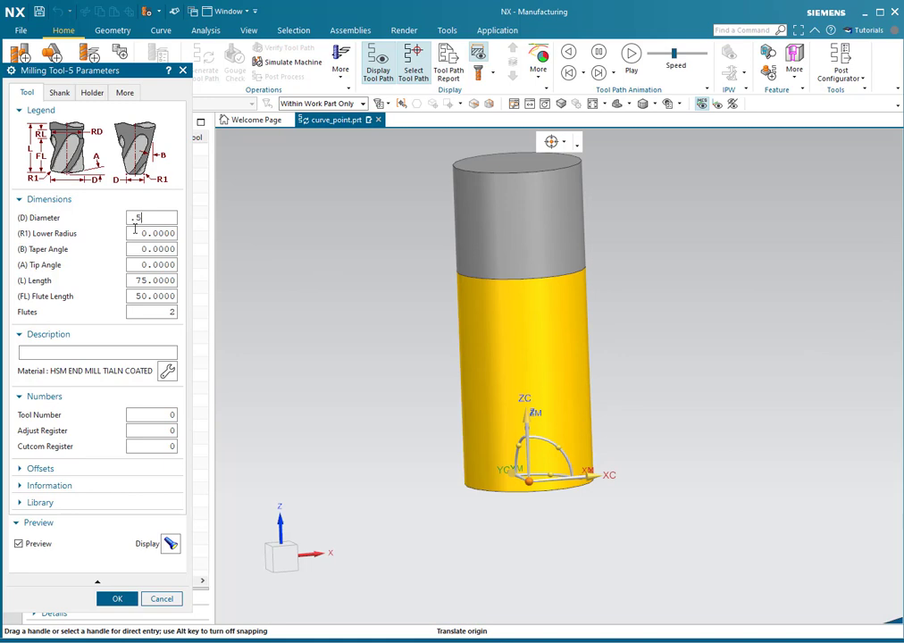
{"action": "key", "text": "Tab"}
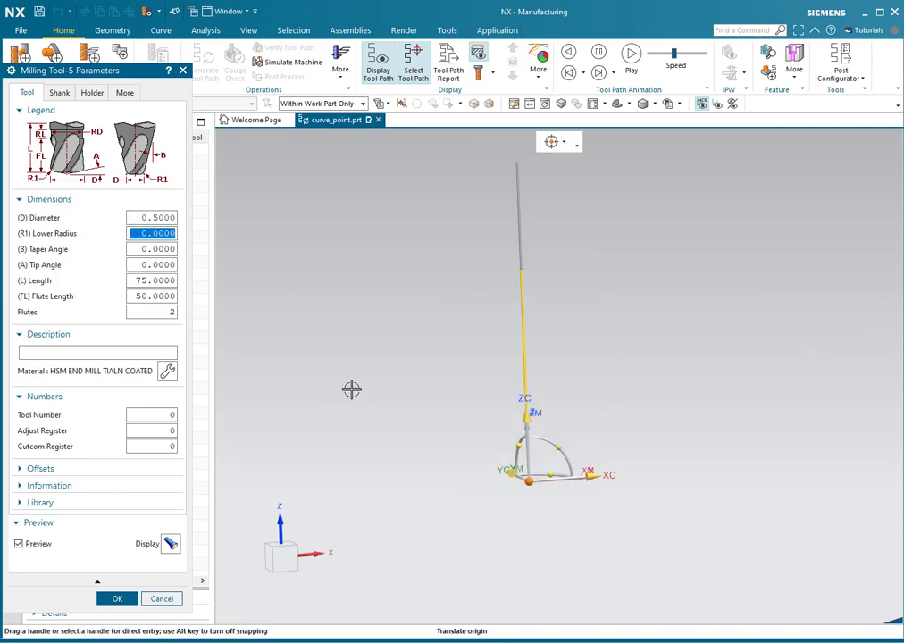
- Set both the milling tool's length and its flute length to 10
{"action": "left_click", "coordinate": [143, 282]}
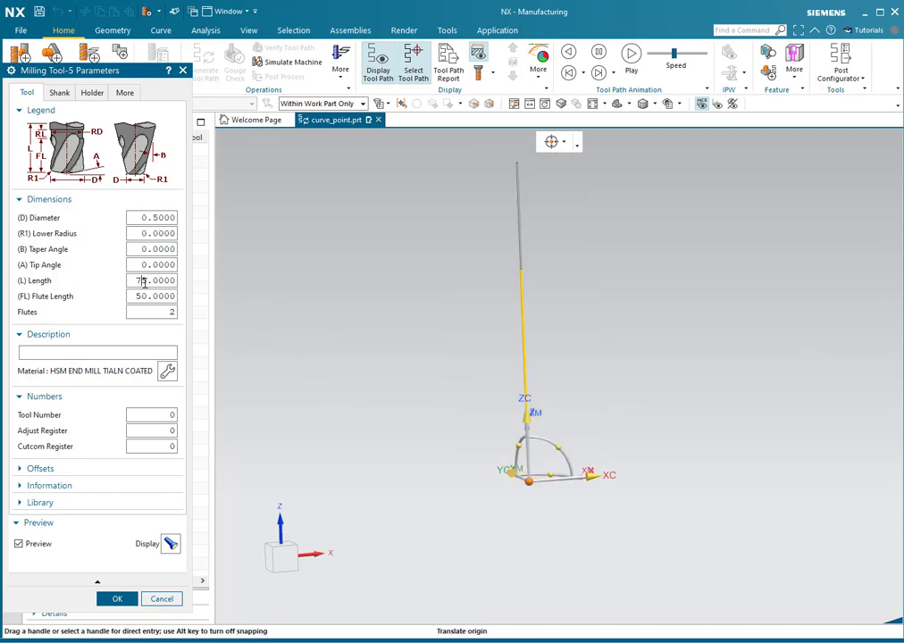
{"action": "type", "text": "10"}
{"action": "key", "text": "Tab"}
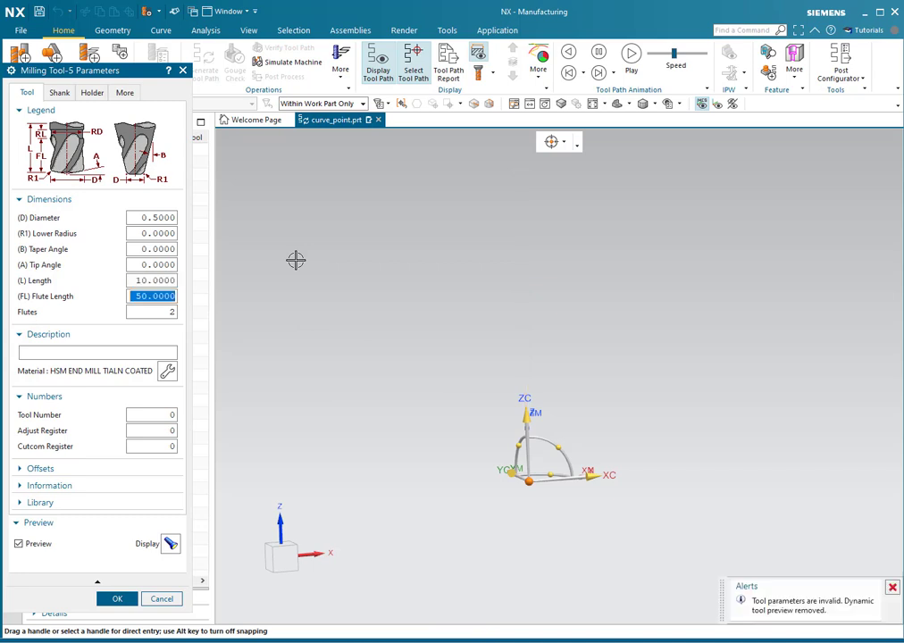
{"action": "type", "text": "10"}
{"action": "key", "text": "Tab"}
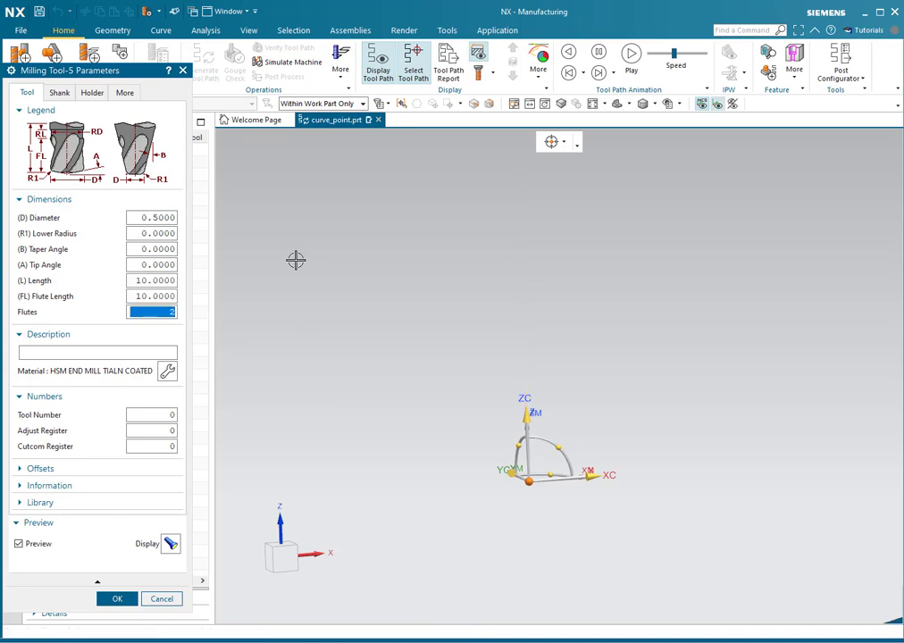
- Give the milling tool a taper angle of 6 and check its tapered shape in the preview
{"action": "double_click", "coordinate": [143, 249]}
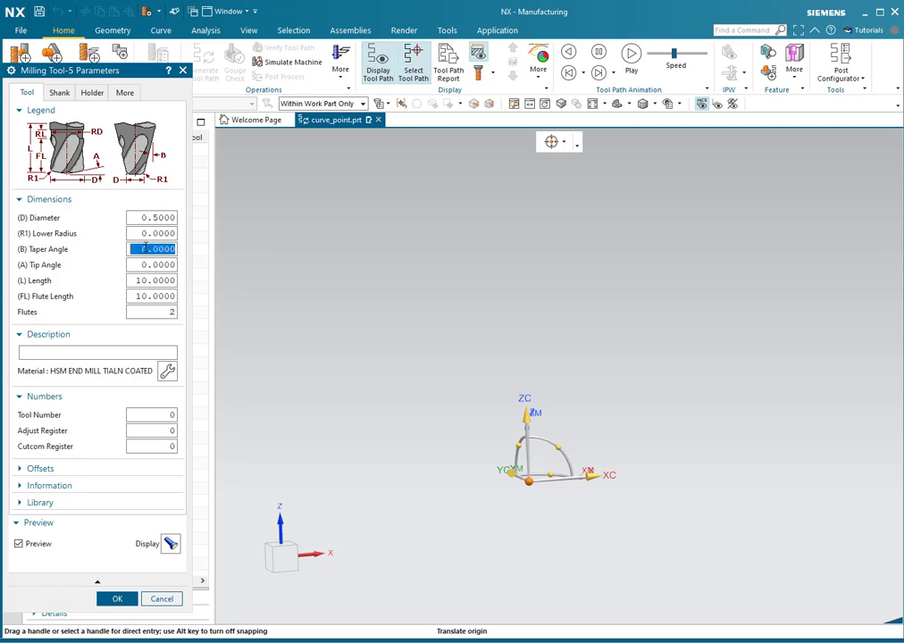
{"action": "type", "text": "6"}
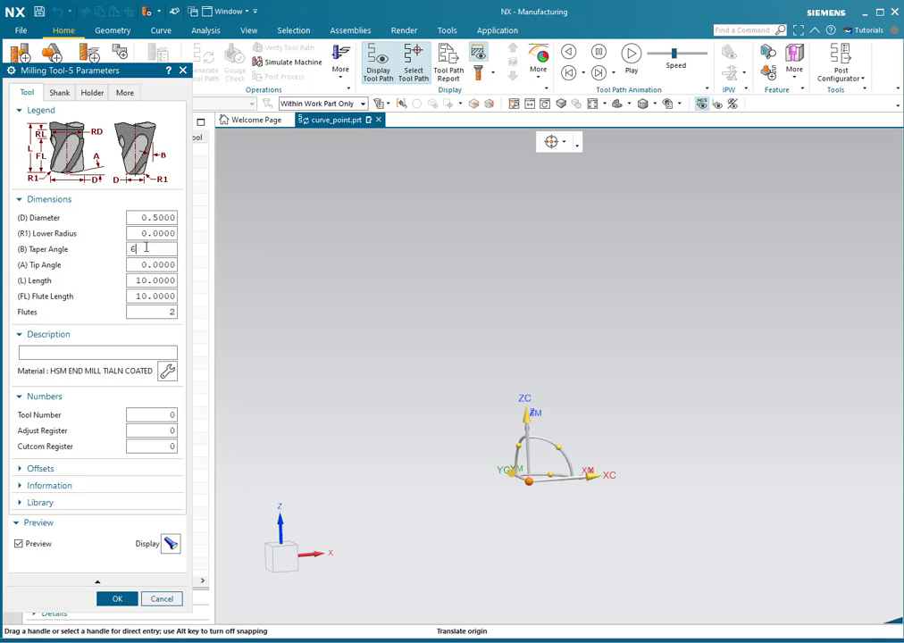
{"action": "key", "text": "Tab"}
{"action": "scroll", "coordinate": [564, 467], "scroll_direction": "up", "scroll_amount": 4}
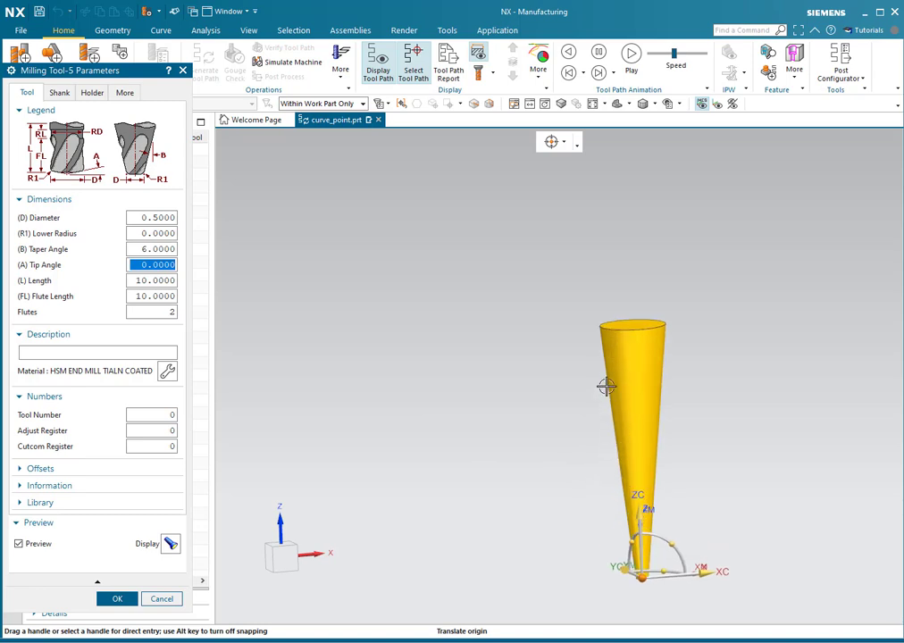
{"action": "scroll", "coordinate": [607, 385], "scroll_direction": "down", "scroll_amount": 3}
{"action": "scroll", "coordinate": [663, 431], "scroll_direction": "up", "scroll_amount": 4}
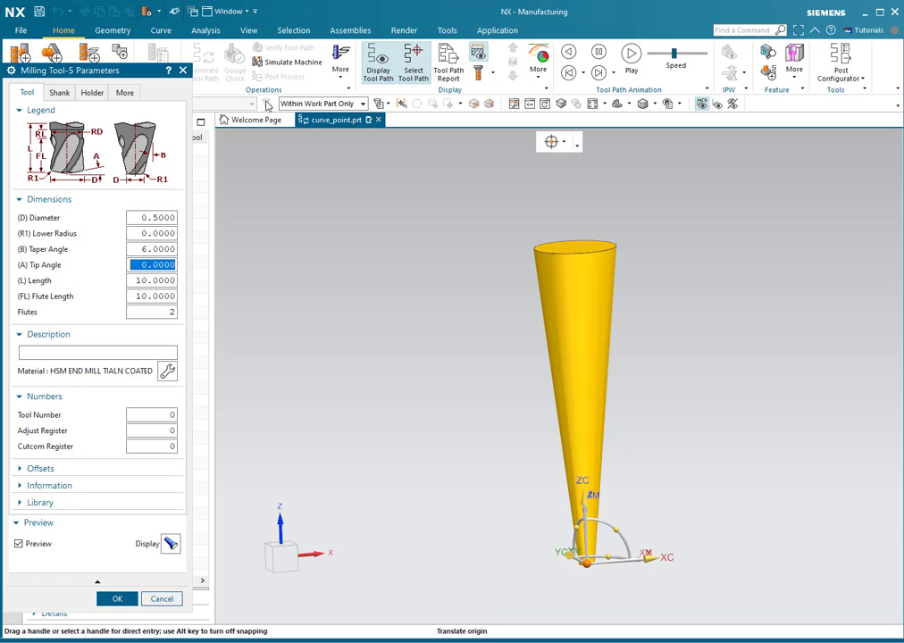
- Turn on the shank definition for the milling tool and set its shank taper length to 0
{"action": "left_click", "coordinate": [59, 92]}
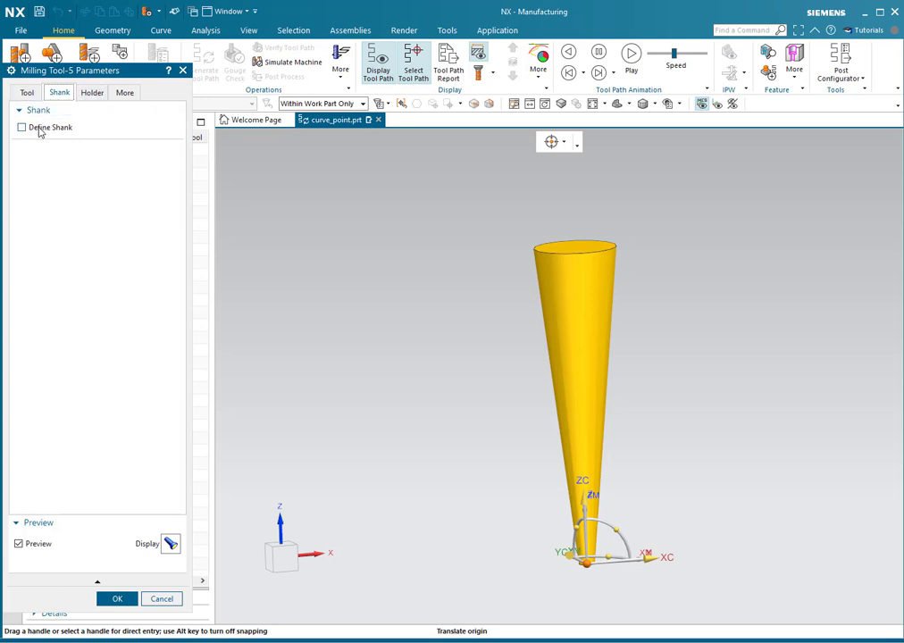
{"action": "left_click", "coordinate": [39, 130]}
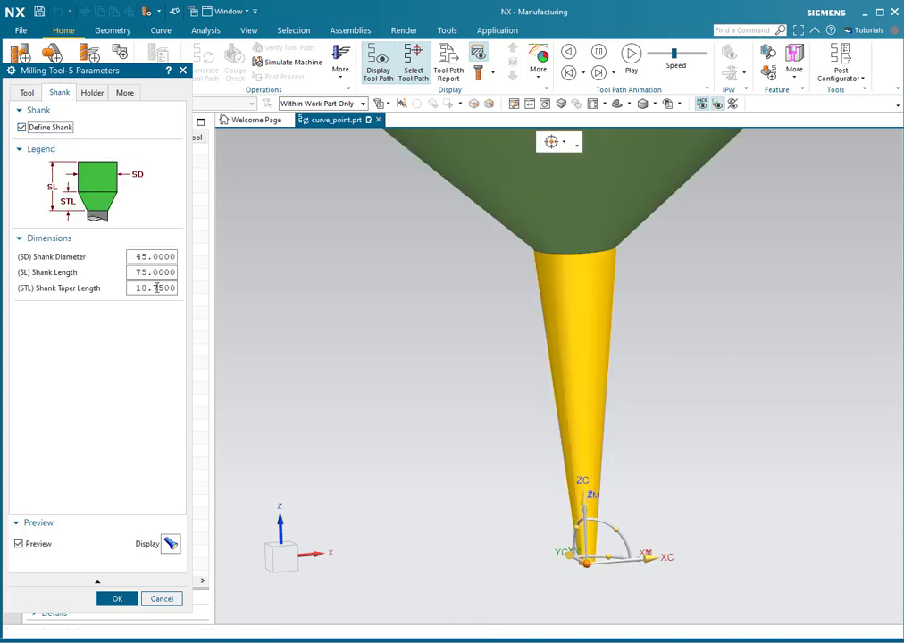
{"action": "left_click", "coordinate": [151, 287]}
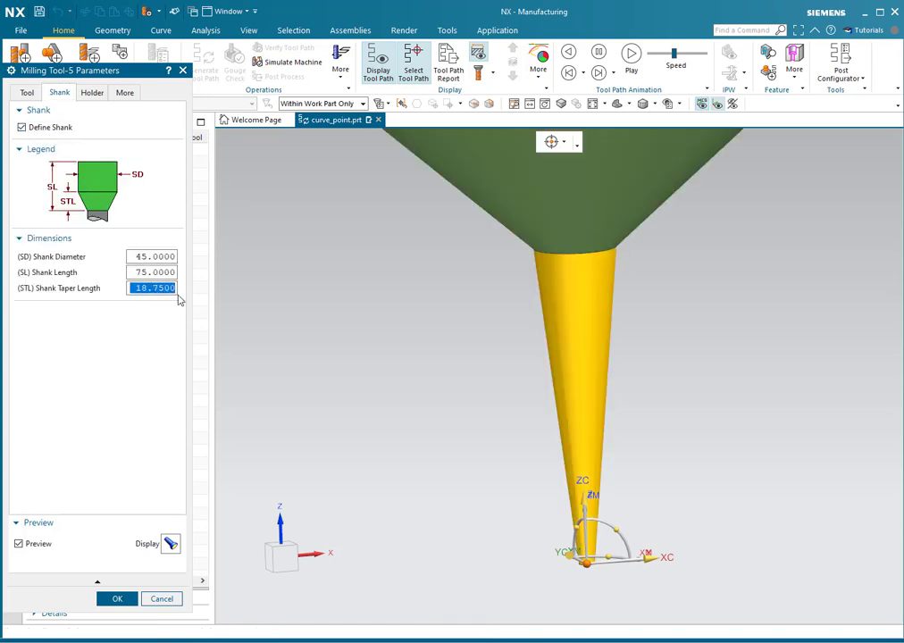
{"action": "type", "text": "0"}
{"action": "key", "text": "Tab"}
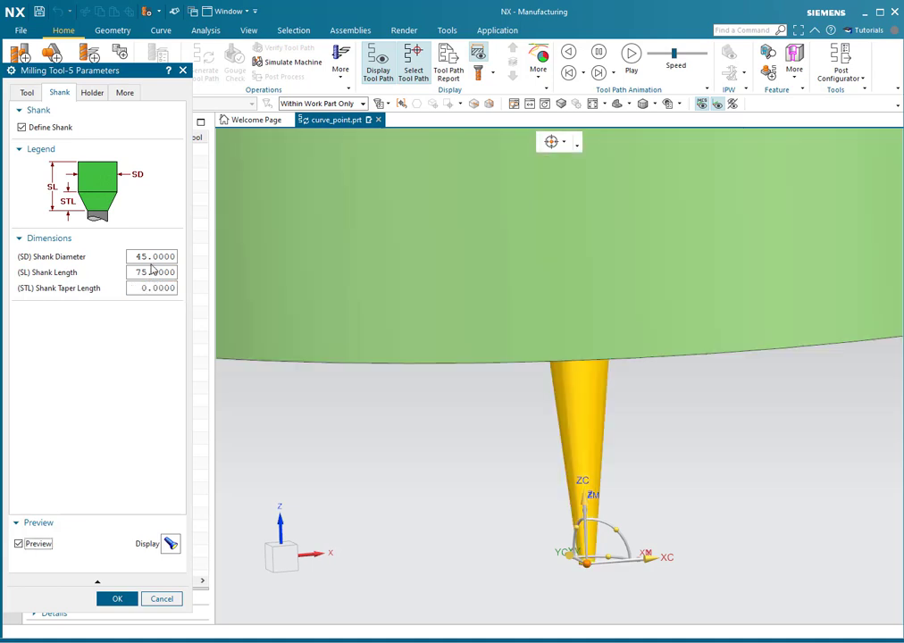
- Try a shank diameter of 2.5 for the milling tool
{"action": "left_click", "coordinate": [151, 256]}
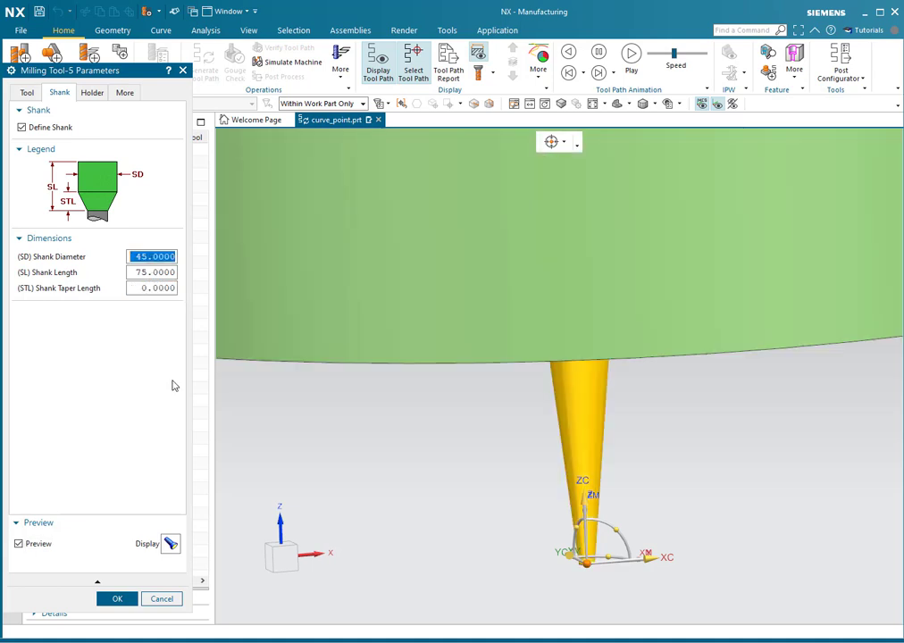
{"action": "type", "text": "2.5"}
{"action": "key", "text": "Tab"}
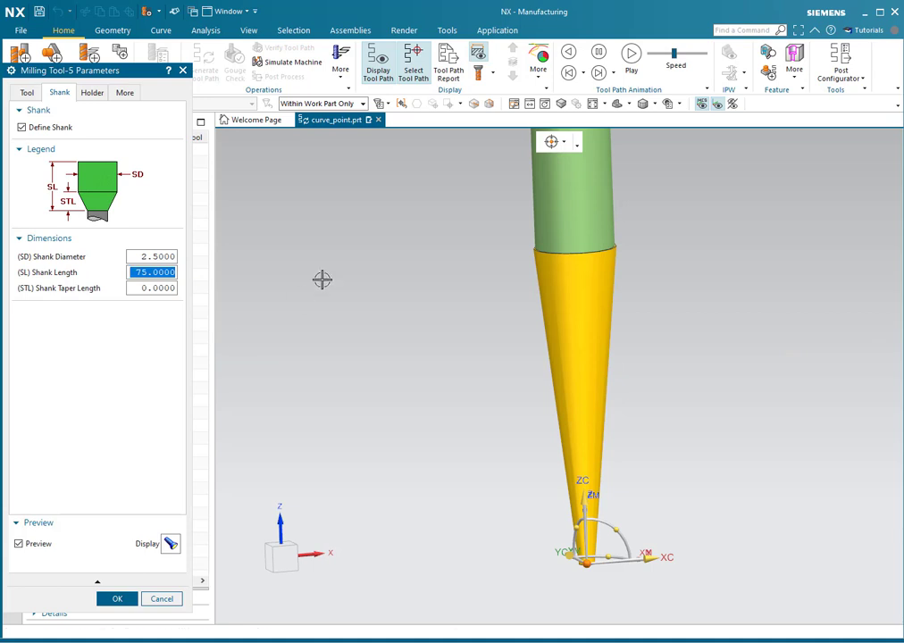
- Set the milling tool's shank diameter to 2.6 to match the wide end of the tapered cutter
{"action": "scroll", "coordinate": [580, 246], "scroll_direction": "up", "scroll_amount": 3}
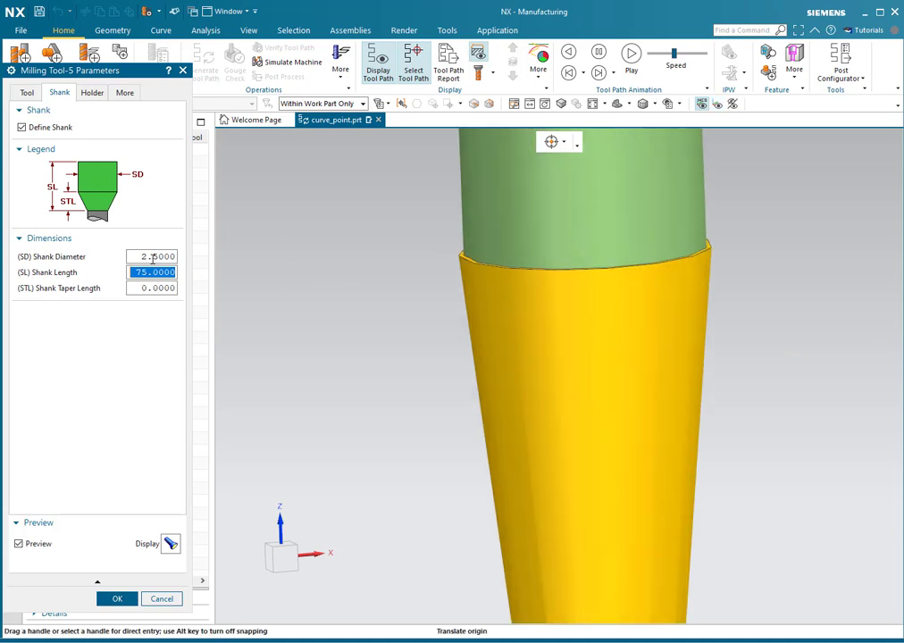
{"action": "left_click", "coordinate": [153, 257]}
{"action": "type", "text": "2.6"}
{"action": "key", "text": "Tab"}
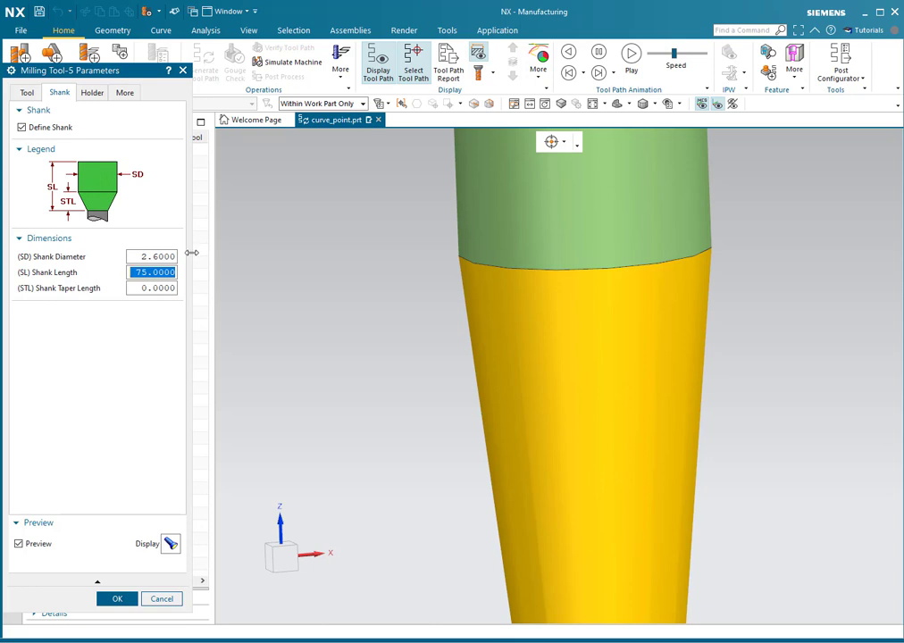
- Set the shank length to 50 and accept the milling tool's parameters
{"action": "scroll", "coordinate": [494, 275], "scroll_direction": "down", "scroll_amount": 5}
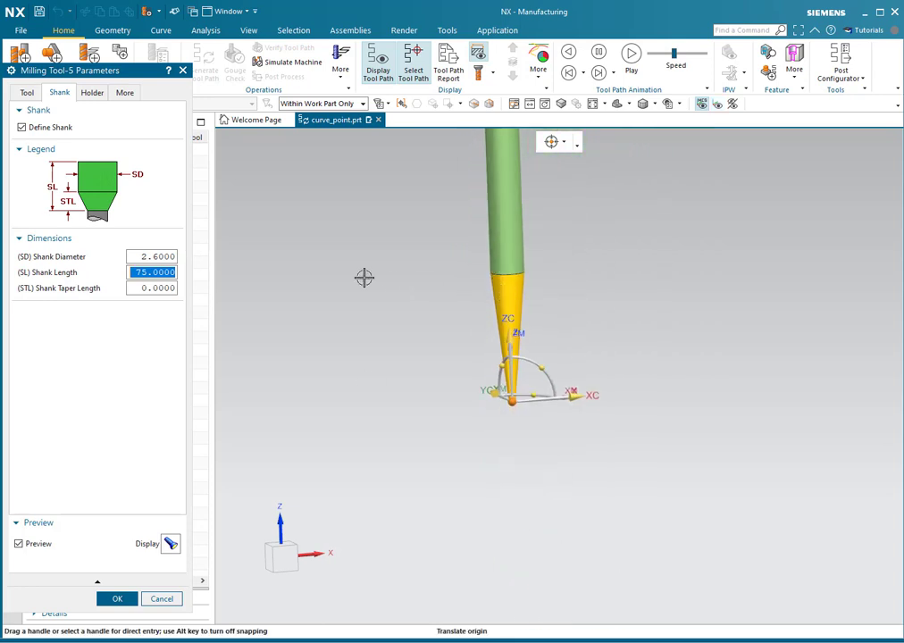
{"action": "scroll", "coordinate": [563, 388], "scroll_direction": "down", "scroll_amount": 3}
{"action": "type", "text": "50"}
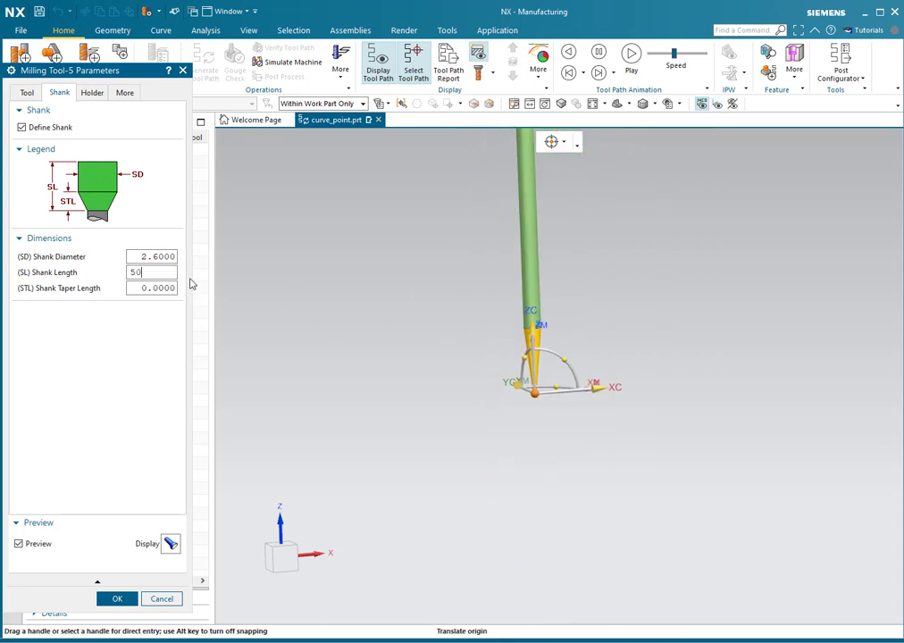
{"action": "key", "text": "Tab"}
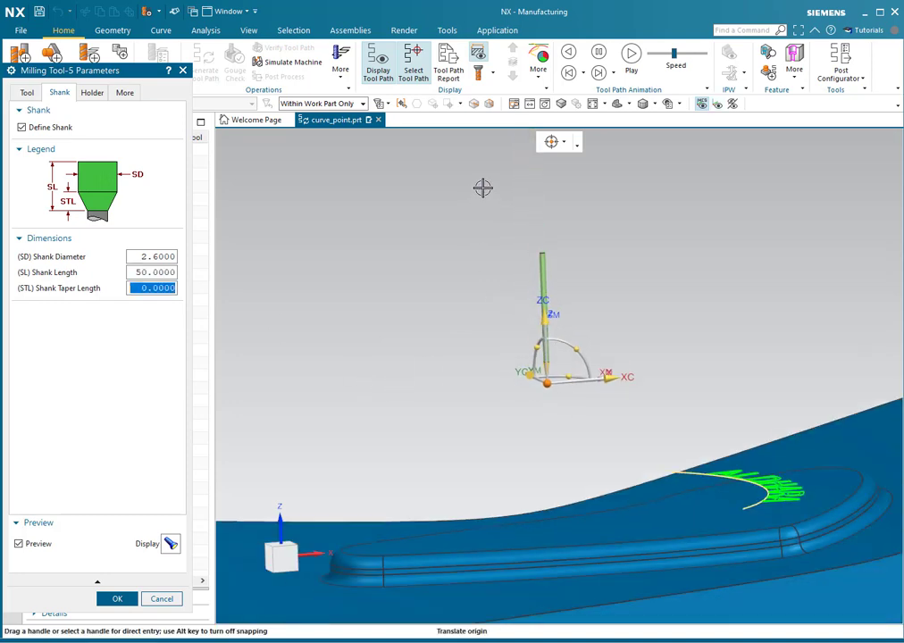
{"action": "scroll", "coordinate": [482, 187], "scroll_direction": "down", "scroll_amount": 3}
{"action": "left_click", "coordinate": [28, 92]}
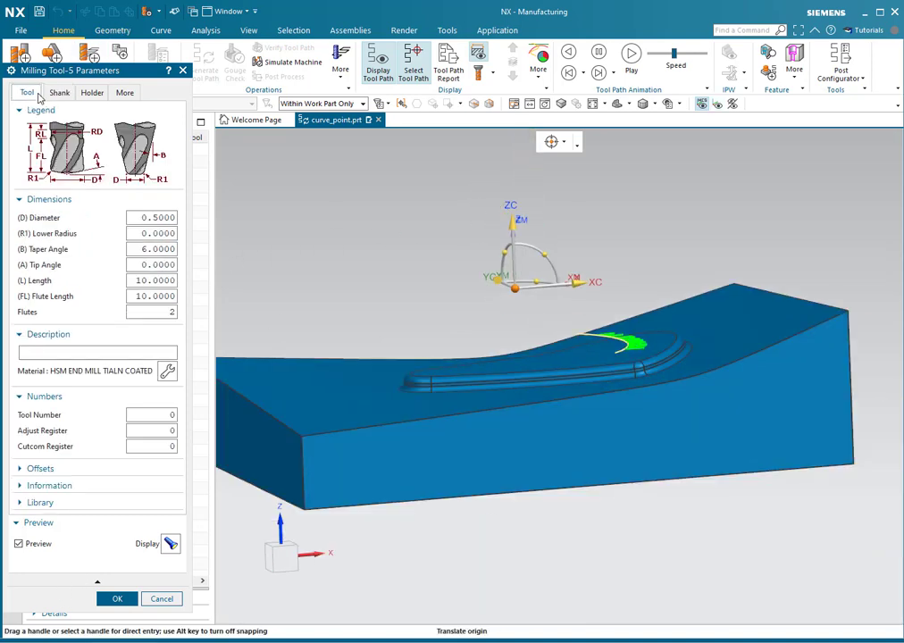
{"action": "left_click", "coordinate": [116, 597]}
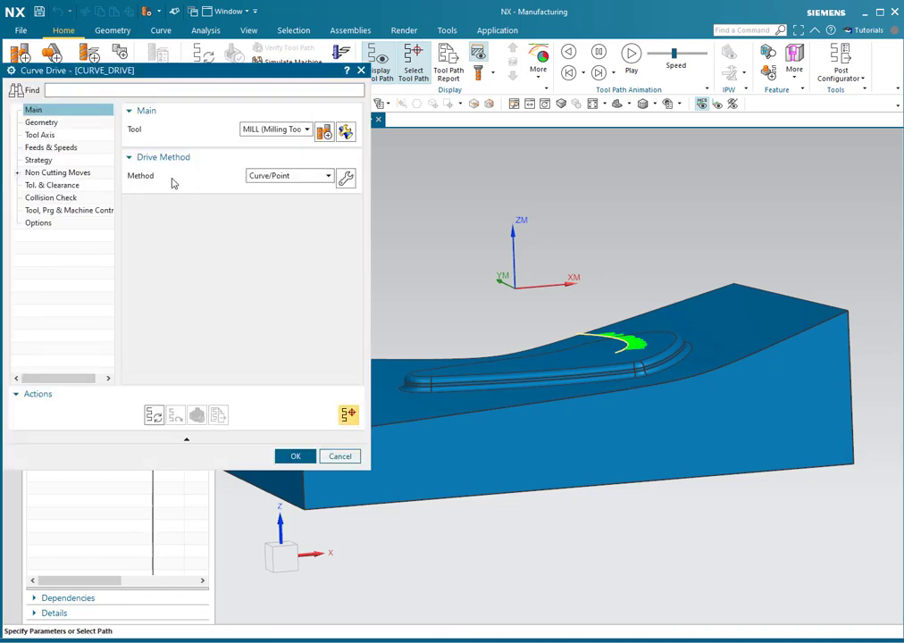
- Edit the Curve/Point drive method and select the arc beneath the curved text as the first drive curve
{"action": "left_click", "coordinate": [345, 179]}
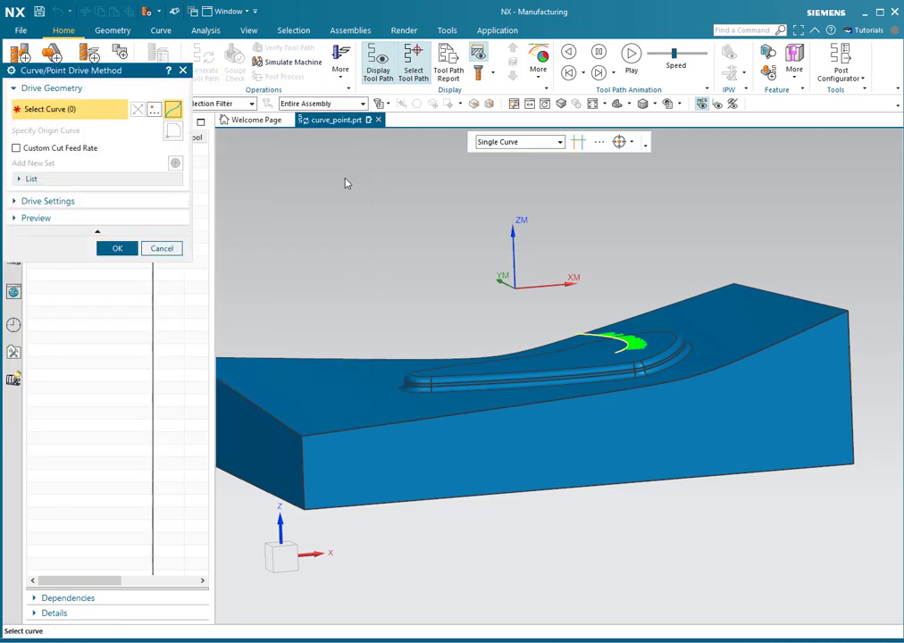
{"action": "left_click", "coordinate": [88, 178]}
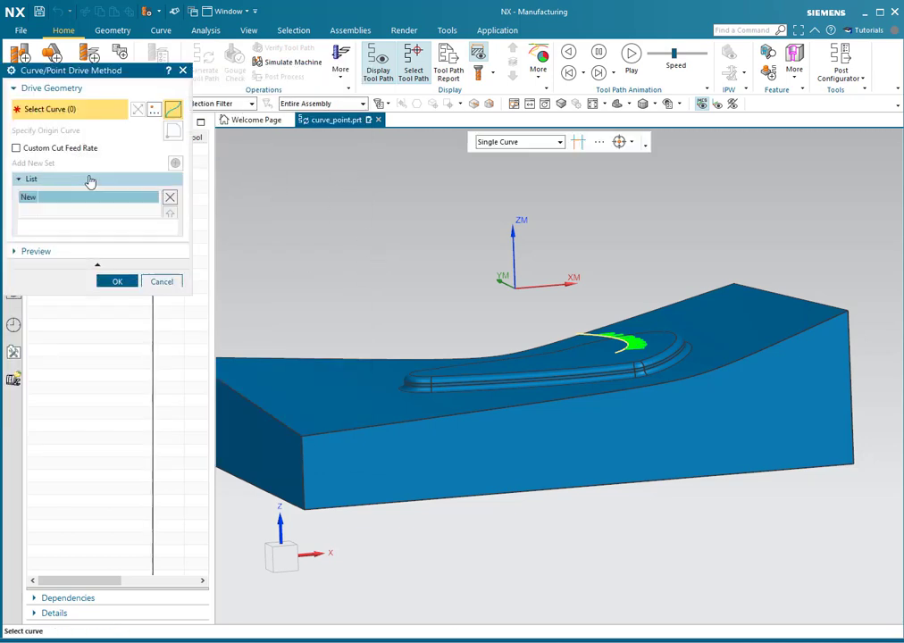
{"action": "middle_click_drag", "start_coordinate": [521, 371], "coordinate": [595, 291]}
{"action": "scroll", "coordinate": [594, 291], "scroll_direction": "up", "scroll_amount": 3}
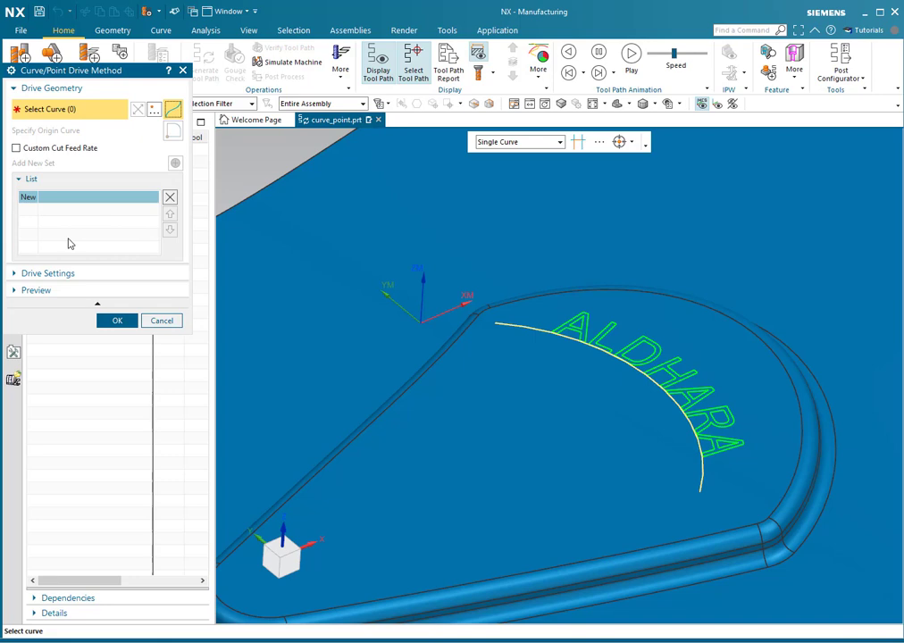
{"action": "scroll", "coordinate": [546, 275], "scroll_direction": "up", "scroll_amount": 1}
{"action": "scroll", "coordinate": [768, 445], "scroll_direction": "up", "scroll_amount": 1}
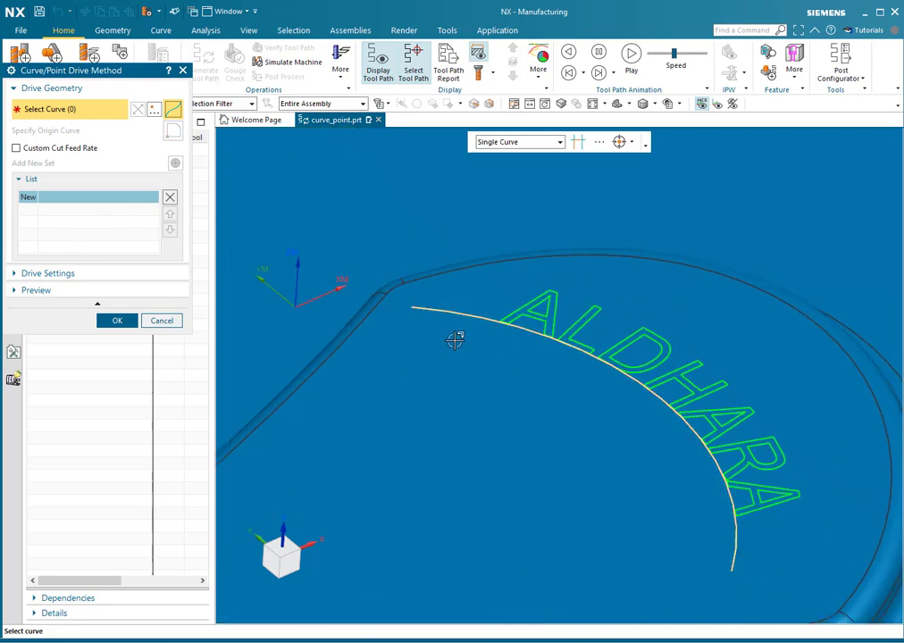
{"action": "left_click", "coordinate": [455, 311]}
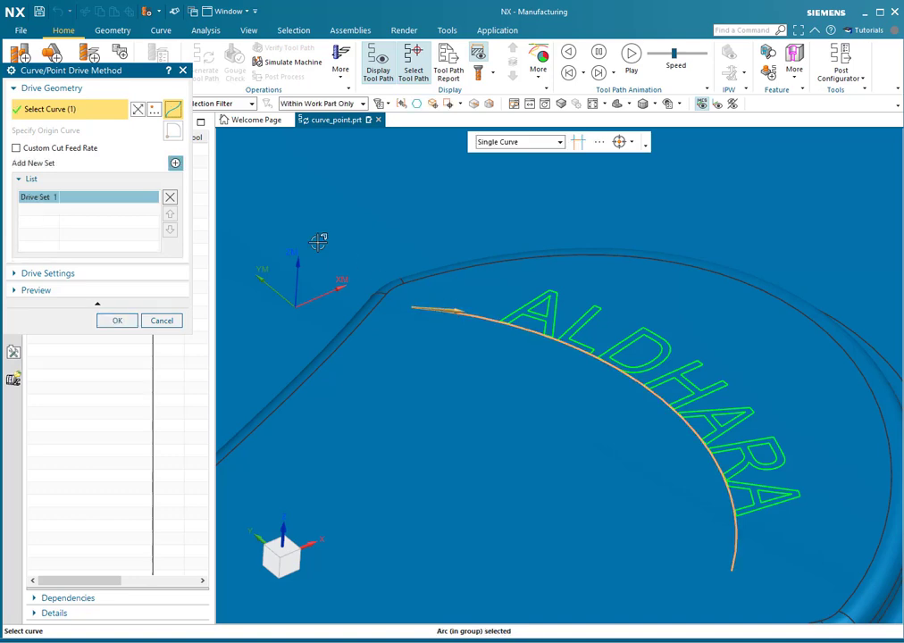
- Add the outer and inner outlines of the text's first letter A as two separate drive sets
{"action": "left_click", "coordinate": [174, 164]}
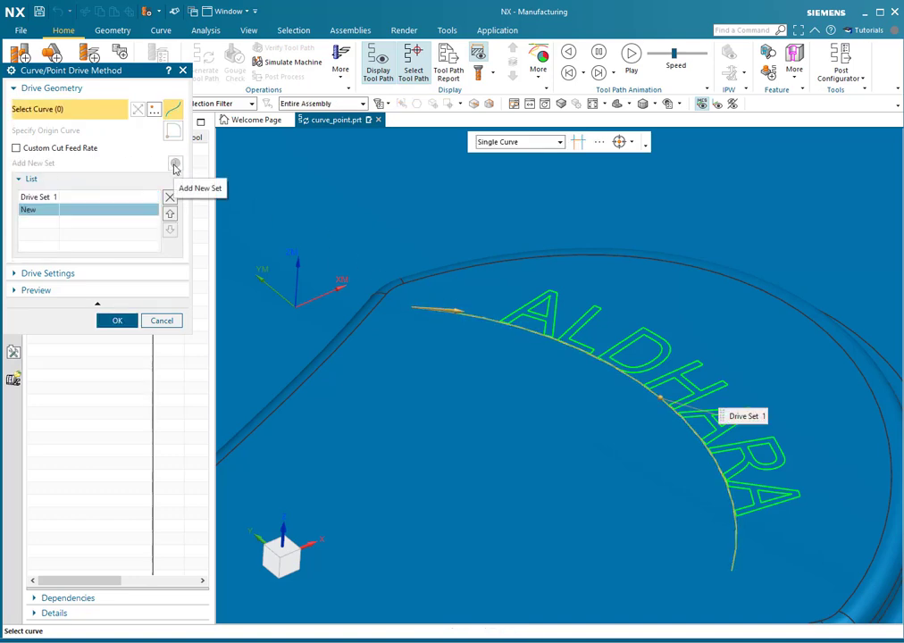
{"action": "left_click", "coordinate": [516, 304]}
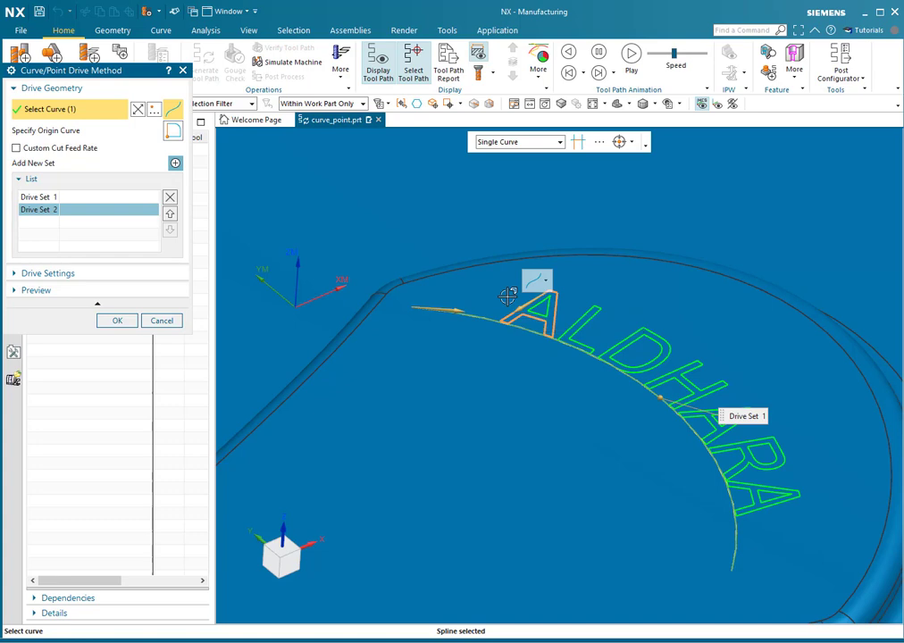
{"action": "middle_click", "coordinate": [507, 295]}
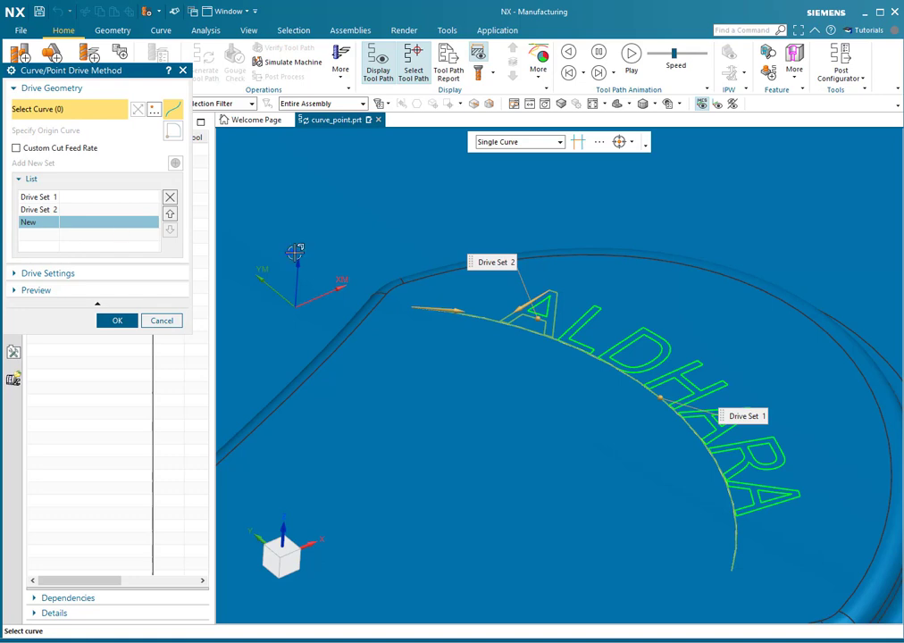
{"action": "scroll", "coordinate": [610, 311], "scroll_direction": "up", "scroll_amount": 2}
{"action": "scroll", "coordinate": [464, 297], "scroll_direction": "up", "scroll_amount": 2}
{"action": "left_click", "coordinate": [464, 291]}
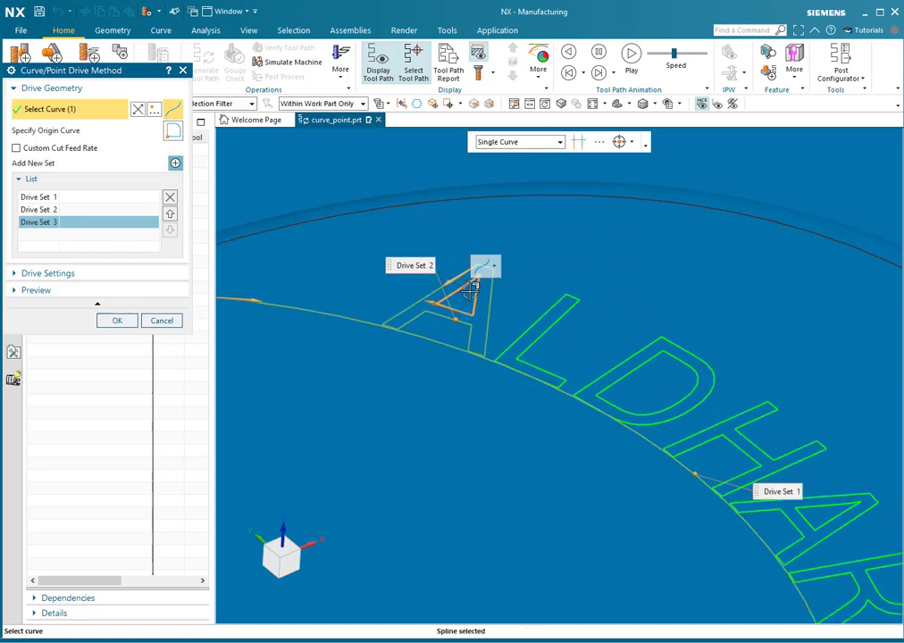
{"action": "middle_click", "coordinate": [546, 291]}
- Add the outline of L, both outlines of D and the outline of H as separate drive sets
{"action": "left_click", "coordinate": [545, 314]}
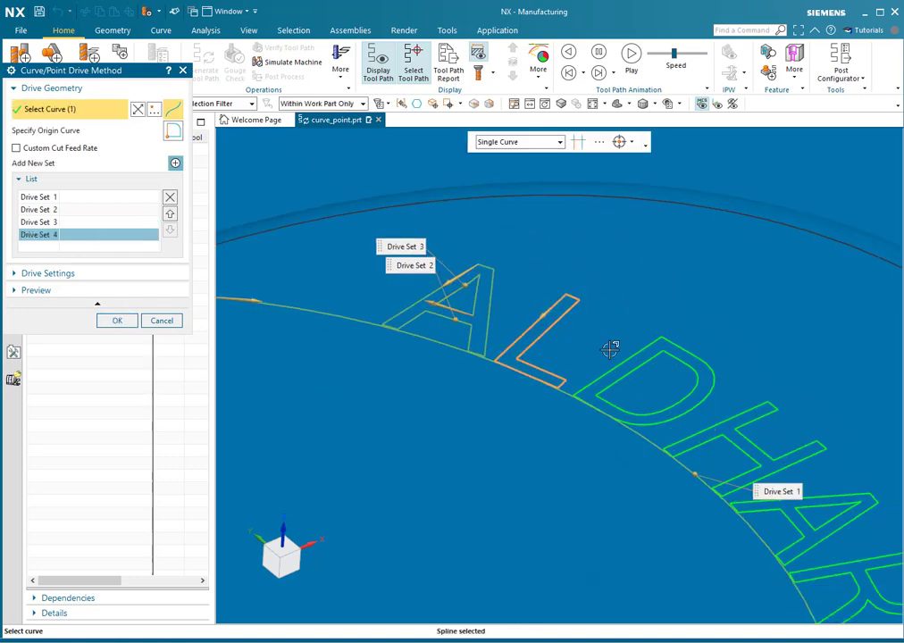
{"action": "middle_click", "coordinate": [611, 349]}
{"action": "left_click", "coordinate": [622, 357]}
{"action": "middle_click", "coordinate": [633, 359]}
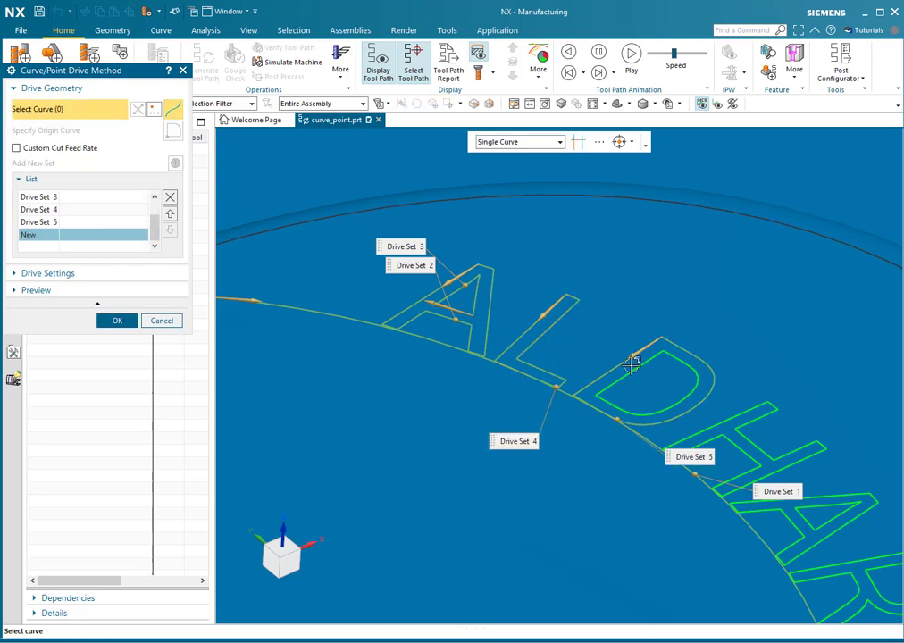
{"action": "left_click", "coordinate": [635, 365]}
{"action": "middle_click", "coordinate": [758, 409]}
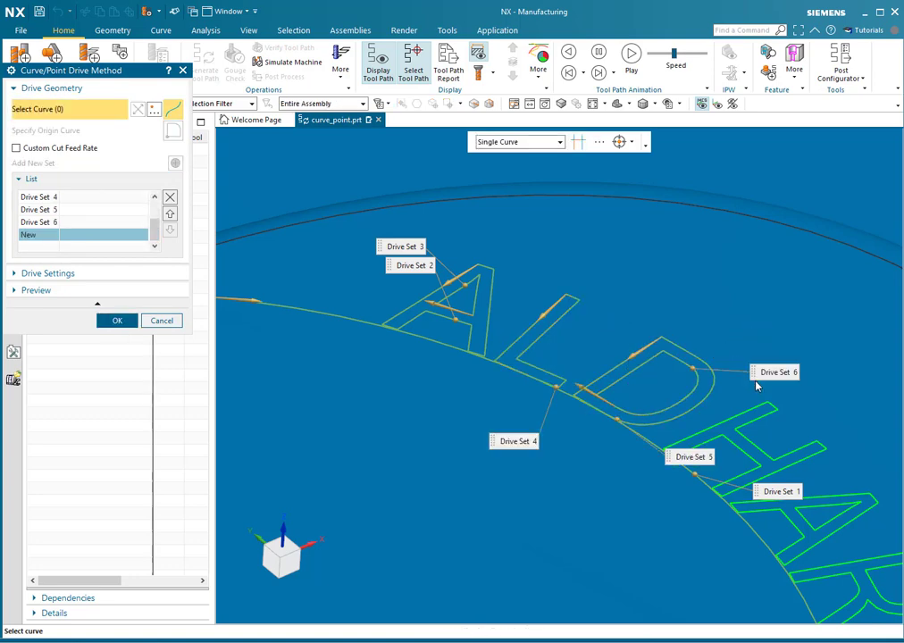
{"action": "left_click", "coordinate": [758, 409]}
{"action": "middle_click", "coordinate": [578, 335]}
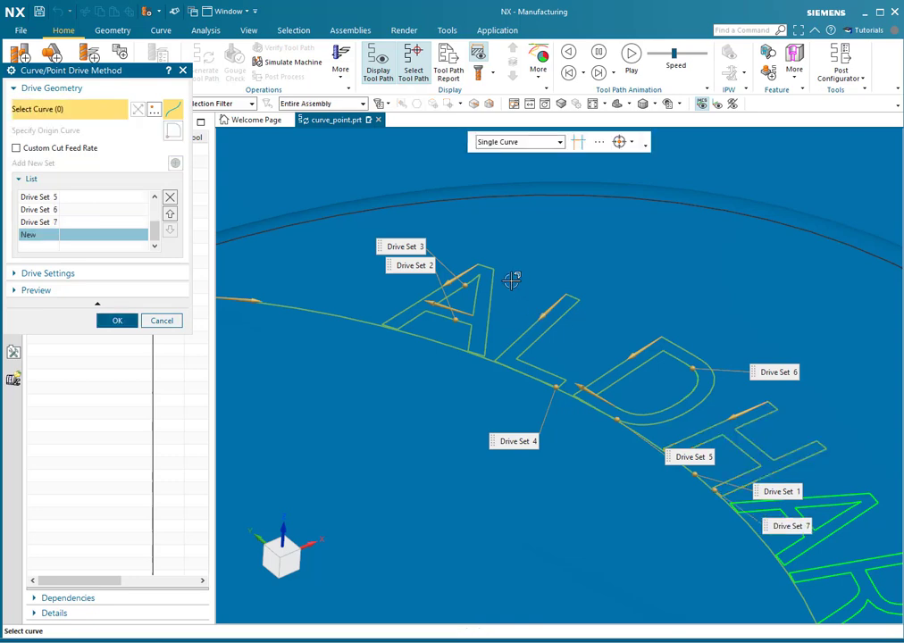
- Add the outer and inner outlines of the letter A following the H as separate drive sets
{"action": "scroll", "coordinate": [512, 277], "scroll_direction": "down", "scroll_amount": 3}
{"action": "scroll", "coordinate": [623, 337], "scroll_direction": "up", "scroll_amount": 3}
{"action": "left_click", "coordinate": [598, 317]}
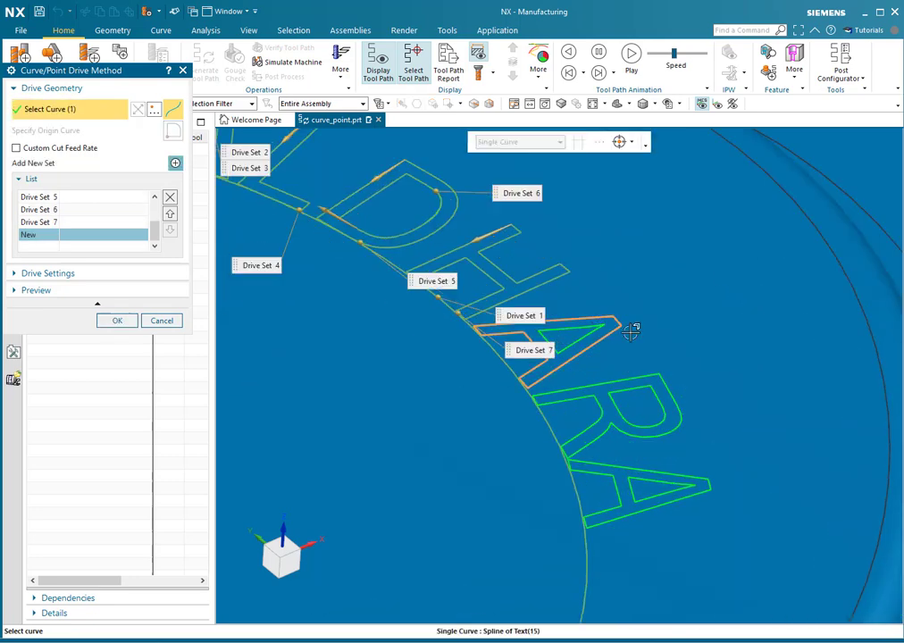
{"action": "middle_click", "coordinate": [572, 322]}
{"action": "left_click", "coordinate": [573, 327]}
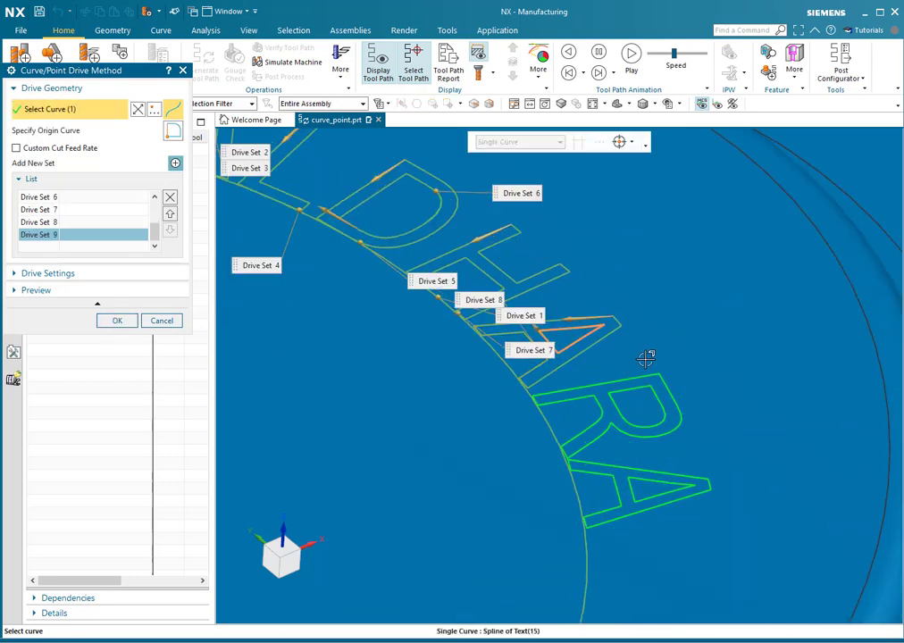
{"action": "middle_click", "coordinate": [631, 373]}
- Add the outer and inner outlines of the letter R and the last letter A as separate drive sets
{"action": "left_click", "coordinate": [647, 378]}
{"action": "middle_click", "coordinate": [727, 401]}
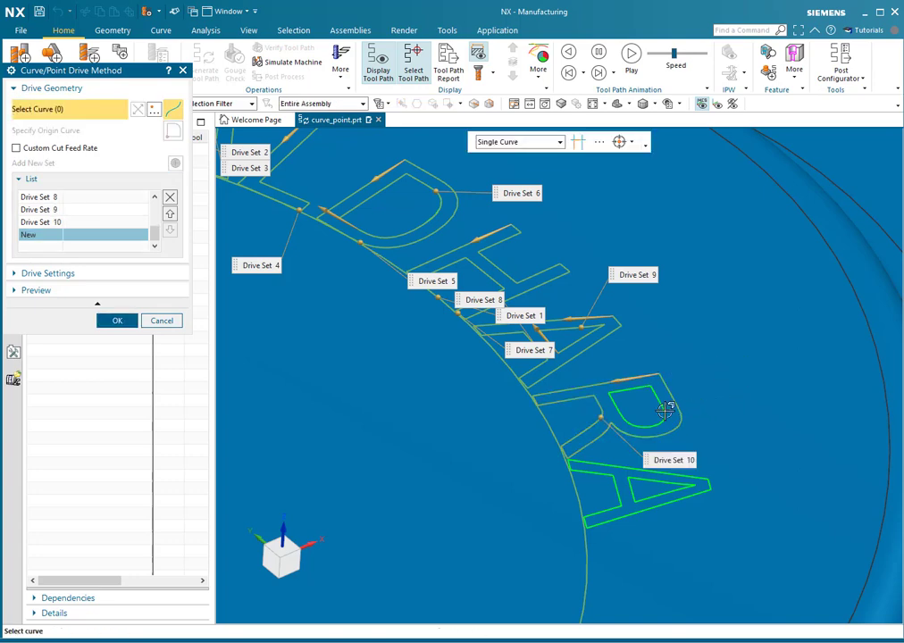
{"action": "left_click", "coordinate": [678, 409]}
{"action": "middle_click", "coordinate": [623, 466]}
{"action": "left_click", "coordinate": [622, 466]}
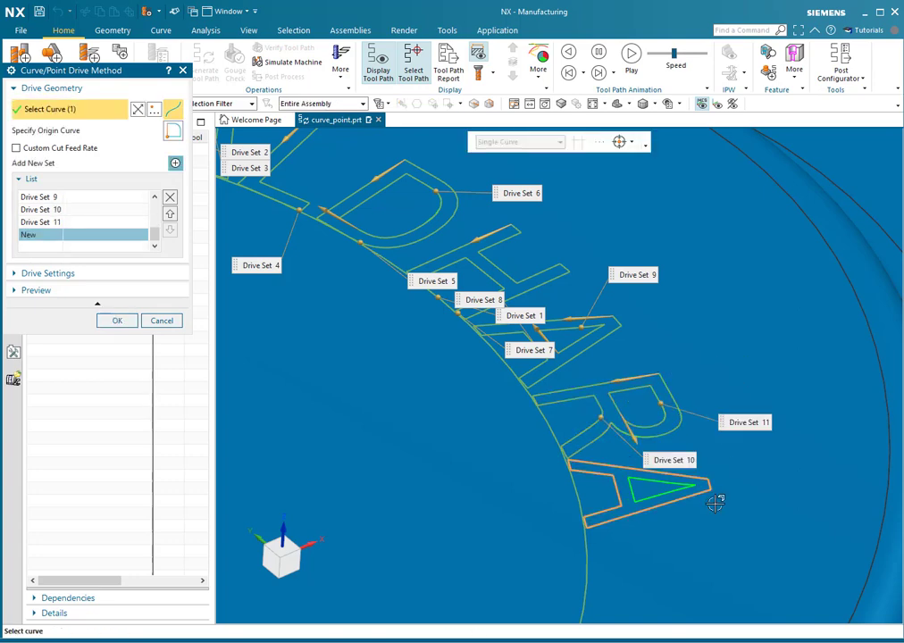
{"action": "middle_click", "coordinate": [655, 484]}
{"action": "left_click", "coordinate": [699, 483]}
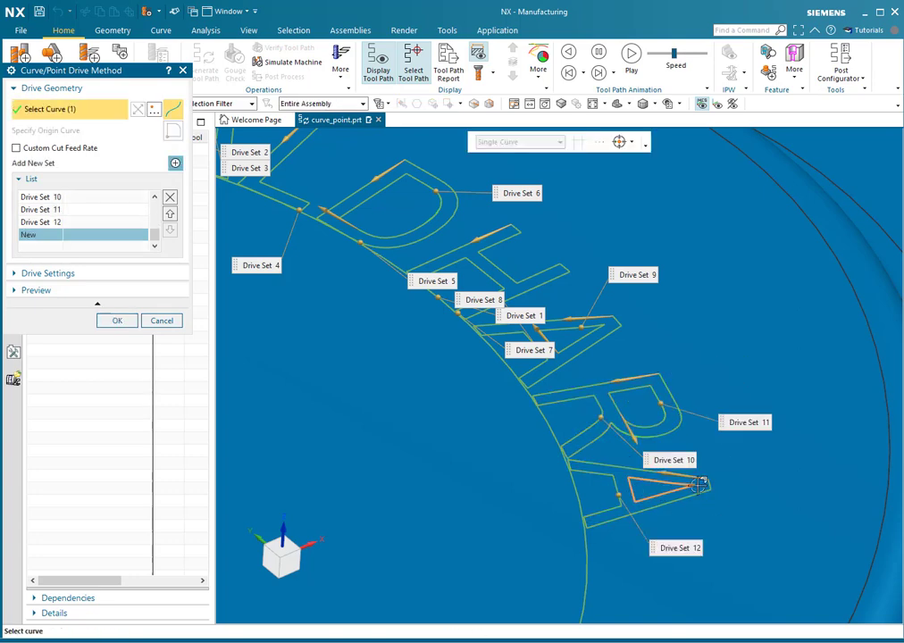
{"action": "middle_click", "coordinate": [752, 478]}
- Remove the empty last drive set from the list and accept the Curve/Point drive geometry
{"action": "scroll", "coordinate": [700, 367], "scroll_direction": "down", "scroll_amount": 4}
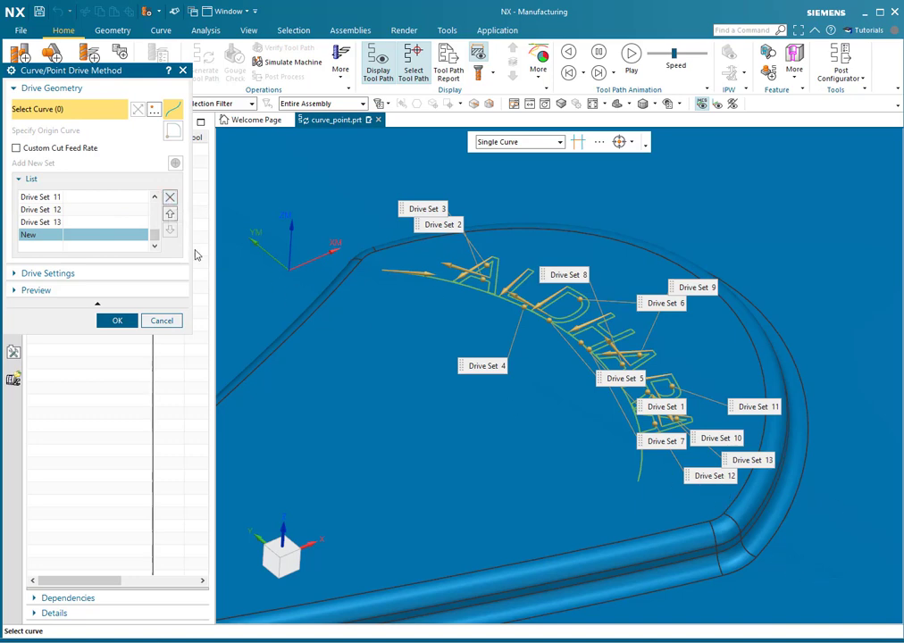
{"action": "left_click", "coordinate": [171, 198]}
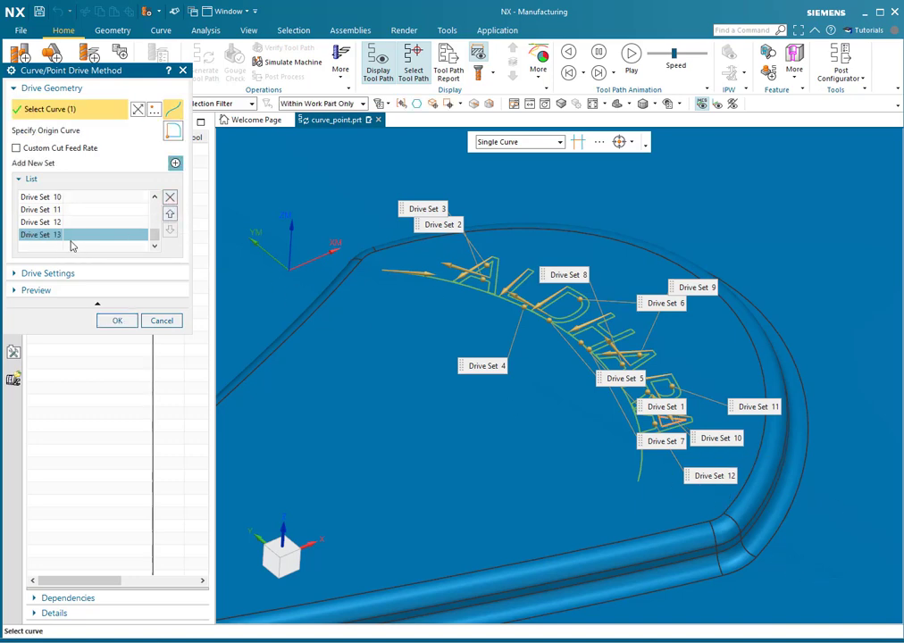
{"action": "scroll", "coordinate": [51, 208], "scroll_direction": "up", "scroll_amount": 3}
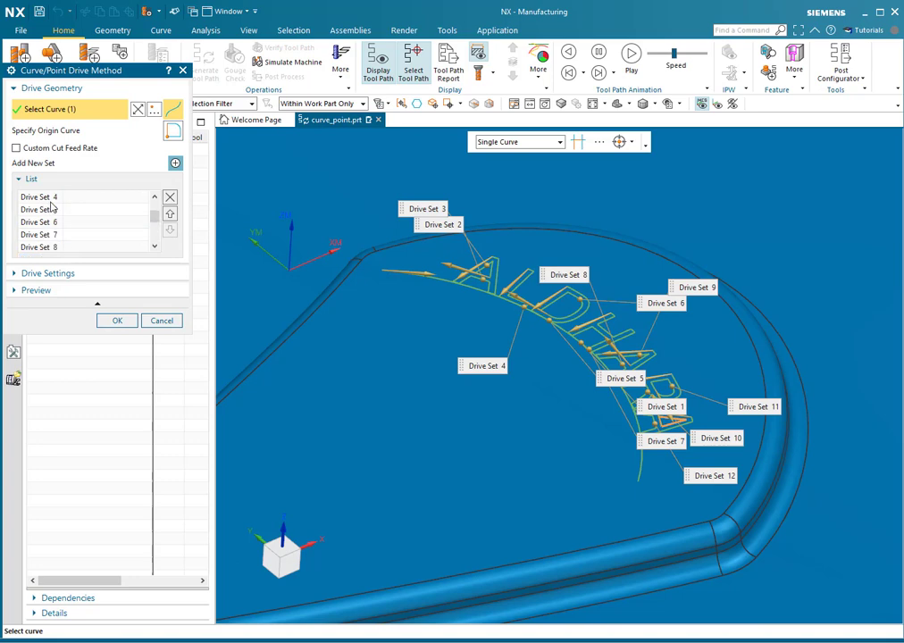
{"action": "left_click", "coordinate": [53, 197]}
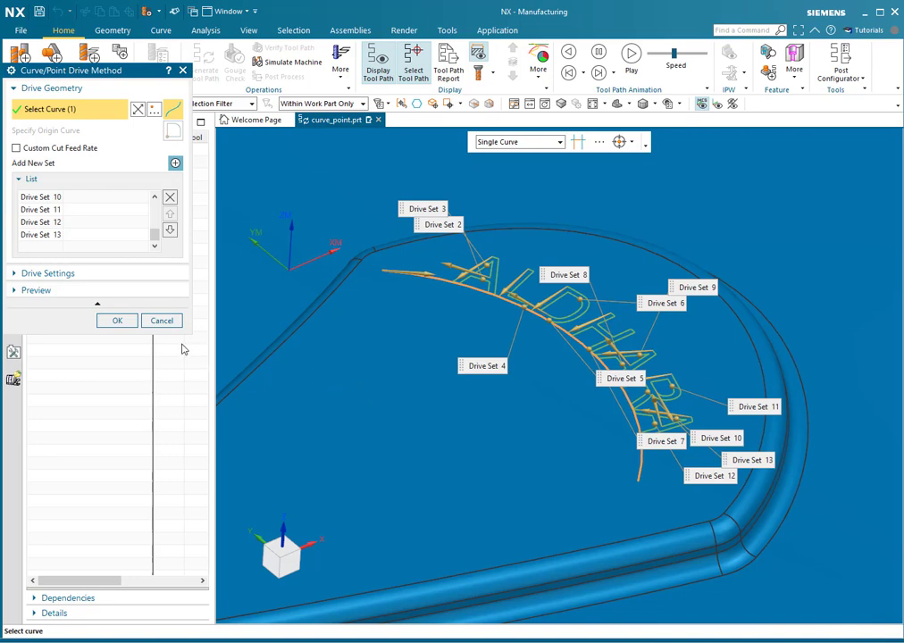
{"action": "left_click", "coordinate": [116, 320]}
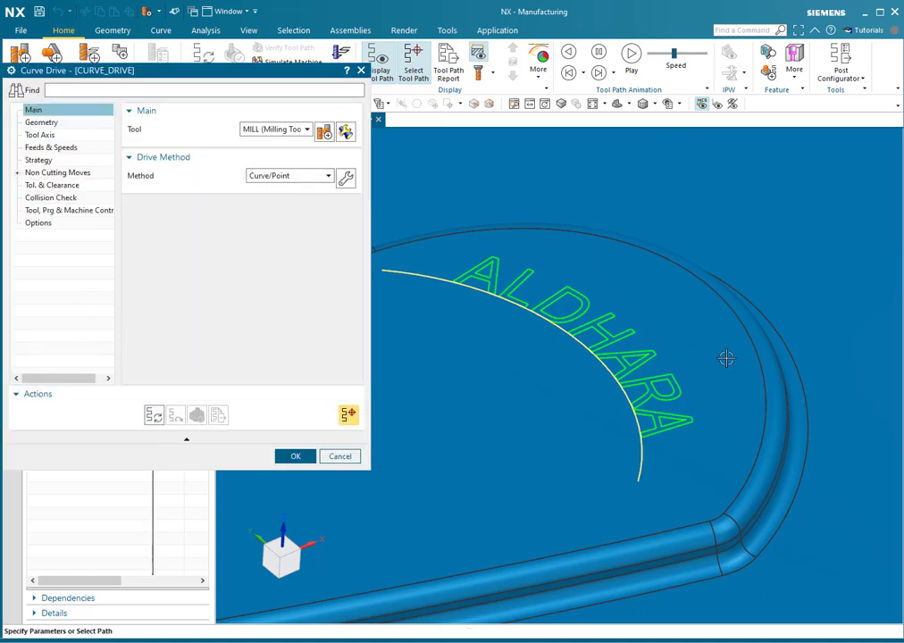
- Generate the CURVE_DRIVE operation's tool path and open its tool path visualization
{"action": "middle_click_drag", "start_coordinate": [726, 359], "coordinate": [593, 359]}
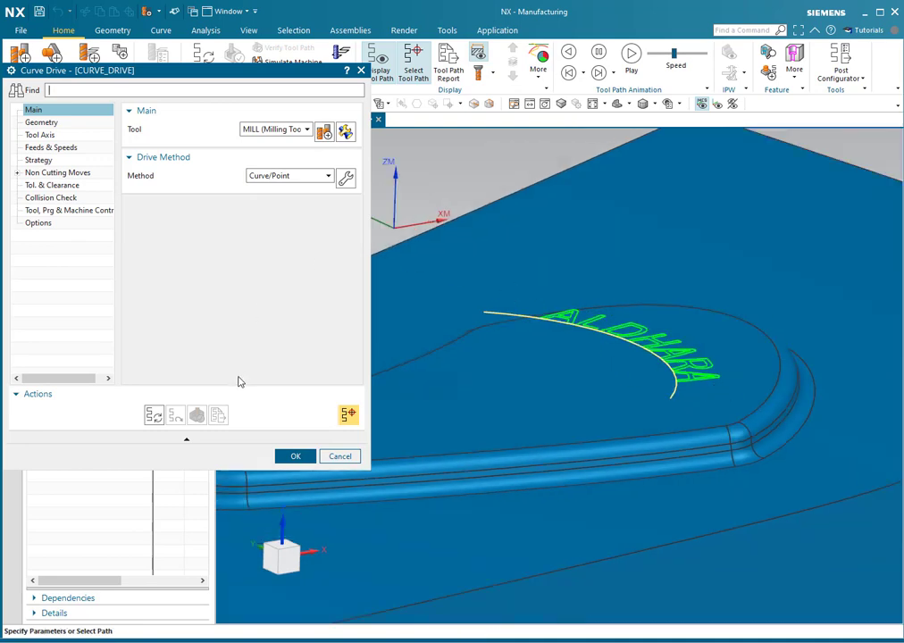
{"action": "left_click", "coordinate": [153, 415]}
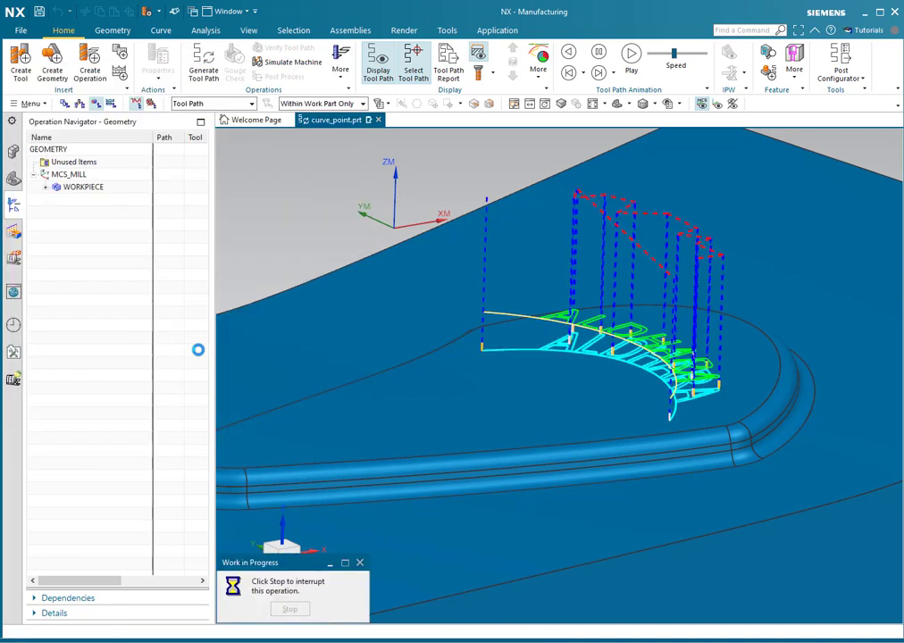
{"action": "left_click", "coordinate": [197, 415]}
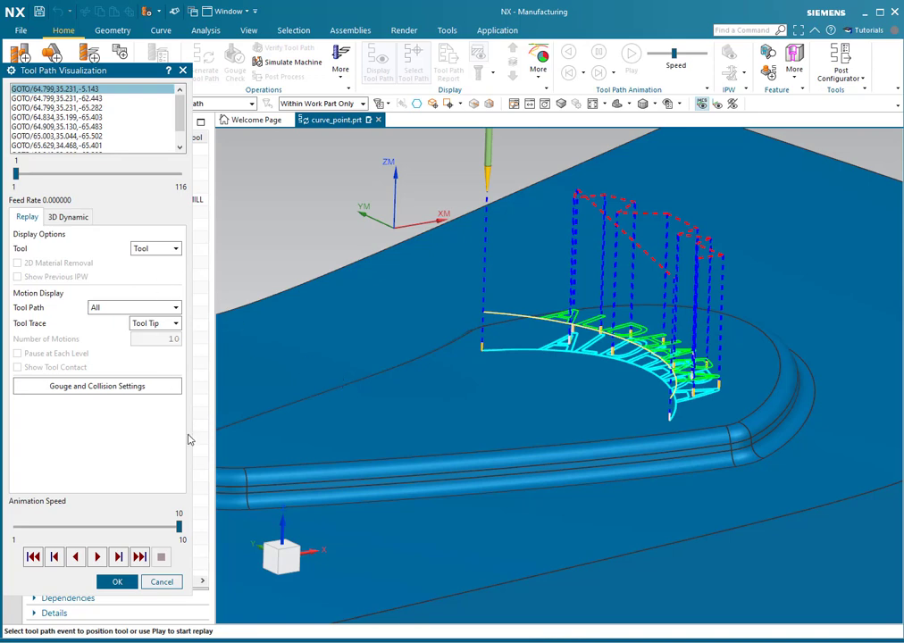
- Replay the CURVE_DRIVE tool motion at animation speed 7, watch it trace the arc and letters, and close the visualization
{"action": "left_click", "coordinate": [107, 531]}
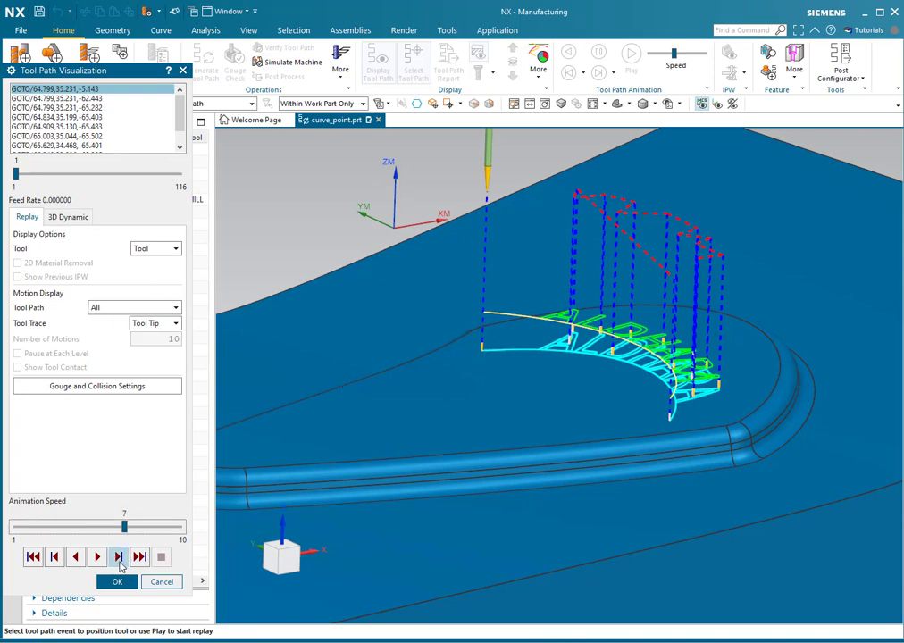
{"action": "left_click", "coordinate": [97, 556]}
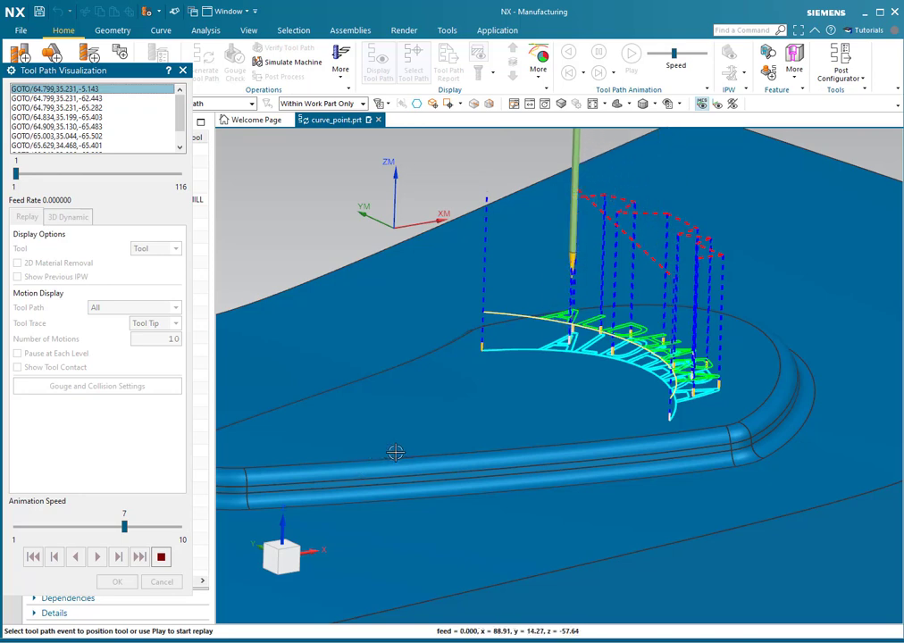
{"action": "scroll", "coordinate": [653, 344], "scroll_direction": "down", "scroll_amount": 2}
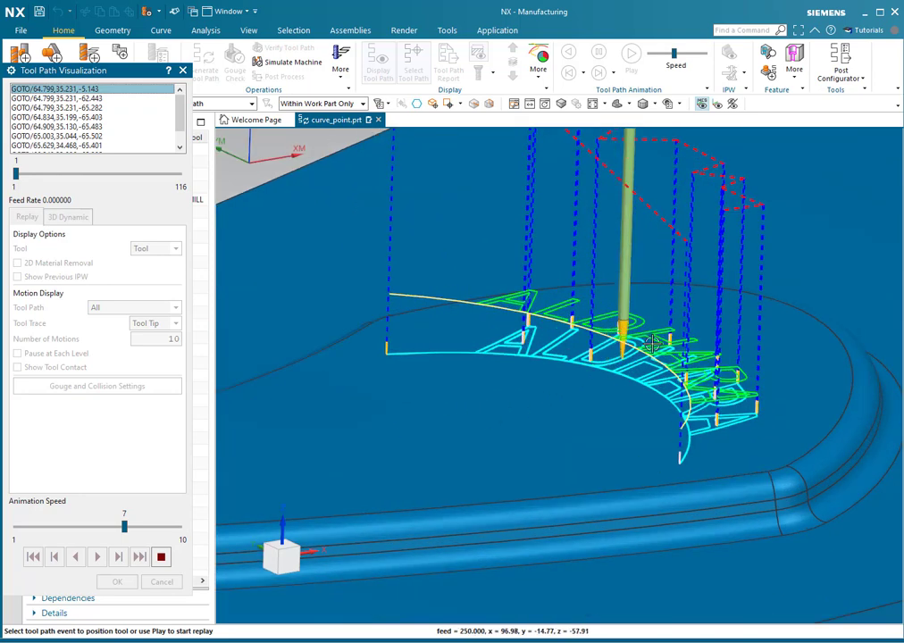
{"action": "scroll", "coordinate": [653, 344], "scroll_direction": "down", "scroll_amount": 2}
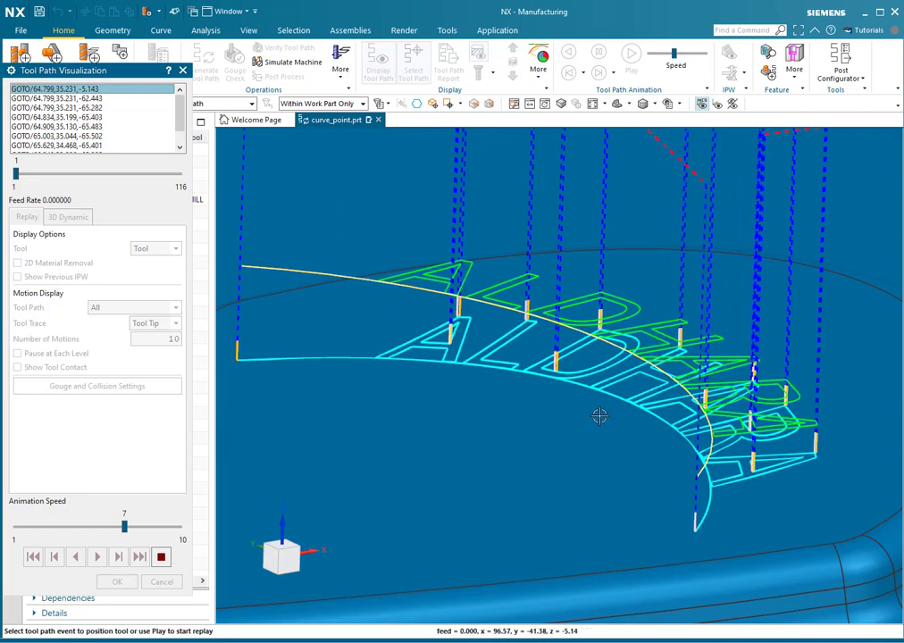
{"action": "middle_click_drag", "start_coordinate": [559, 376], "coordinate": [773, 410]}
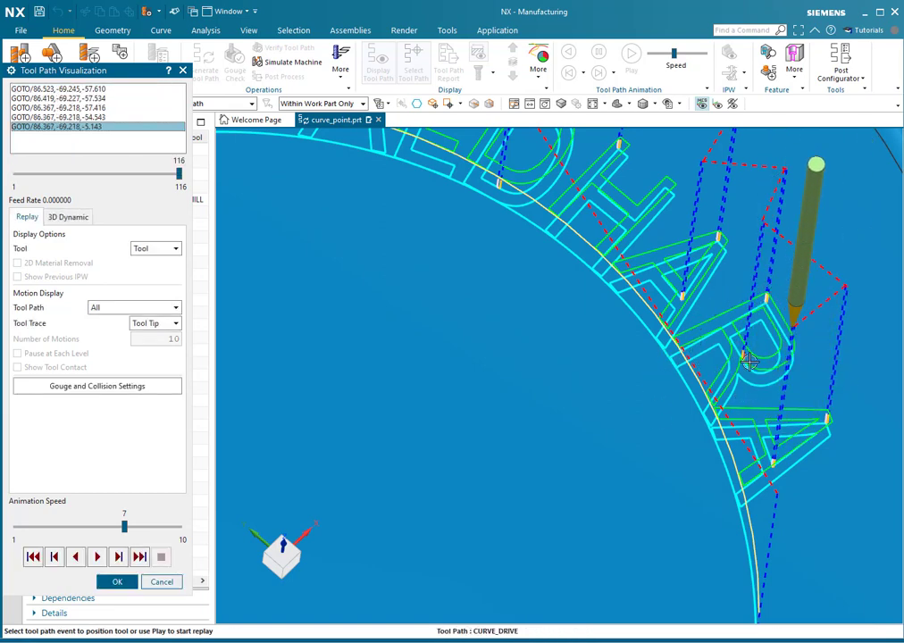
{"action": "scroll", "coordinate": [786, 435], "scroll_direction": "down", "scroll_amount": 5}
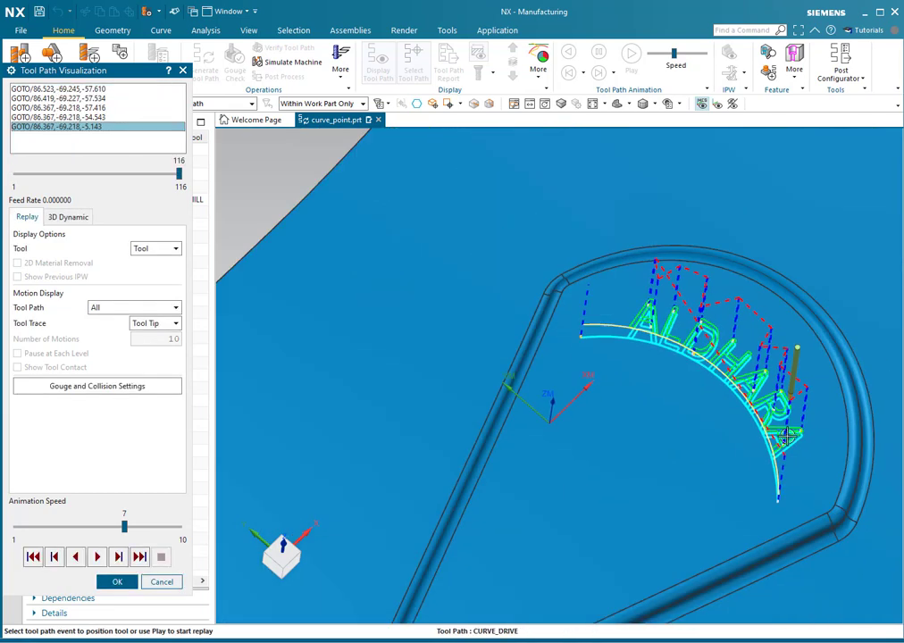
{"action": "middle_click_drag", "start_coordinate": [786, 435], "coordinate": [777, 392]}
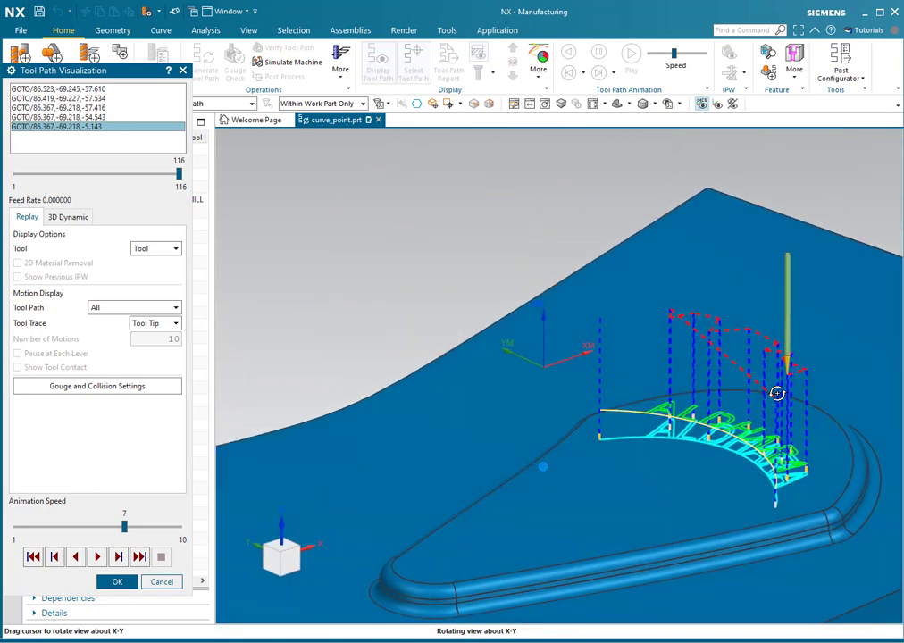
{"action": "left_click", "coordinate": [117, 581]}
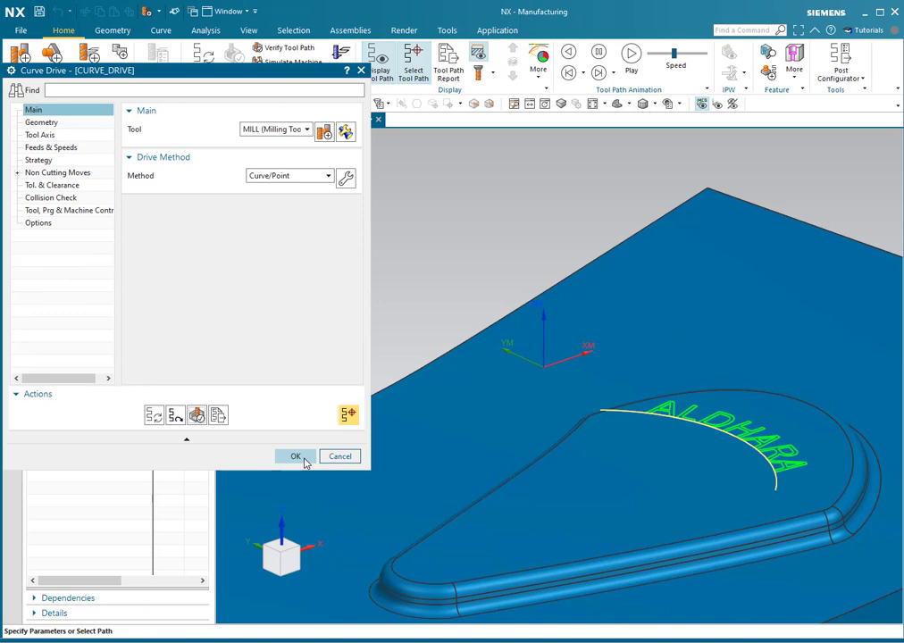
- Replay the tool path and examine the engage and retract moves at the corner of the first letter A
{"action": "left_click", "coordinate": [175, 415]}
{"action": "scroll", "coordinate": [652, 417], "scroll_direction": "up", "scroll_amount": 3}
{"action": "scroll", "coordinate": [663, 373], "scroll_direction": "up", "scroll_amount": 2}
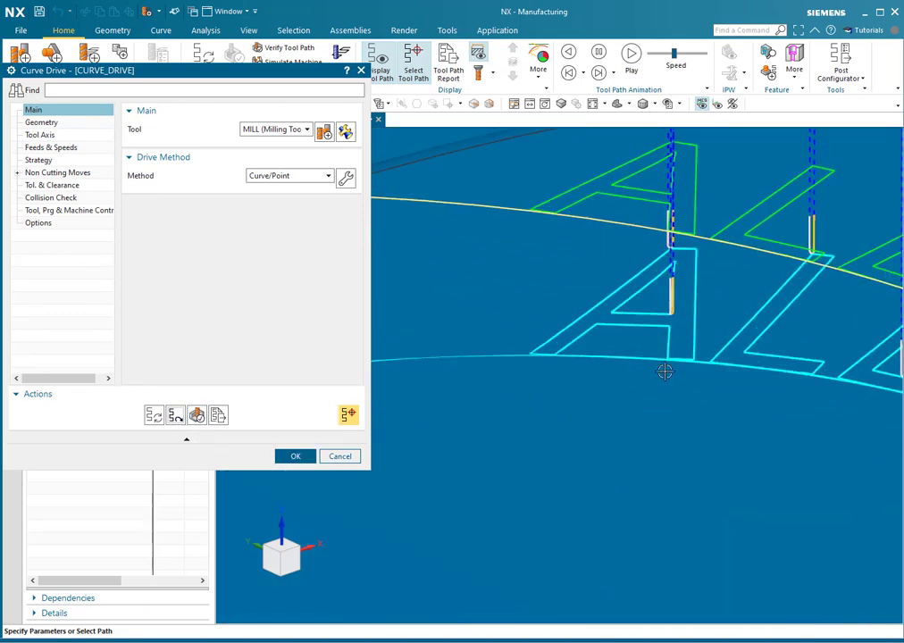
{"action": "scroll", "coordinate": [666, 306], "scroll_direction": "up", "scroll_amount": 3}
{"action": "middle_click_drag", "start_coordinate": [666, 303], "coordinate": [639, 298]}
{"action": "scroll", "coordinate": [660, 303], "scroll_direction": "up", "scroll_amount": 5}
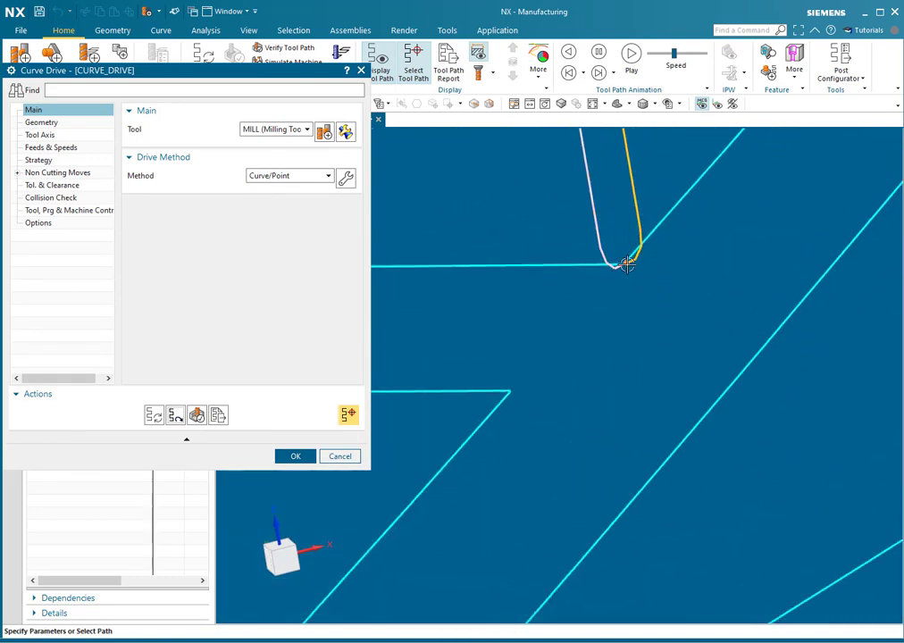
- Set the open area engage type to Plunge with a height of 3 mm, and open the retract settings
{"action": "left_click", "coordinate": [17, 174]}
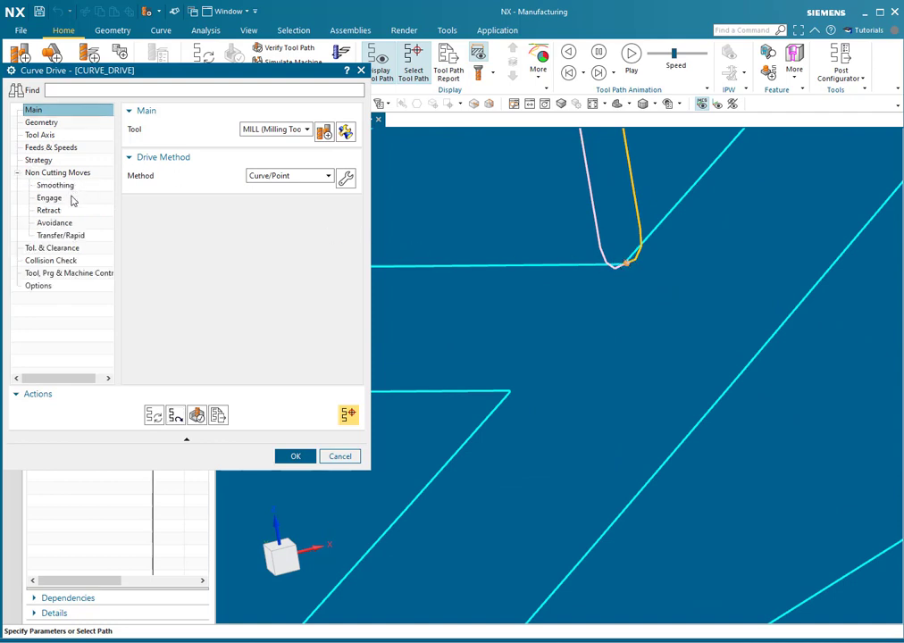
{"action": "left_click", "coordinate": [59, 198]}
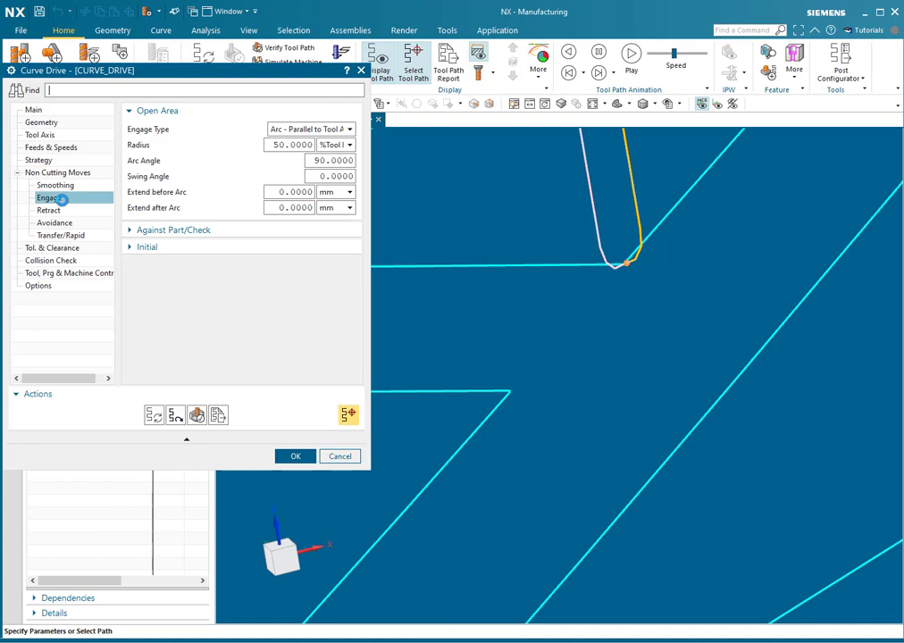
{"action": "left_click", "coordinate": [324, 130]}
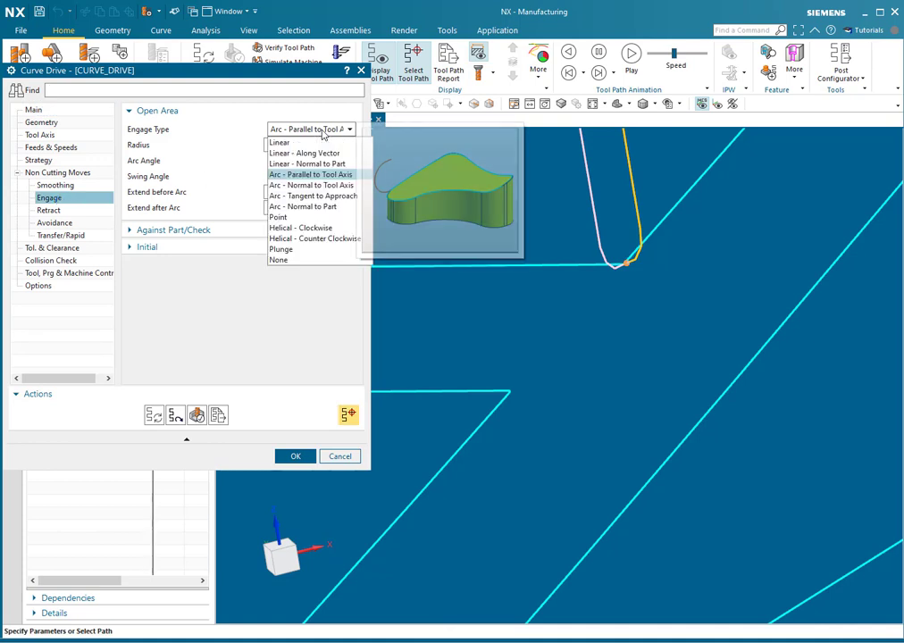
{"action": "left_click", "coordinate": [289, 249]}
{"action": "left_click", "coordinate": [279, 159]}
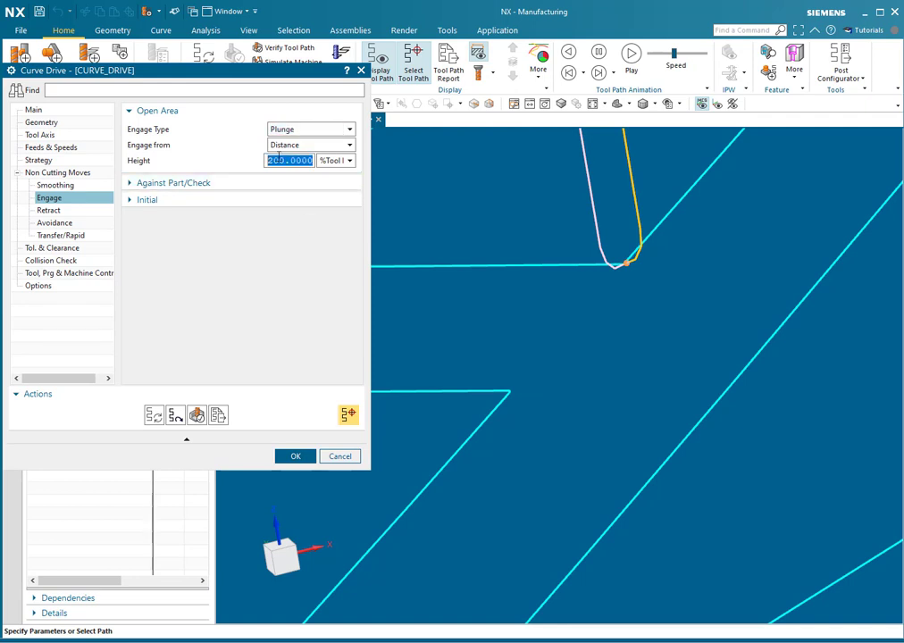
{"action": "type", "text": "3"}
{"action": "key", "text": "Tab"}
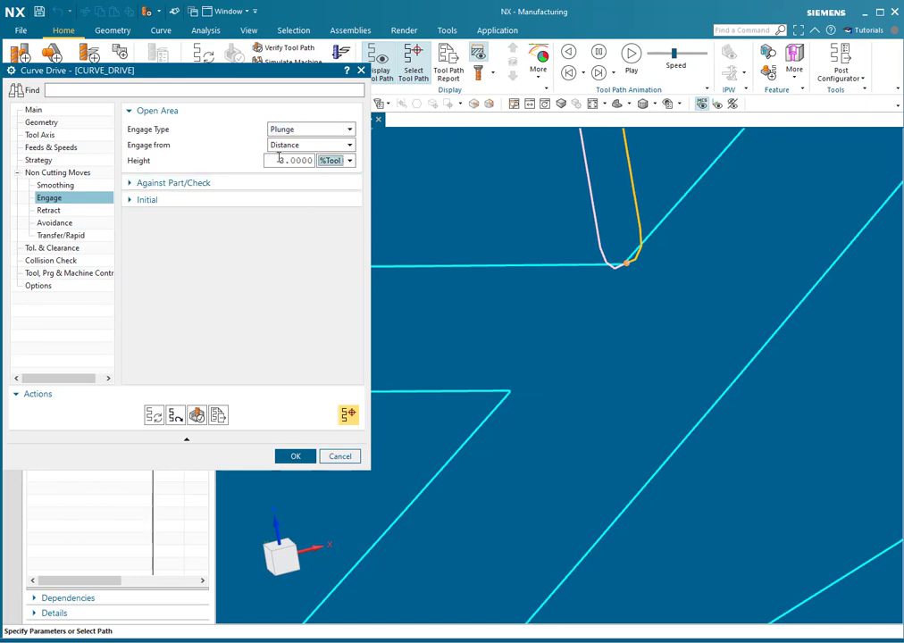
{"action": "left_click", "coordinate": [331, 159]}
{"action": "left_click", "coordinate": [333, 175]}
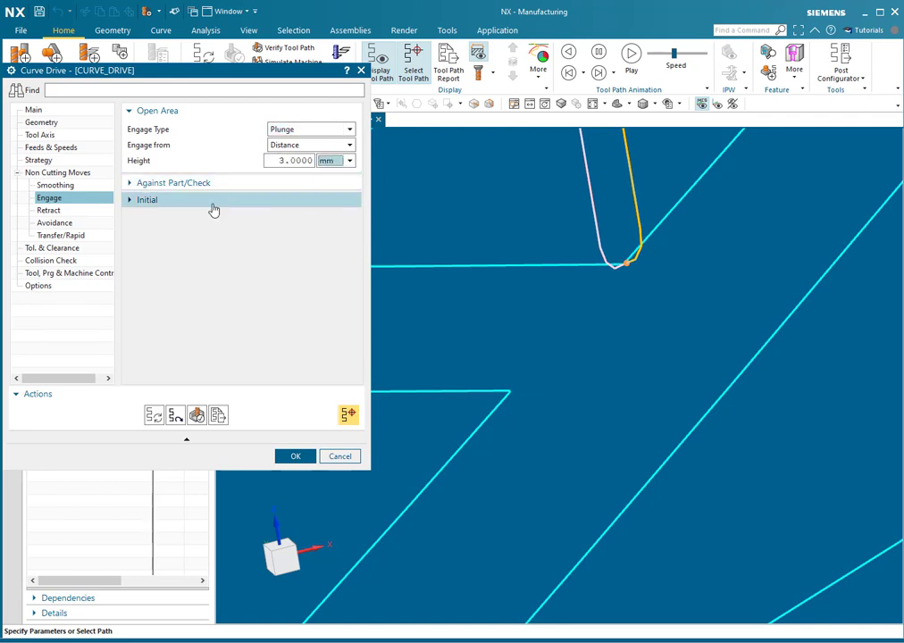
{"action": "left_click", "coordinate": [50, 209]}
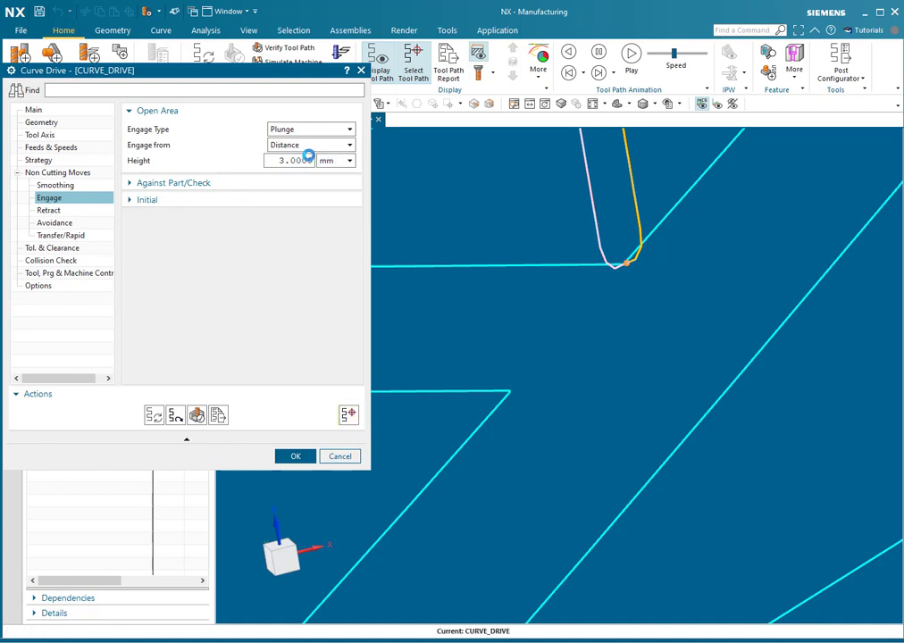
{"action": "left_click", "coordinate": [303, 130]}
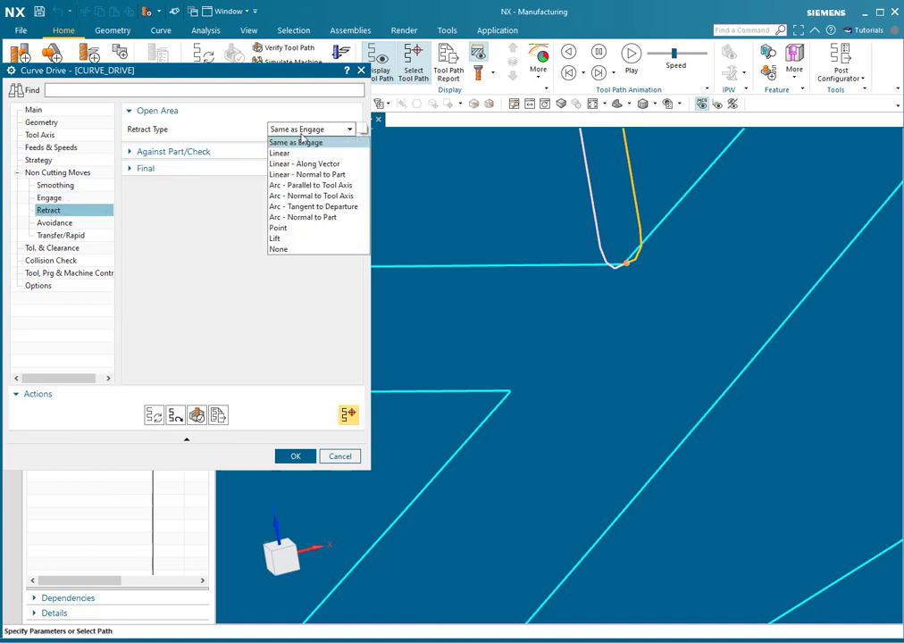
{"action": "left_click", "coordinate": [284, 227]}
{"action": "left_click", "coordinate": [279, 243]}
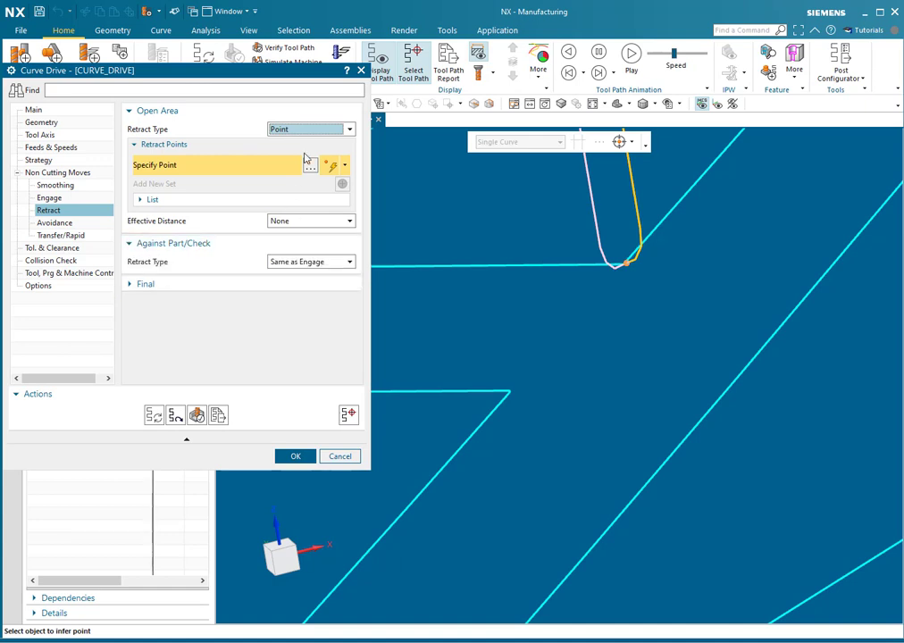
{"action": "left_click", "coordinate": [302, 112]}
{"action": "left_click", "coordinate": [300, 129]}
{"action": "left_click", "coordinate": [302, 111]}
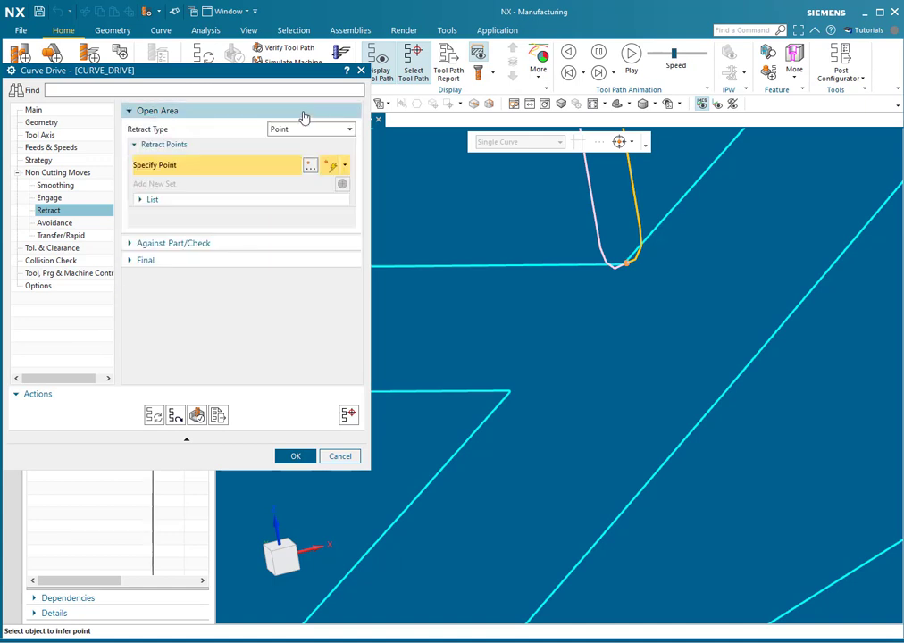
- Set the open area retract type to Lift with a height of 5 mm
{"action": "left_click", "coordinate": [308, 130]}
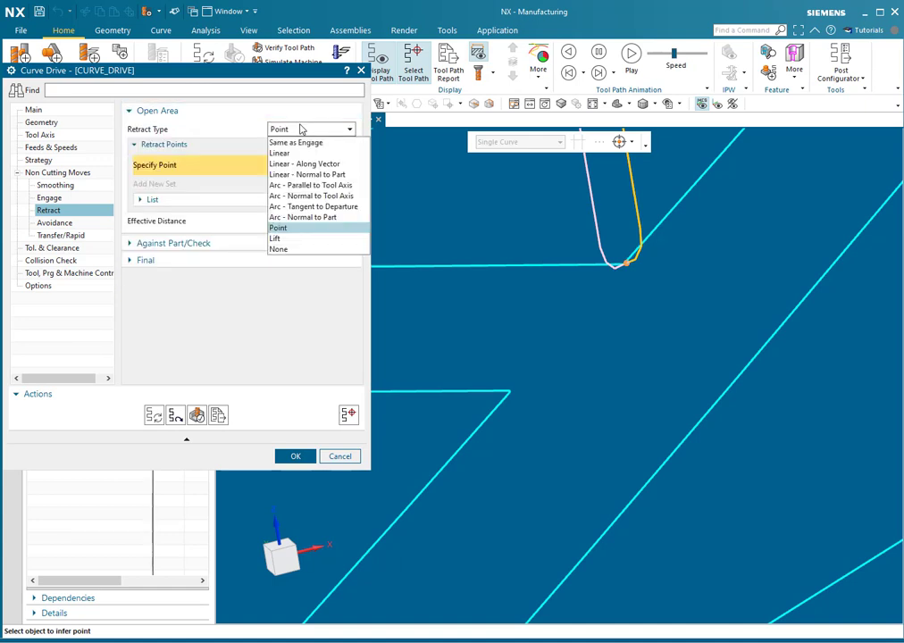
{"action": "left_click", "coordinate": [281, 238]}
{"action": "left_click", "coordinate": [289, 160]}
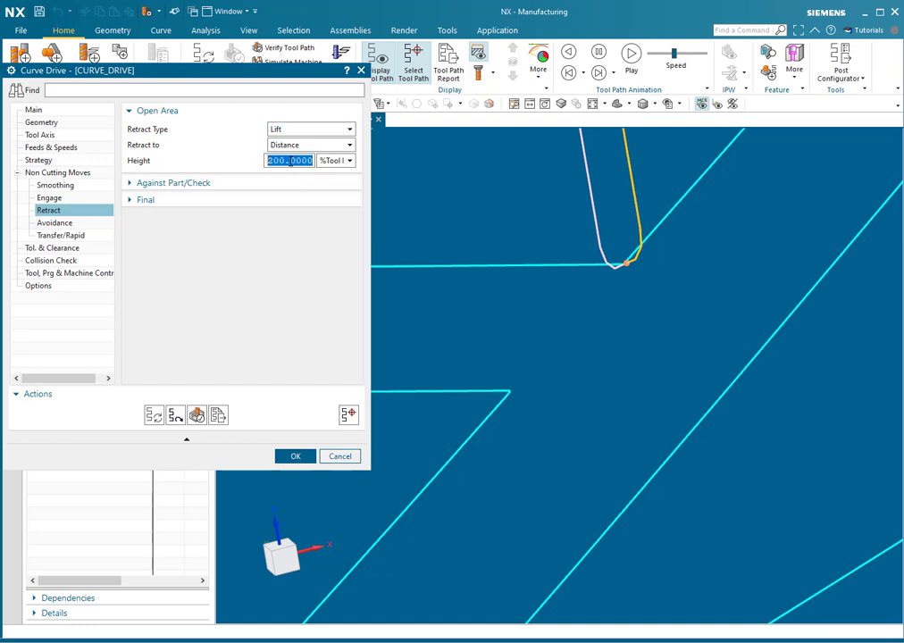
{"action": "type", "text": "5"}
{"action": "key", "text": "Tab"}
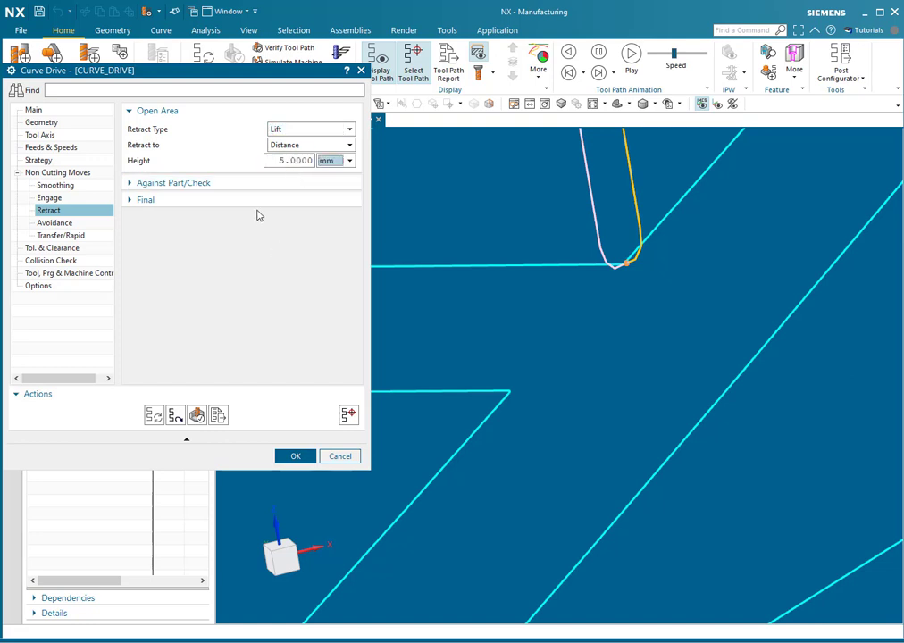
- Set both the final and the against part/check retract types to Same as Open Area Retract
{"action": "left_click", "coordinate": [257, 202]}
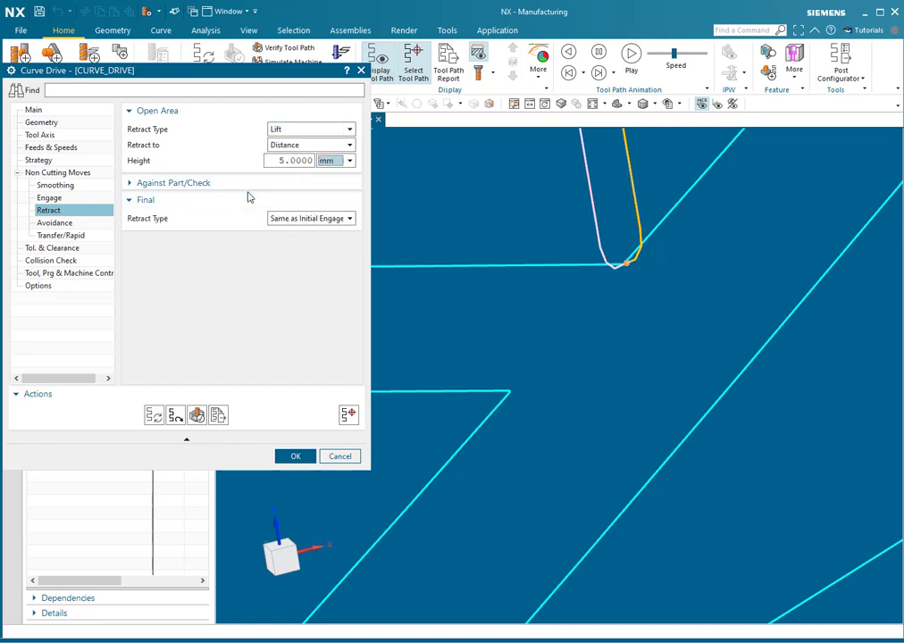
{"action": "left_click", "coordinate": [291, 221]}
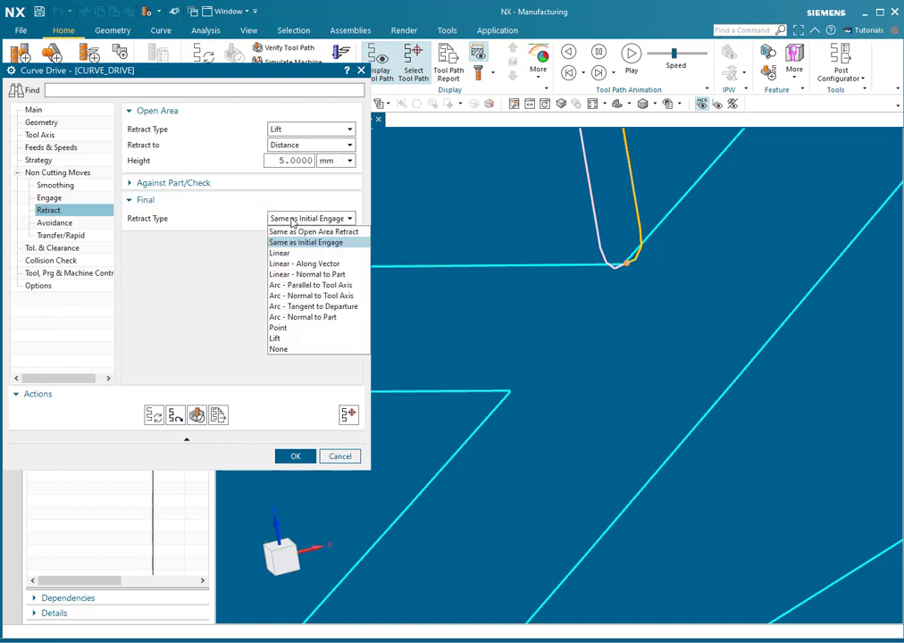
{"action": "left_click", "coordinate": [290, 231]}
{"action": "left_click", "coordinate": [285, 192]}
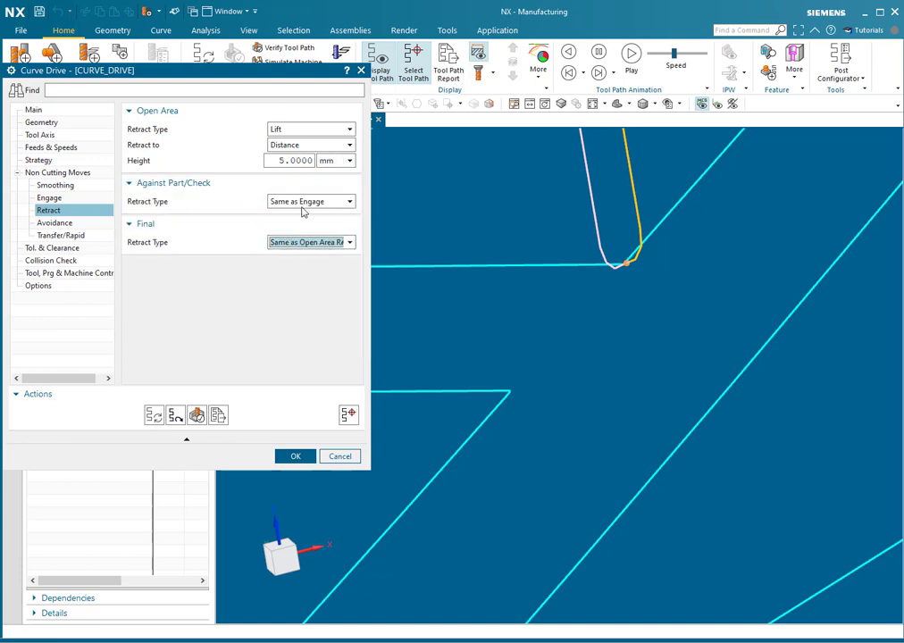
{"action": "left_click", "coordinate": [307, 206]}
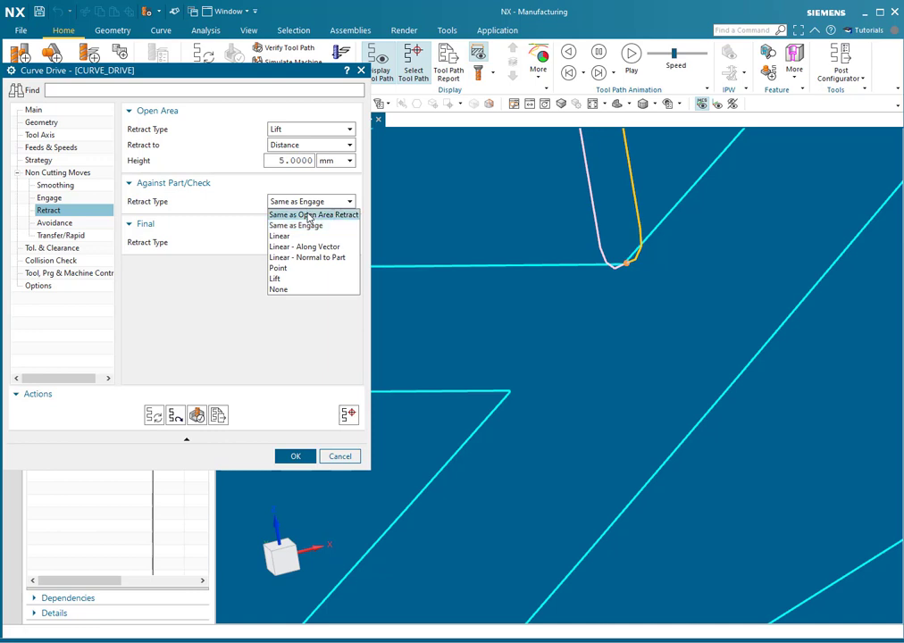
{"action": "left_click", "coordinate": [290, 213]}
{"action": "left_click", "coordinate": [240, 184]}
{"action": "left_click", "coordinate": [130, 200]}
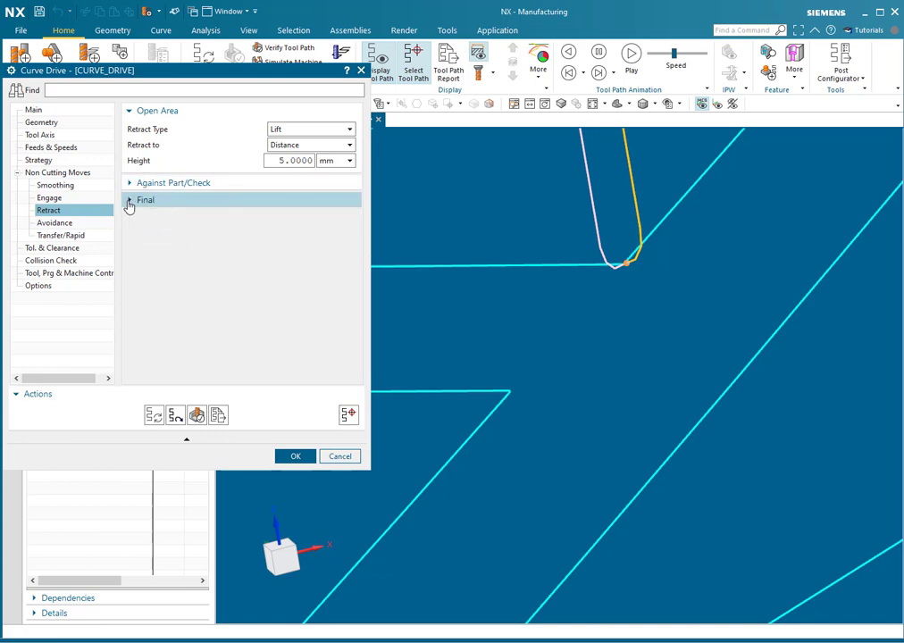
- Set the against part/check engage type to Same as Open Area
{"action": "left_click", "coordinate": [48, 197]}
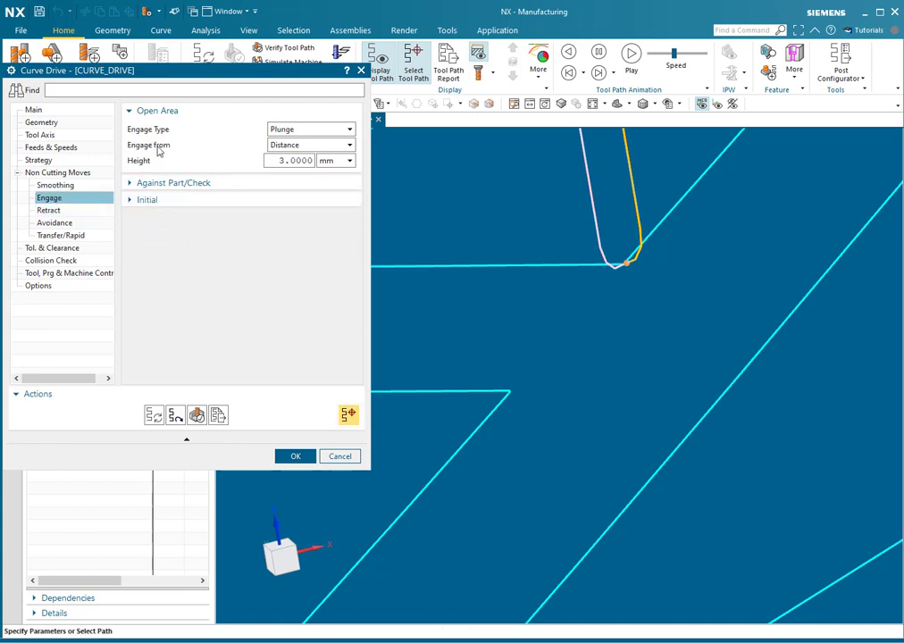
{"action": "left_click", "coordinate": [219, 198]}
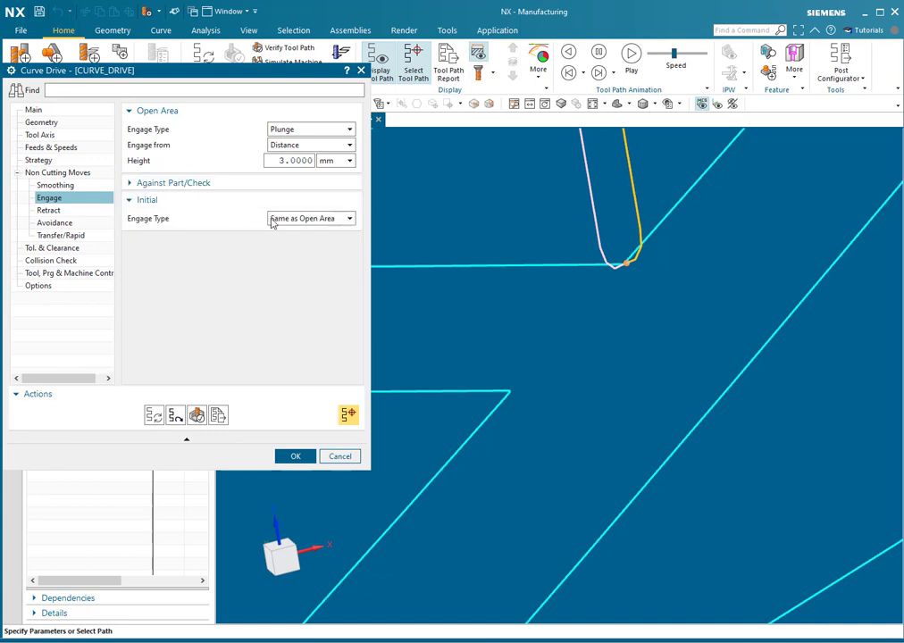
{"action": "left_click", "coordinate": [261, 184]}
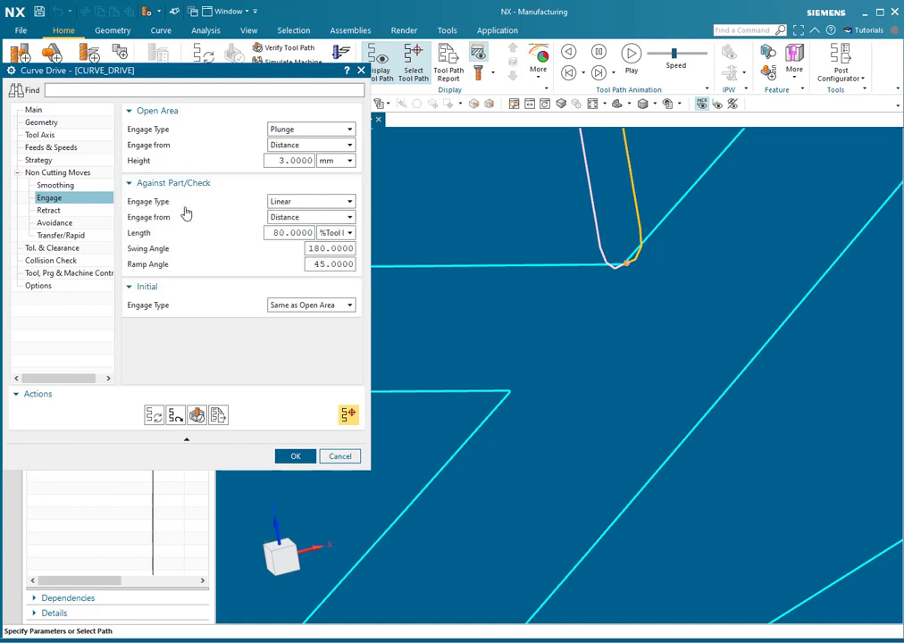
{"action": "left_click", "coordinate": [299, 203]}
{"action": "left_click", "coordinate": [295, 212]}
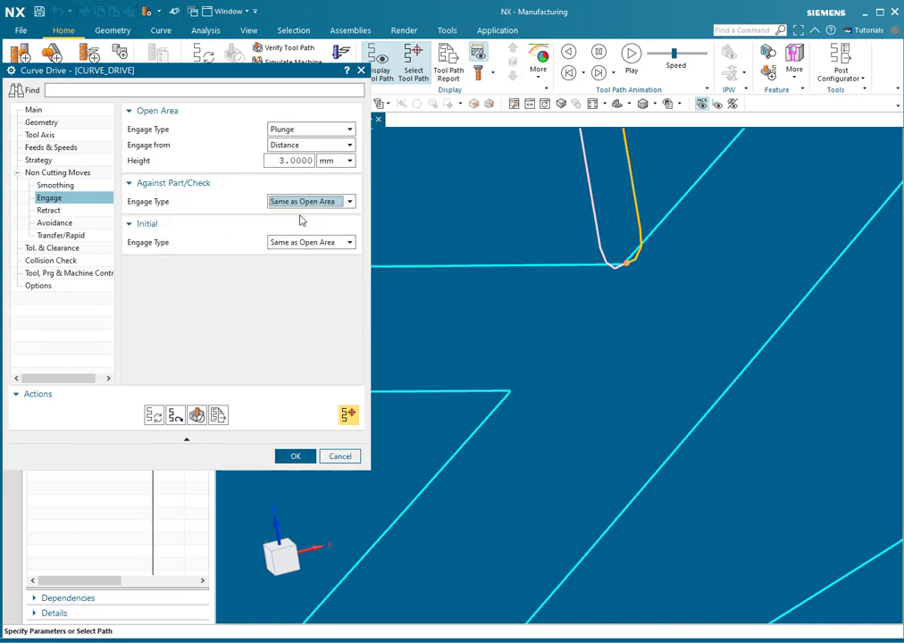
{"action": "left_click", "coordinate": [253, 185]}
- Regenerate the CURVE_DRIVE tool path and inspect its engage and retract moves around the first letters
{"action": "left_click", "coordinate": [158, 415]}
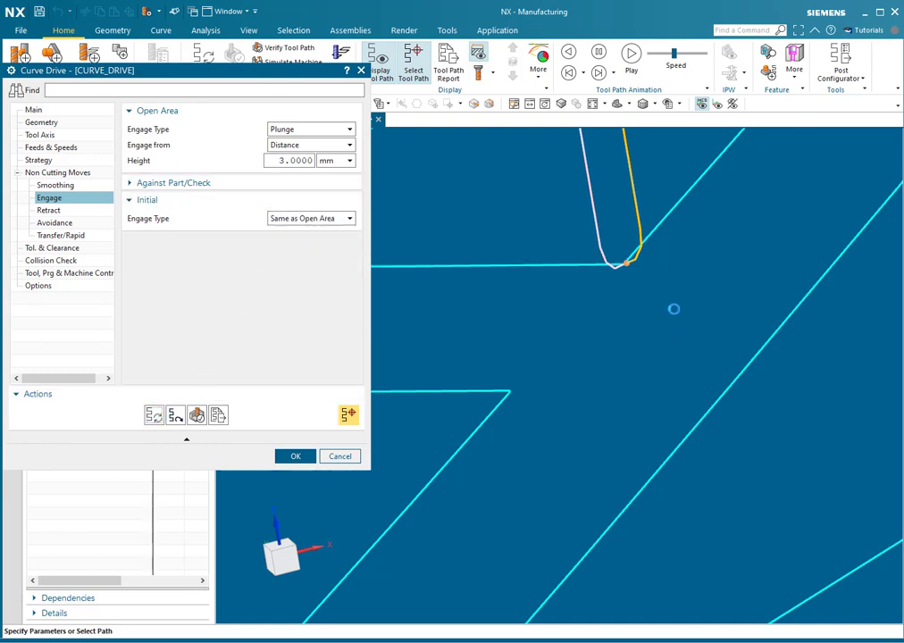
{"action": "middle_click", "coordinate": [631, 218]}
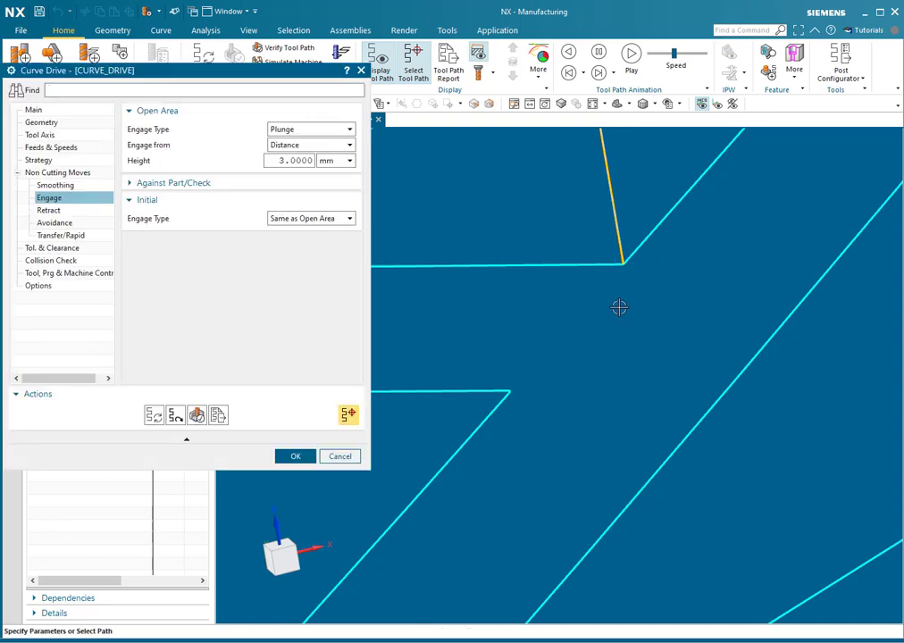
{"action": "scroll", "coordinate": [618, 308], "scroll_direction": "down", "scroll_amount": 10}
{"action": "scroll", "coordinate": [649, 339], "scroll_direction": "up", "scroll_amount": 4}
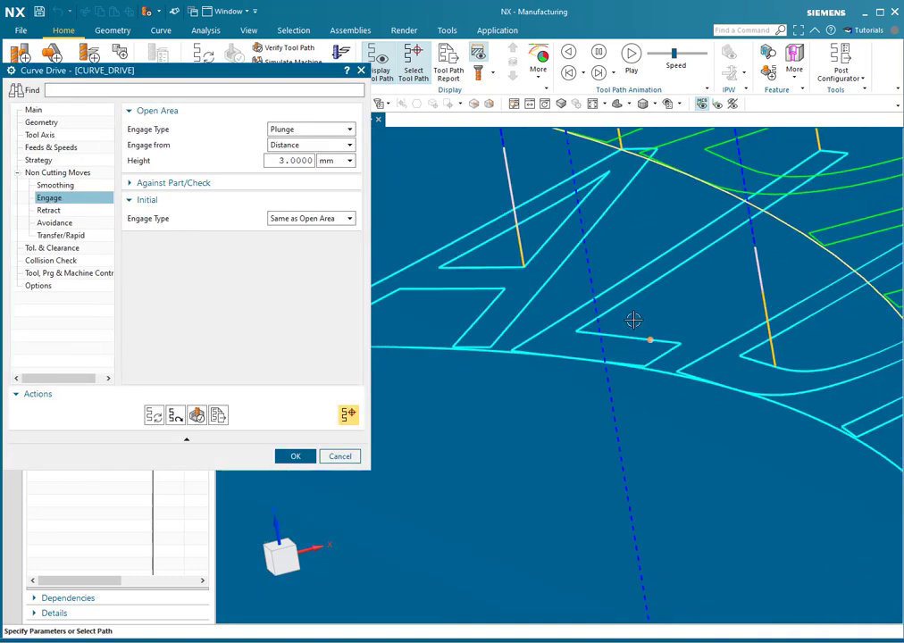
- Check the engage and retract moves along the arc and lettering, and accept the CURVE_DRIVE operation settings
{"action": "scroll", "coordinate": [633, 320], "scroll_direction": "up", "scroll_amount": 3}
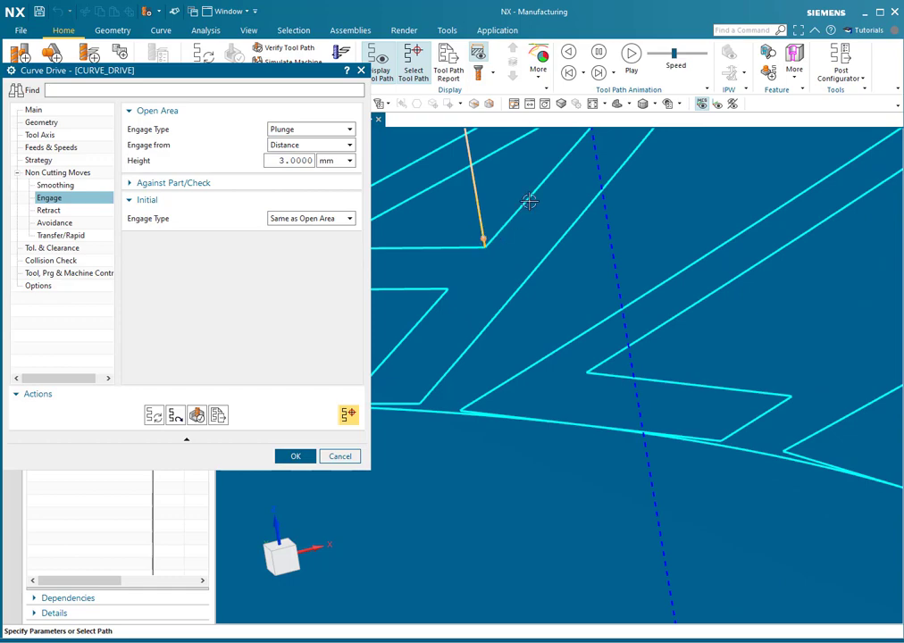
{"action": "scroll", "coordinate": [474, 254], "scroll_direction": "down", "scroll_amount": 3}
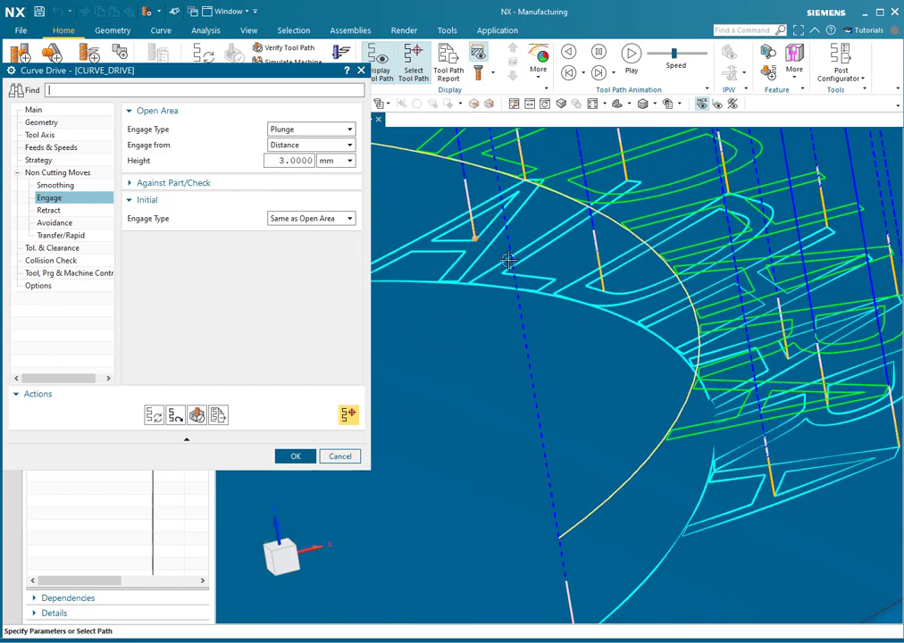
{"action": "middle_click_drag", "start_coordinate": [508, 260], "coordinate": [647, 295]}
{"action": "scroll", "coordinate": [647, 284], "scroll_direction": "up", "scroll_amount": 2}
{"action": "scroll", "coordinate": [648, 284], "scroll_direction": "down", "scroll_amount": 3}
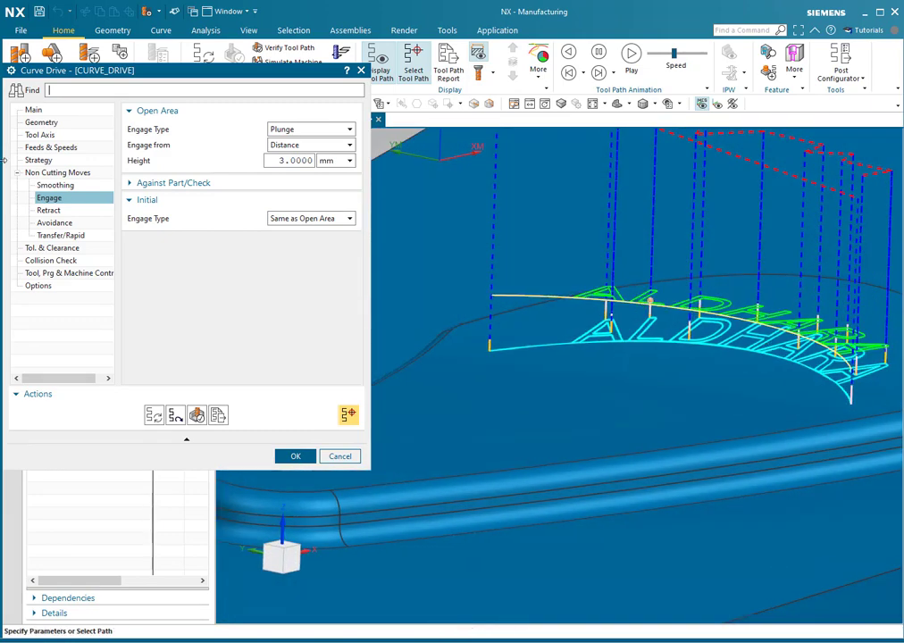
{"action": "left_click", "coordinate": [17, 173]}
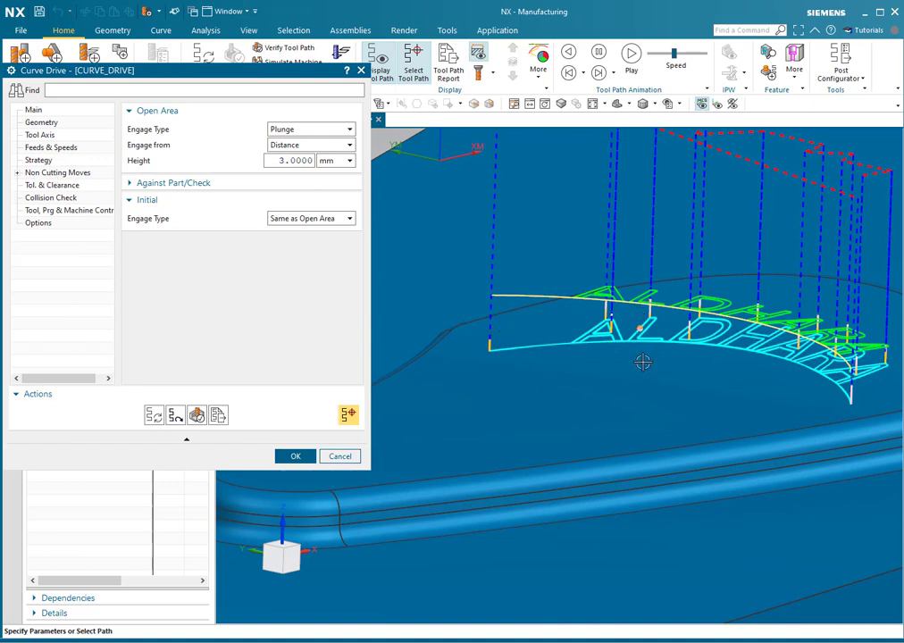
{"action": "scroll", "coordinate": [518, 285], "scroll_direction": "down", "scroll_amount": 4}
{"action": "scroll", "coordinate": [710, 343], "scroll_direction": "up", "scroll_amount": 4}
{"action": "scroll", "coordinate": [748, 318], "scroll_direction": "down", "scroll_amount": 2}
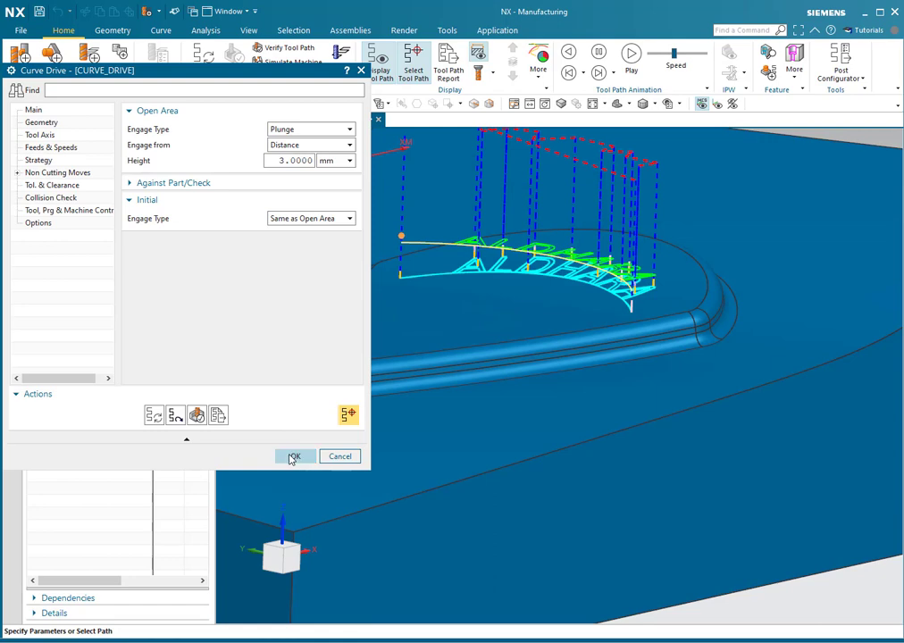
{"action": "left_click", "coordinate": [293, 457]}
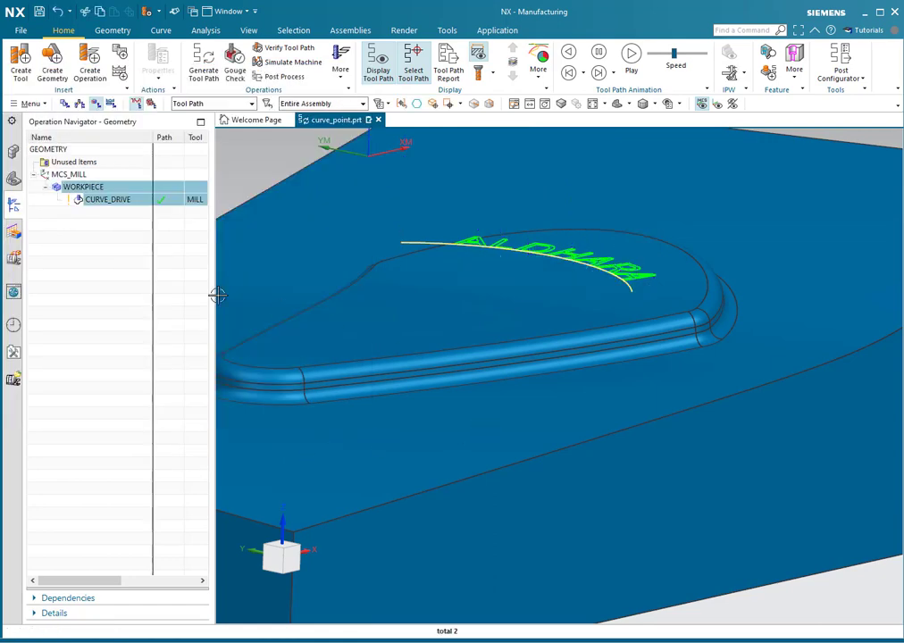
- Display the CURVE_DRIVE tool path and examine its engage, retract and cutting moves relative to the pad surface from several angles
{"action": "left_click", "coordinate": [118, 200]}
{"action": "middle_click_drag", "start_coordinate": [636, 365], "coordinate": [589, 352]}
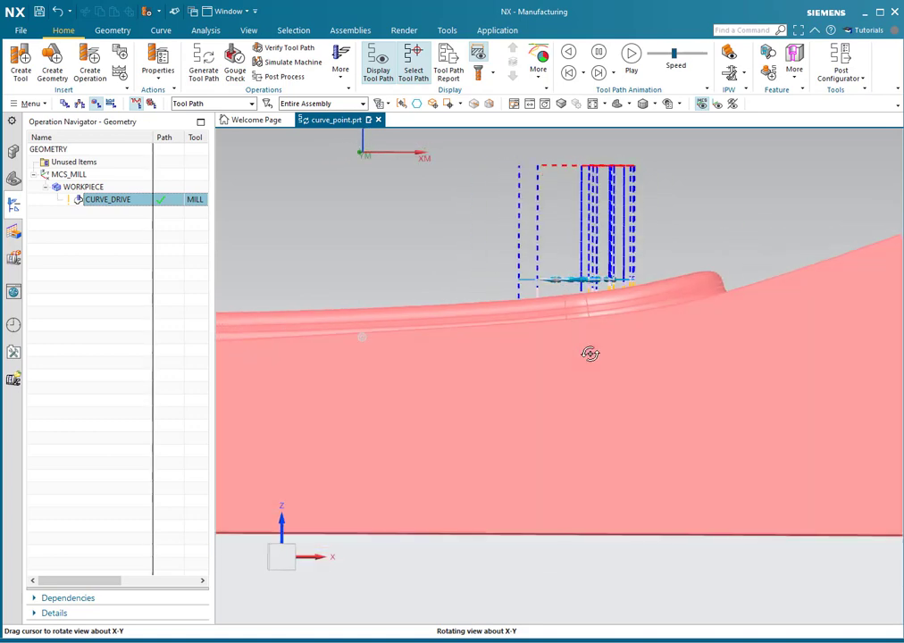
{"action": "scroll", "coordinate": [638, 147], "scroll_direction": "up", "scroll_amount": 3}
{"action": "scroll", "coordinate": [593, 279], "scroll_direction": "up", "scroll_amount": 2}
{"action": "scroll", "coordinate": [579, 325], "scroll_direction": "up", "scroll_amount": 2}
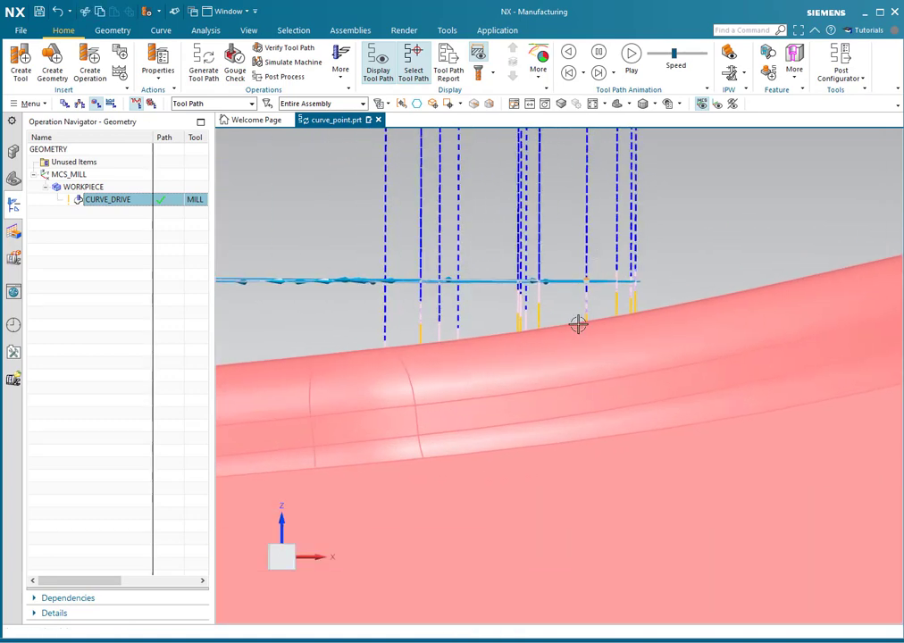
{"action": "middle_click_drag", "start_coordinate": [576, 337], "coordinate": [602, 345]}
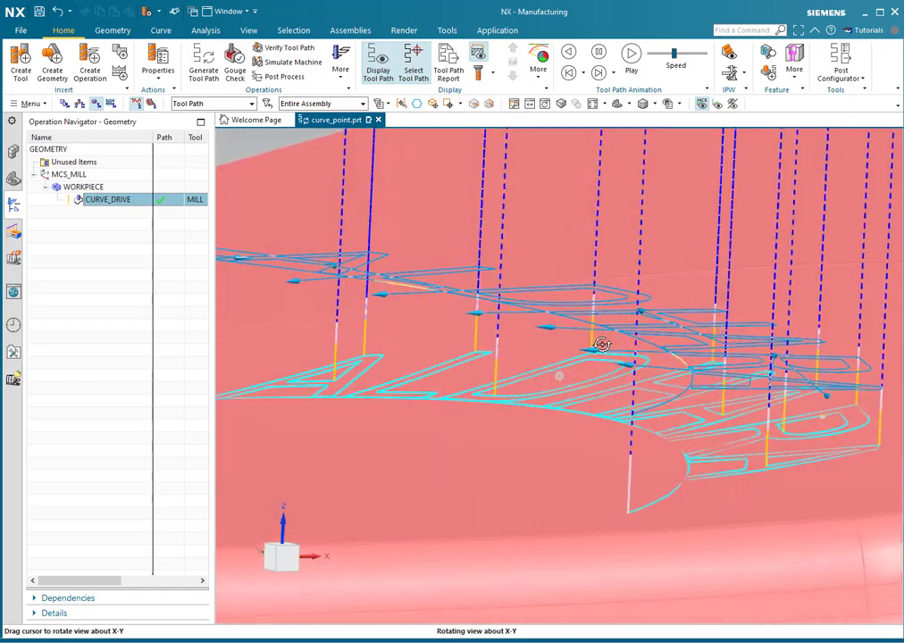
{"action": "scroll", "coordinate": [602, 345], "scroll_direction": "up", "scroll_amount": 4}
{"action": "scroll", "coordinate": [549, 331], "scroll_direction": "down", "scroll_amount": 7}
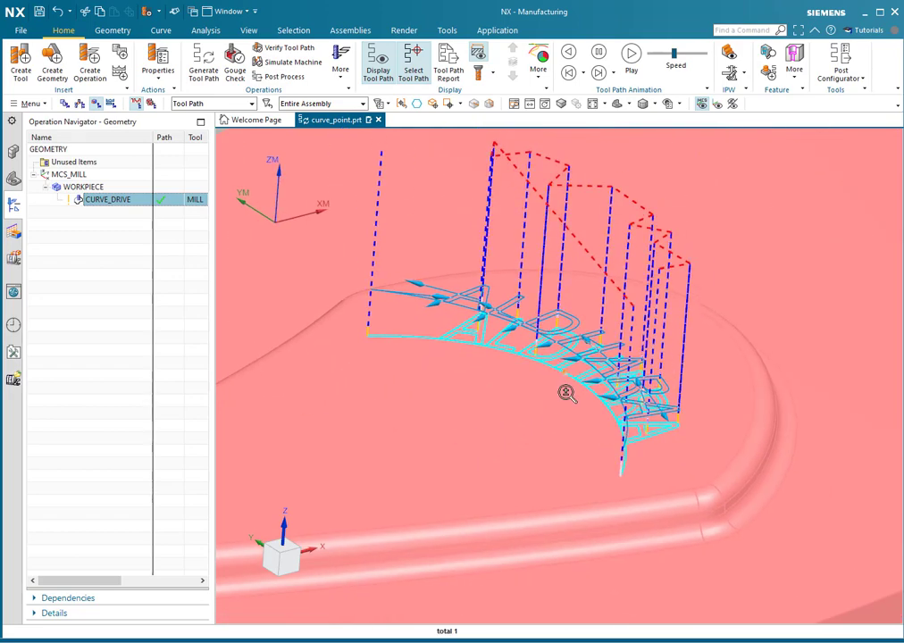
{"action": "scroll", "coordinate": [566, 393], "scroll_direction": "down", "scroll_amount": 3}
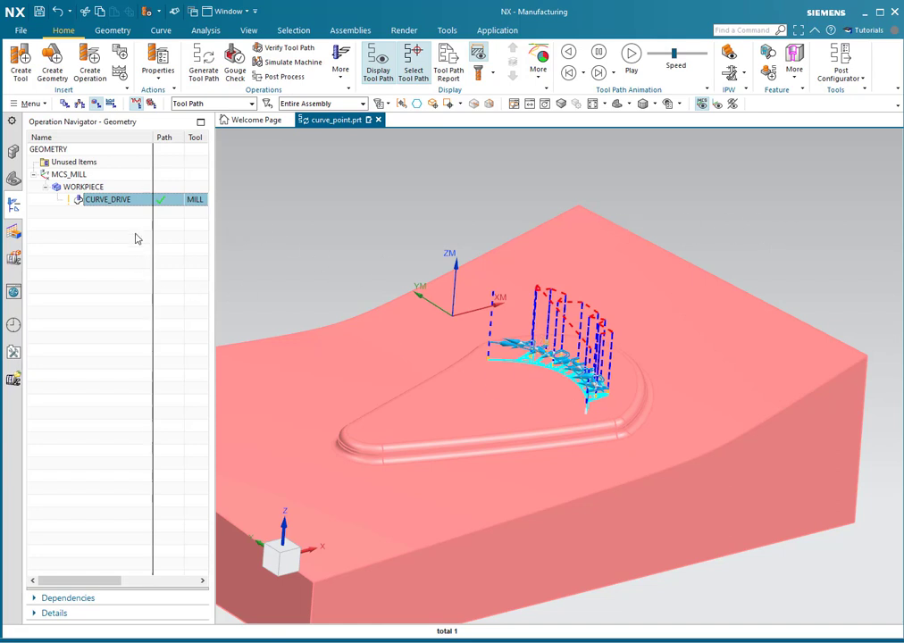
- Reopen the CURVE_DRIVE operation for editing and set its part stock to -0.5
{"action": "right_click", "coordinate": [123, 199]}
{"action": "left_click", "coordinate": [141, 205]}
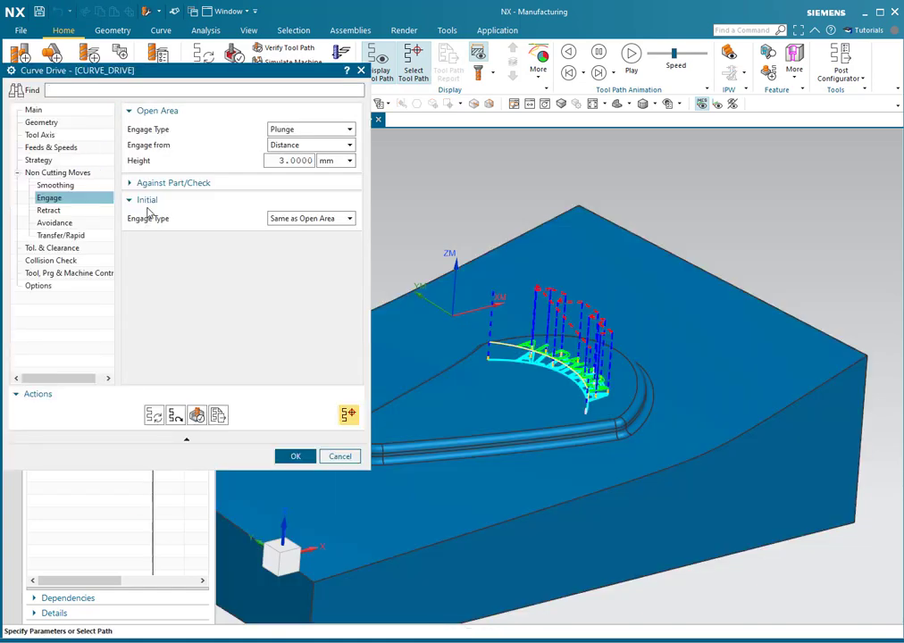
{"action": "left_click", "coordinate": [36, 110]}
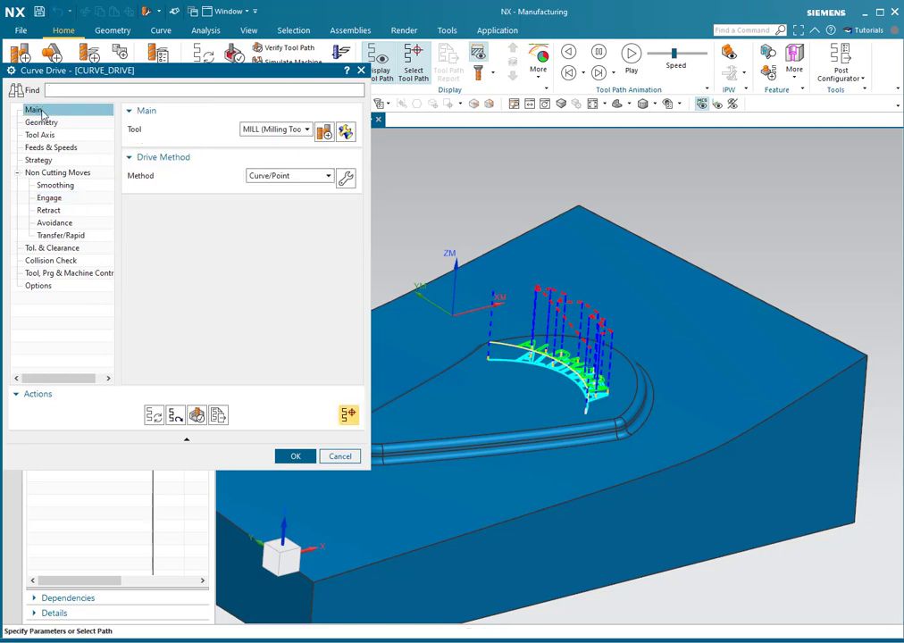
{"action": "left_click", "coordinate": [40, 120]}
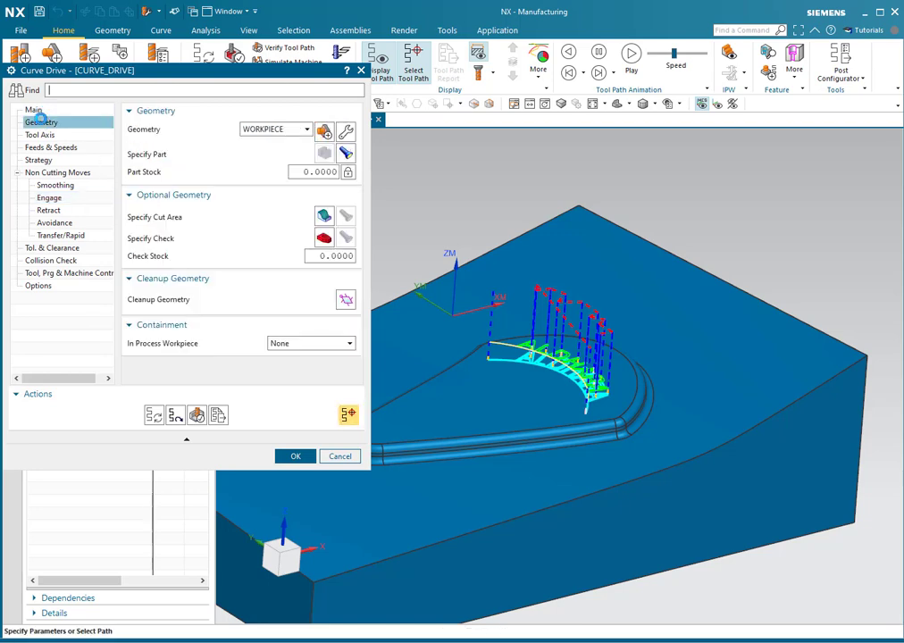
{"action": "left_click", "coordinate": [292, 174]}
{"action": "type", "text": "-.5"}
{"action": "key", "text": "Tab"}
- Regenerate the CURVE_DRIVE tool path, choosing not to stop the process at the part stock warning
{"action": "left_click", "coordinate": [155, 416]}
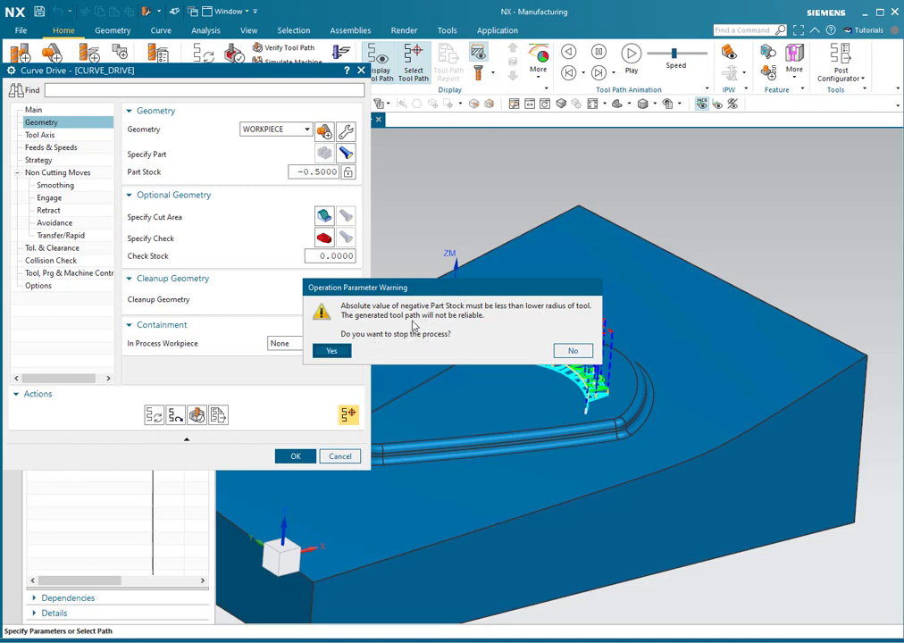
{"action": "left_click", "coordinate": [570, 351]}
{"action": "middle_click", "coordinate": [568, 358]}
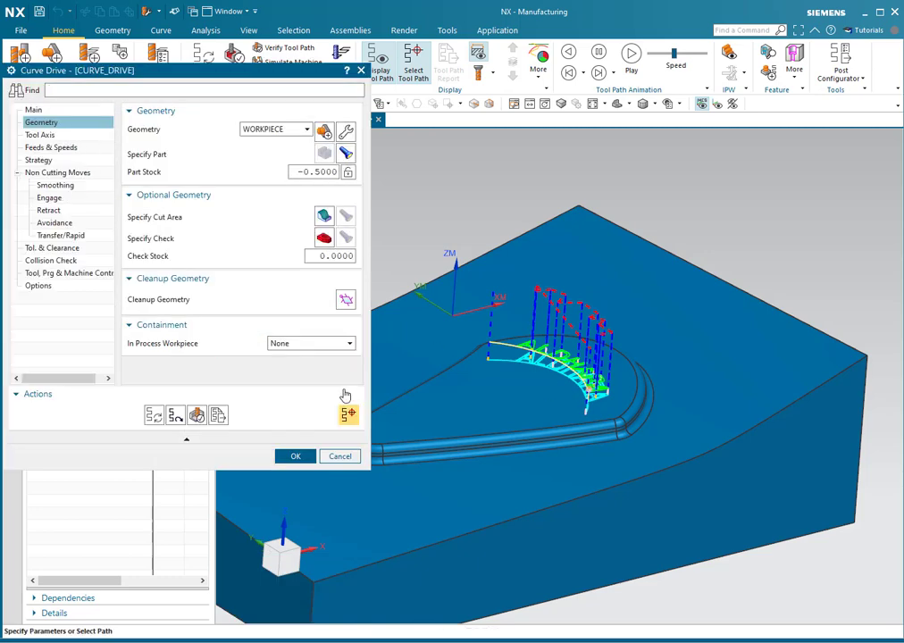
- Verify the tool path by playing the 3D Dynamic material removal simulation over the engraved text
{"action": "left_click", "coordinate": [197, 414]}
{"action": "scroll", "coordinate": [523, 354], "scroll_direction": "up", "scroll_amount": 3}
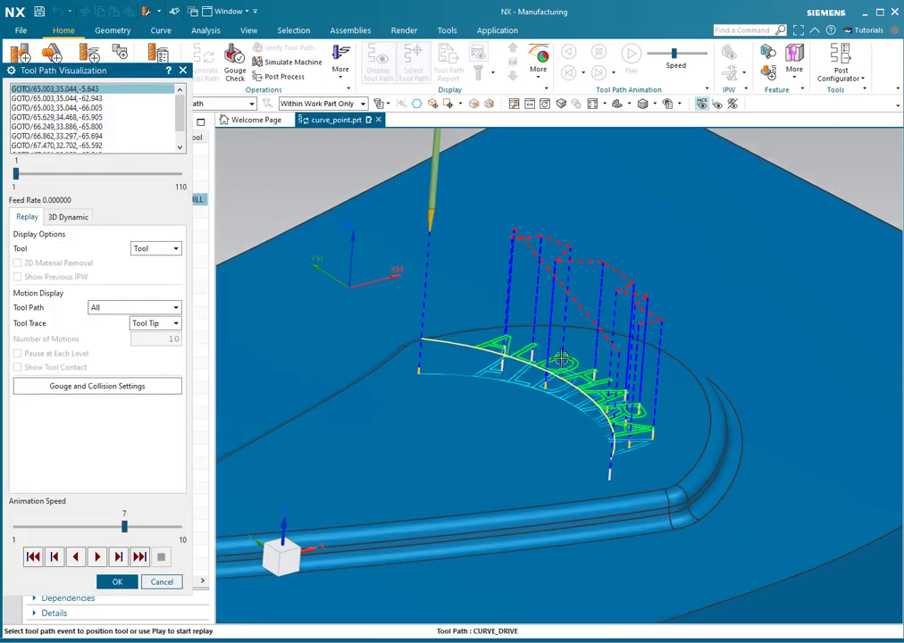
{"action": "scroll", "coordinate": [523, 354], "scroll_direction": "up", "scroll_amount": 2}
{"action": "left_click", "coordinate": [68, 217]}
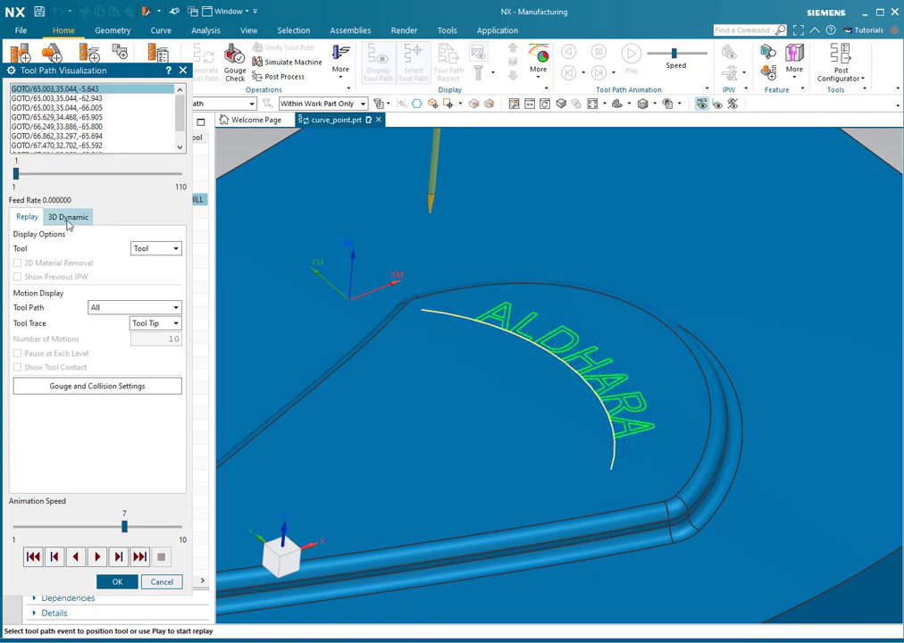
{"action": "scroll", "coordinate": [647, 384], "scroll_direction": "up", "scroll_amount": 3}
{"action": "scroll", "coordinate": [646, 384], "scroll_direction": "up", "scroll_amount": 2}
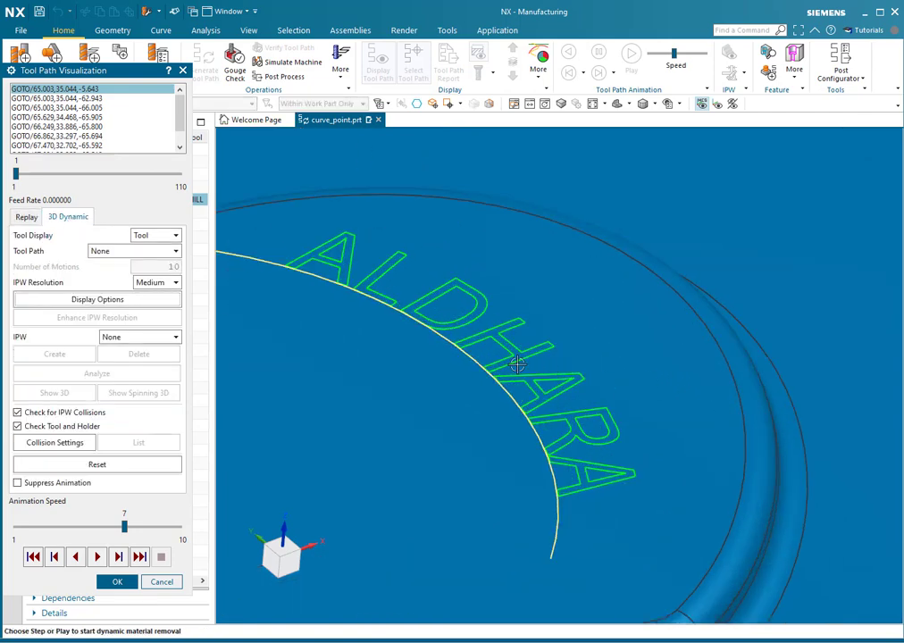
{"action": "middle_click_drag", "start_coordinate": [514, 367], "coordinate": [521, 378]}
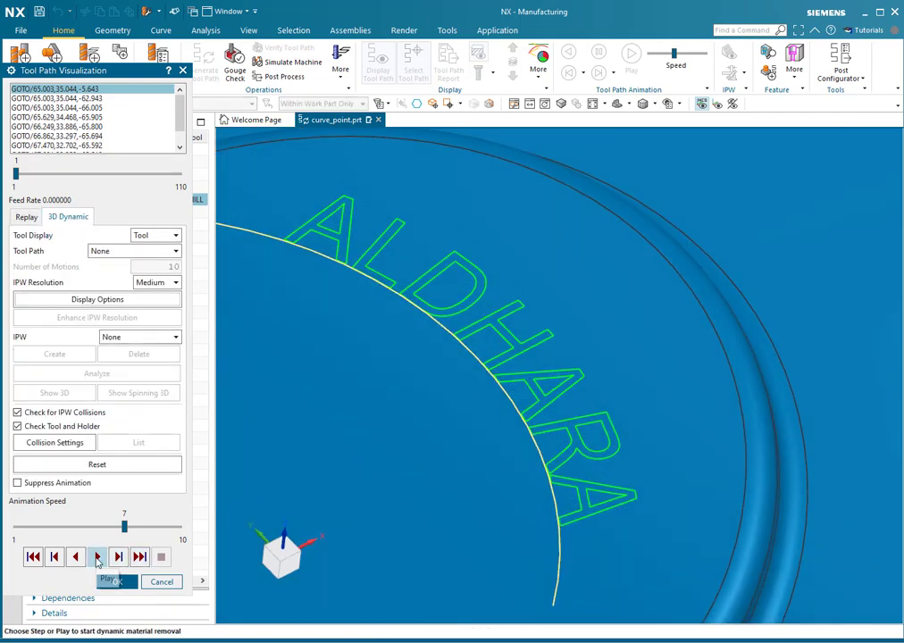
{"action": "left_click", "coordinate": [96, 556]}
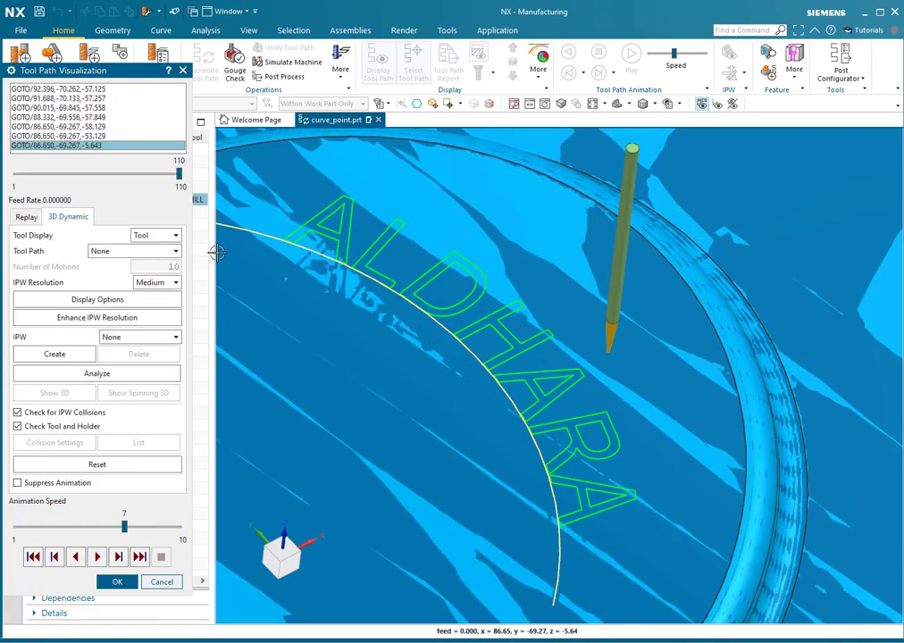
- Inspect the simulated cut around the lettering, and accept the tool path visualization and the CURVE_DRIVE operation
{"action": "scroll", "coordinate": [277, 238], "scroll_direction": "up", "scroll_amount": 5}
{"action": "middle_click_drag", "start_coordinate": [421, 350], "coordinate": [473, 374]}
{"action": "scroll", "coordinate": [472, 375], "scroll_direction": "down", "scroll_amount": 5}
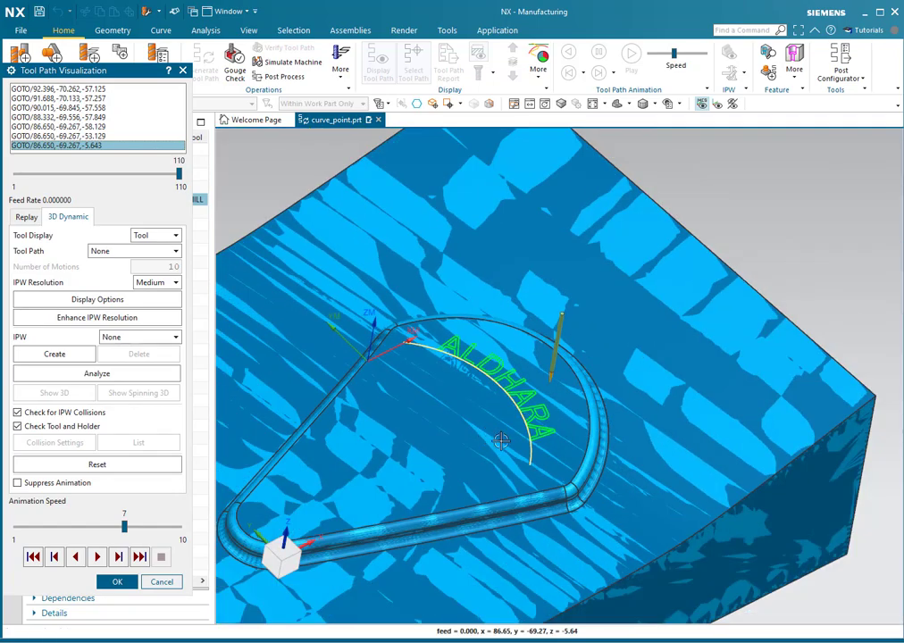
{"action": "mouse_move", "coordinate": [513, 437]}
{"action": "middle_mouse_down"}
{"action": "mouse_move", "coordinate": [514, 428]}
{"action": "mouse_move", "coordinate": [504, 429]}
{"action": "middle_mouse_up"}
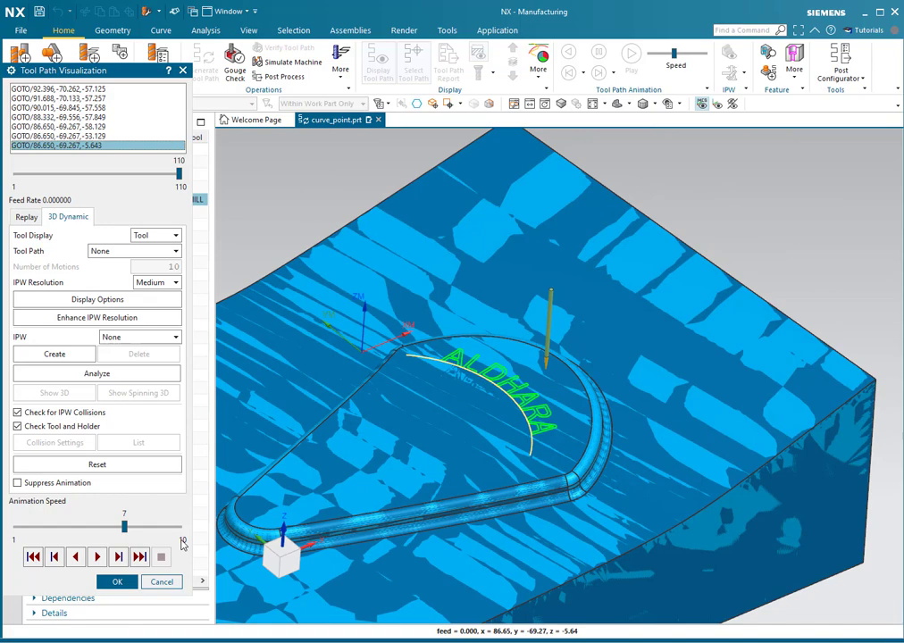
{"action": "left_click", "coordinate": [117, 581]}
{"action": "left_click", "coordinate": [296, 457]}
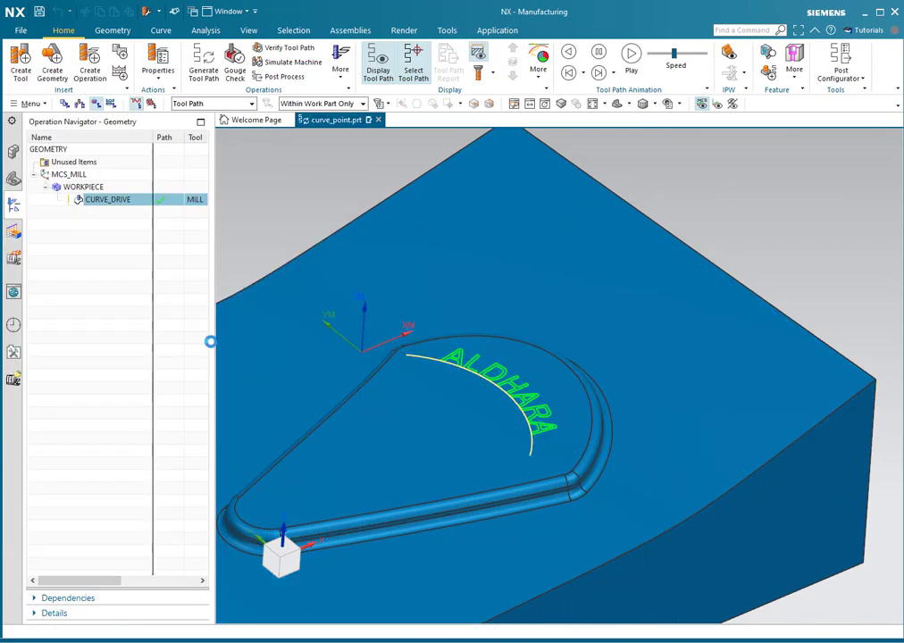
- Switch the part's rendering style to Static Wireframe around the arc and lettering
{"action": "scroll", "coordinate": [593, 368], "scroll_direction": "down", "scroll_amount": 1}
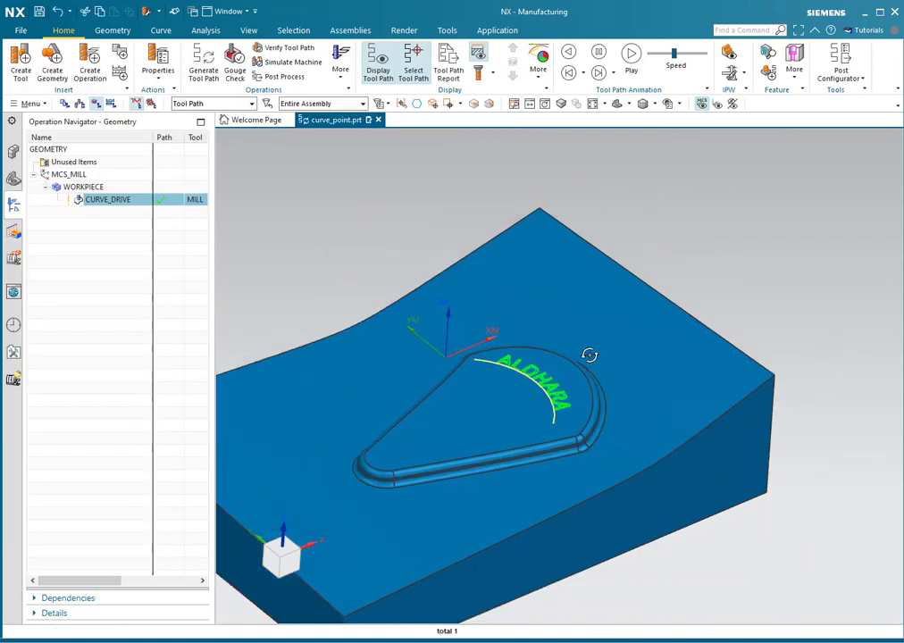
{"action": "middle_click_drag", "start_coordinate": [589, 357], "coordinate": [571, 347]}
{"action": "scroll", "coordinate": [503, 378], "scroll_direction": "up", "scroll_amount": 2}
{"action": "scroll", "coordinate": [503, 377], "scroll_direction": "up", "scroll_amount": 1}
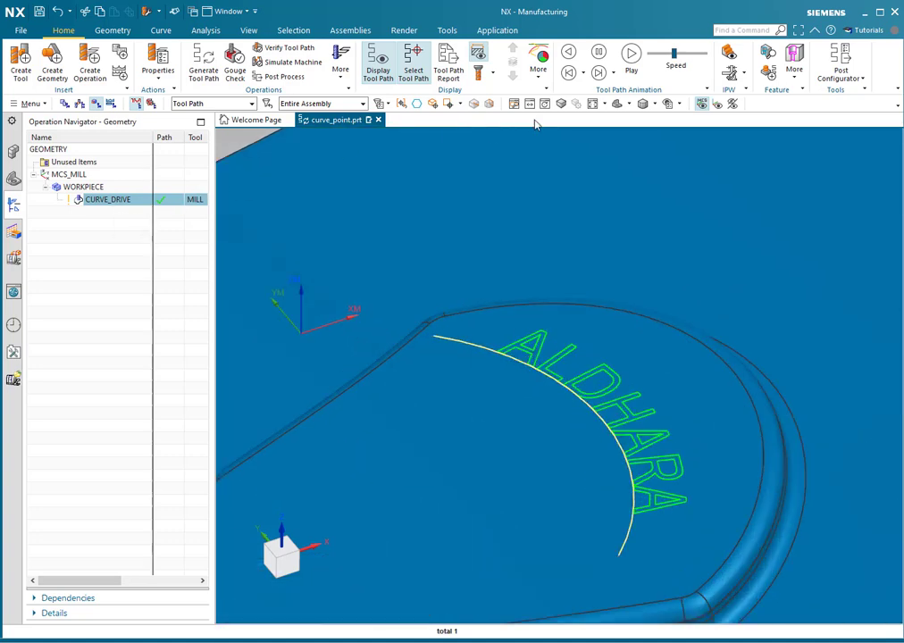
{"action": "left_click", "coordinate": [656, 104]}
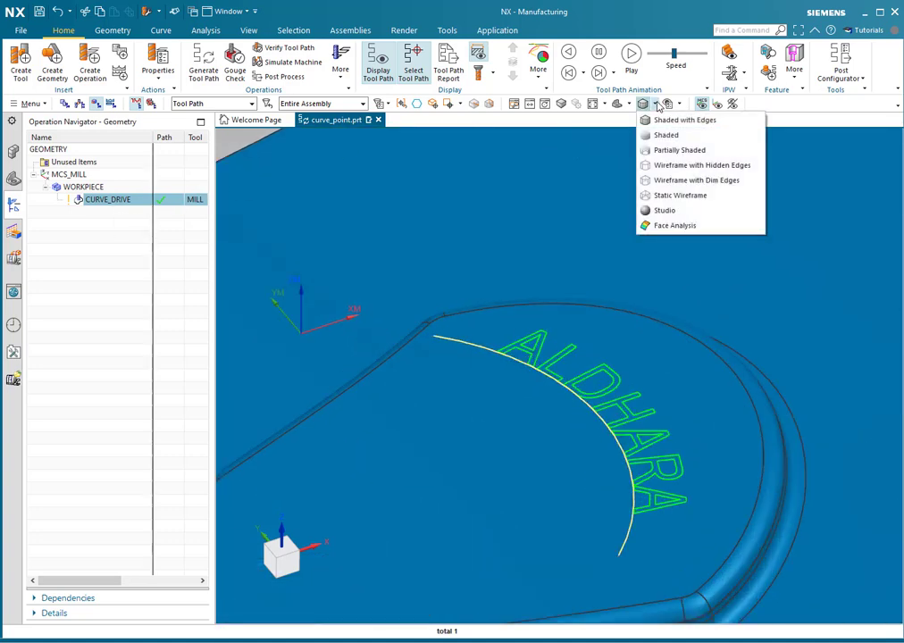
{"action": "left_click", "coordinate": [676, 195]}
{"action": "scroll", "coordinate": [710, 461], "scroll_direction": "up", "scroll_amount": 2}
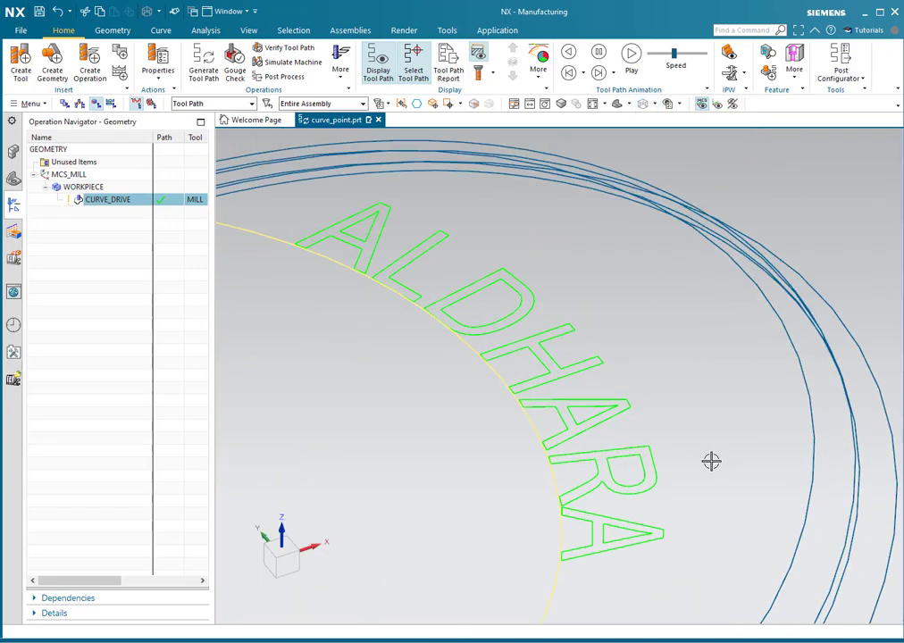
- Show the CURVE_DRIVE tool path over the wireframe workpiece in a side view
{"action": "middle_click_drag", "start_coordinate": [710, 461], "coordinate": [692, 419]}
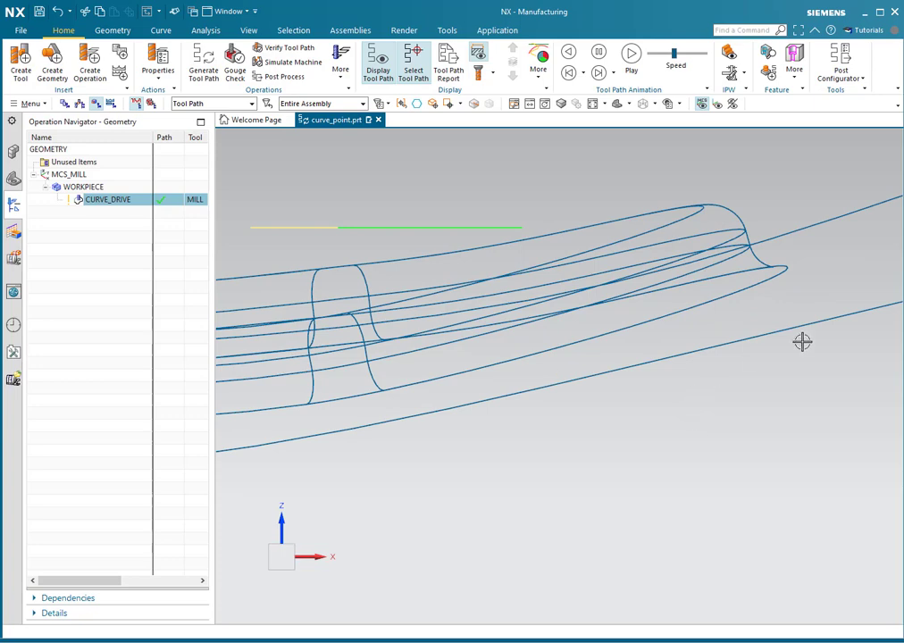
{"action": "middle_click_drag", "start_coordinate": [803, 341], "coordinate": [255, 287]}
{"action": "left_click", "coordinate": [95, 188]}
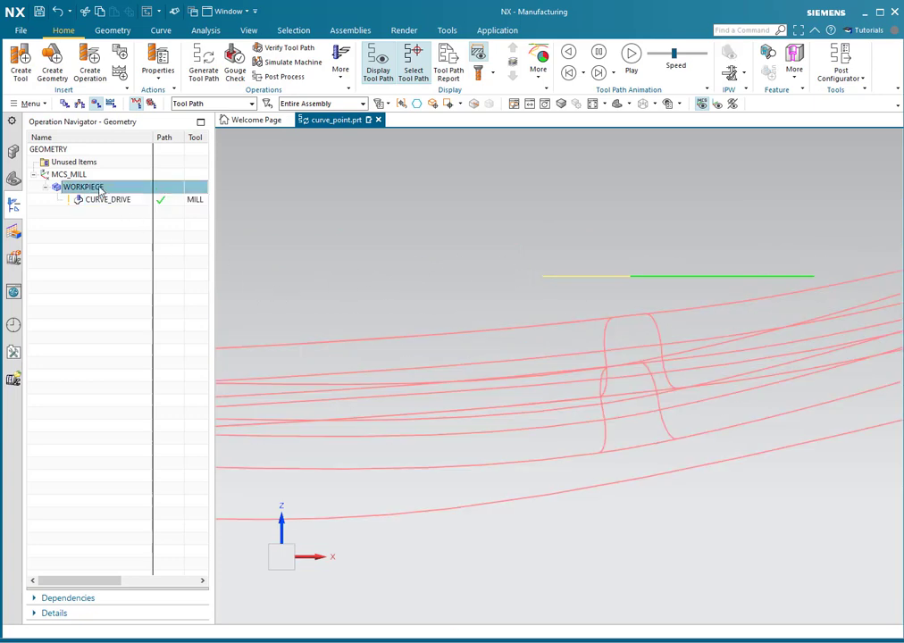
{"action": "left_click", "coordinate": [98, 200]}
{"action": "scroll", "coordinate": [769, 348], "scroll_direction": "up", "scroll_amount": 2}
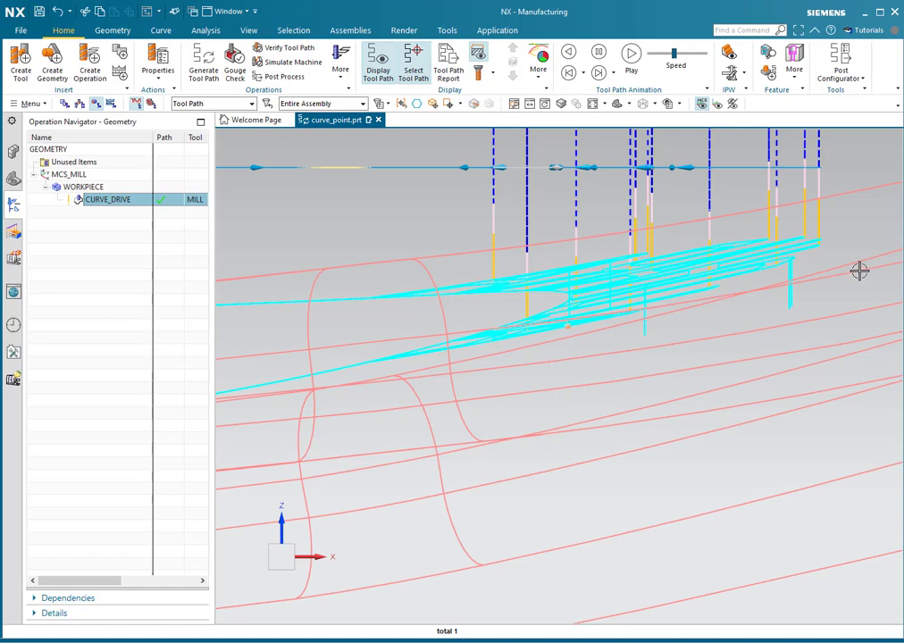
- Examine the vertical cutting moves below the letters of the CURVE_DRIVE tool path in the wireframe view
{"action": "scroll", "coordinate": [844, 261], "scroll_direction": "up", "scroll_amount": 3}
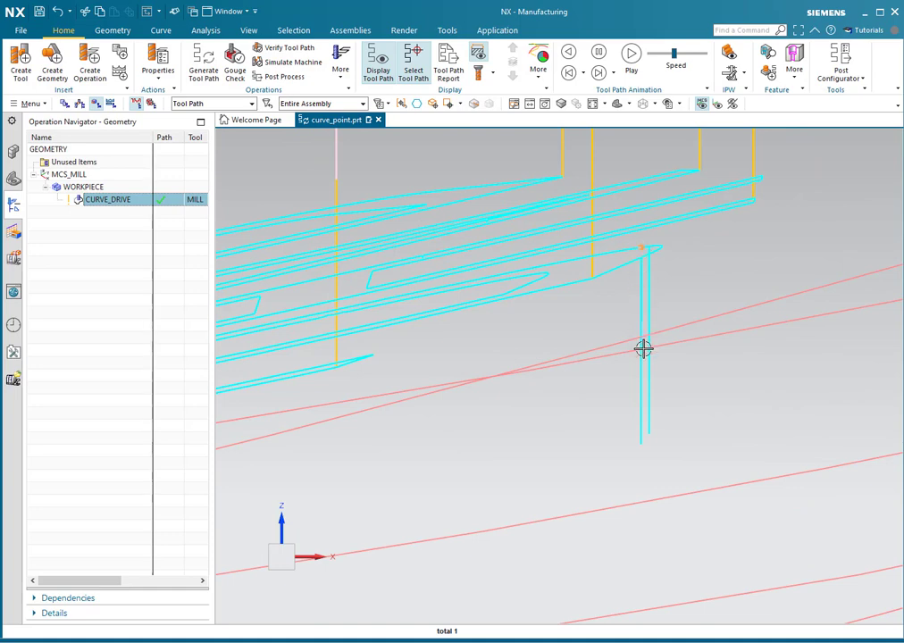
{"action": "scroll", "coordinate": [636, 253], "scroll_direction": "down", "scroll_amount": 3}
{"action": "scroll", "coordinate": [649, 277], "scroll_direction": "up", "scroll_amount": 2}
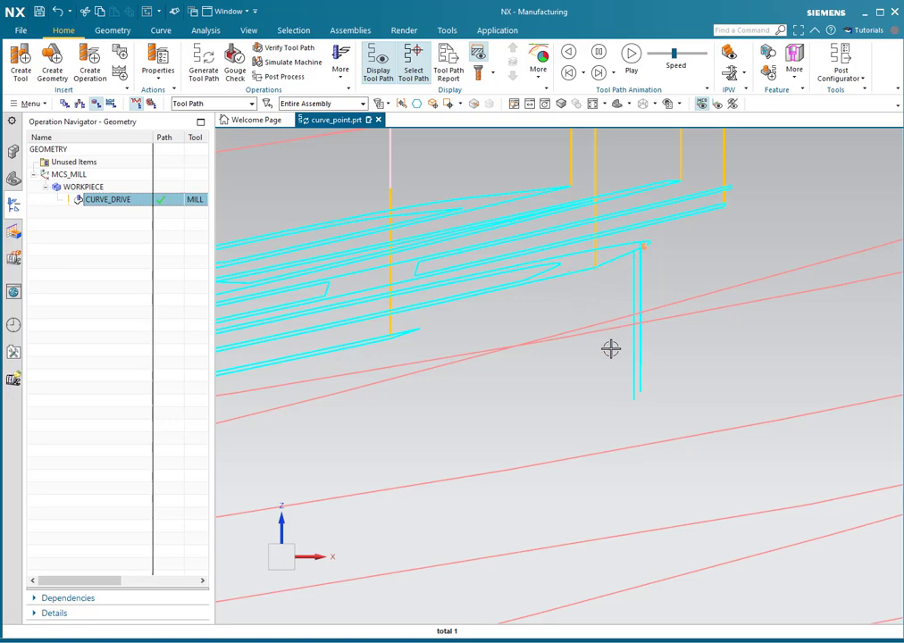
{"action": "middle_click_drag", "start_coordinate": [636, 254], "coordinate": [666, 401]}
{"action": "scroll", "coordinate": [506, 300], "scroll_direction": "up", "scroll_amount": 3}
{"action": "middle_click_drag", "start_coordinate": [445, 341], "coordinate": [474, 350]}
{"action": "scroll", "coordinate": [500, 365], "scroll_direction": "down", "scroll_amount": 3}
{"action": "scroll", "coordinate": [510, 375], "scroll_direction": "up", "scroll_amount": 6}
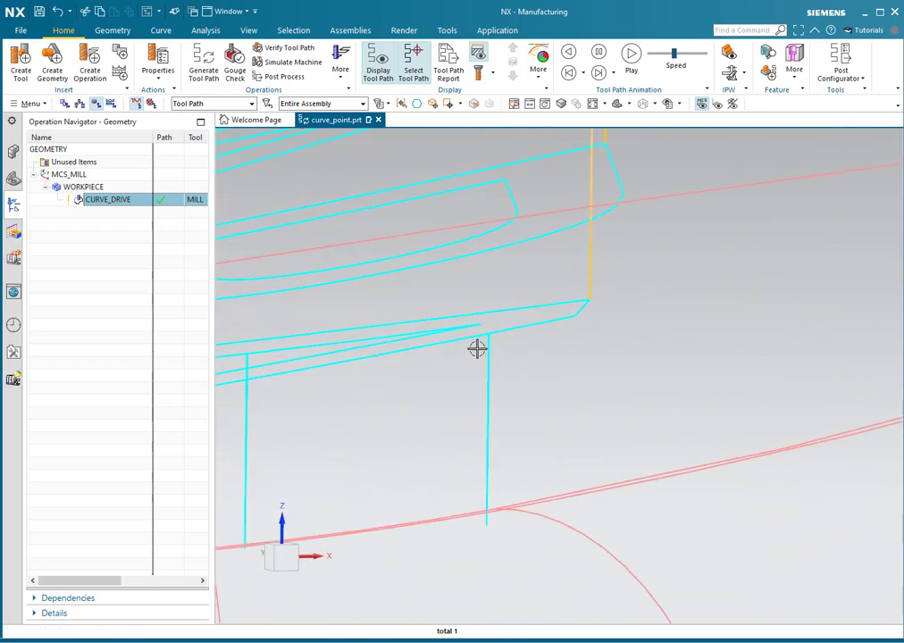
{"action": "scroll", "coordinate": [726, 309], "scroll_direction": "down", "scroll_amount": 3}
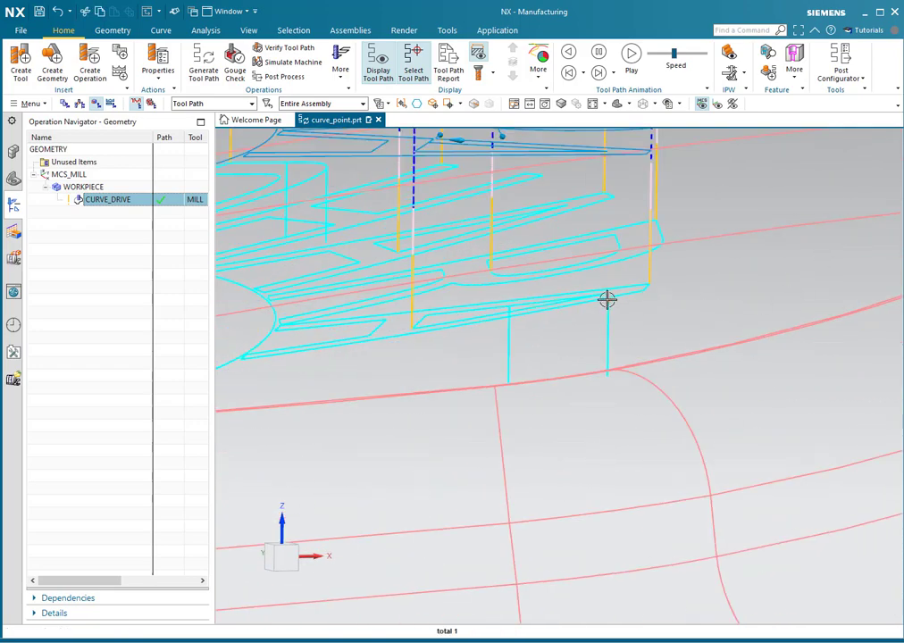
- Set the CURVE_DRIVE operation's part stock to 0, regenerate its tool path and accept the operation
{"action": "middle_click_drag", "start_coordinate": [606, 301], "coordinate": [627, 327]}
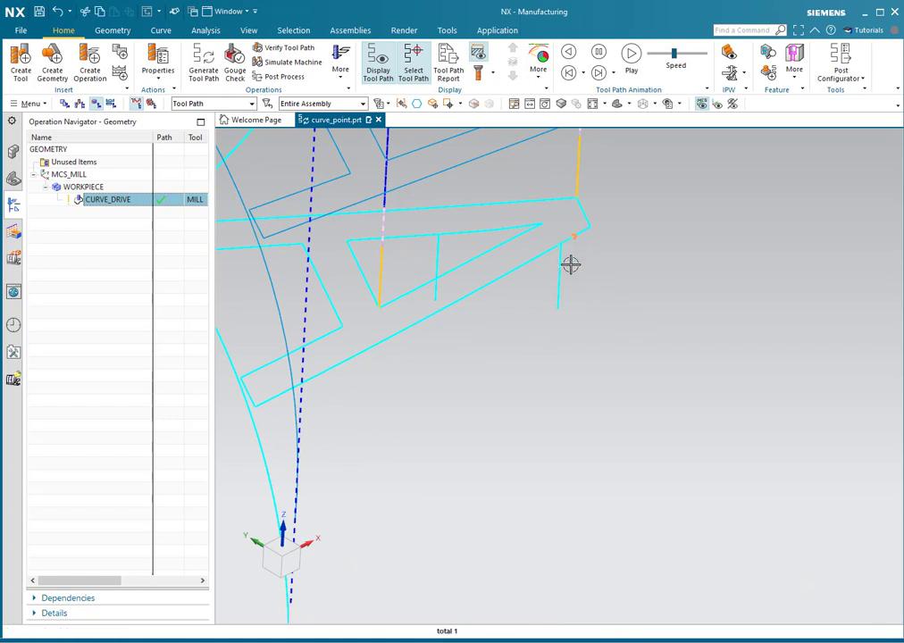
{"action": "right_click", "coordinate": [105, 200]}
{"action": "left_click", "coordinate": [125, 205]}
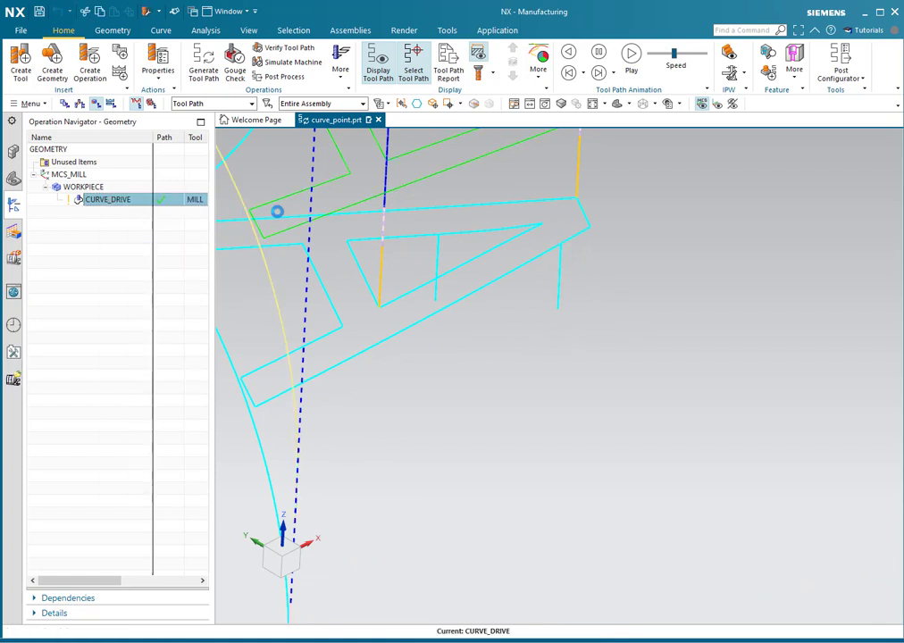
{"action": "double_click", "coordinate": [297, 171]}
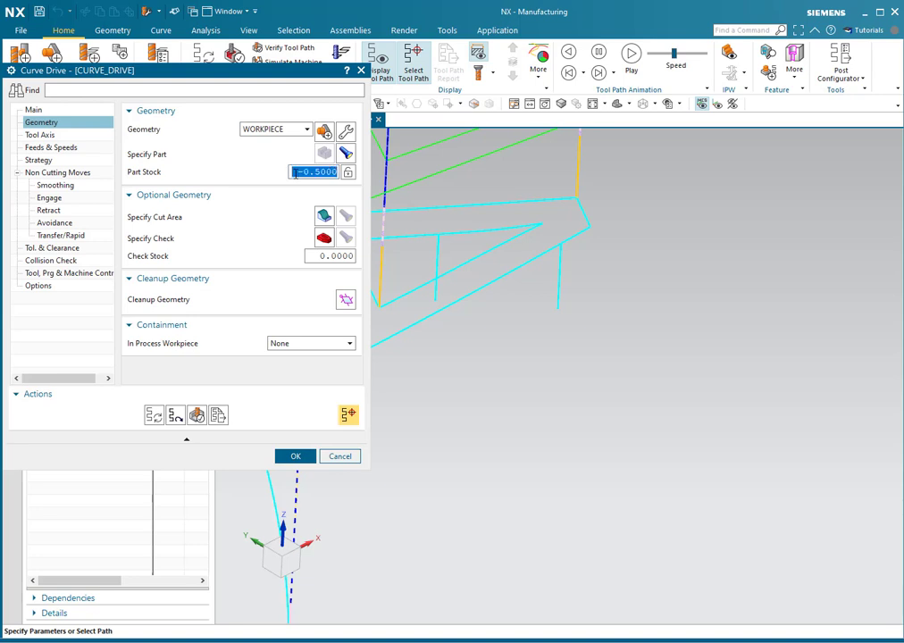
{"action": "type", "text": "0"}
{"action": "left_click", "coordinate": [153, 415]}
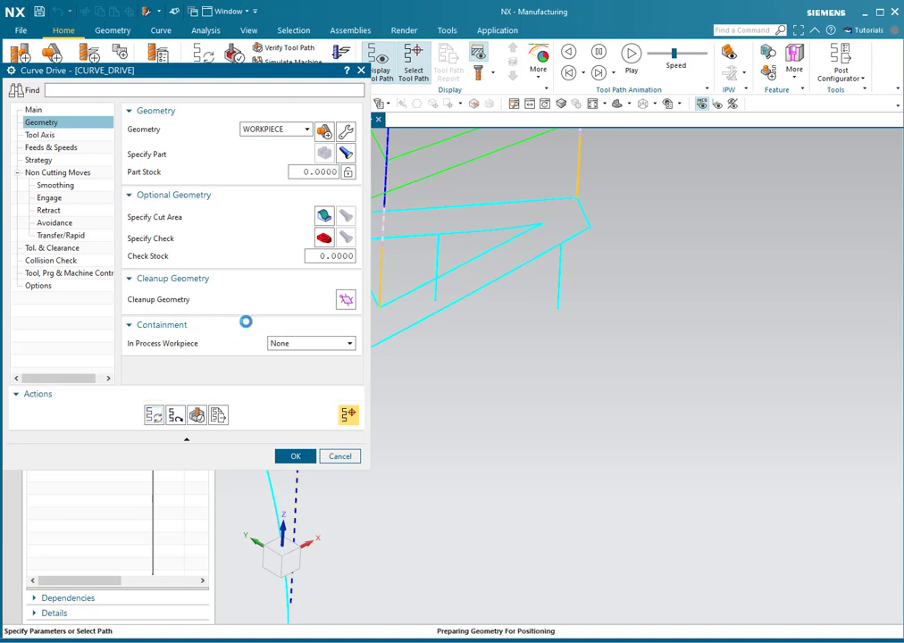
{"action": "middle_click", "coordinate": [249, 314]}
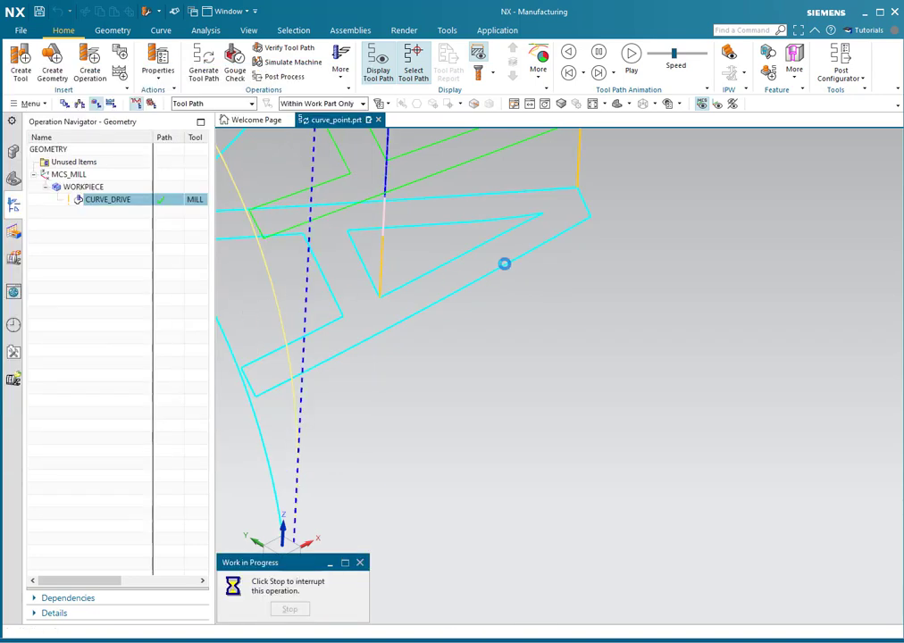
{"action": "left_click", "coordinate": [295, 457]}
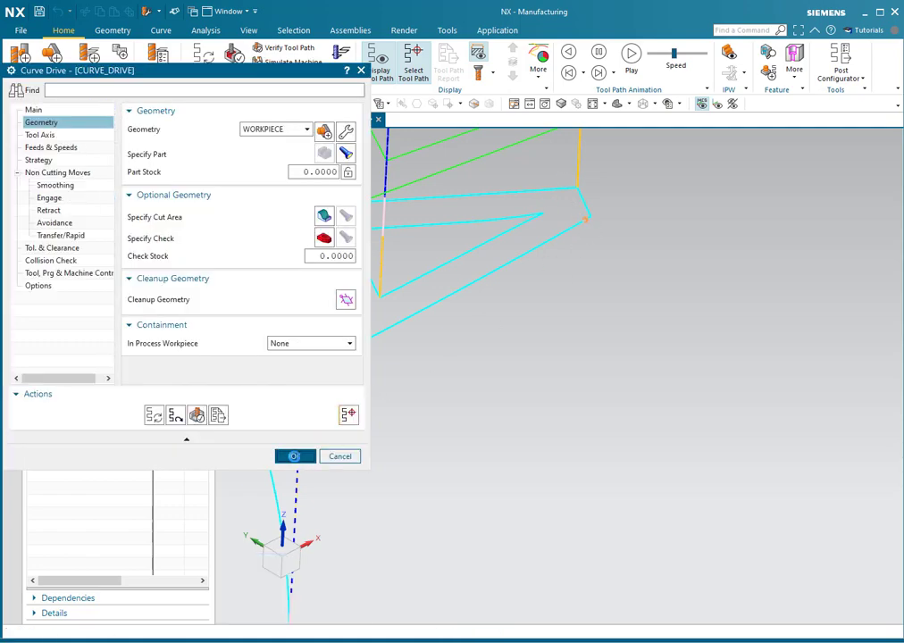
- Switch the part's rendering style from wireframe to shaded with edges, with the CURVE_DRIVE tool path displayed
{"action": "middle_click_drag", "start_coordinate": [574, 422], "coordinate": [600, 382]}
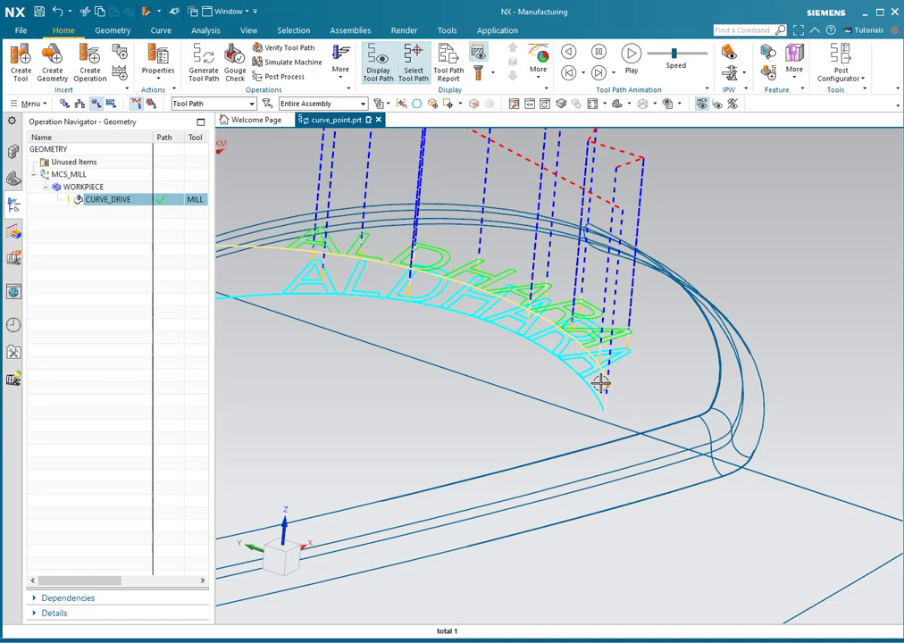
{"action": "scroll", "coordinate": [540, 313], "scroll_direction": "down", "scroll_amount": 5}
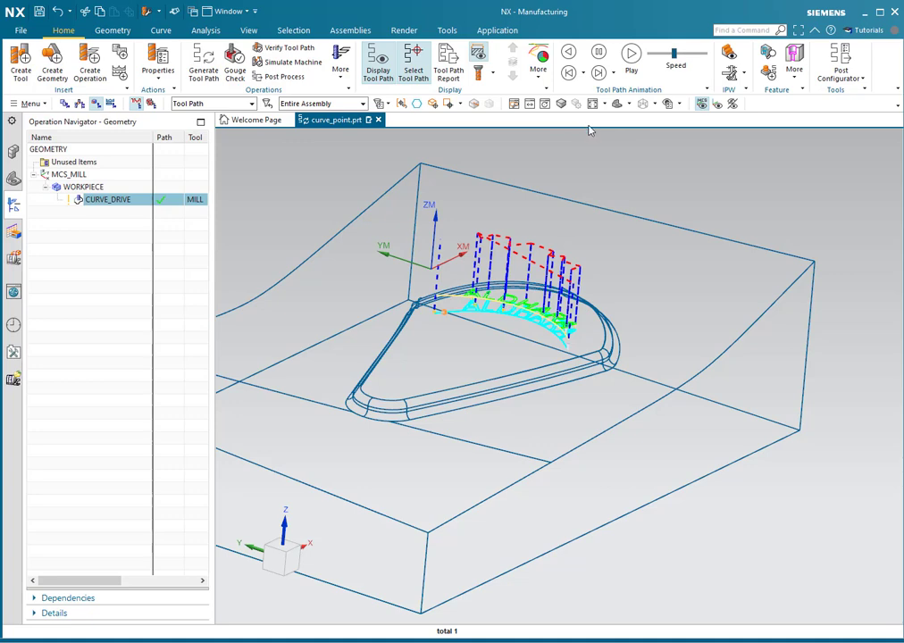
{"action": "scroll", "coordinate": [613, 178], "scroll_direction": "down", "scroll_amount": 3}
{"action": "mouse_move", "coordinate": [615, 187]}
{"action": "middle_mouse_down"}
{"action": "mouse_move", "coordinate": [576, 187]}
{"action": "mouse_move", "coordinate": [585, 177]}
{"action": "mouse_move", "coordinate": [600, 190]}
{"action": "middle_mouse_up"}
{"action": "left_click", "coordinate": [626, 106]}
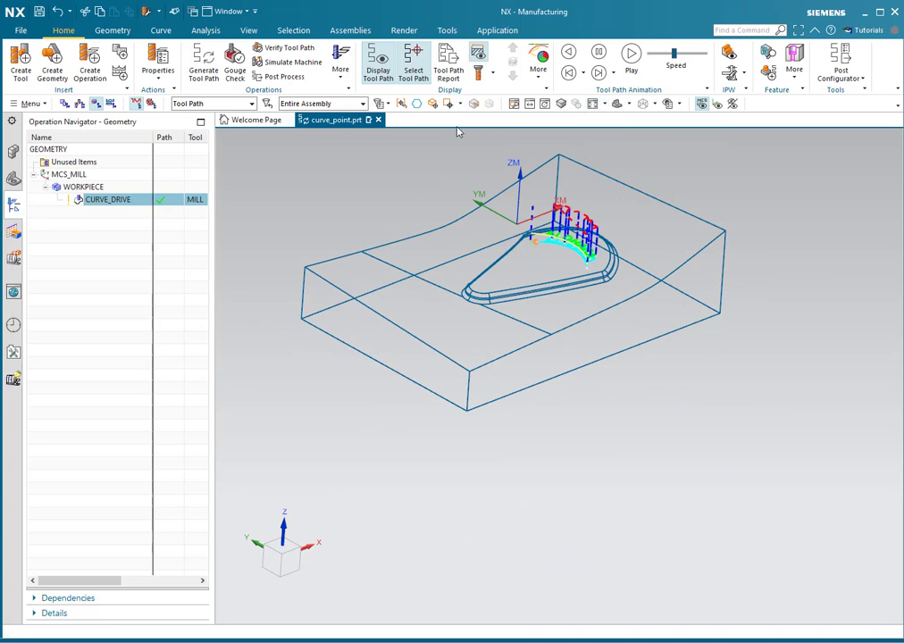
{"action": "middle_click_drag", "start_coordinate": [481, 195], "coordinate": [490, 198]}
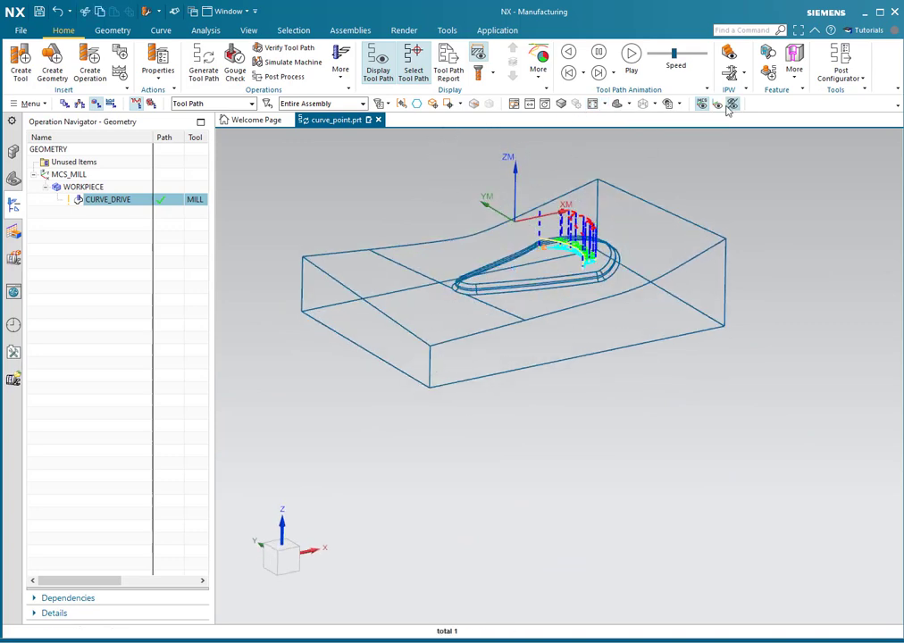
{"action": "left_click", "coordinate": [657, 104]}
{"action": "left_click", "coordinate": [661, 119]}
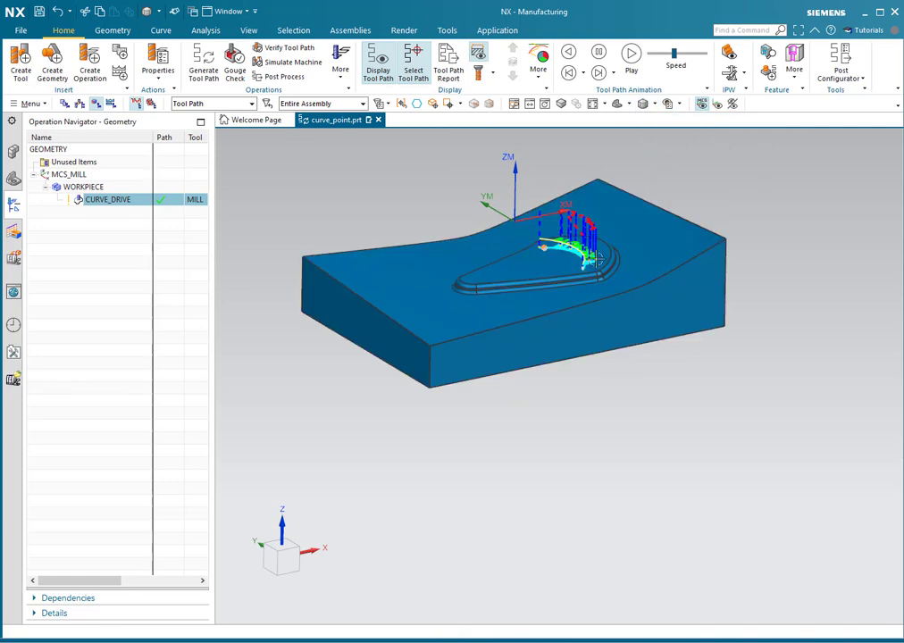
- Inspect the CURVE_DRIVE tool path over the arc and lettering on the shaded part
{"action": "scroll", "coordinate": [612, 258], "scroll_direction": "up", "scroll_amount": 5}
{"action": "mouse_move", "coordinate": [613, 256]}
{"action": "middle_mouse_down"}
{"action": "mouse_move", "coordinate": [614, 235]}
{"action": "mouse_move", "coordinate": [617, 260]}
{"action": "middle_mouse_up"}
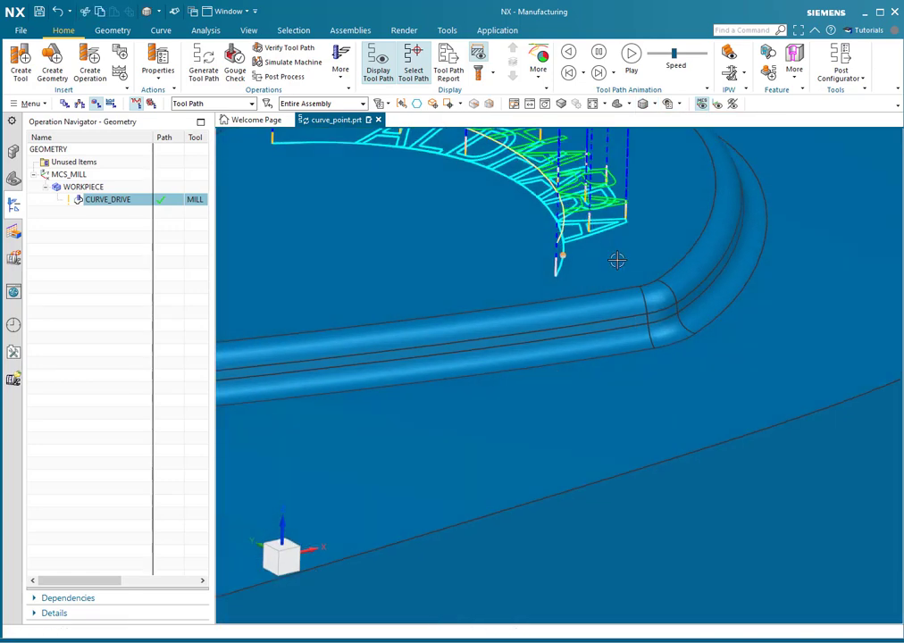
{"action": "scroll", "coordinate": [618, 261], "scroll_direction": "down", "scroll_amount": 3}
{"action": "scroll", "coordinate": [577, 300], "scroll_direction": "down", "scroll_amount": 3}
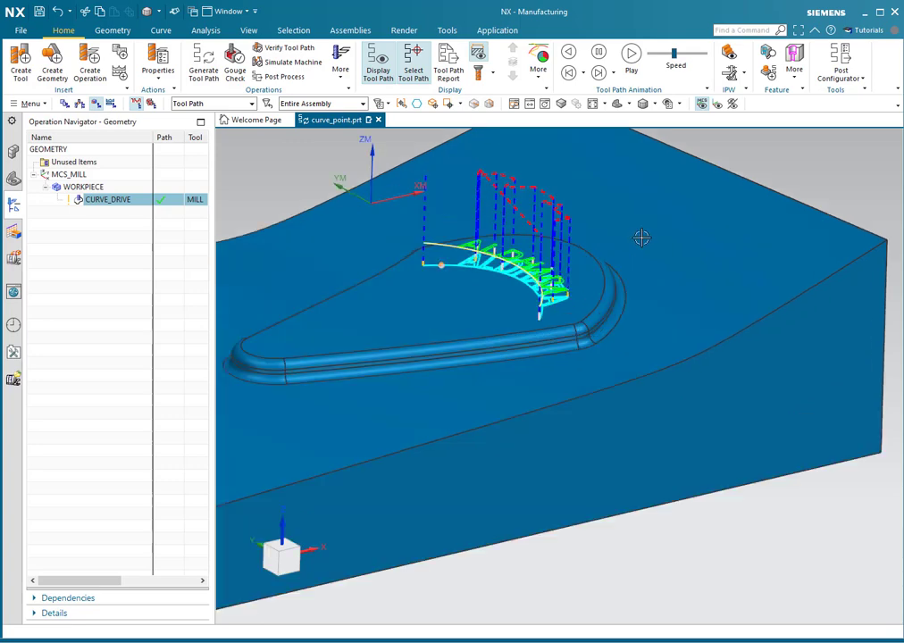
{"action": "scroll", "coordinate": [511, 254], "scroll_direction": "up", "scroll_amount": 5}
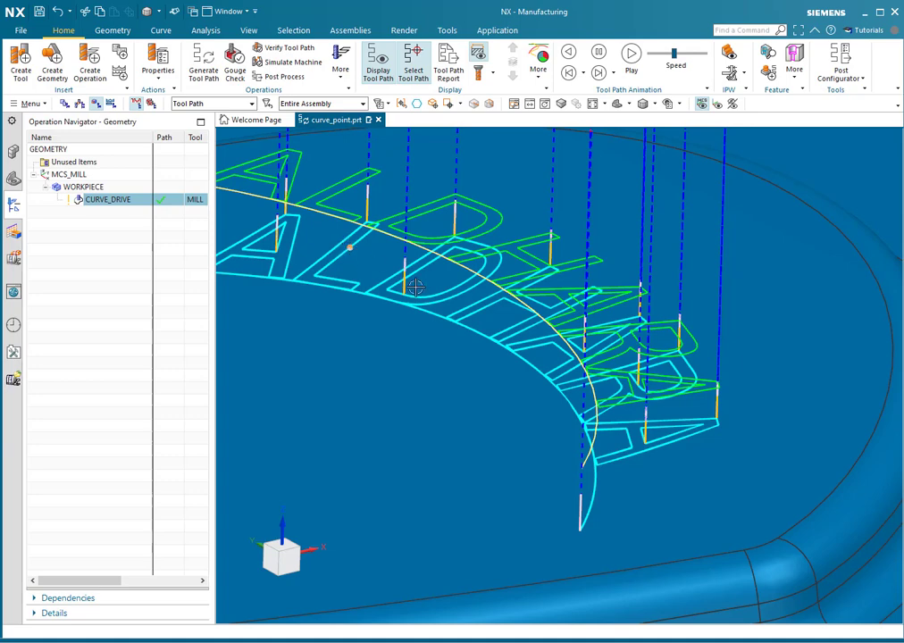
{"action": "scroll", "coordinate": [605, 294], "scroll_direction": "down", "scroll_amount": 6}
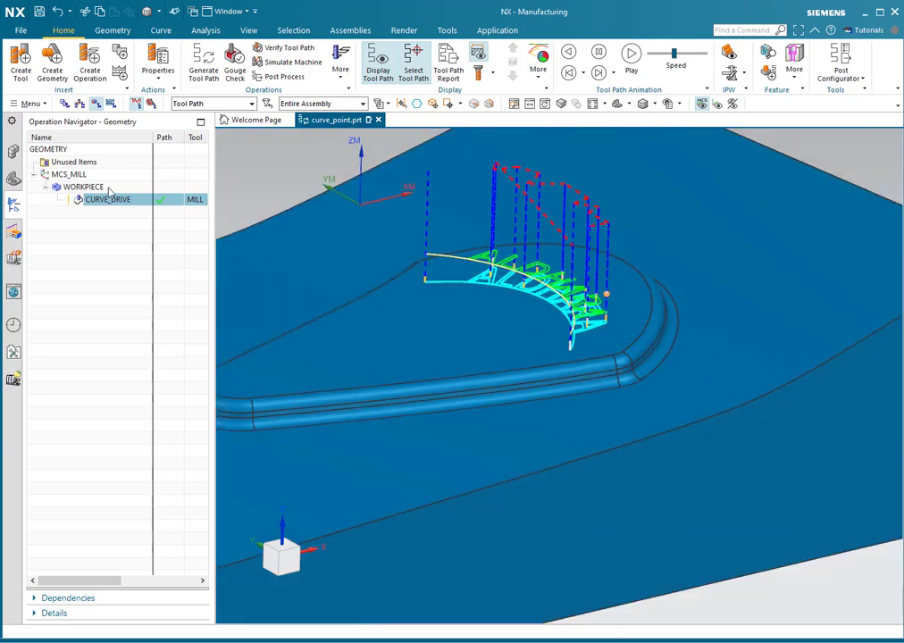
- Transform the CURVE_DRIVE operation with a Translate by Delta motion, moving its path with Delta ZC at -0.5
{"action": "right_click", "coordinate": [102, 203]}
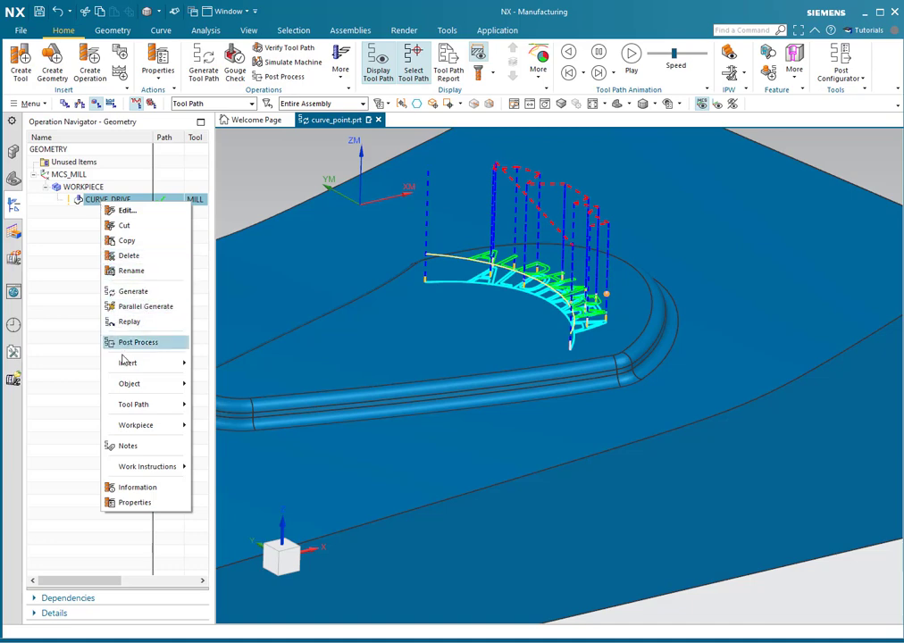
{"action": "mouse_move", "coordinate": [123, 382]}
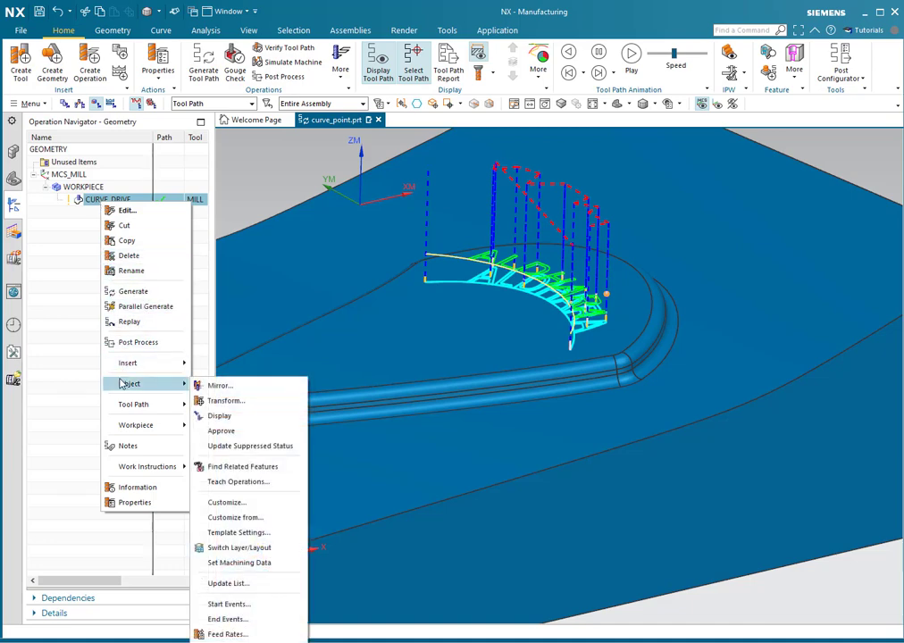
{"action": "mouse_move", "coordinate": [125, 412]}
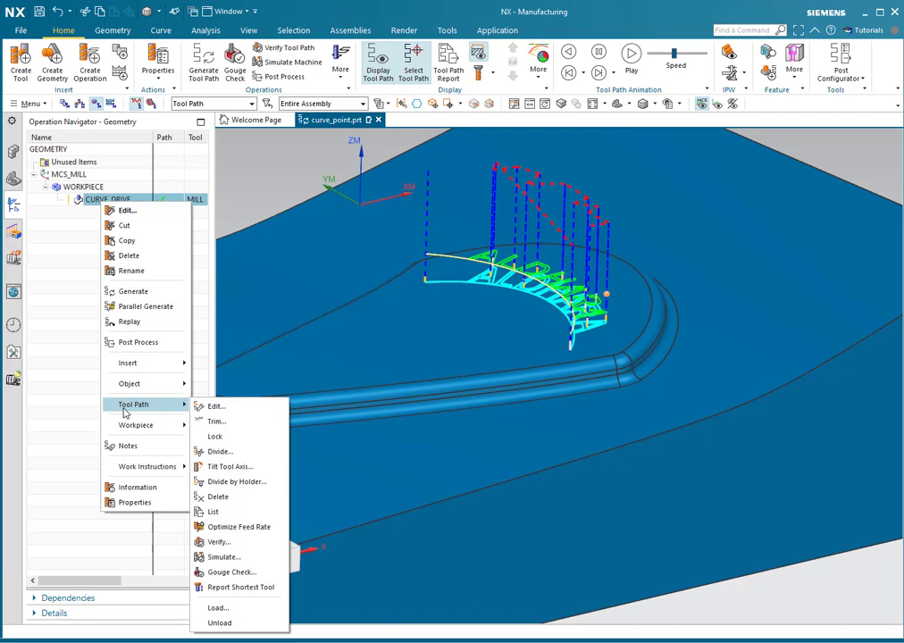
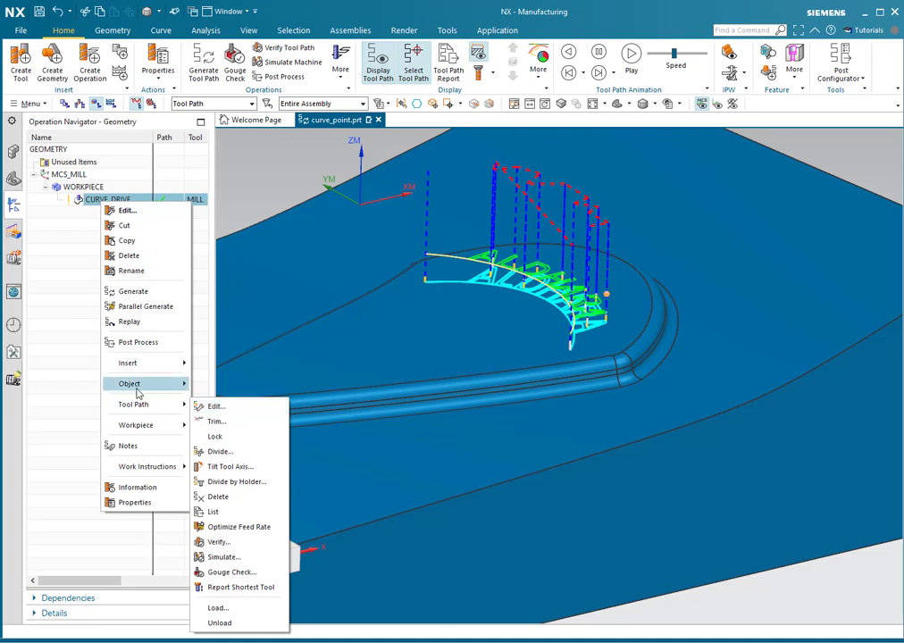
{"action": "mouse_move", "coordinate": [138, 391]}
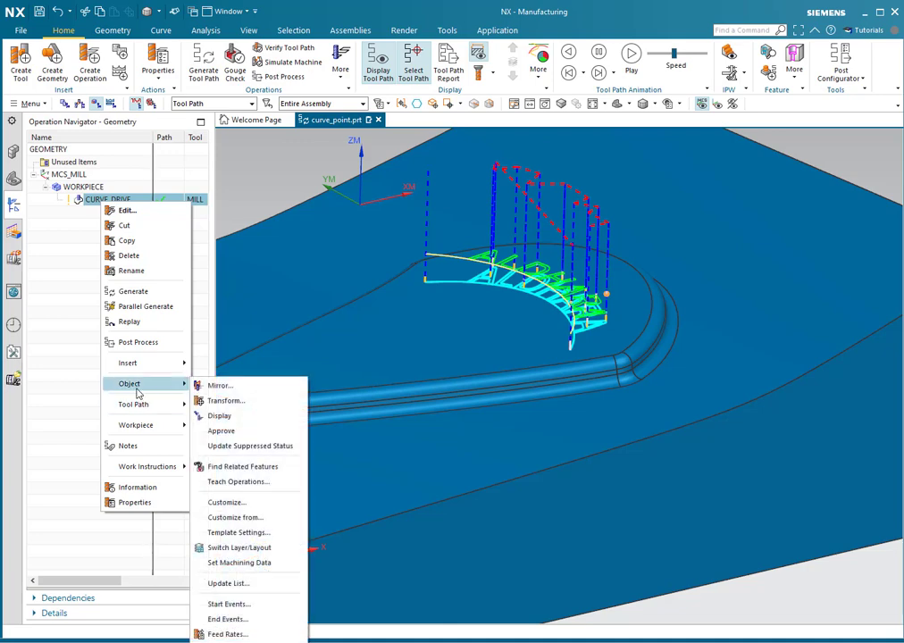
{"action": "left_click", "coordinate": [244, 401]}
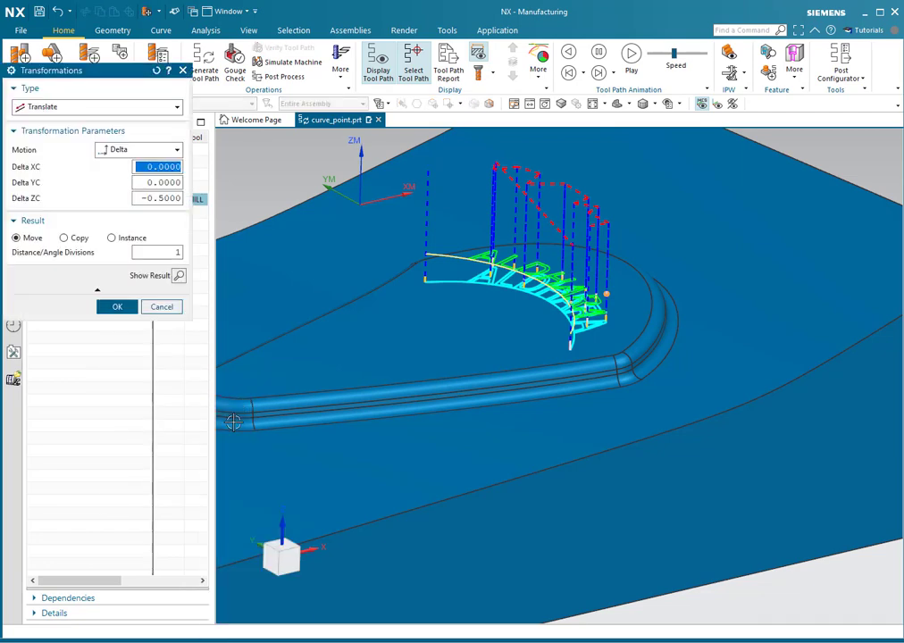
{"action": "left_click_drag", "start_coordinate": [104, 75], "coordinate": [158, 185]}
{"action": "left_click", "coordinate": [153, 215]}
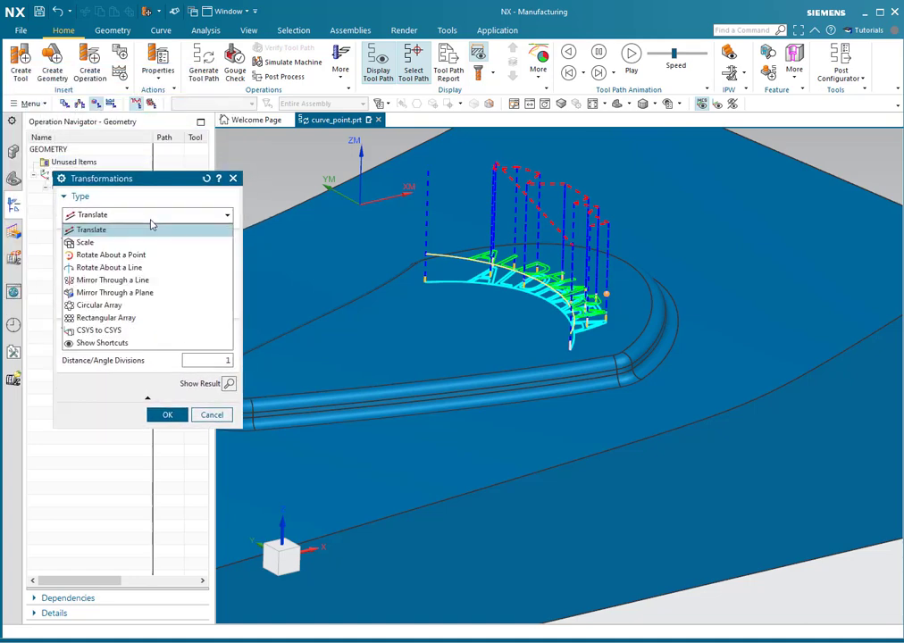
{"action": "left_click", "coordinate": [152, 228]}
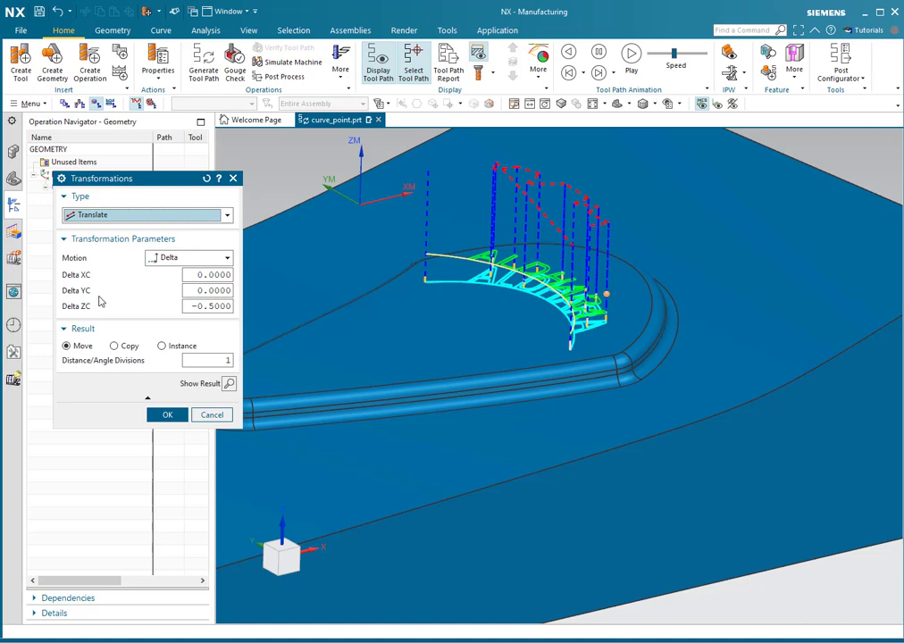
{"action": "left_click", "coordinate": [204, 305]}
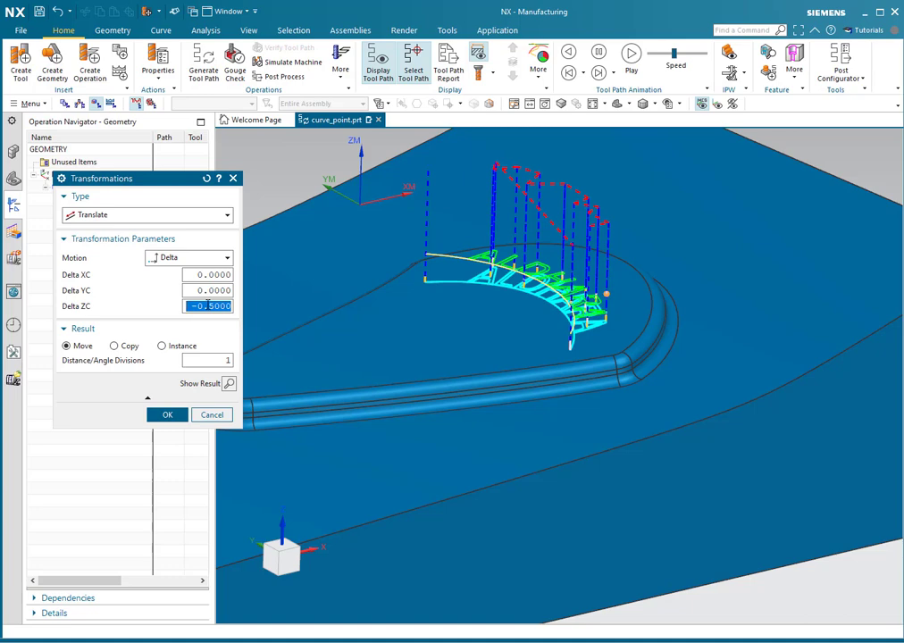
{"action": "type", "text": "-0.5"}
{"action": "key", "text": "Tab"}
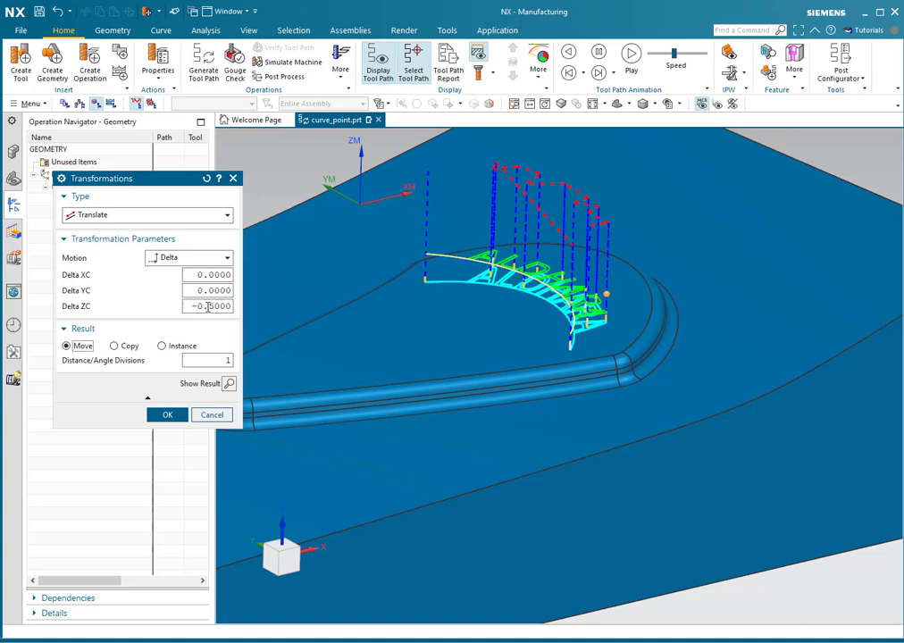
{"action": "left_click", "coordinate": [167, 418]}
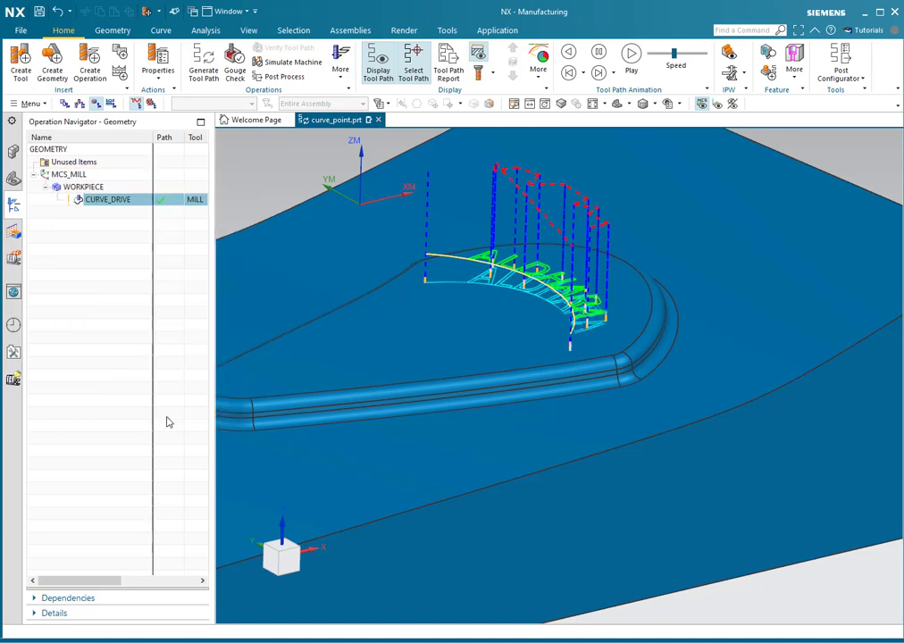
- Generate the translated CURVE_DRIVE tool path, inspect it around the lettering and deselect the operation
{"action": "scroll", "coordinate": [550, 281], "scroll_direction": "up", "scroll_amount": 3}
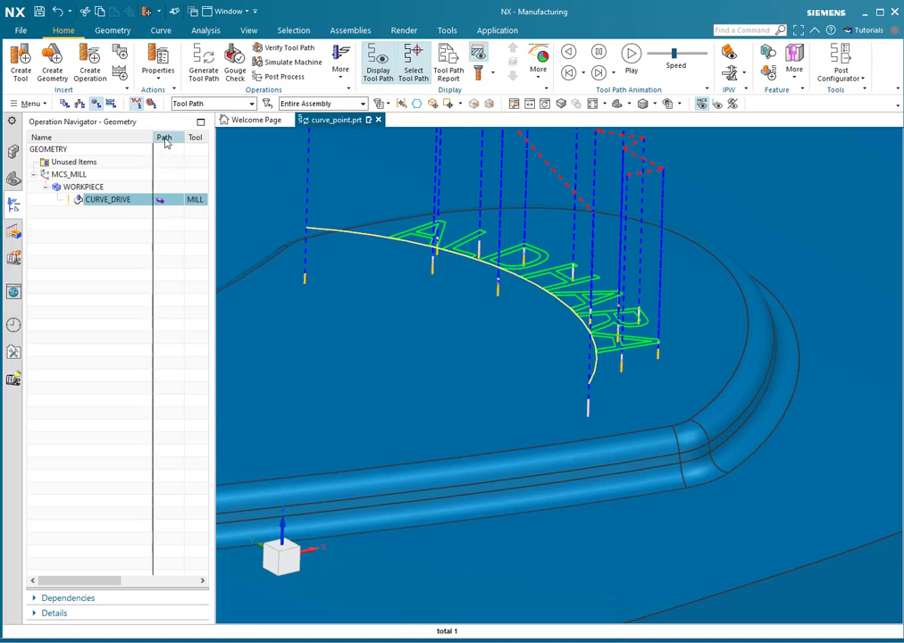
{"action": "mouse_move", "coordinate": [161, 201]}
{"action": "right_click", "coordinate": [106, 201]}
{"action": "left_click", "coordinate": [119, 288]}
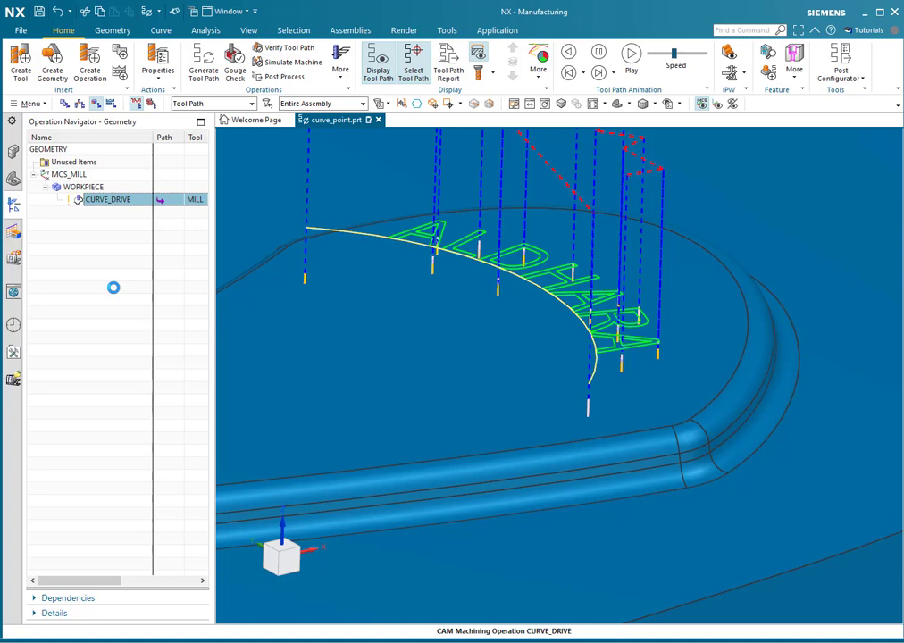
{"action": "scroll", "coordinate": [549, 339], "scroll_direction": "down", "scroll_amount": 5}
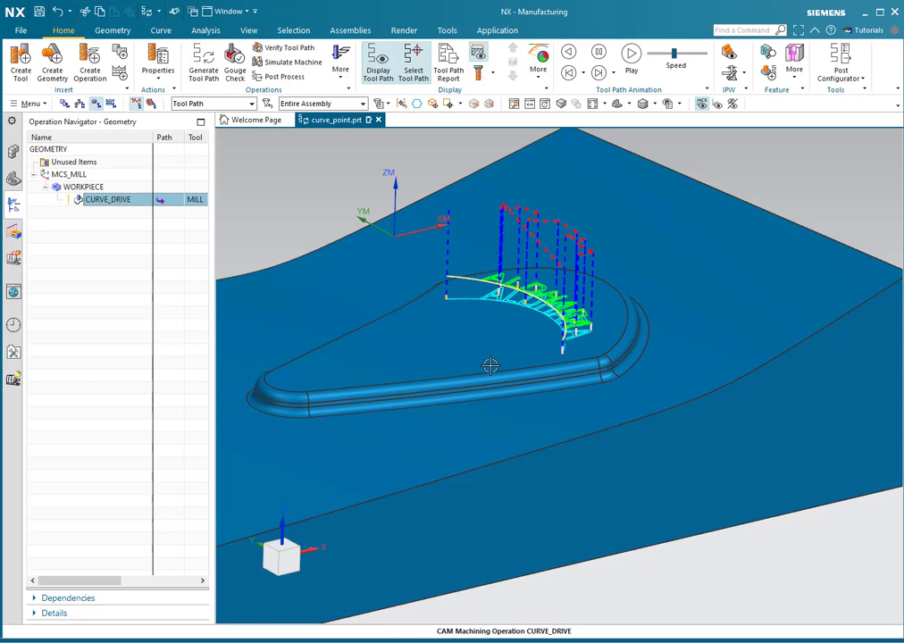
{"action": "scroll", "coordinate": [551, 328], "scroll_direction": "up", "scroll_amount": 3}
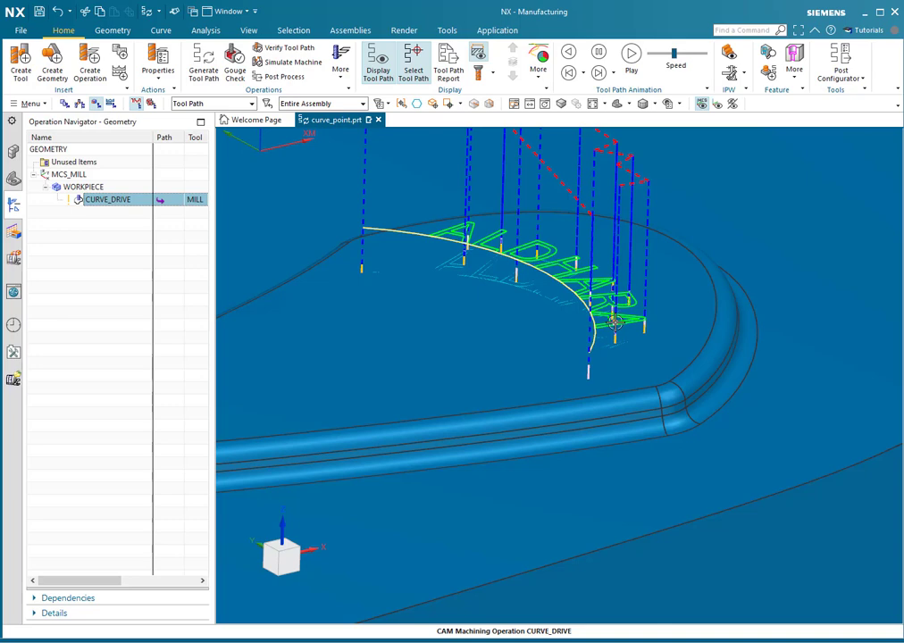
{"action": "scroll", "coordinate": [614, 324], "scroll_direction": "down", "scroll_amount": 4}
{"action": "left_click", "coordinate": [117, 283]}
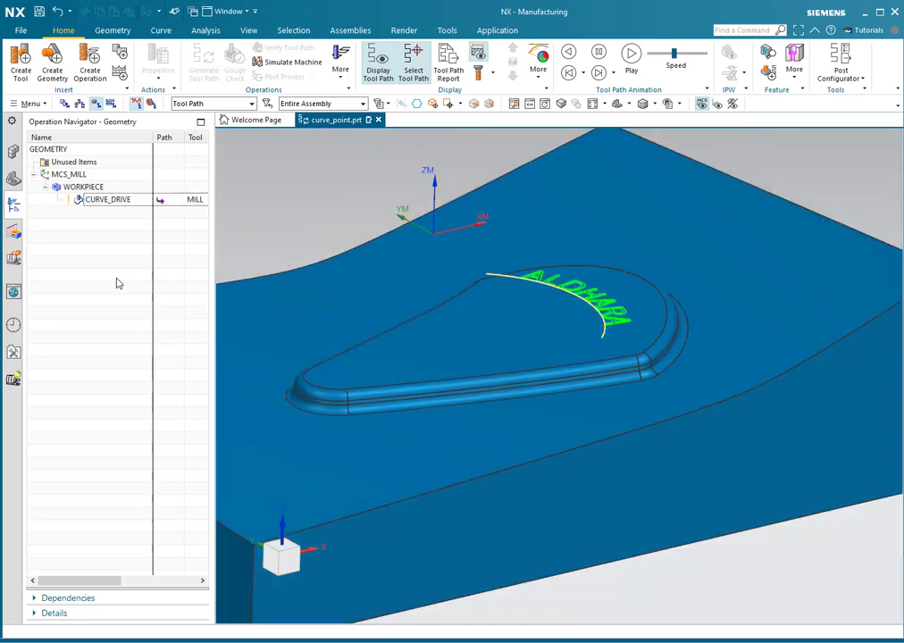
- Create a second mill_contour Curve Drive operation under the MCS_MILL geometry and assign it the MILL tool
{"action": "scroll", "coordinate": [498, 342], "scroll_direction": "down", "scroll_amount": 4}
{"action": "middle_click_drag", "start_coordinate": [498, 343], "coordinate": [509, 366]}
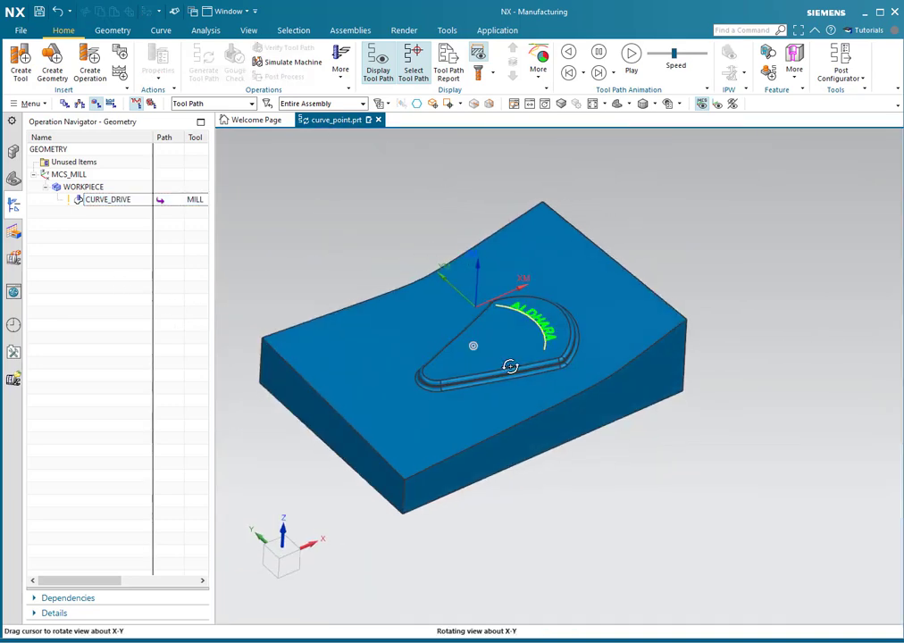
{"action": "left_click", "coordinate": [90, 61]}
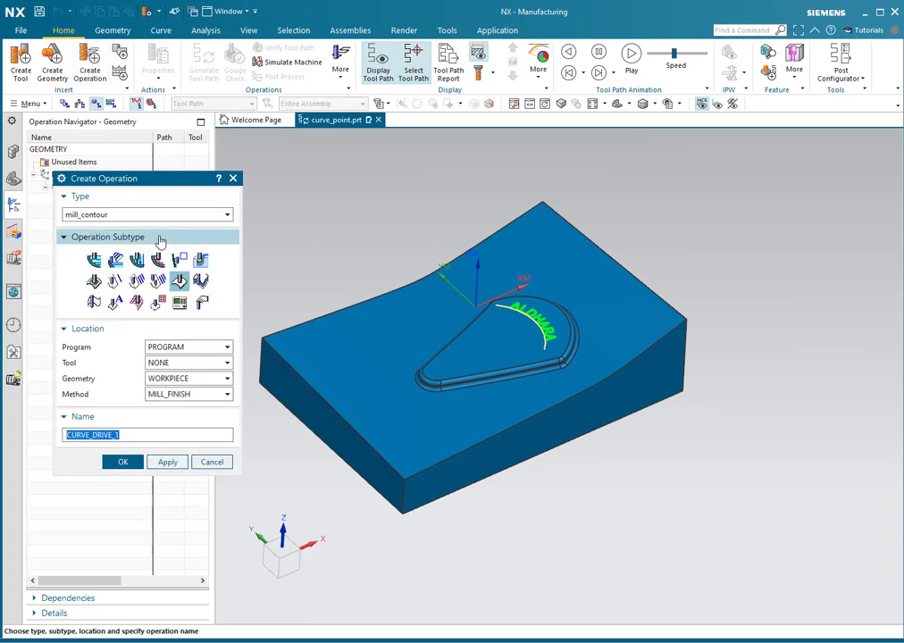
{"action": "left_click", "coordinate": [179, 281]}
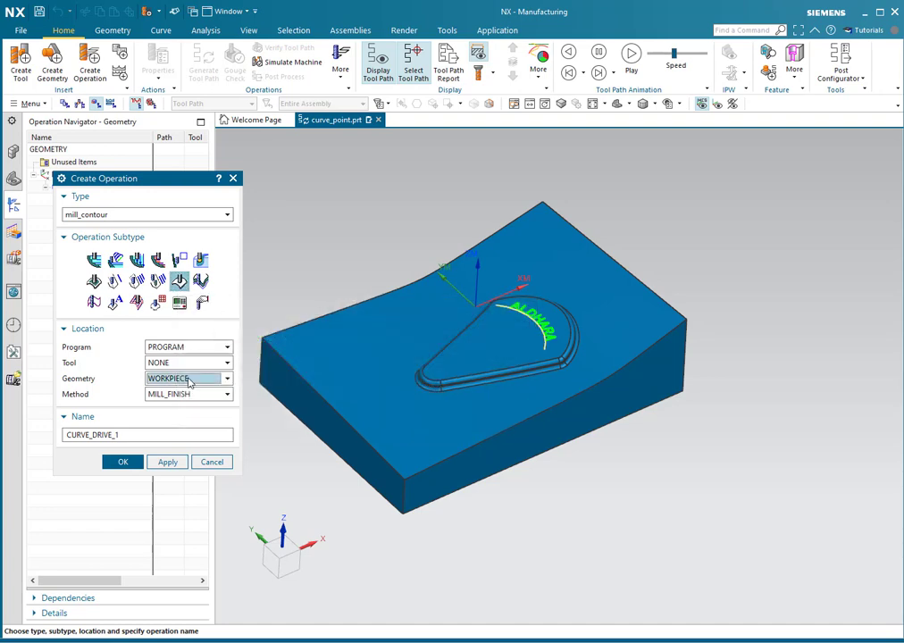
{"action": "left_click", "coordinate": [190, 379]}
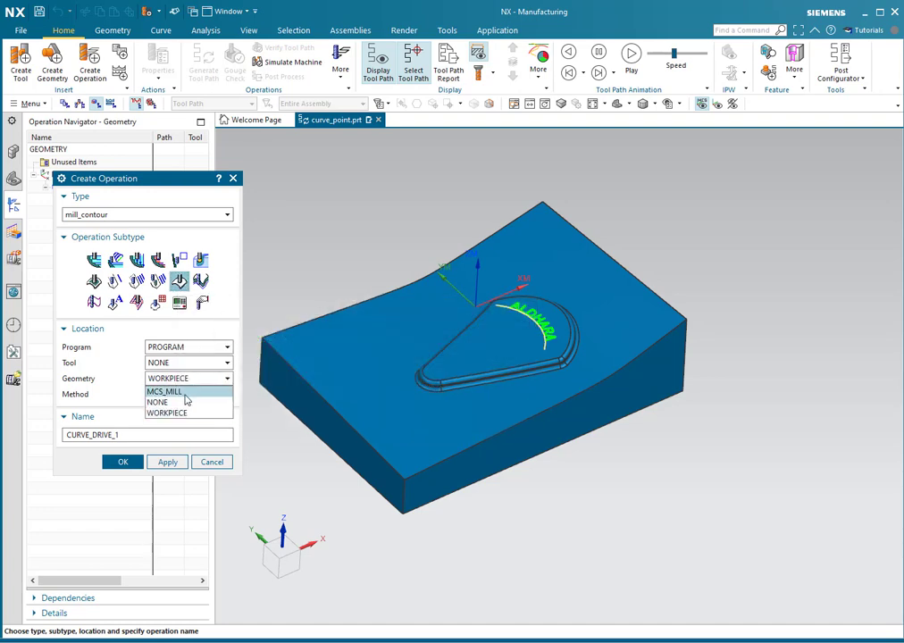
{"action": "left_click", "coordinate": [184, 393]}
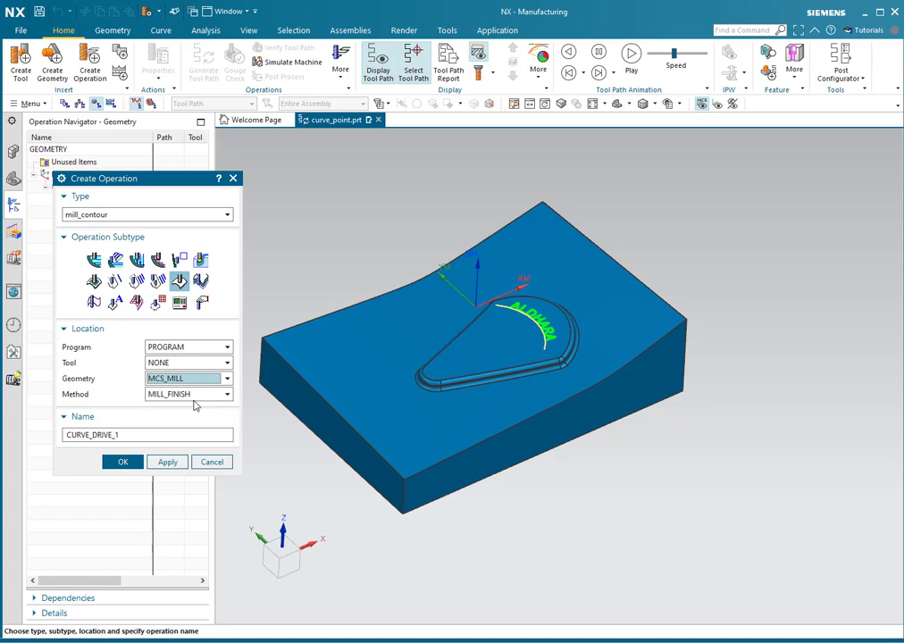
{"action": "left_click", "coordinate": [125, 462]}
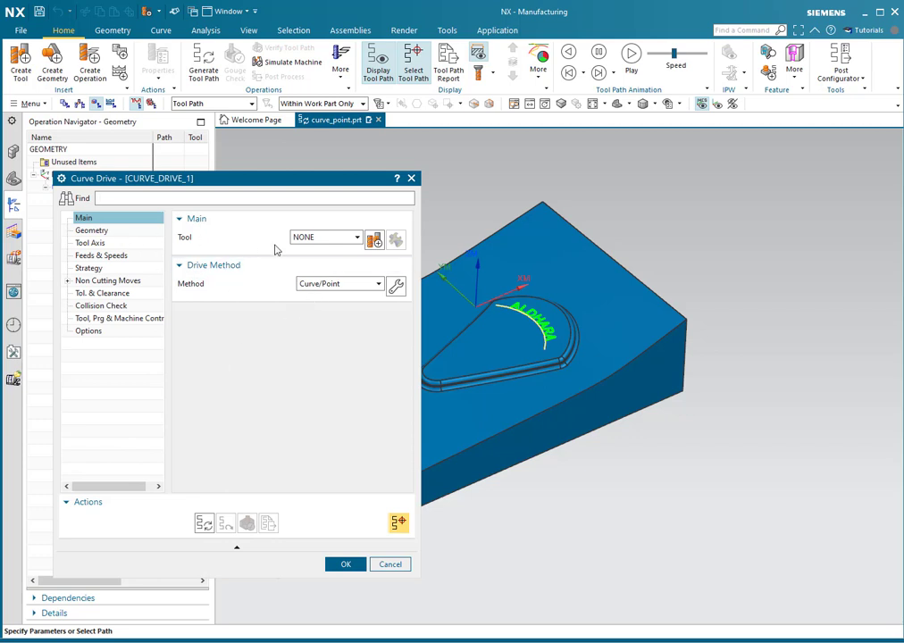
{"action": "left_click", "coordinate": [328, 239]}
{"action": "left_click", "coordinate": [328, 261]}
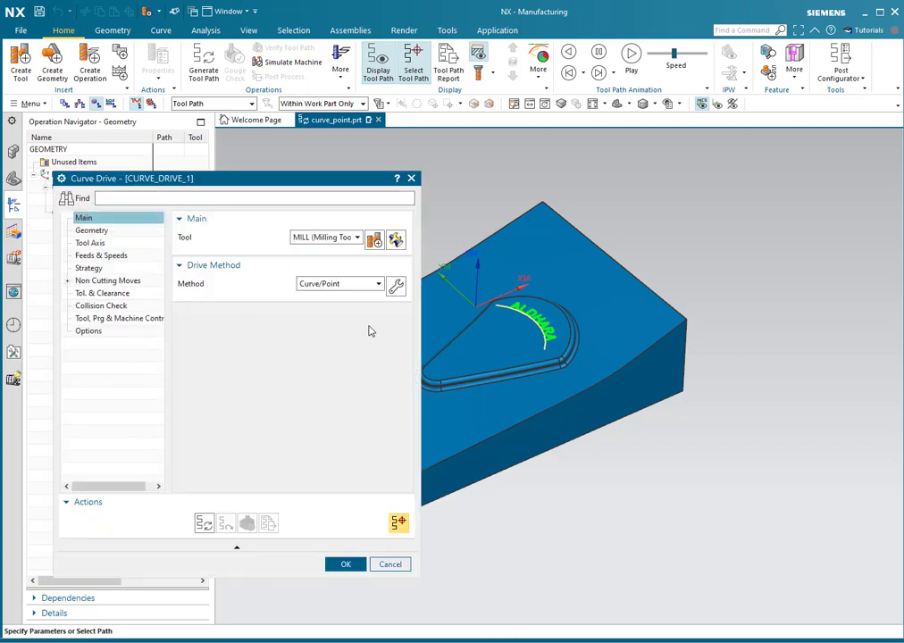
- Edit the Curve/Point drive method and select the arc below the lettering as the first drive set
{"action": "left_click", "coordinate": [395, 284]}
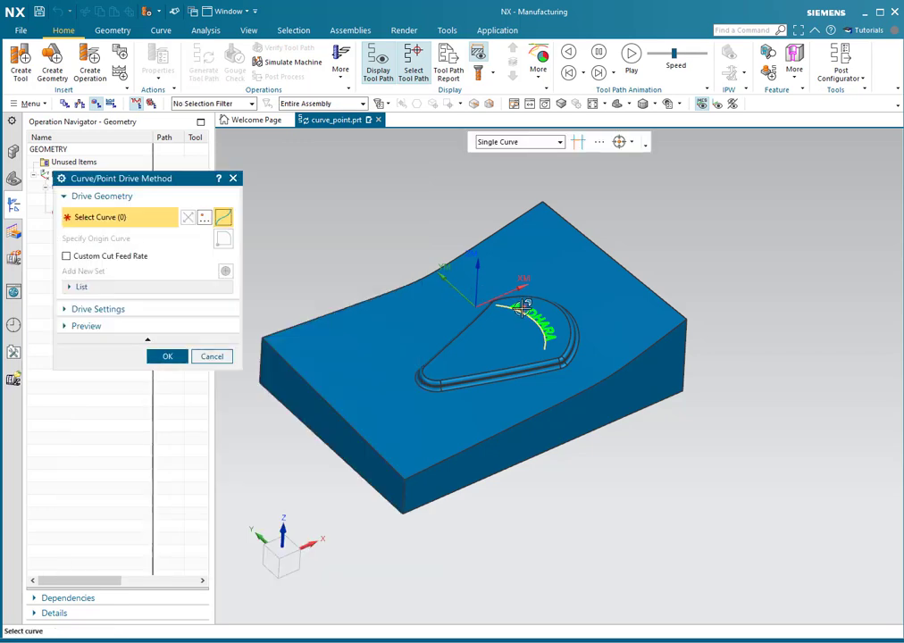
{"action": "scroll", "coordinate": [516, 302], "scroll_direction": "down", "scroll_amount": 5}
{"action": "scroll", "coordinate": [516, 301], "scroll_direction": "down", "scroll_amount": 3}
{"action": "left_click", "coordinate": [377, 318]}
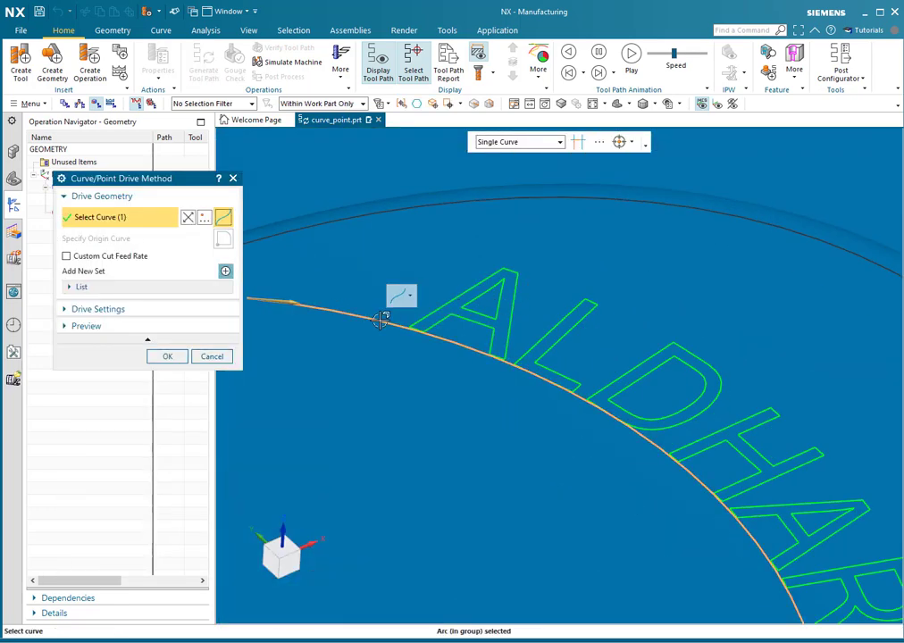
{"action": "left_click", "coordinate": [192, 287]}
- Add the outer outlines of the first four letters, A, L, D and H, each as its own drive set
{"action": "left_click", "coordinate": [225, 272]}
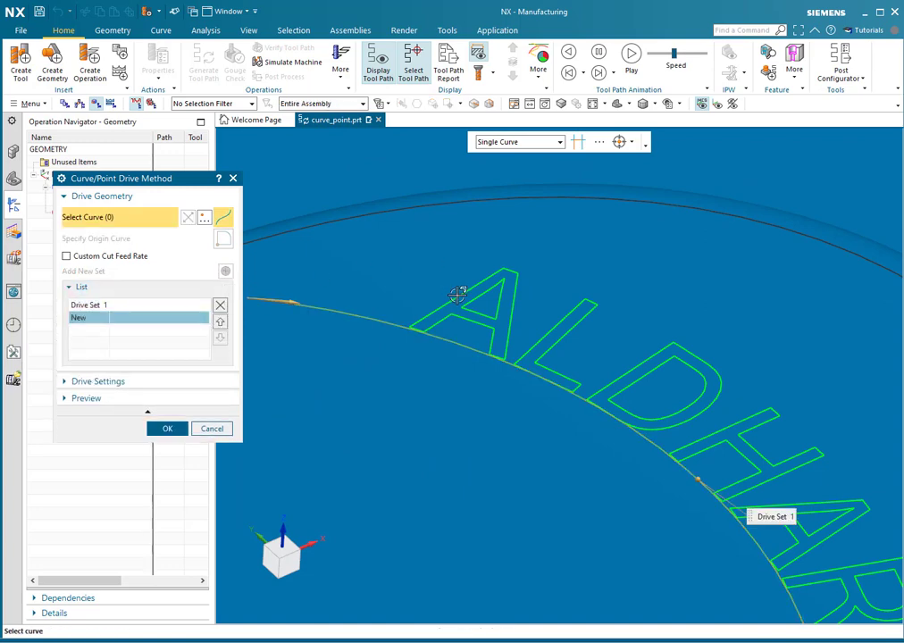
{"action": "left_click", "coordinate": [513, 297]}
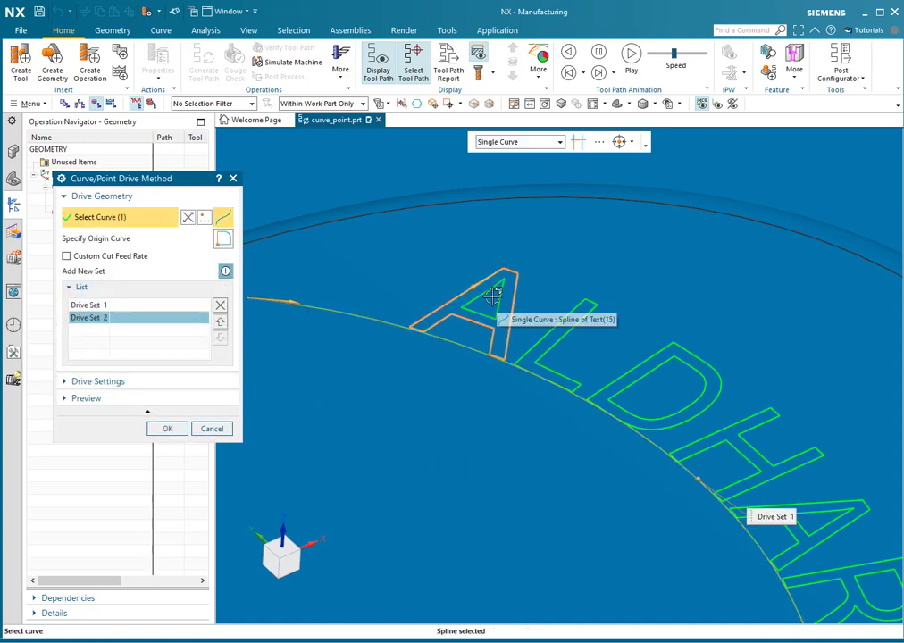
{"action": "middle_click", "coordinate": [577, 284]}
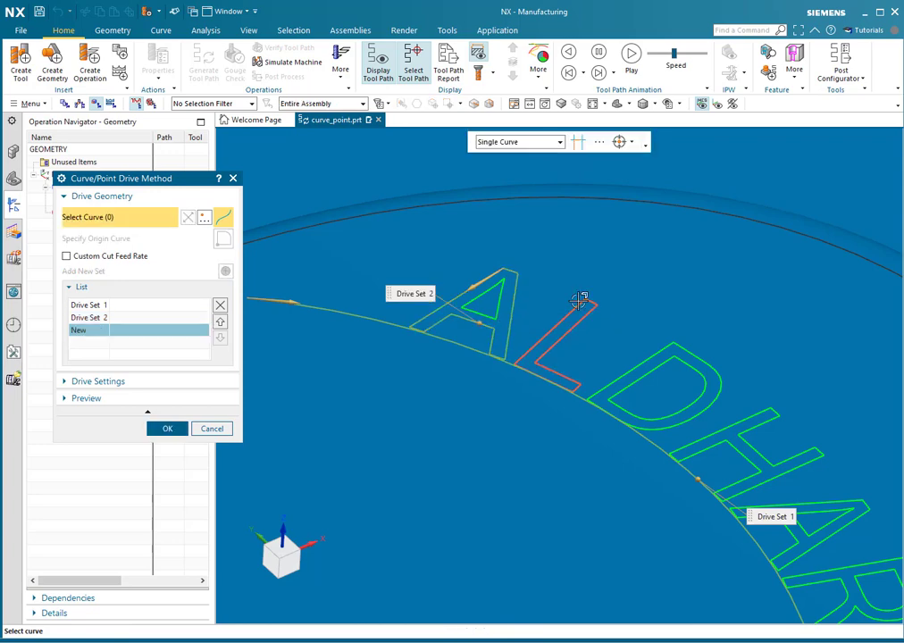
{"action": "left_click", "coordinate": [584, 300]}
{"action": "middle_click", "coordinate": [644, 348]}
{"action": "left_click", "coordinate": [657, 323]}
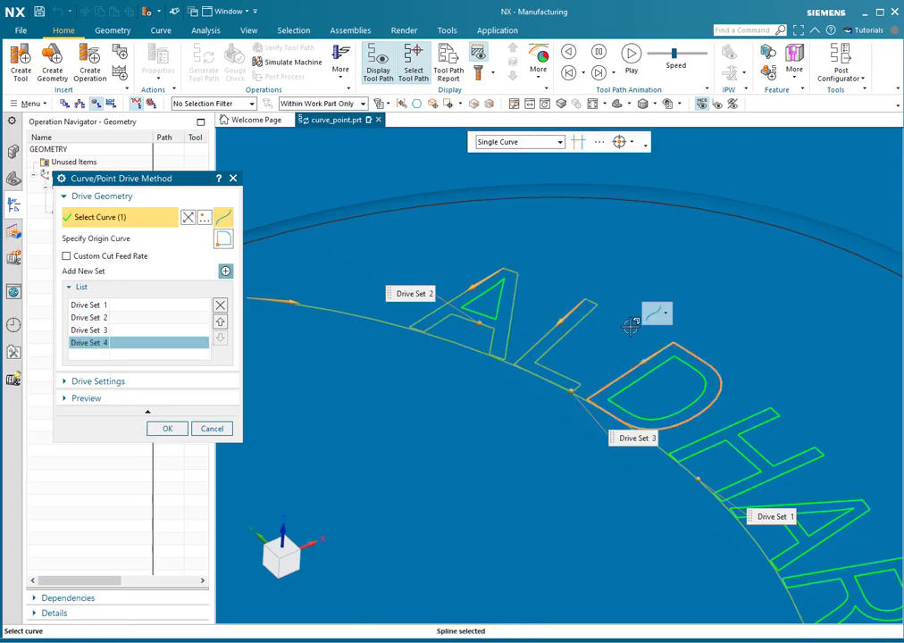
{"action": "middle_click", "coordinate": [712, 410]}
{"action": "left_click", "coordinate": [736, 431]}
{"action": "scroll", "coordinate": [502, 330], "scroll_direction": "down", "scroll_amount": 3}
{"action": "scroll", "coordinate": [635, 397], "scroll_direction": "up", "scroll_amount": 3}
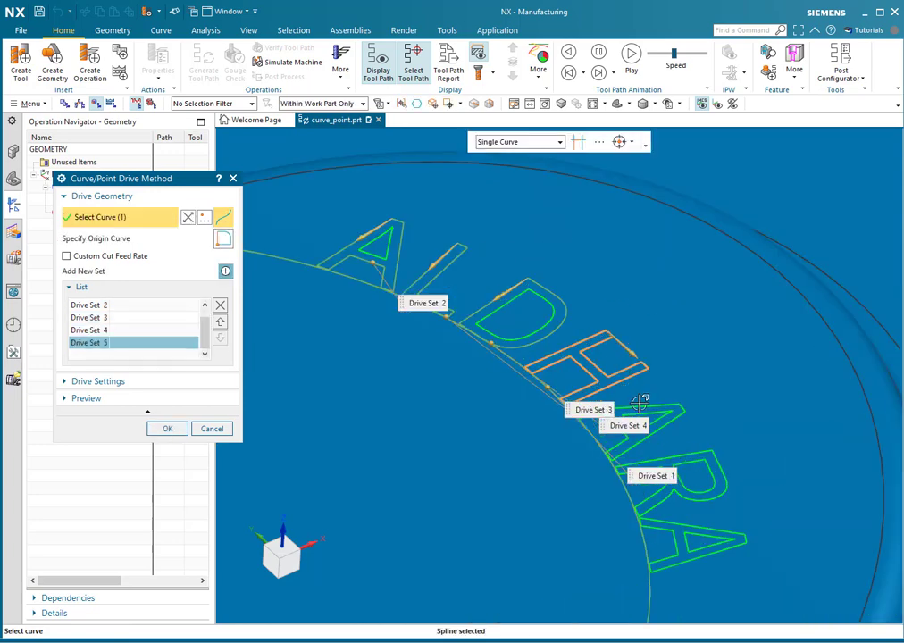
- Add the outer outlines of the remaining letters A, R and A as separate drive sets and accept the Curve/Point drive geometry
{"action": "middle_click", "coordinate": [683, 391]}
{"action": "left_click", "coordinate": [695, 409]}
{"action": "middle_click", "coordinate": [739, 449]}
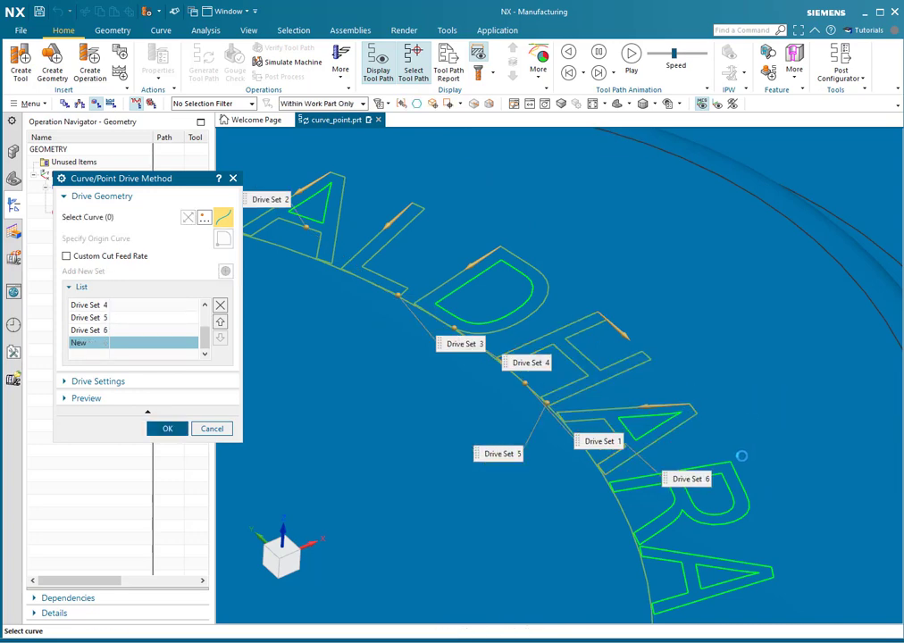
{"action": "left_click", "coordinate": [737, 466]}
{"action": "middle_click", "coordinate": [735, 376]}
{"action": "scroll", "coordinate": [735, 376], "scroll_direction": "down", "scroll_amount": 3}
{"action": "scroll", "coordinate": [736, 434], "scroll_direction": "up", "scroll_amount": 4}
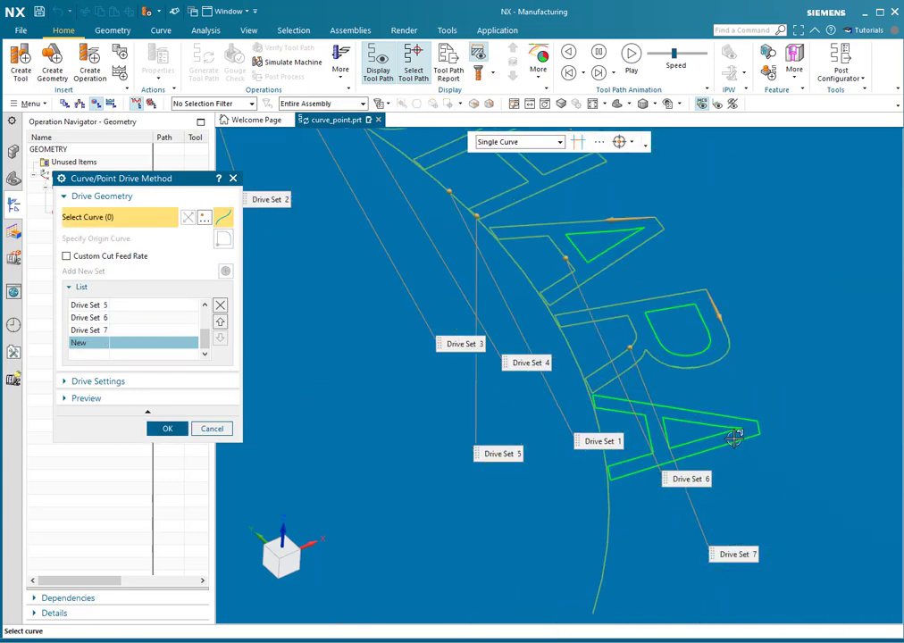
{"action": "left_click", "coordinate": [737, 436]}
{"action": "middle_click", "coordinate": [798, 372]}
{"action": "scroll", "coordinate": [798, 374], "scroll_direction": "down", "scroll_amount": 5}
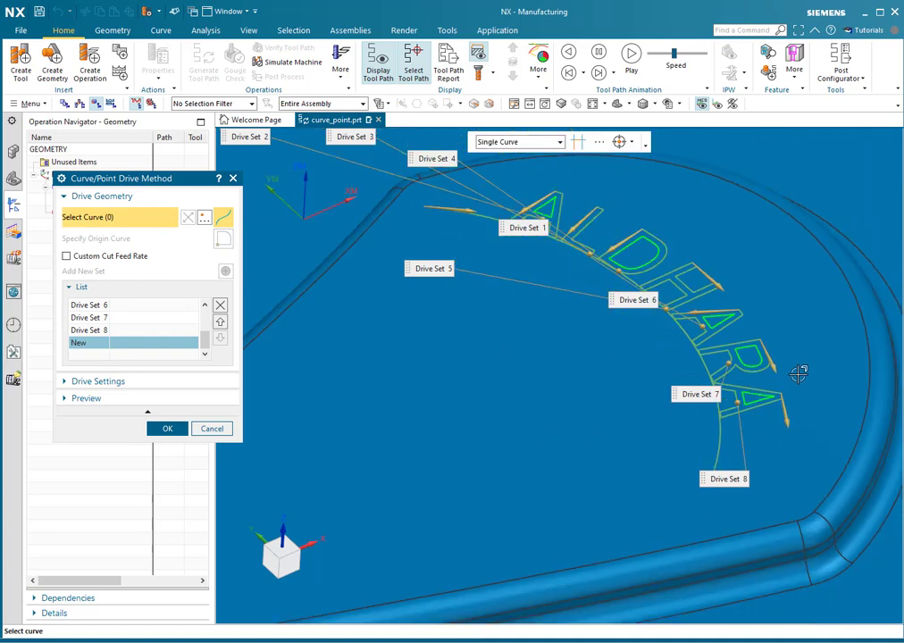
{"action": "scroll", "coordinate": [627, 402], "scroll_direction": "down", "scroll_amount": 3}
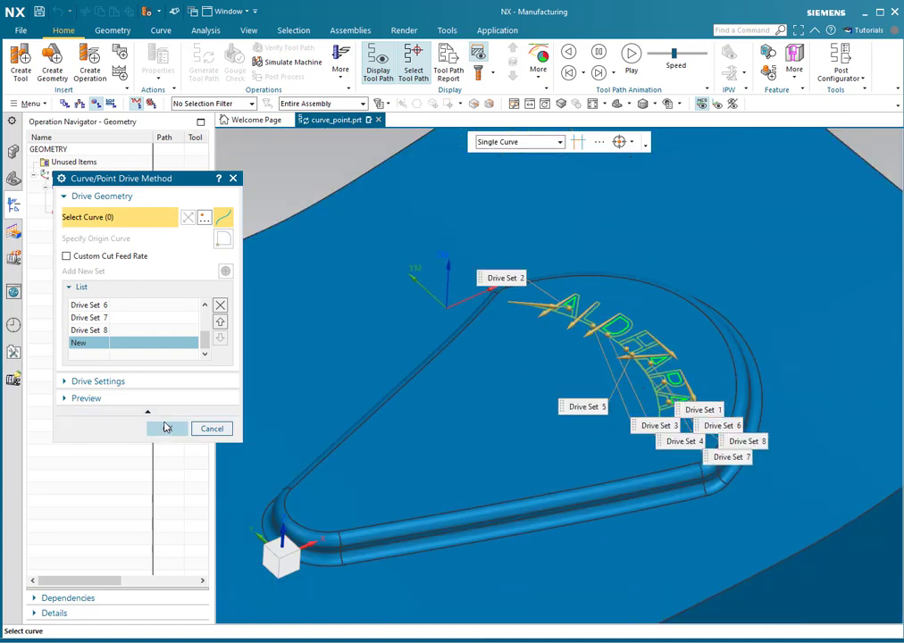
{"action": "left_click", "coordinate": [167, 429]}
{"action": "middle_click", "coordinate": [170, 419]}
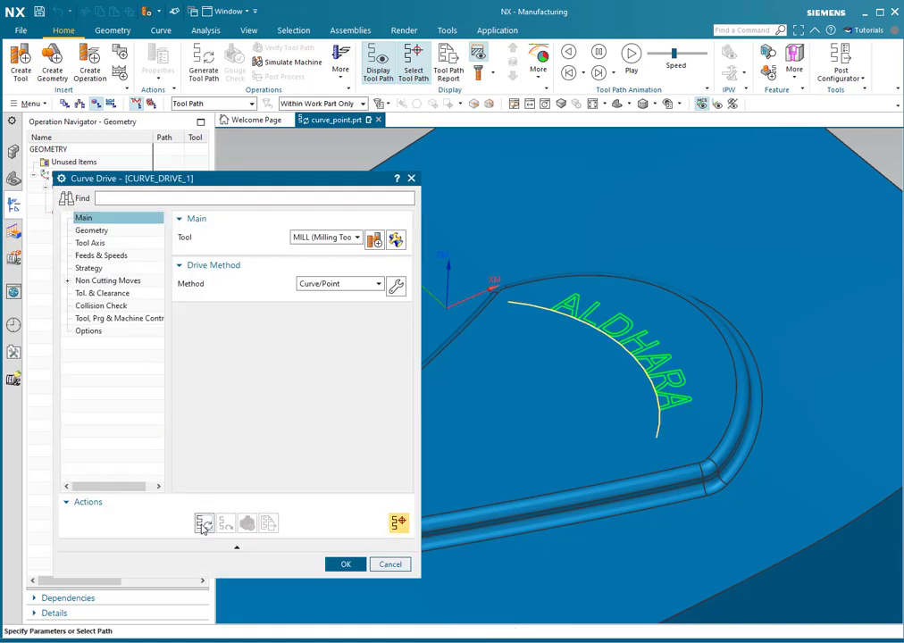
- Generate the CURVE_DRIVE_1 tool path and examine its height relative to the part surface
{"action": "left_click", "coordinate": [203, 525]}
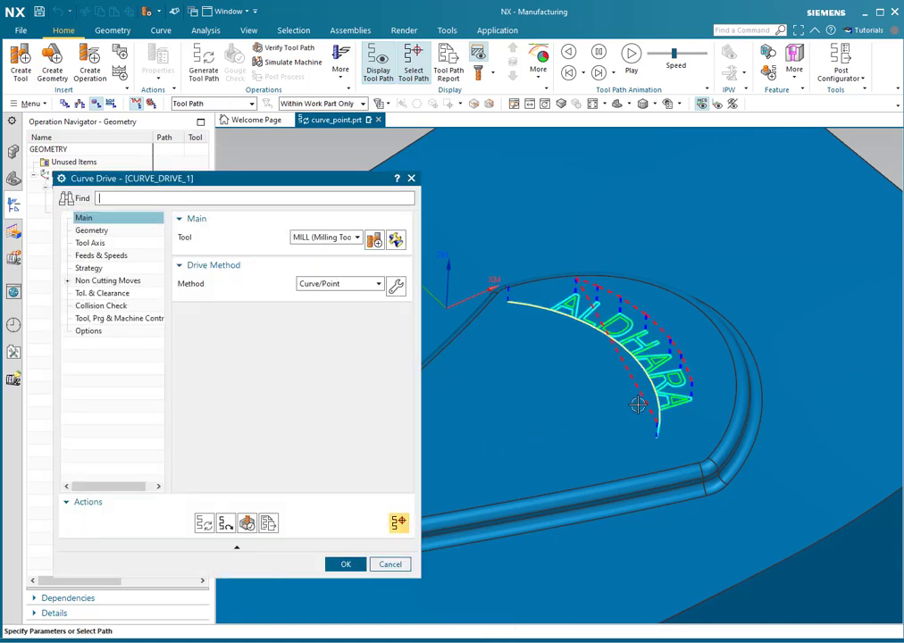
{"action": "middle_click_drag", "start_coordinate": [635, 420], "coordinate": [602, 374]}
{"action": "scroll", "coordinate": [640, 365], "scroll_direction": "up", "scroll_amount": 5}
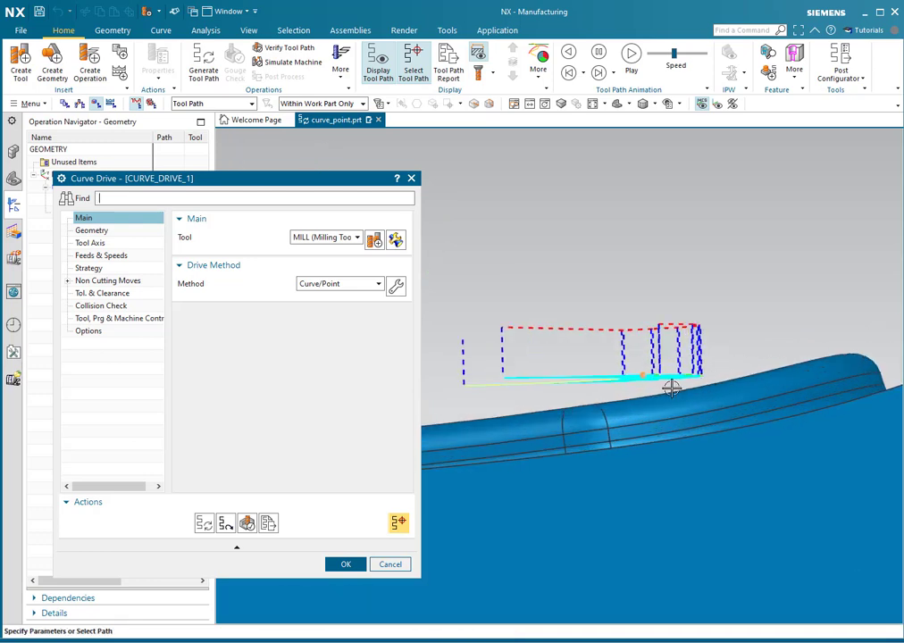
{"action": "middle_click_drag", "start_coordinate": [671, 387], "coordinate": [587, 361]}
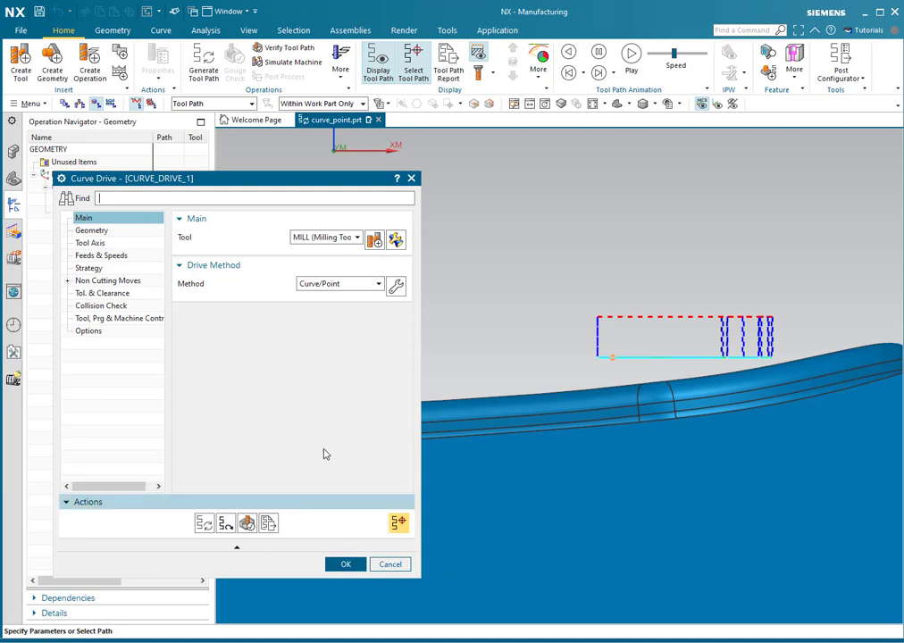
- Review the geometry settings of CURVE_DRIVE_1 and accept the operation
{"action": "left_click", "coordinate": [99, 230]}
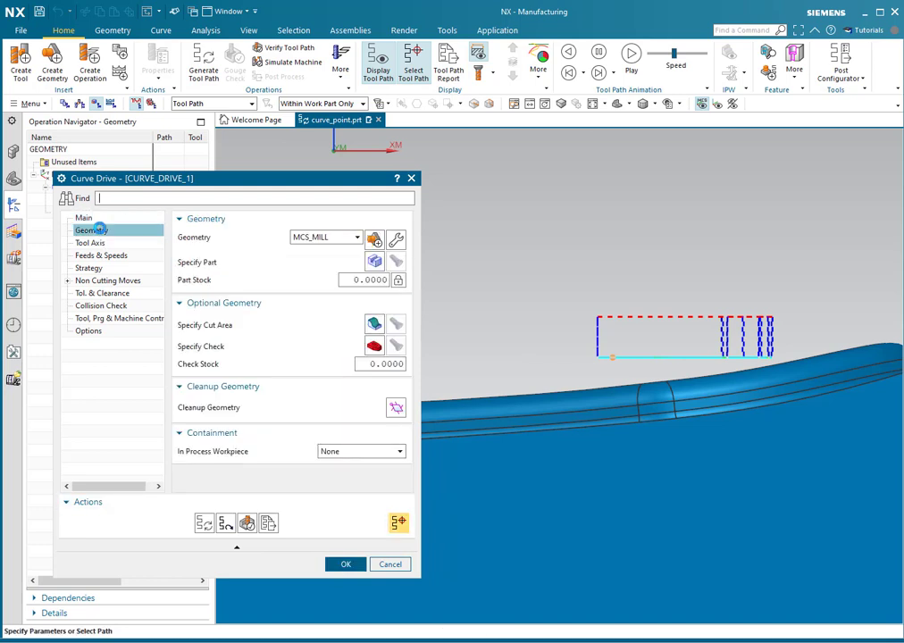
{"action": "scroll", "coordinate": [692, 365], "scroll_direction": "down", "scroll_amount": 3}
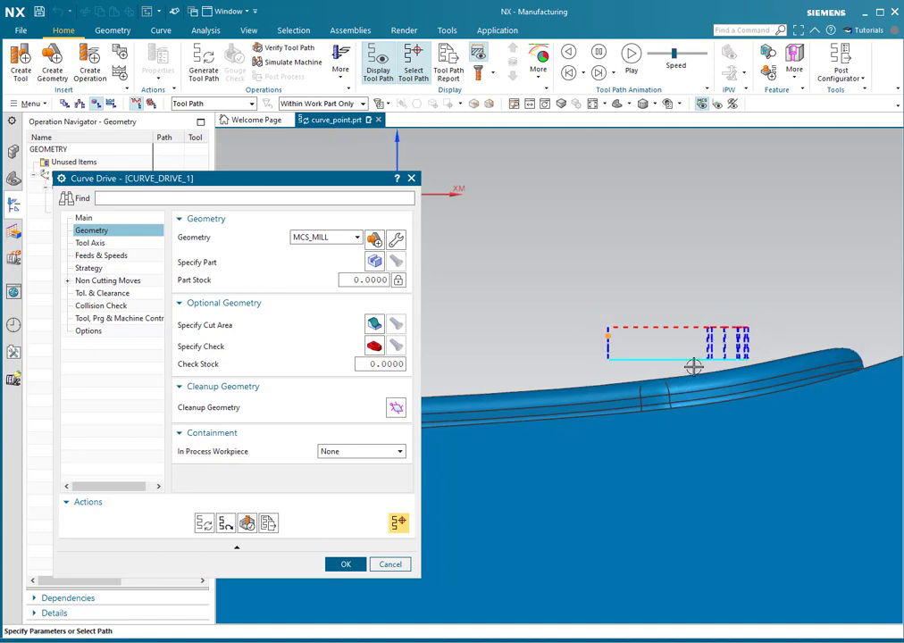
{"action": "middle_click_drag", "start_coordinate": [670, 407], "coordinate": [683, 381]}
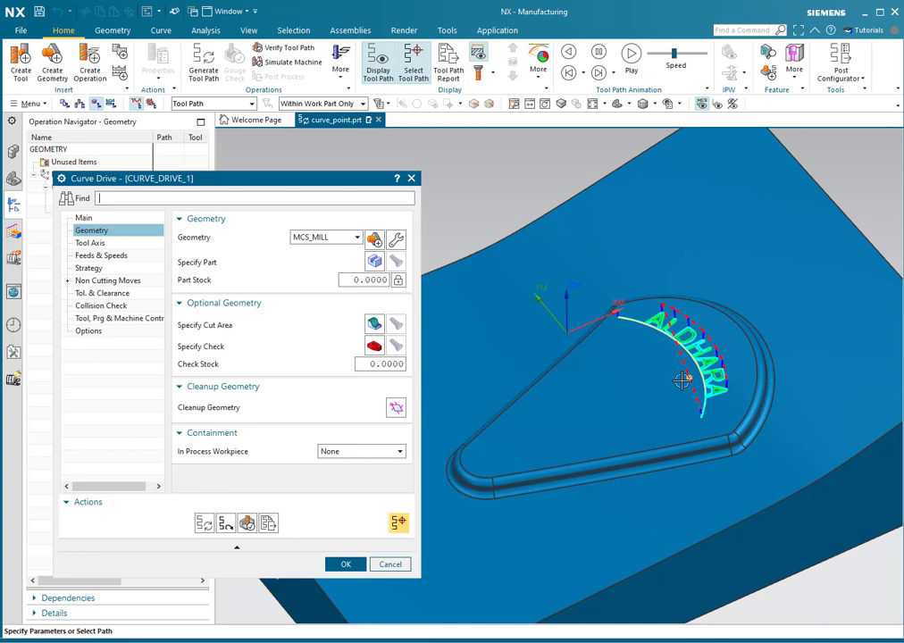
{"action": "left_click", "coordinate": [346, 563]}
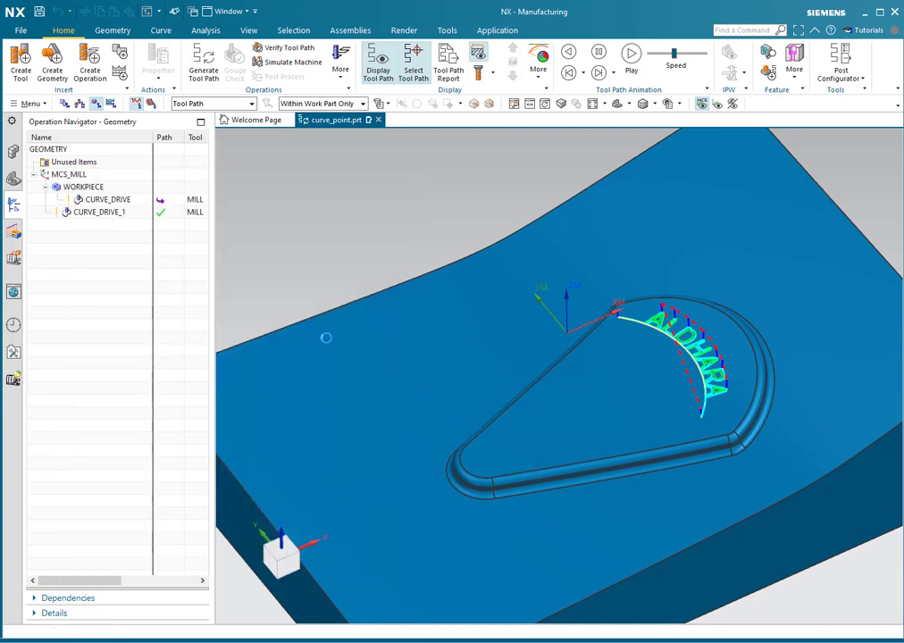
- Start a new line near the groove's narrow rounded corner with the Associative option turned off
{"action": "middle_click_drag", "start_coordinate": [552, 365], "coordinate": [648, 460]}
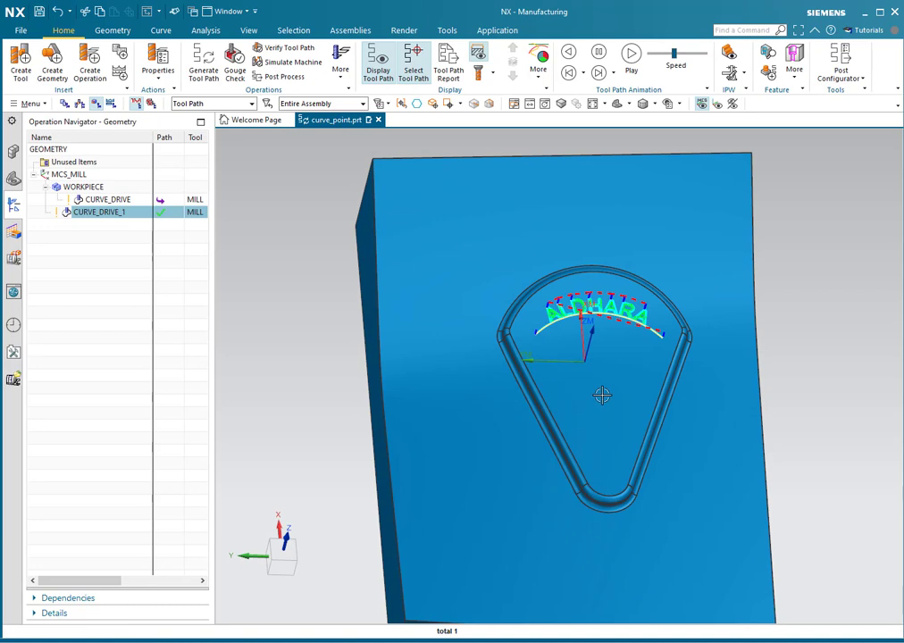
{"action": "middle_click_drag", "start_coordinate": [615, 415], "coordinate": [581, 440]}
{"action": "scroll", "coordinate": [580, 440], "scroll_direction": "down", "scroll_amount": 5}
{"action": "scroll", "coordinate": [523, 416], "scroll_direction": "down", "scroll_amount": 3}
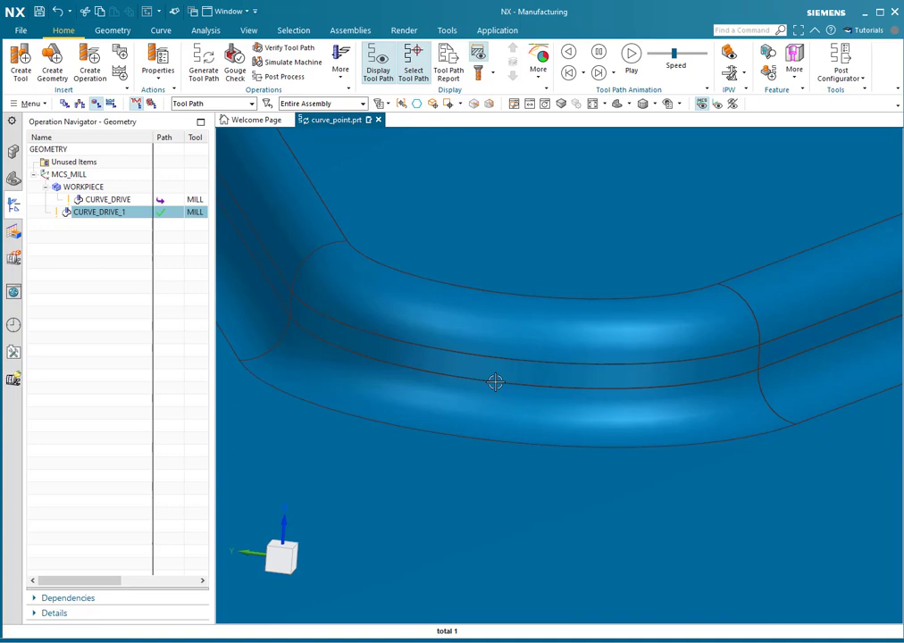
{"action": "scroll", "coordinate": [494, 381], "scroll_direction": "up", "scroll_amount": 3}
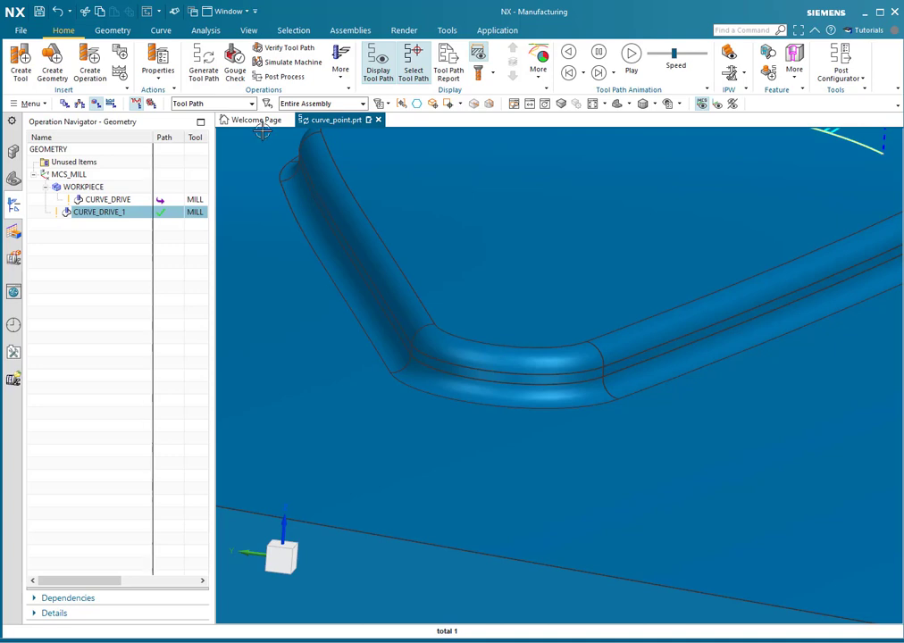
{"action": "left_click", "coordinate": [161, 30]}
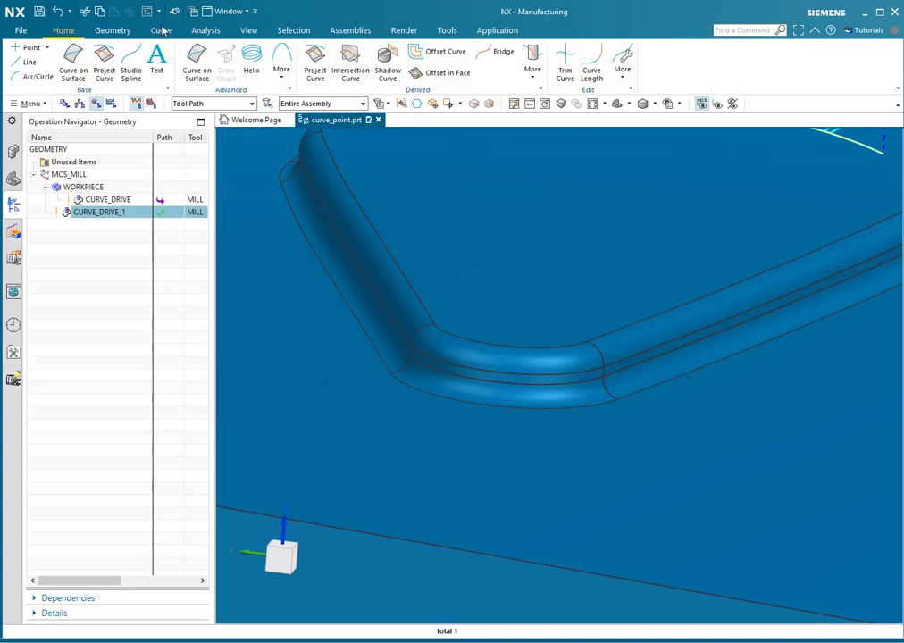
{"action": "left_click", "coordinate": [25, 63]}
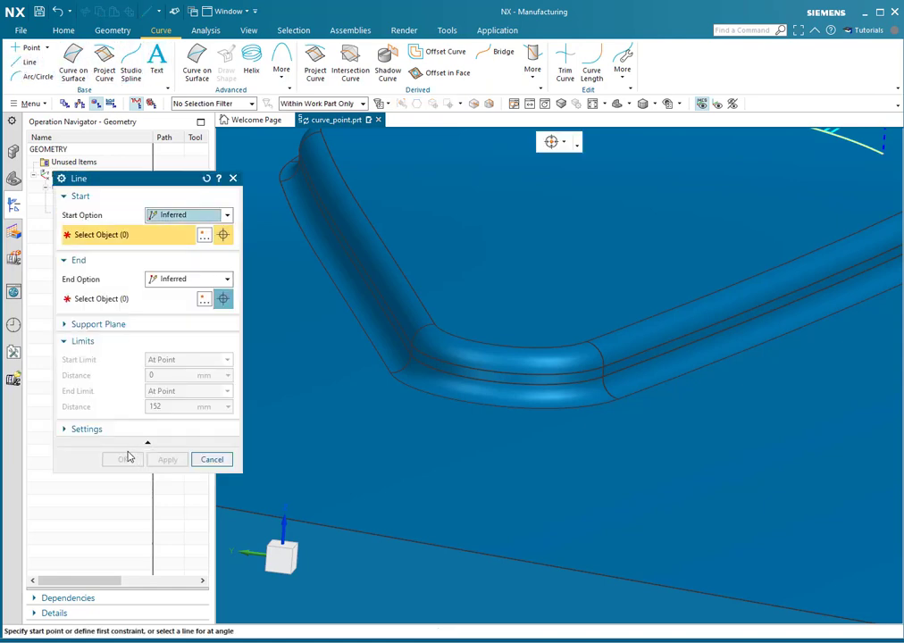
{"action": "left_click", "coordinate": [98, 430]}
{"action": "left_click", "coordinate": [91, 447]}
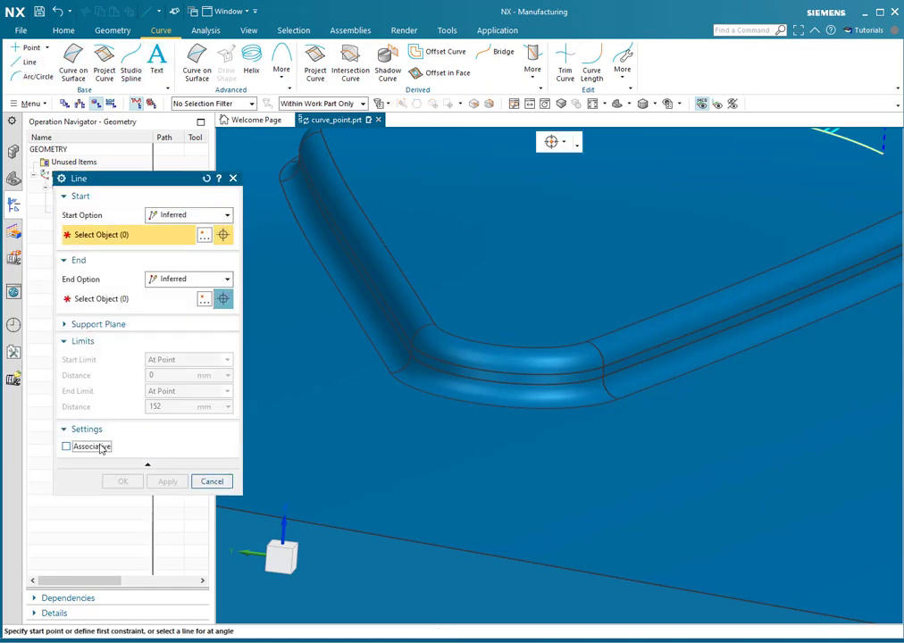
{"action": "left_click", "coordinate": [99, 430]}
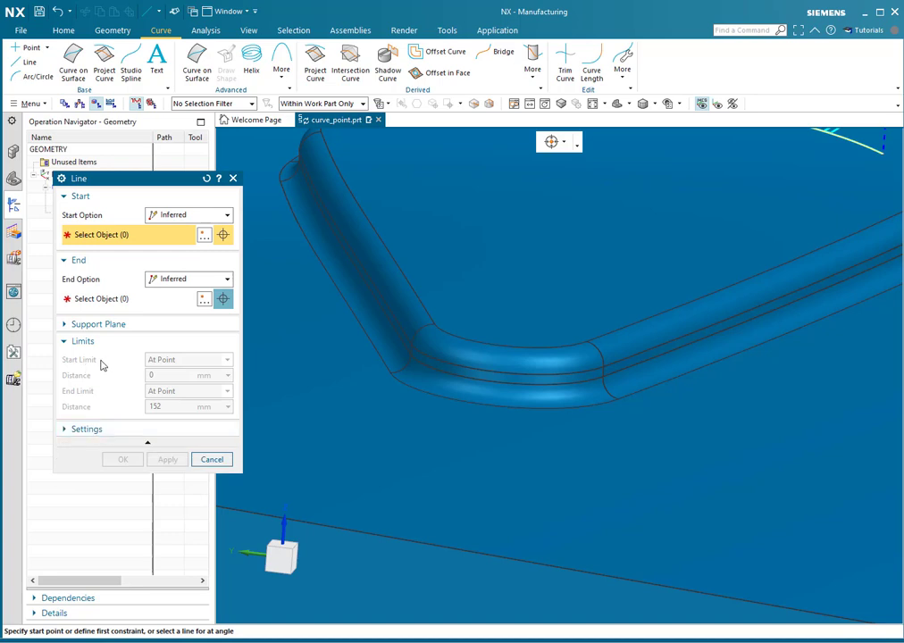
{"action": "left_click_drag", "start_coordinate": [161, 181], "coordinate": [133, 163]}
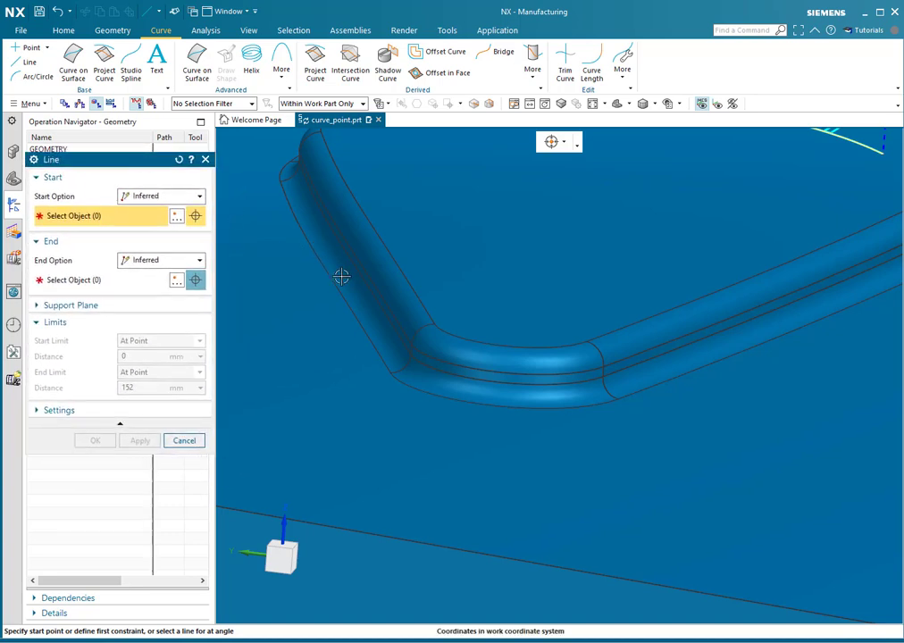
- Use Point on Curve snapping without Quadrant Point and start the line on the lower inner edge of the groove's narrow corner
{"action": "scroll", "coordinate": [522, 361], "scroll_direction": "up", "scroll_amount": 3}
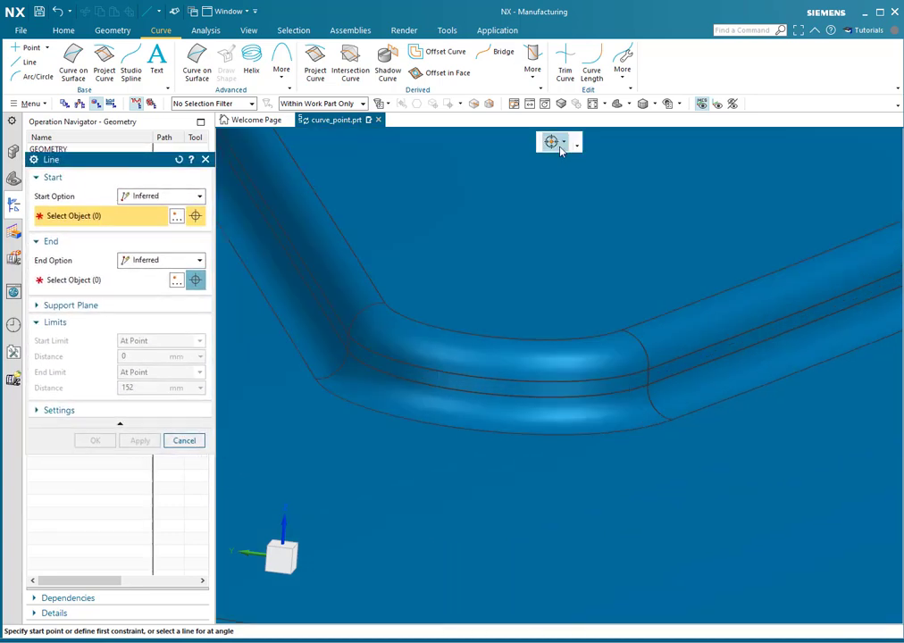
{"action": "left_click", "coordinate": [575, 144]}
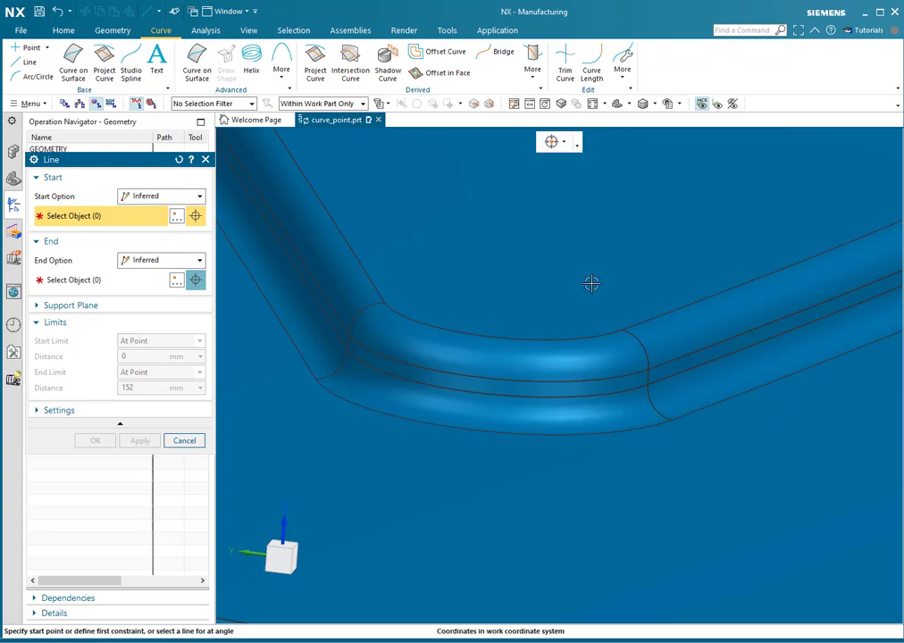
{"action": "left_click", "coordinate": [575, 144]}
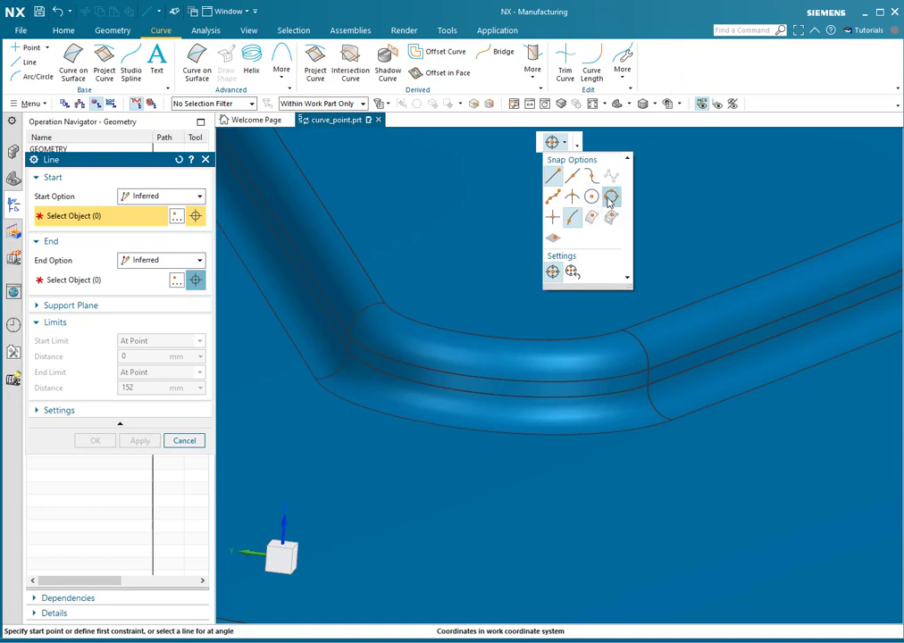
{"action": "left_click", "coordinate": [611, 198]}
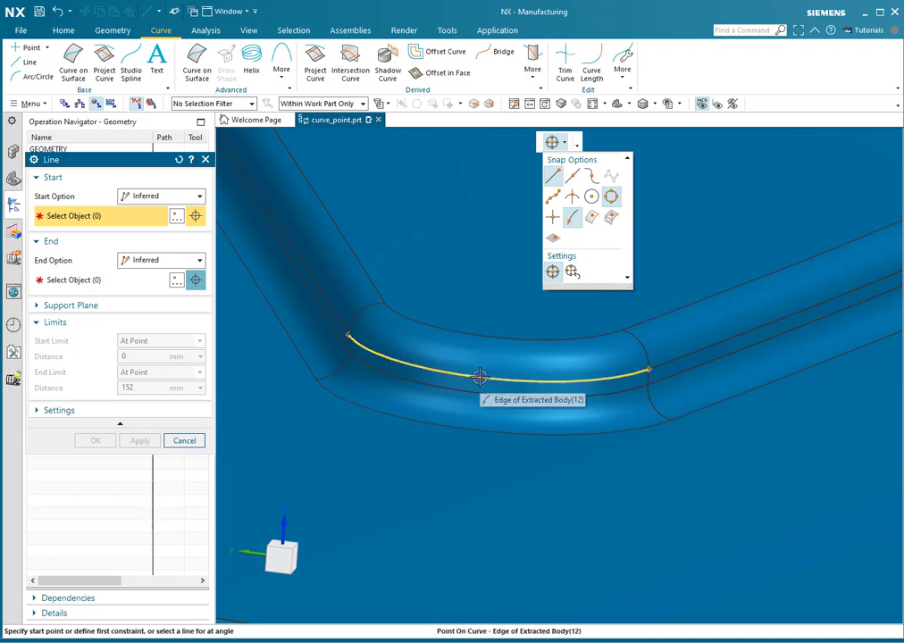
{"action": "left_click", "coordinate": [571, 216]}
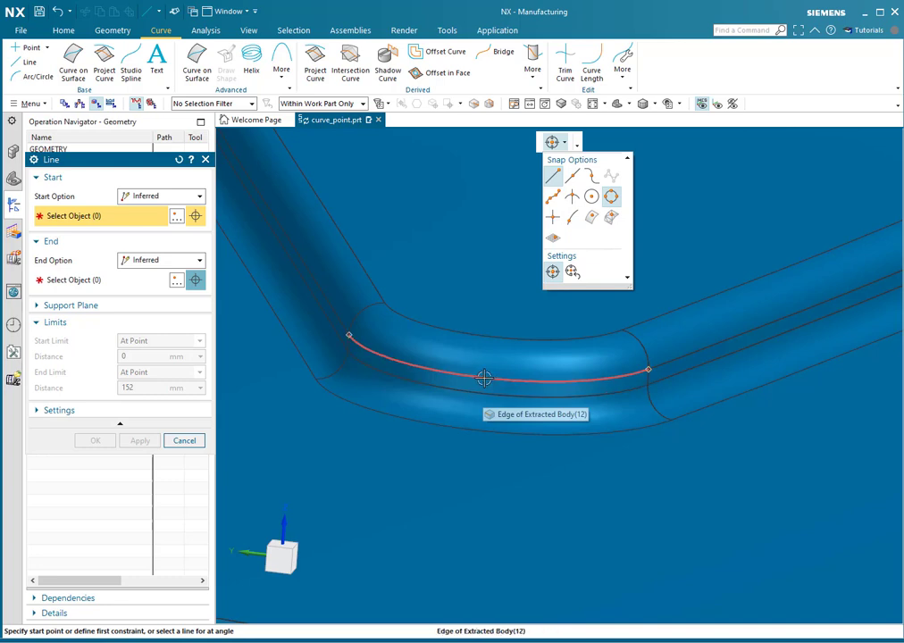
{"action": "left_click", "coordinate": [566, 227]}
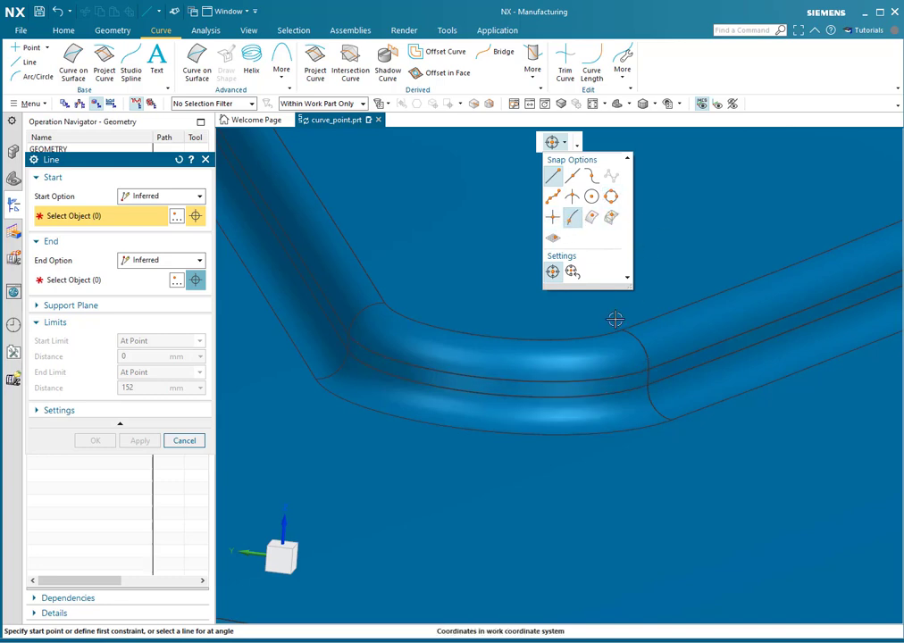
{"action": "left_click", "coordinate": [485, 394]}
- Enable Point on Face snapping and end the line on the face enclosed by the groove, about 101 mm from its start
{"action": "scroll", "coordinate": [622, 373], "scroll_direction": "down", "scroll_amount": 3}
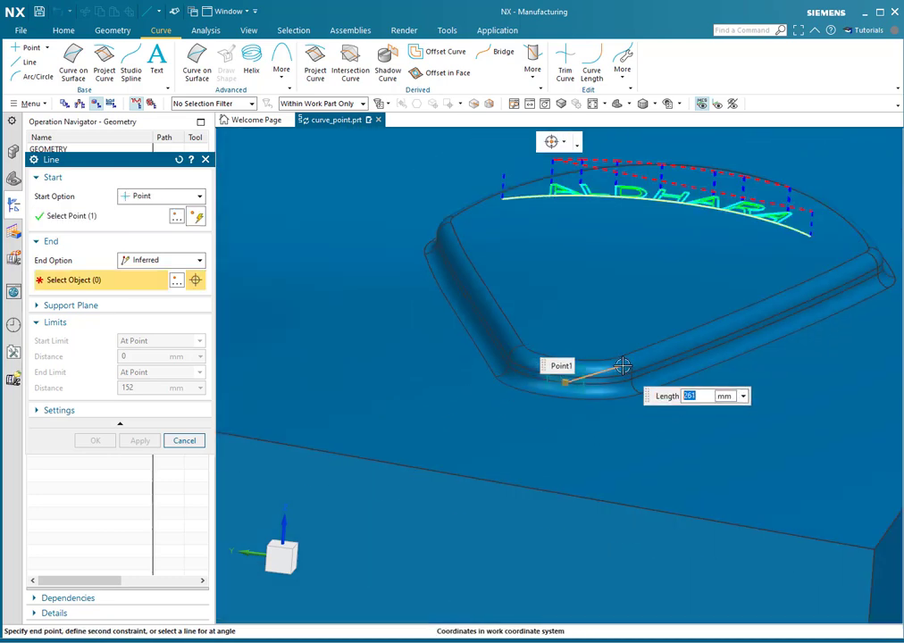
{"action": "middle_click_drag", "start_coordinate": [623, 366], "coordinate": [603, 371]}
{"action": "scroll", "coordinate": [603, 372], "scroll_direction": "up", "scroll_amount": 3}
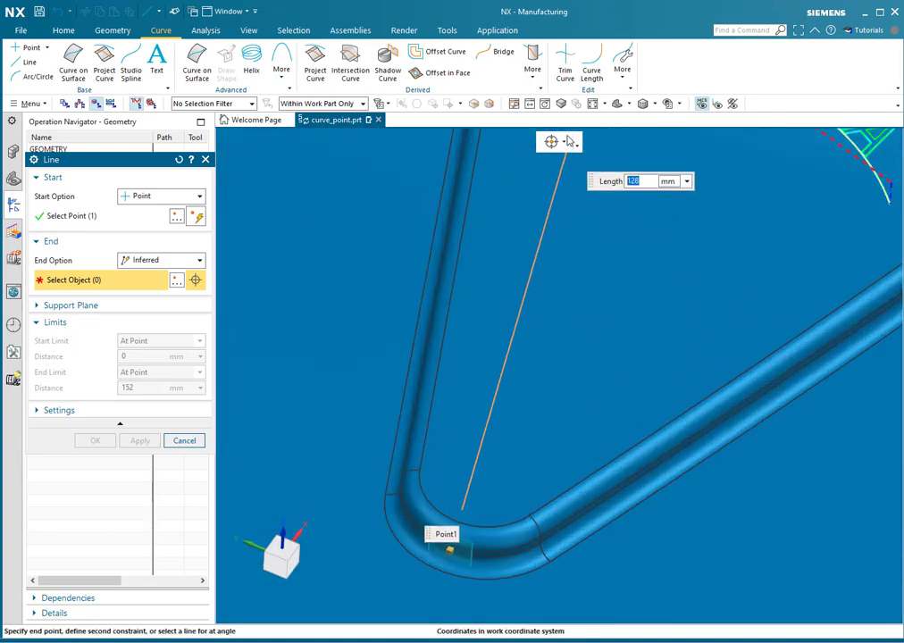
{"action": "left_click", "coordinate": [575, 143]}
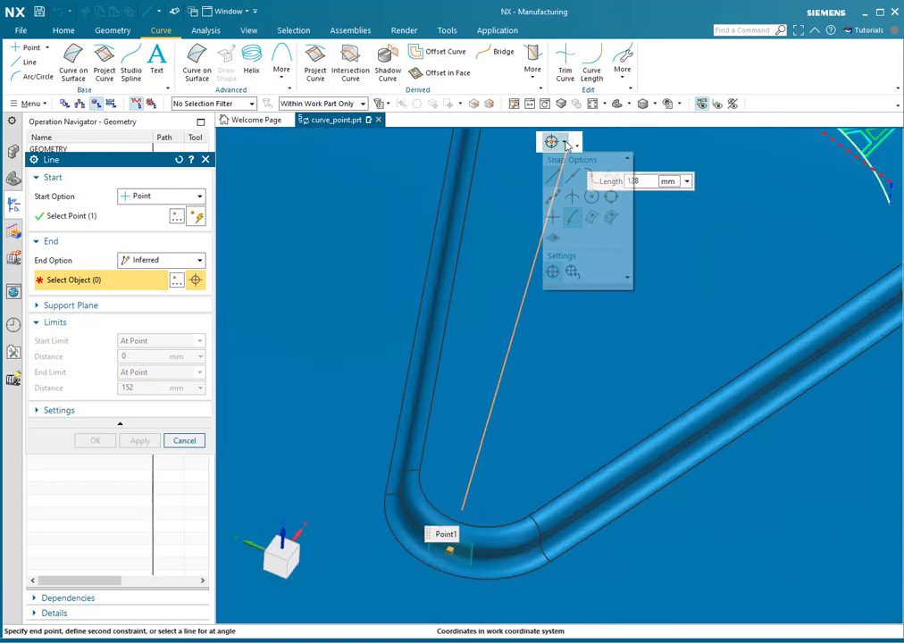
{"action": "left_click", "coordinate": [589, 223]}
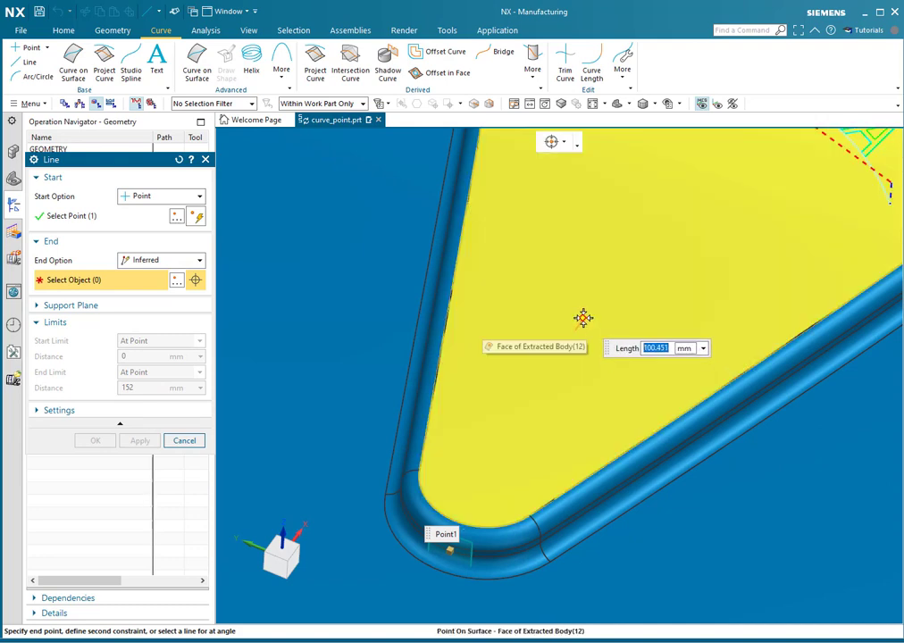
{"action": "left_click", "coordinate": [586, 317]}
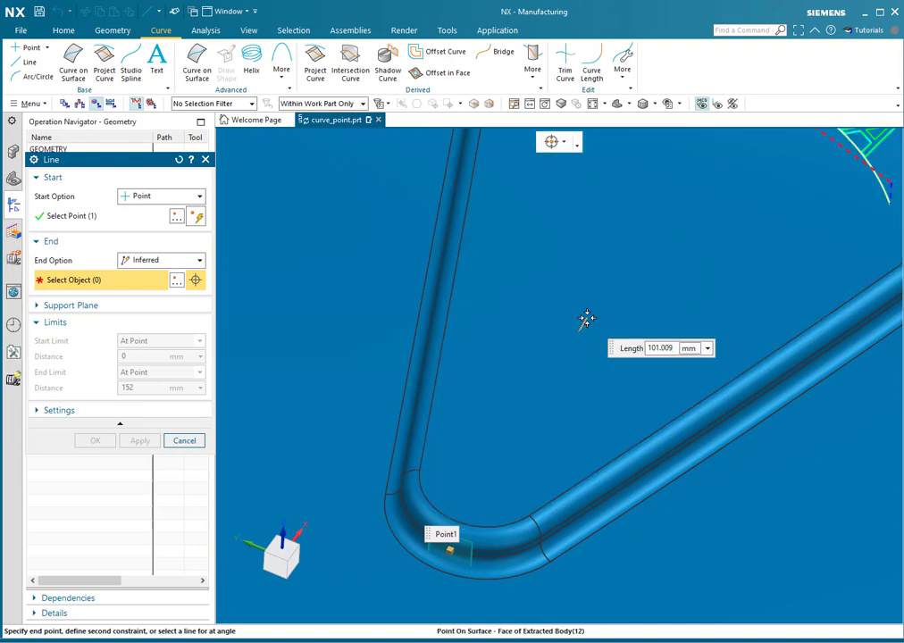
- Extend the line's end limit to 135 mm
{"action": "middle_click_drag", "start_coordinate": [689, 301], "coordinate": [619, 254]}
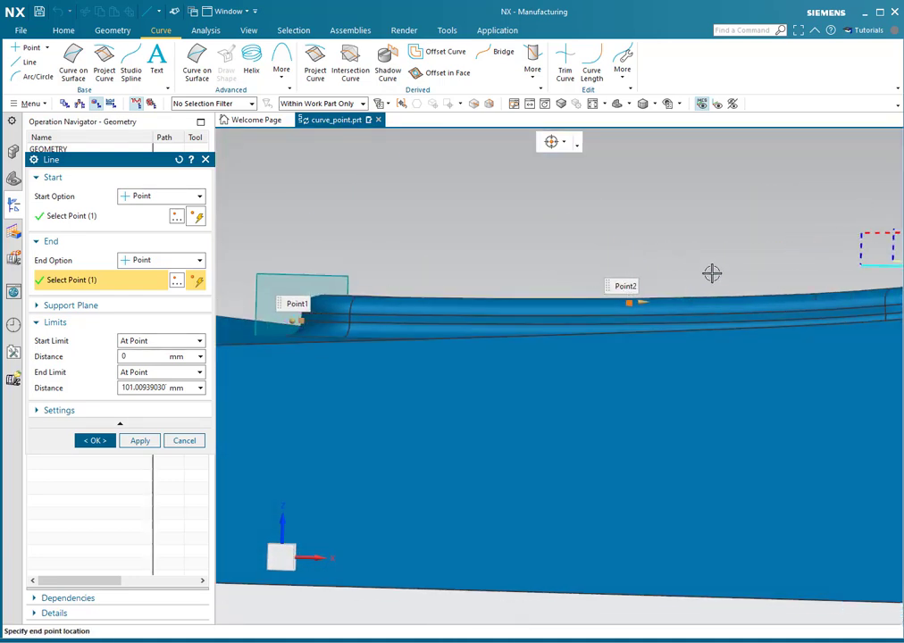
{"action": "middle_click_drag", "start_coordinate": [710, 272], "coordinate": [716, 280]}
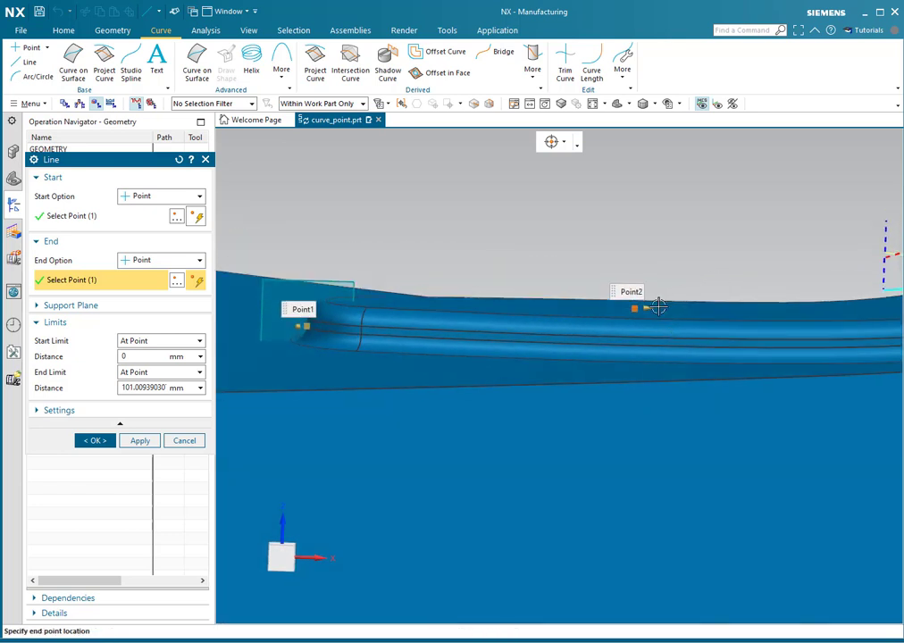
{"action": "left_click_drag", "start_coordinate": [686, 304], "coordinate": [768, 254]}
{"action": "mouse_move", "coordinate": [724, 389]}
{"action": "middle_mouse_down"}
{"action": "mouse_move", "coordinate": [720, 379]}
{"action": "mouse_move", "coordinate": [725, 385]}
{"action": "middle_mouse_up"}
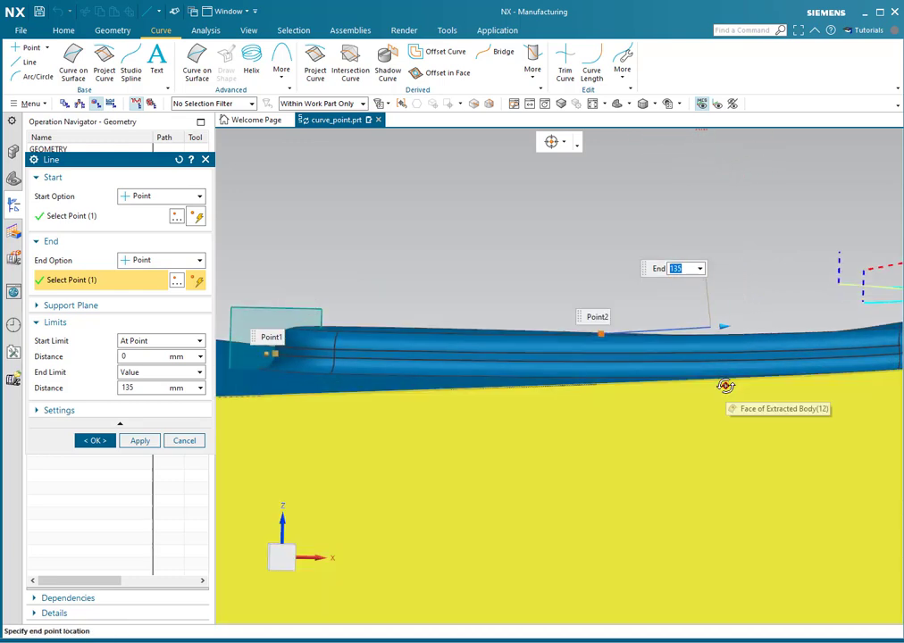
{"action": "key", "text": "F8"}
{"action": "scroll", "coordinate": [695, 299], "scroll_direction": "up", "scroll_amount": 3}
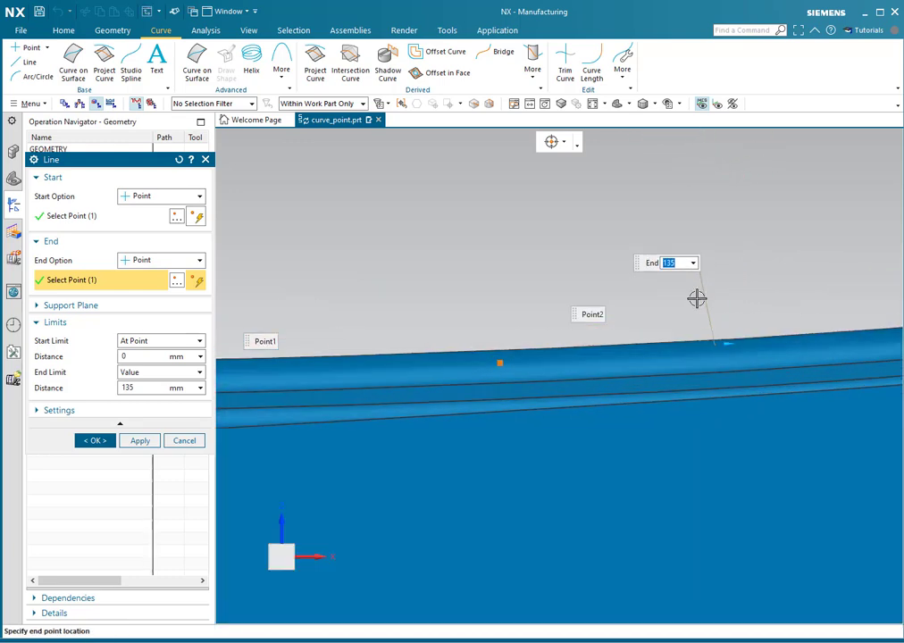
- Extend the line's end limit to 155.5 mm and finish creating the line
{"action": "left_click_drag", "start_coordinate": [730, 340], "coordinate": [853, 245]}
{"action": "scroll", "coordinate": [583, 323], "scroll_direction": "down", "scroll_amount": 3}
{"action": "scroll", "coordinate": [799, 301], "scroll_direction": "up", "scroll_amount": 4}
{"action": "scroll", "coordinate": [698, 264], "scroll_direction": "down", "scroll_amount": 3}
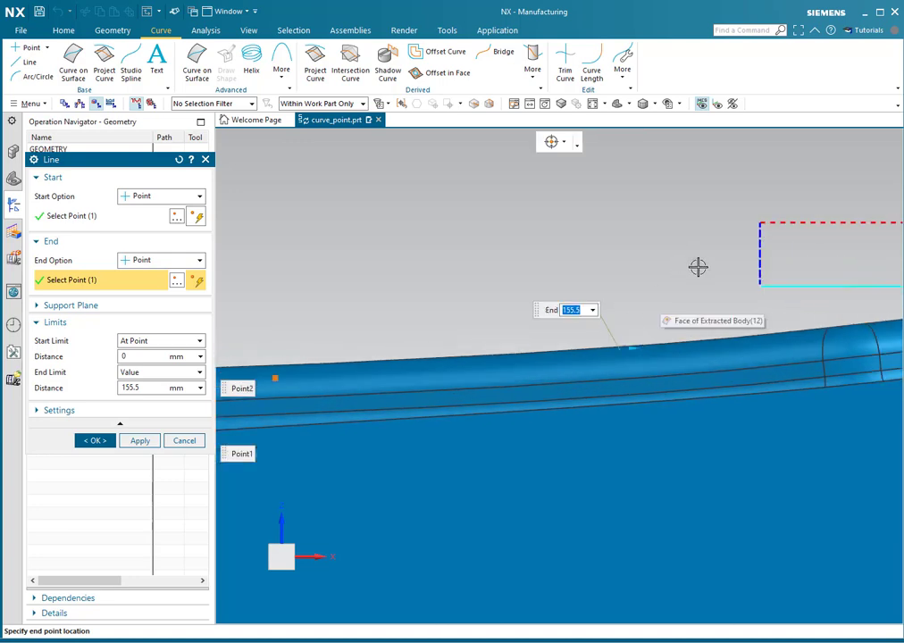
{"action": "middle_click_drag", "start_coordinate": [635, 357], "coordinate": [297, 304]}
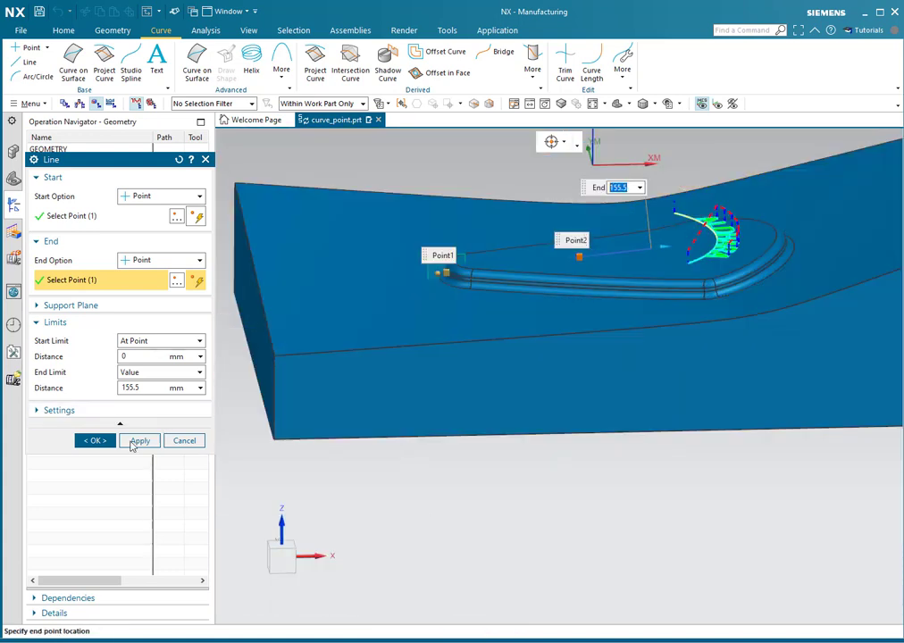
{"action": "left_click", "coordinate": [94, 440]}
{"action": "middle_click_drag", "start_coordinate": [534, 290], "coordinate": [549, 322]}
- Edit the Curve/Point drive method of the CURVE_DRIVE_1 operation and remove all of its lettering drive sets
{"action": "right_click", "coordinate": [98, 214]}
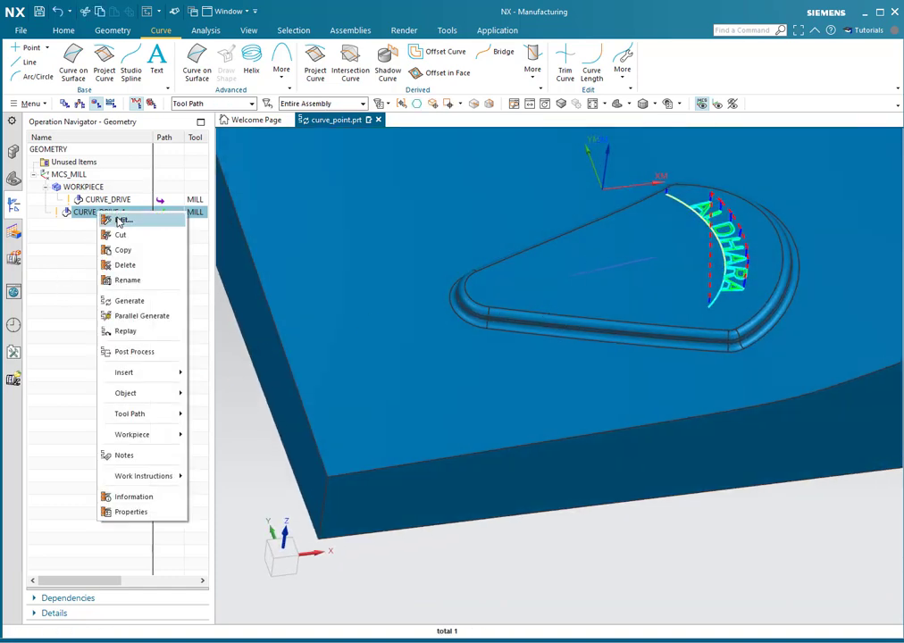
{"action": "left_click", "coordinate": [121, 220]}
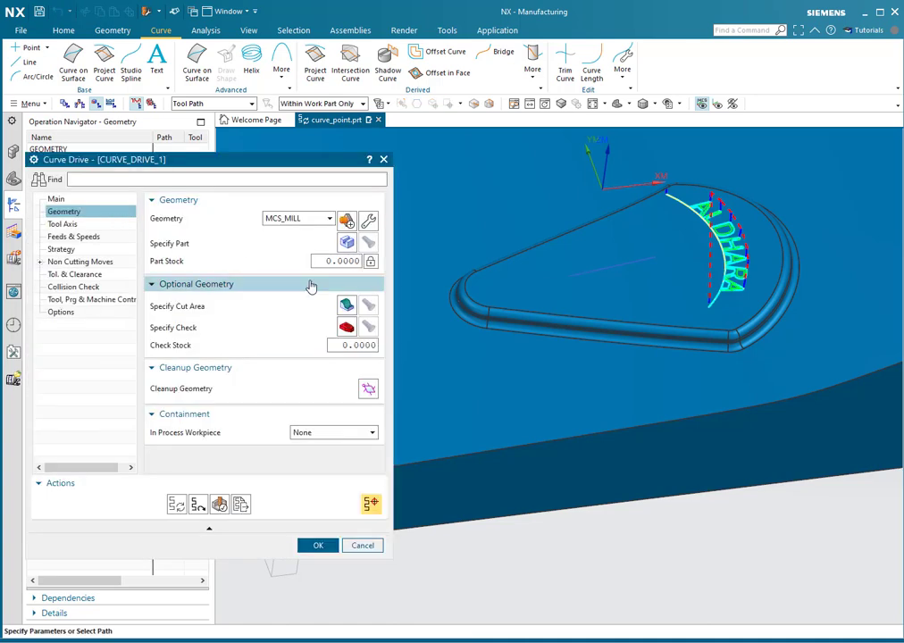
{"action": "left_click", "coordinate": [90, 198]}
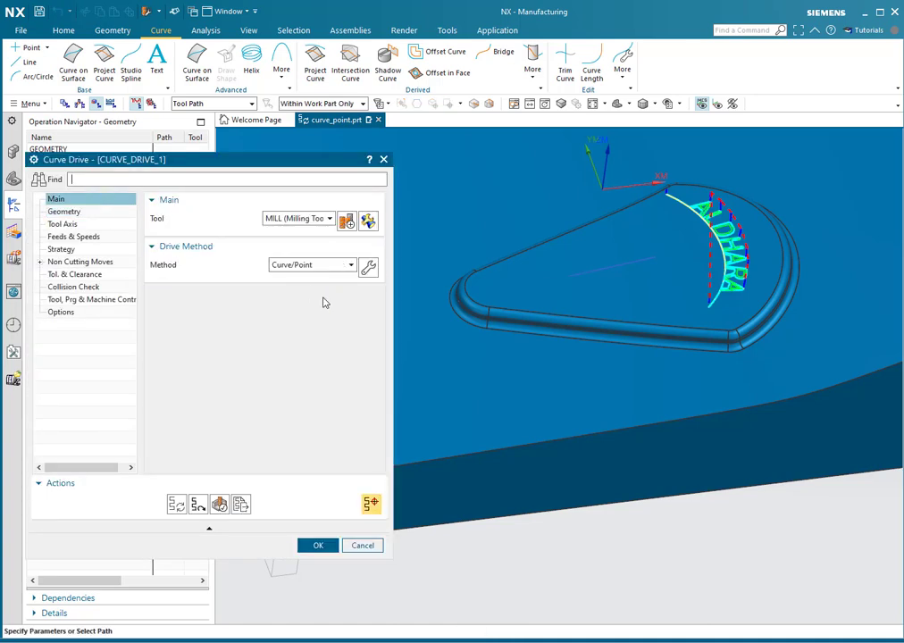
{"action": "left_click", "coordinate": [367, 266]}
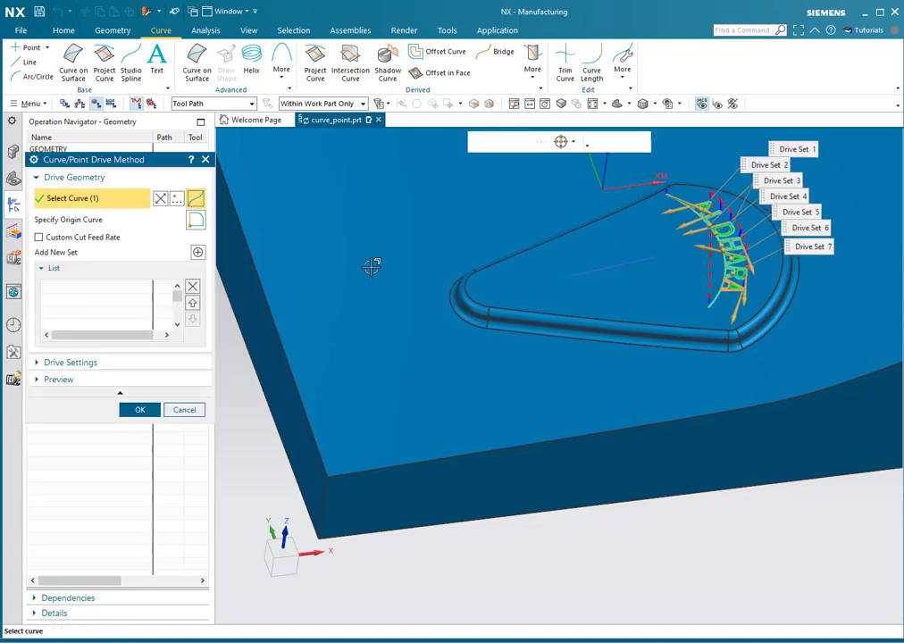
{"action": "left_click", "coordinate": [193, 286]}
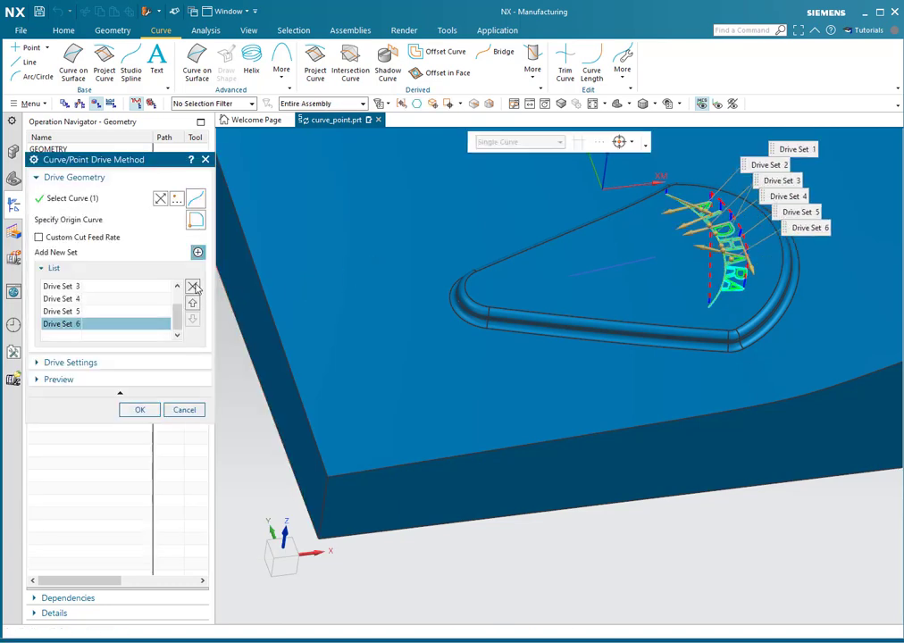
{"action": "left_click", "coordinate": [192, 286]}
{"action": "left_click", "coordinate": [193, 286]}
{"action": "left_click", "coordinate": [193, 287]}
{"action": "left_click", "coordinate": [193, 287]}
{"action": "left_click", "coordinate": [193, 287]}
{"action": "left_click", "coordinate": [193, 287]}
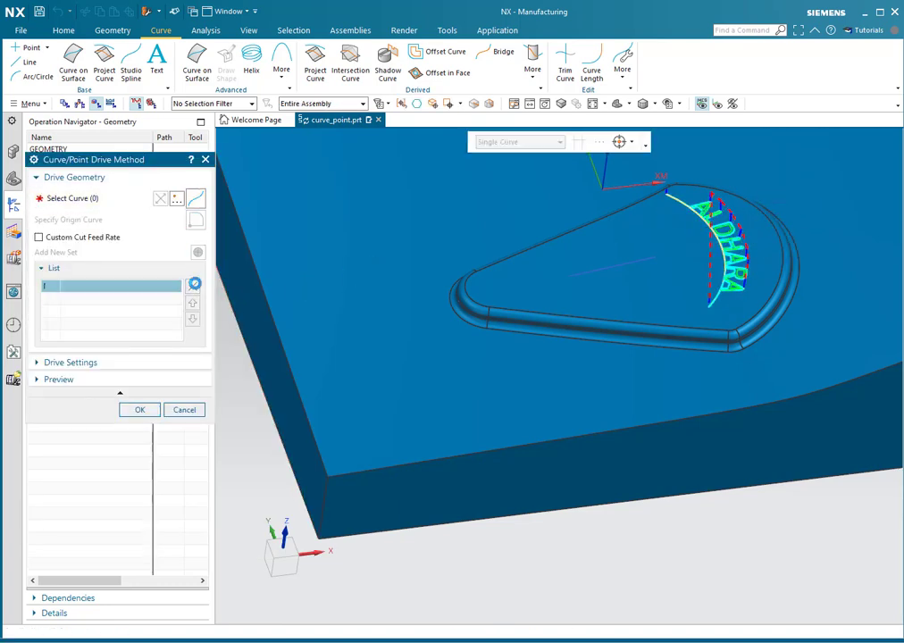
- Restrict selection to curves and use the straight line from the groove's narrow corner as the only drive curve
{"action": "scroll", "coordinate": [439, 277], "scroll_direction": "up", "scroll_amount": 5}
{"action": "scroll", "coordinate": [382, 314], "scroll_direction": "down", "scroll_amount": 4}
{"action": "middle_click_drag", "start_coordinate": [382, 314], "coordinate": [385, 329]}
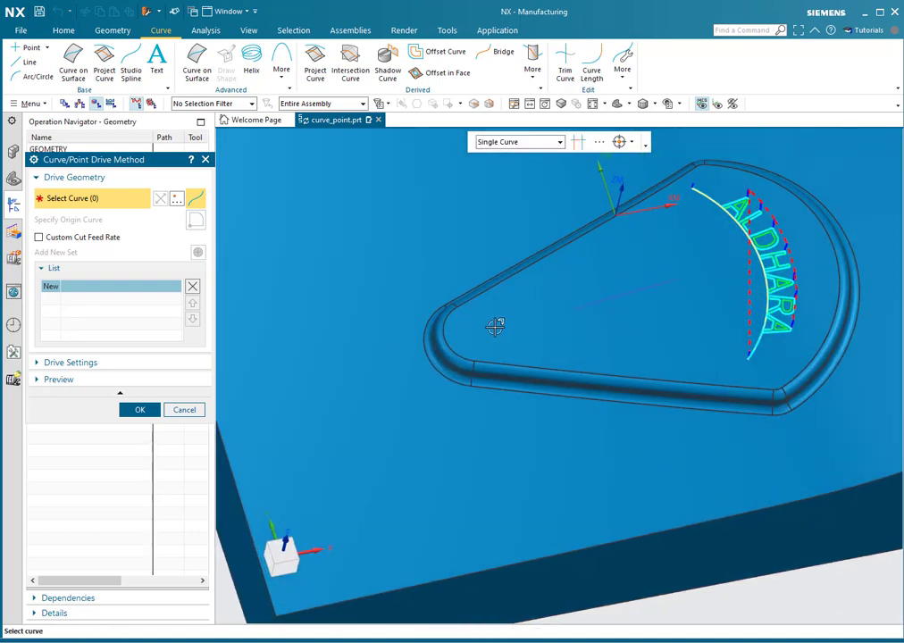
{"action": "left_click", "coordinate": [227, 104]}
{"action": "left_click", "coordinate": [201, 132]}
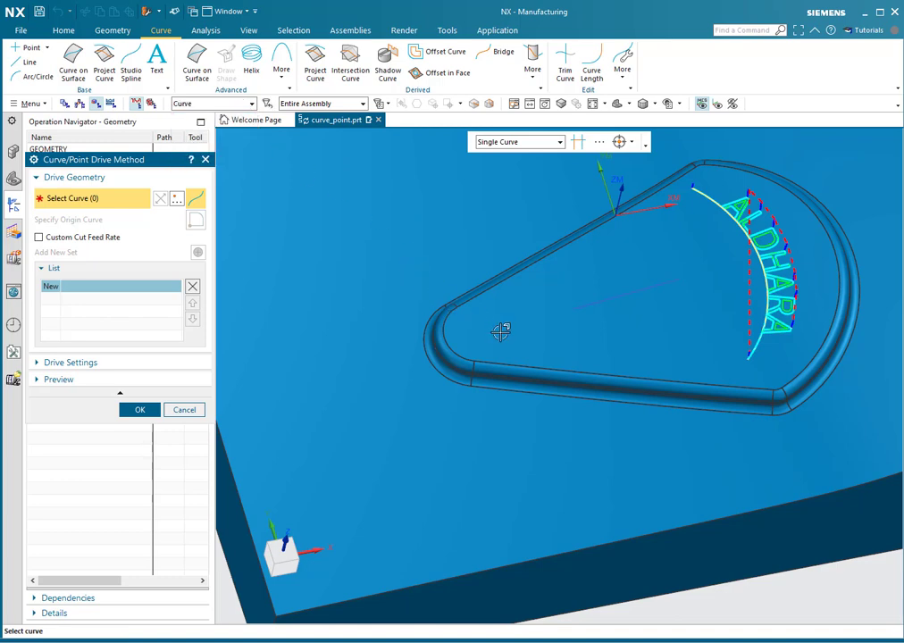
{"action": "left_click", "coordinate": [592, 302]}
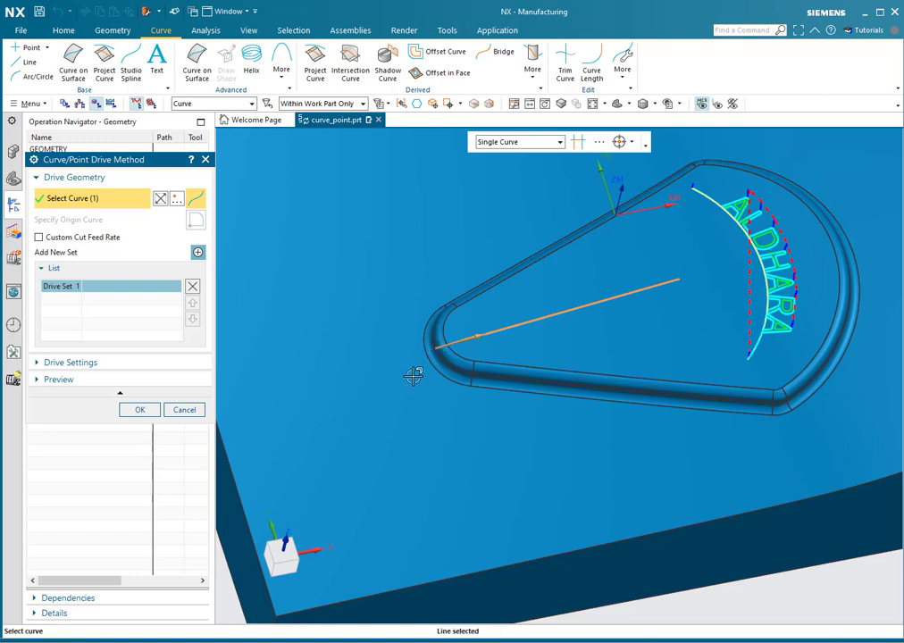
{"action": "middle_click_drag", "start_coordinate": [413, 375], "coordinate": [439, 286]}
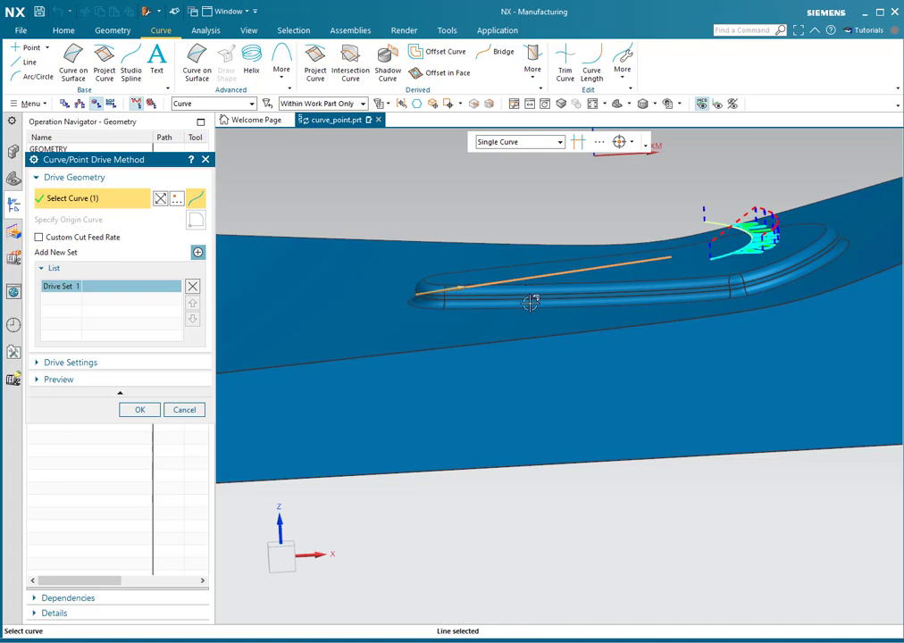
{"action": "middle_click_drag", "start_coordinate": [530, 303], "coordinate": [541, 329]}
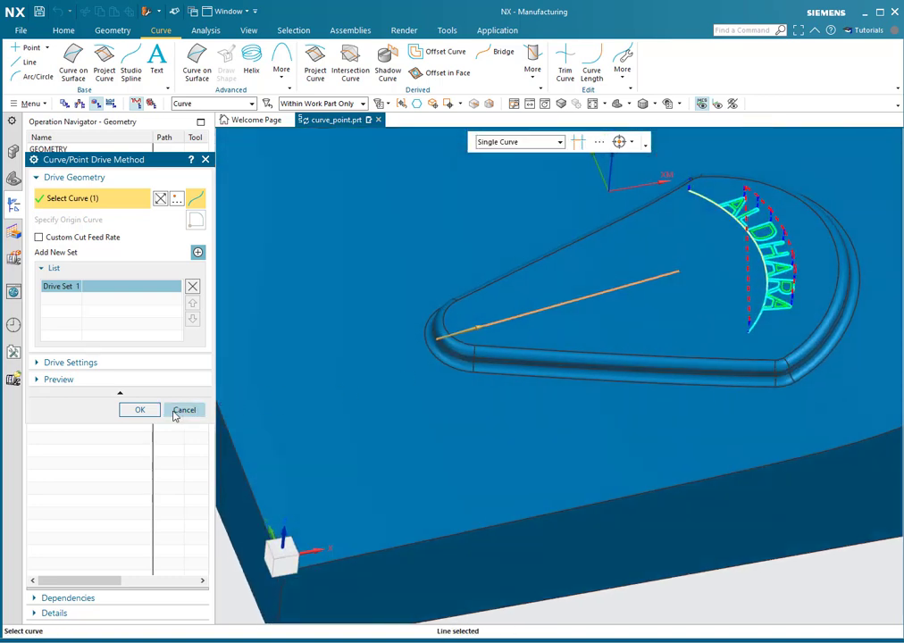
{"action": "left_click", "coordinate": [139, 410]}
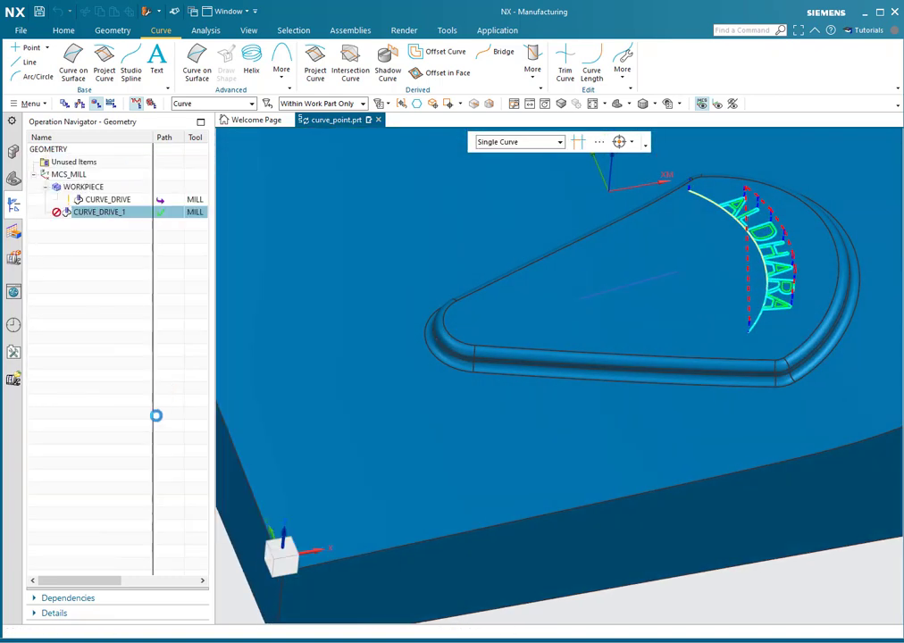
- Generate the CURVE_DRIVE_1 tool path and inspect its entry at the groove's narrow corner
{"action": "left_click", "coordinate": [178, 501]}
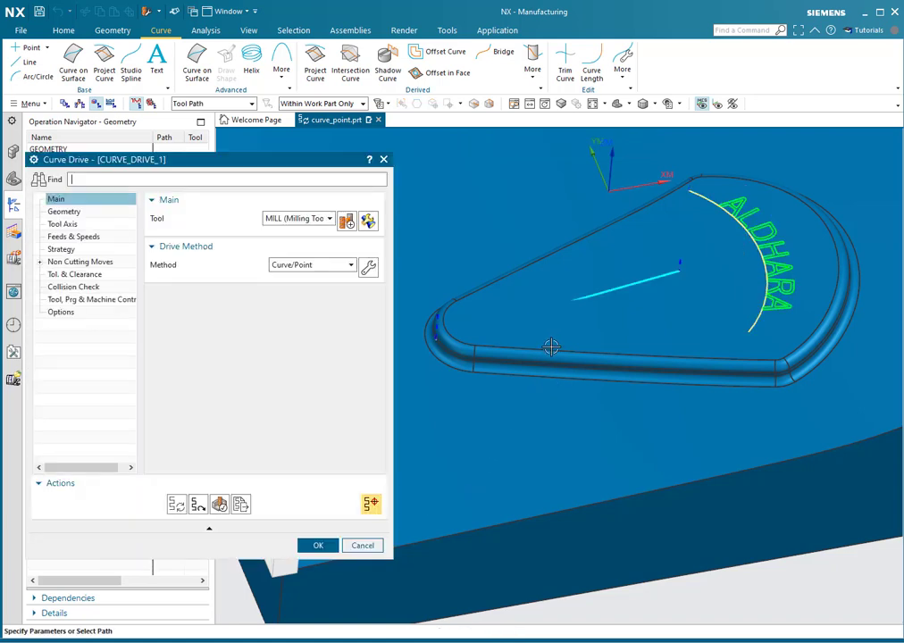
{"action": "middle_click_drag", "start_coordinate": [548, 347], "coordinate": [441, 310]}
{"action": "scroll", "coordinate": [441, 310], "scroll_direction": "up", "scroll_amount": 4}
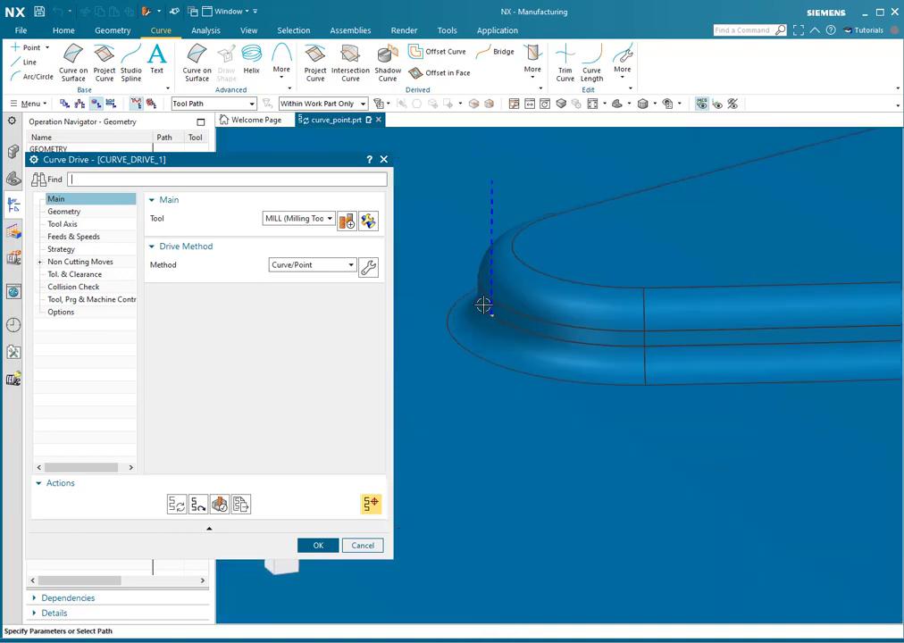
- Set the open area engage arc radius of CURVE_DRIVE_1 to 10 mm
{"action": "left_click", "coordinate": [40, 262]}
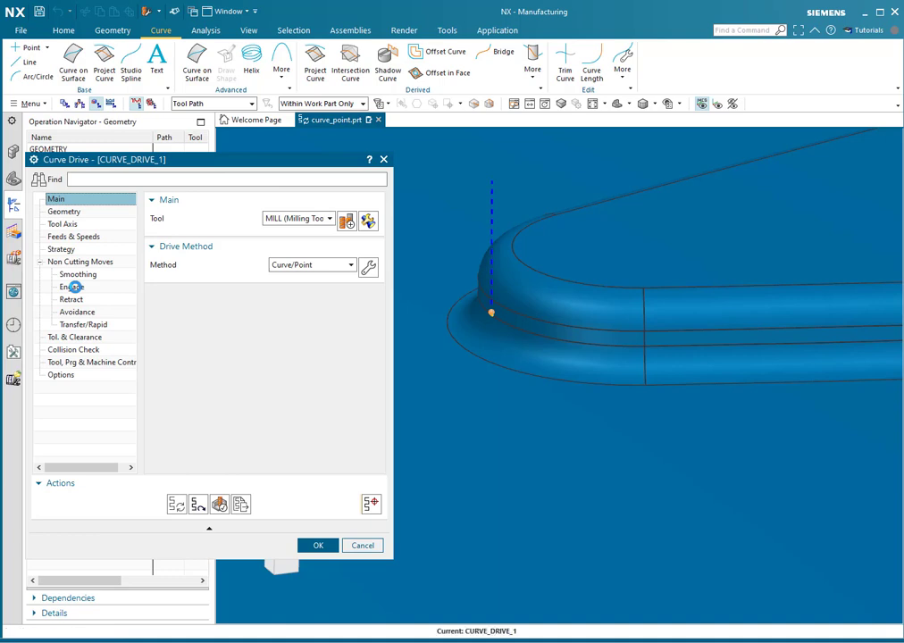
{"action": "left_click", "coordinate": [71, 287]}
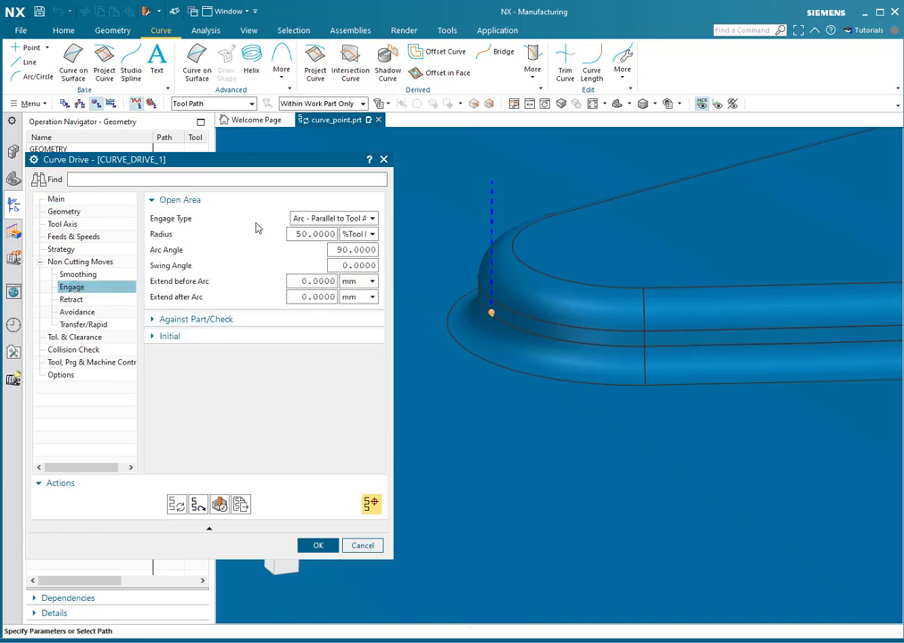
{"action": "mouse_move", "coordinate": [329, 219]}
{"action": "left_click", "coordinate": [313, 233]}
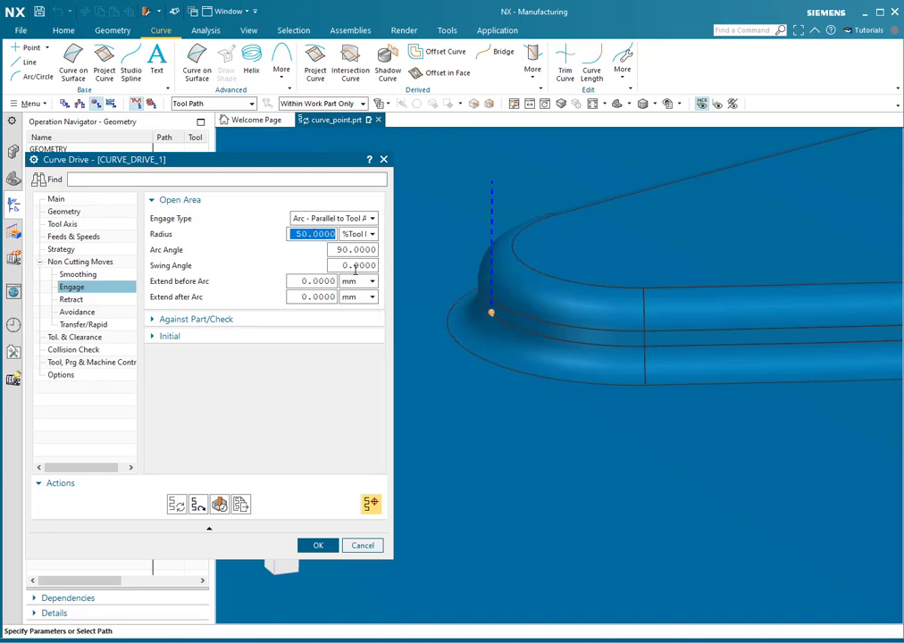
{"action": "type", "text": "10"}
{"action": "key", "text": "Tab"}
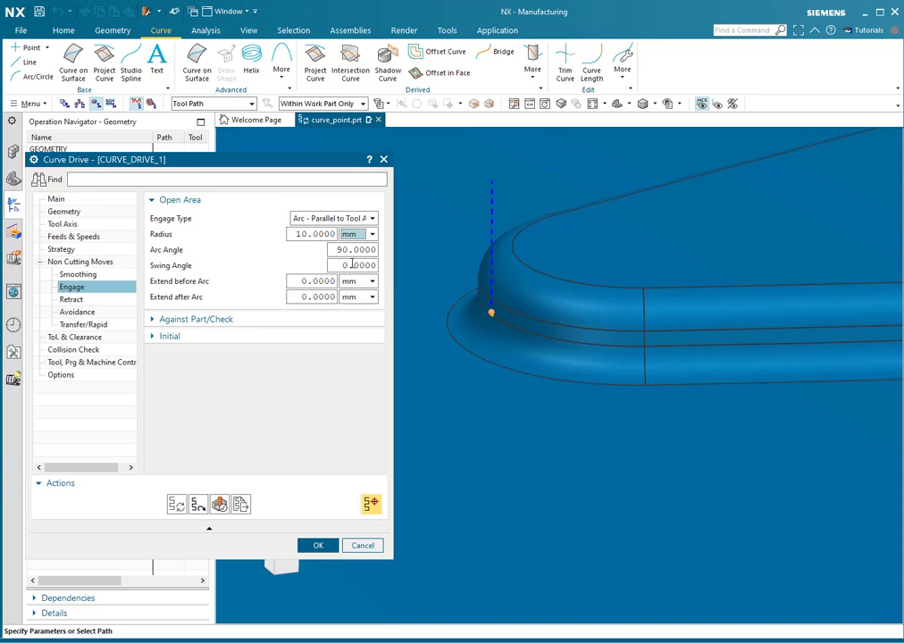
- Regenerate the tool path with the new engage radius and inspect the arcs at both ends of the line
{"action": "left_click", "coordinate": [183, 498]}
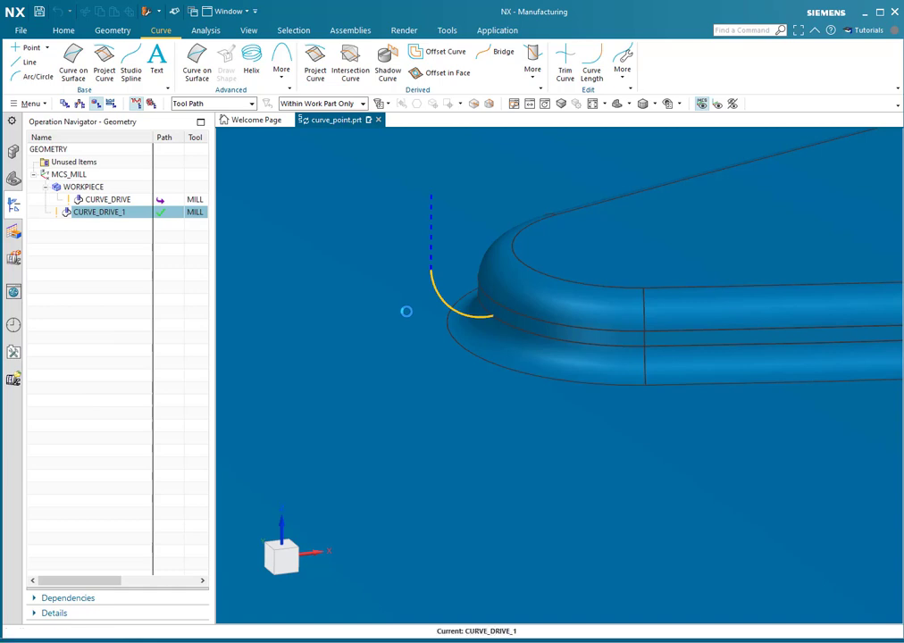
{"action": "scroll", "coordinate": [407, 311], "scroll_direction": "down", "scroll_amount": 6}
{"action": "scroll", "coordinate": [671, 259], "scroll_direction": "up", "scroll_amount": 4}
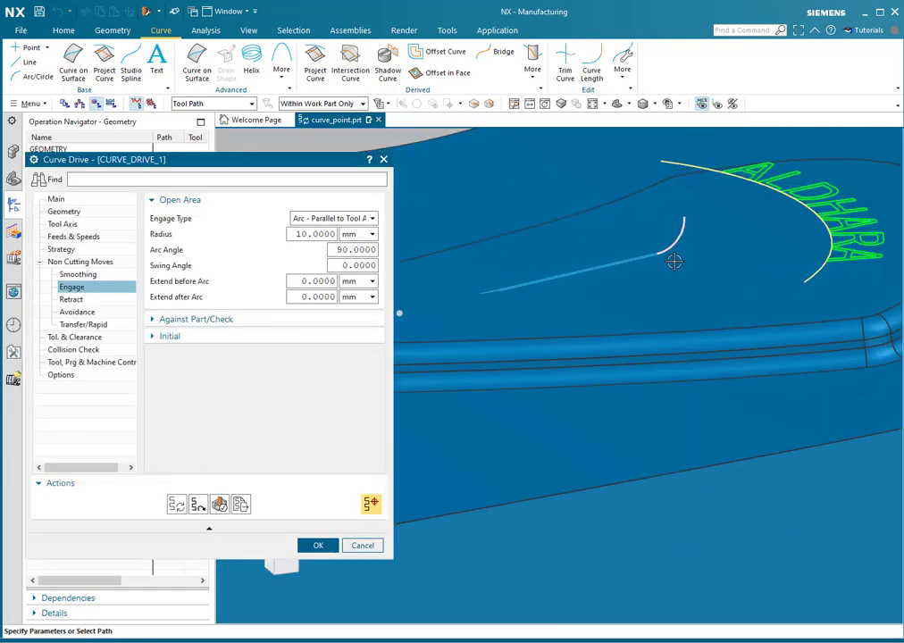
{"action": "middle_click_drag", "start_coordinate": [666, 266], "coordinate": [687, 265]}
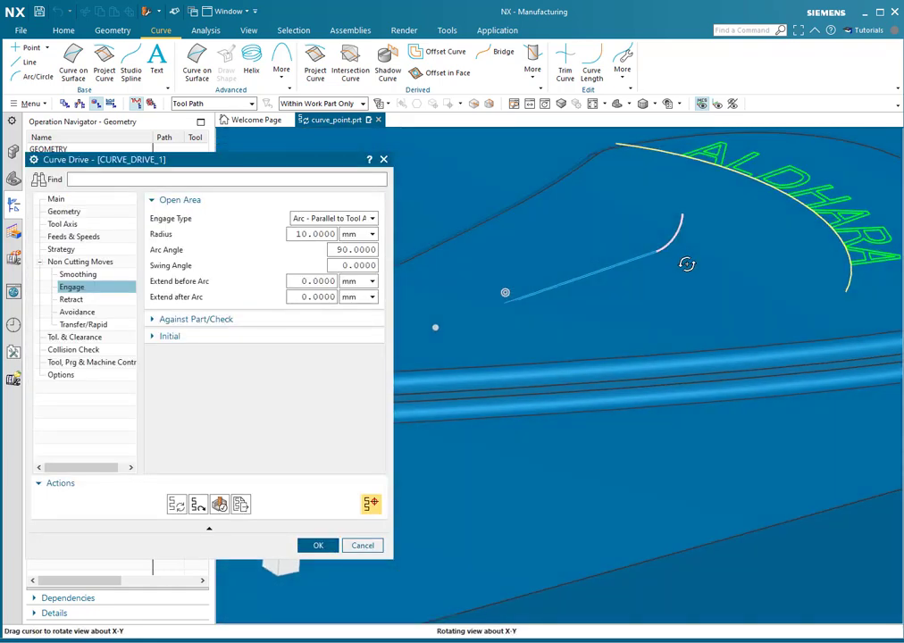
{"action": "scroll", "coordinate": [703, 233], "scroll_direction": "down", "scroll_amount": 3}
{"action": "scroll", "coordinate": [700, 242], "scroll_direction": "down", "scroll_amount": 2}
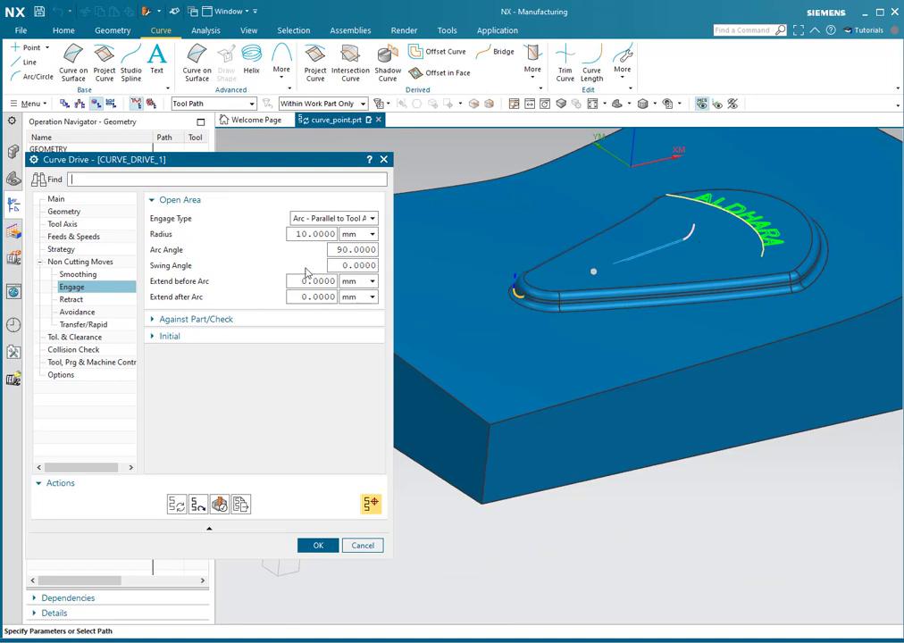
- Create a ball mill for the operation with a ball diameter of 6 mm
{"action": "left_click", "coordinate": [58, 199]}
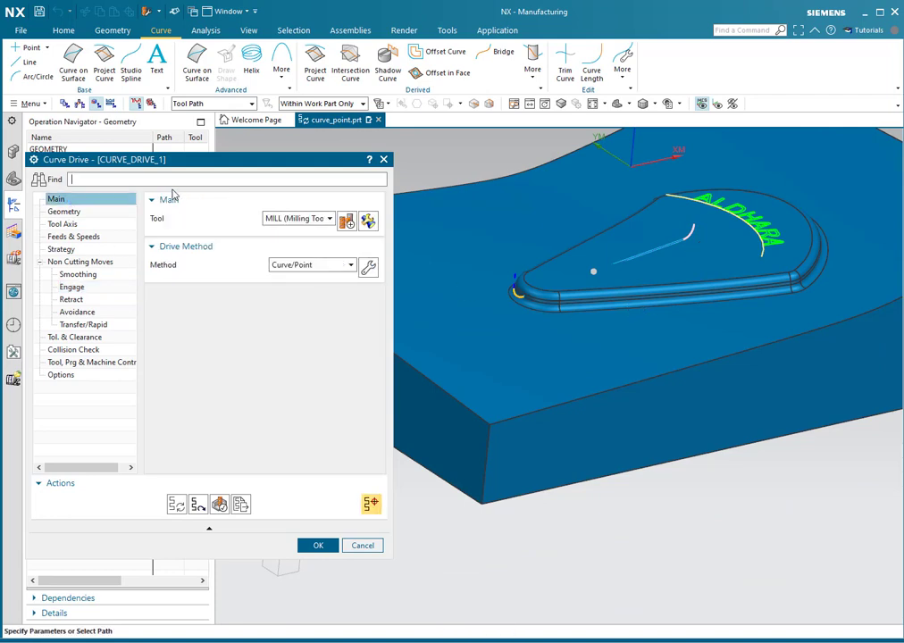
{"action": "left_click", "coordinate": [345, 223]}
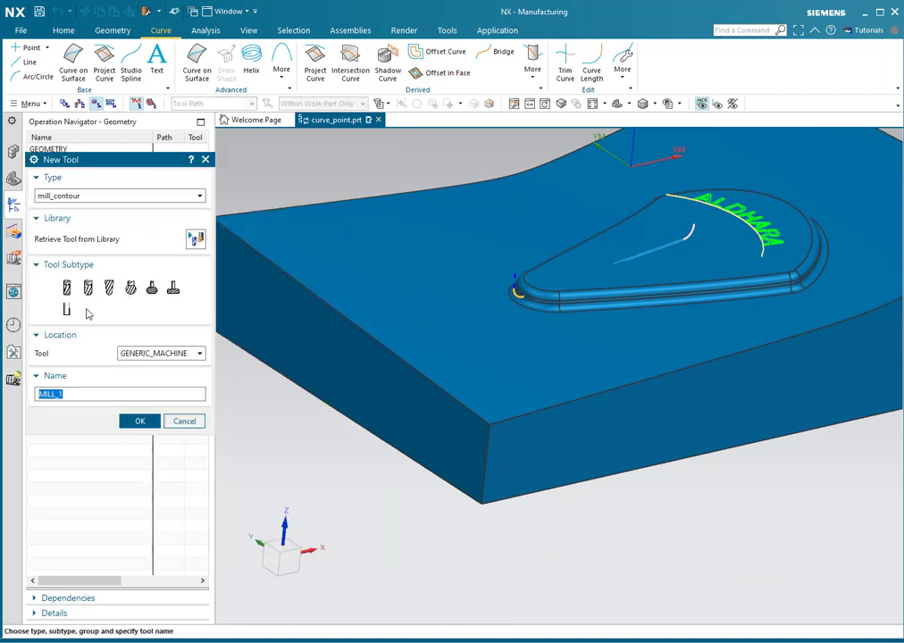
{"action": "left_click", "coordinate": [109, 288]}
{"action": "left_click", "coordinate": [140, 421]}
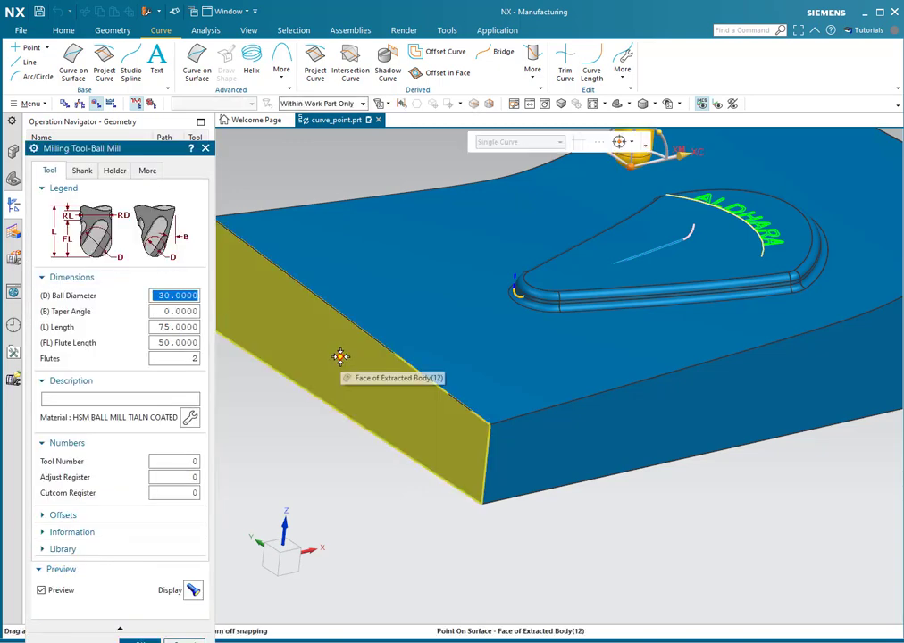
{"action": "type", "text": "6"}
{"action": "key", "text": "Tab"}
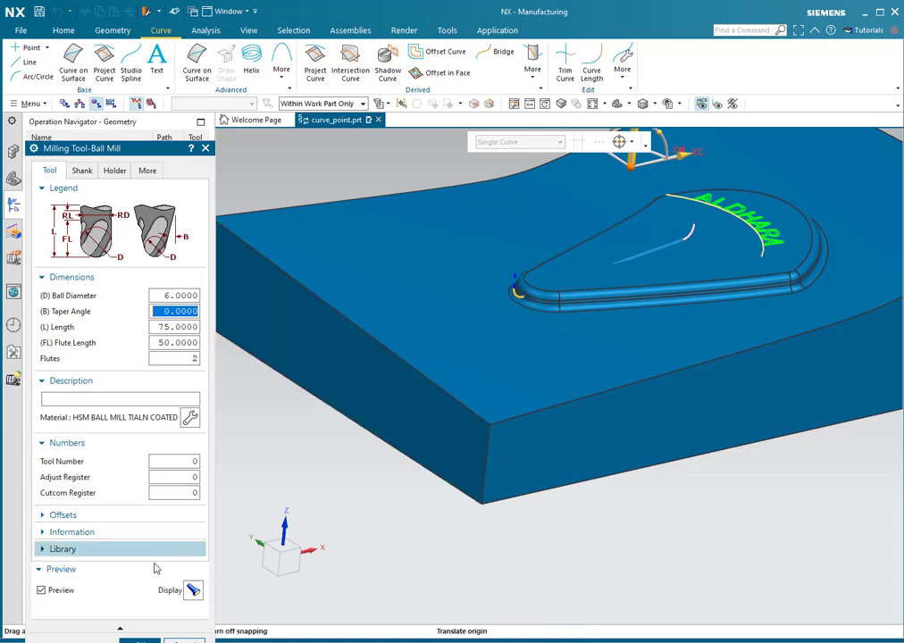
{"action": "left_click", "coordinate": [141, 640]}
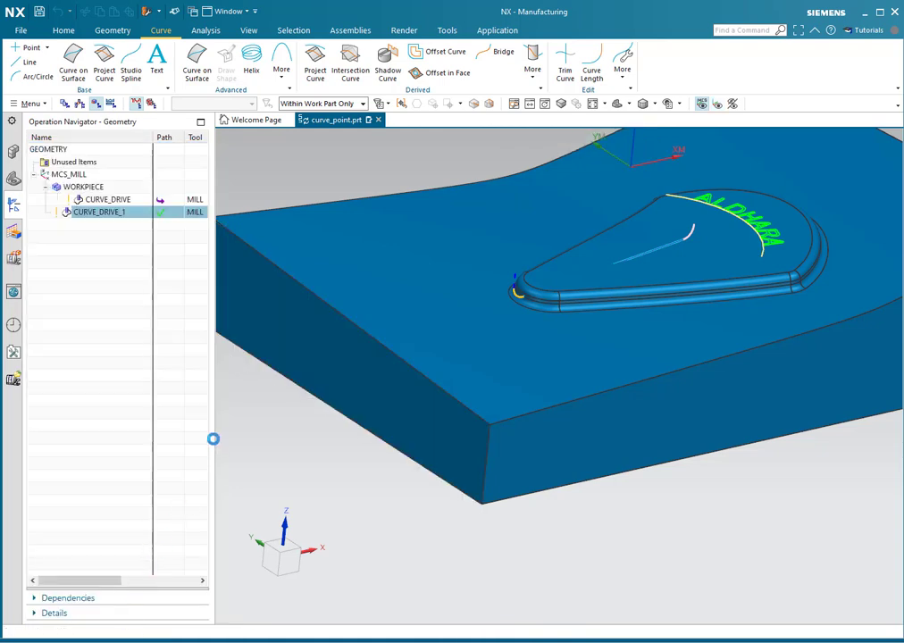
- Regenerate the CURVE_DRIVE_1 tool path with the ball mill and inspect it around the groove
{"action": "left_click", "coordinate": [180, 506]}
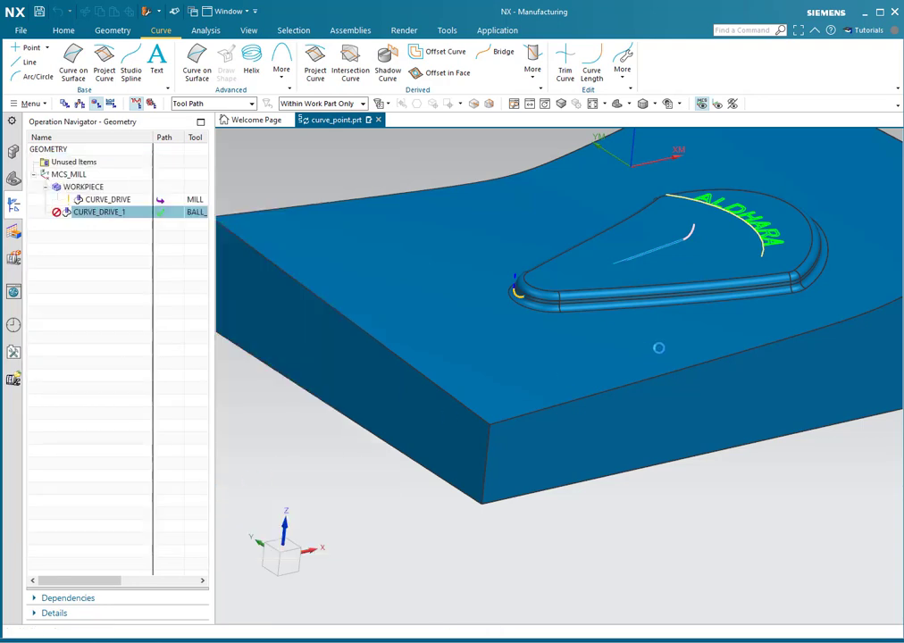
{"action": "middle_click_drag", "start_coordinate": [677, 319], "coordinate": [665, 274]}
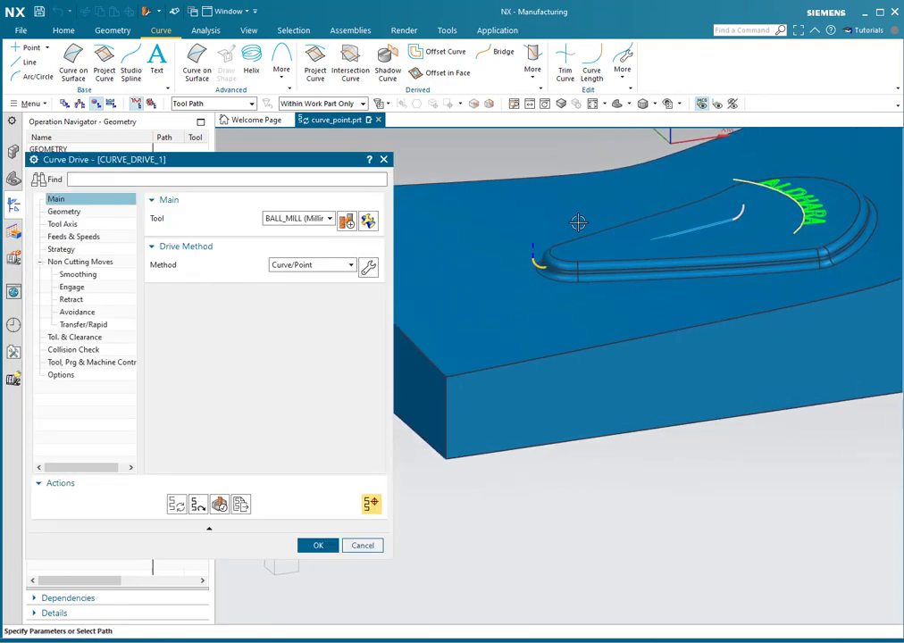
{"action": "scroll", "coordinate": [577, 221], "scroll_direction": "up", "scroll_amount": 2}
{"action": "middle_click_drag", "start_coordinate": [642, 237], "coordinate": [586, 278], "text": "shift"}
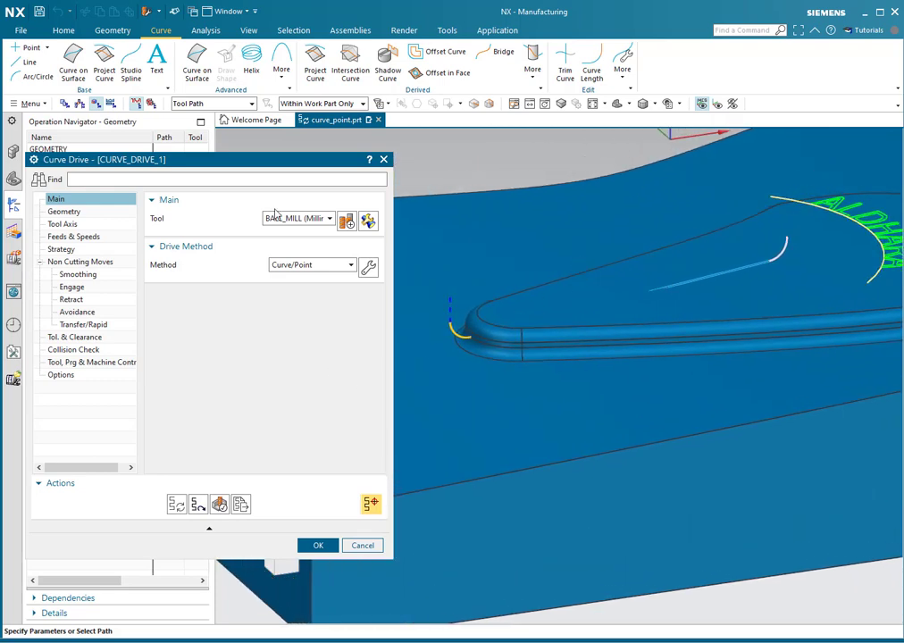
- Try a 3D Dynamic verification of the CURVE_DRIVE_1 tool path at animation speed 4
{"action": "left_click_drag", "start_coordinate": [209, 167], "coordinate": [188, 164]}
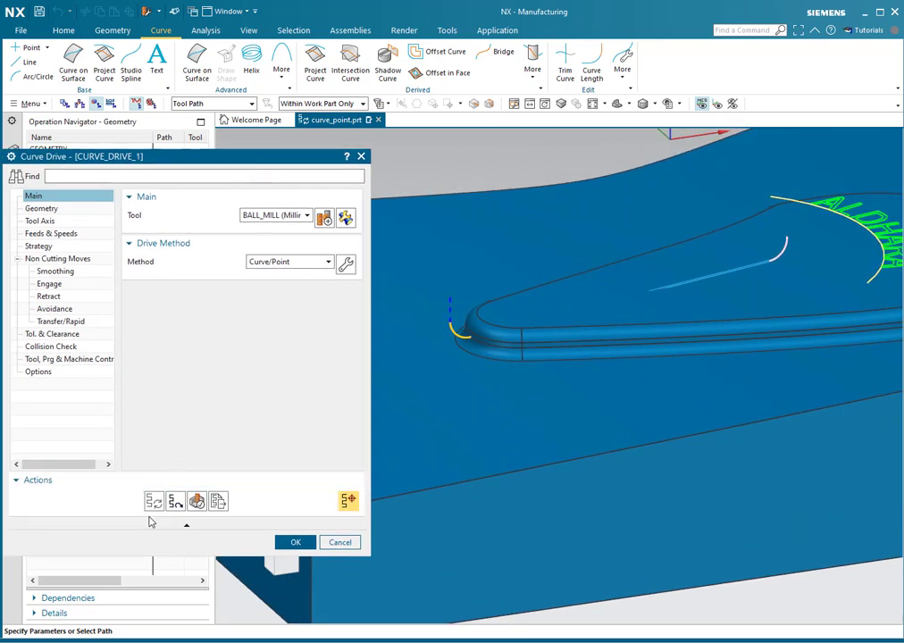
{"action": "left_click", "coordinate": [196, 501]}
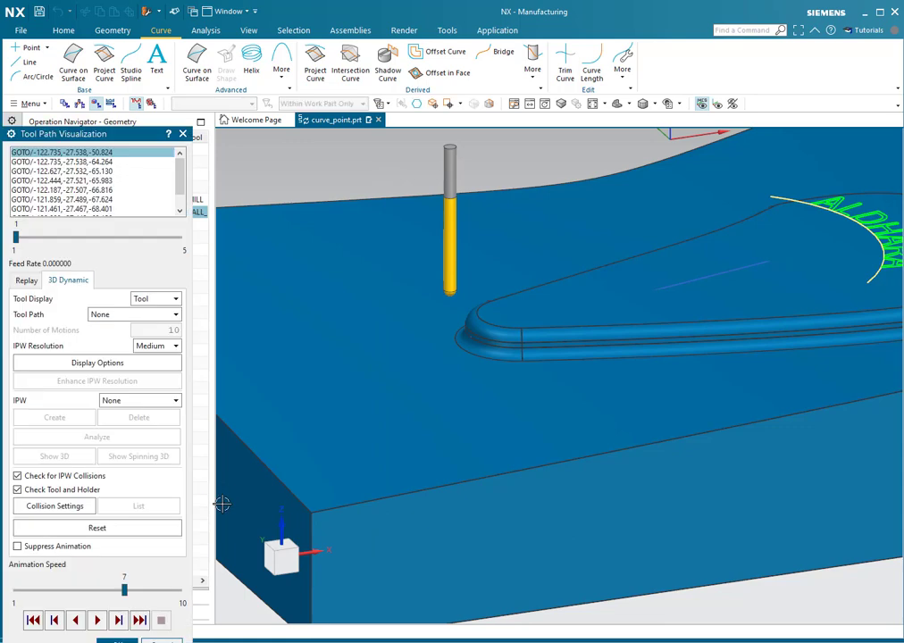
{"action": "left_click", "coordinate": [82, 589]}
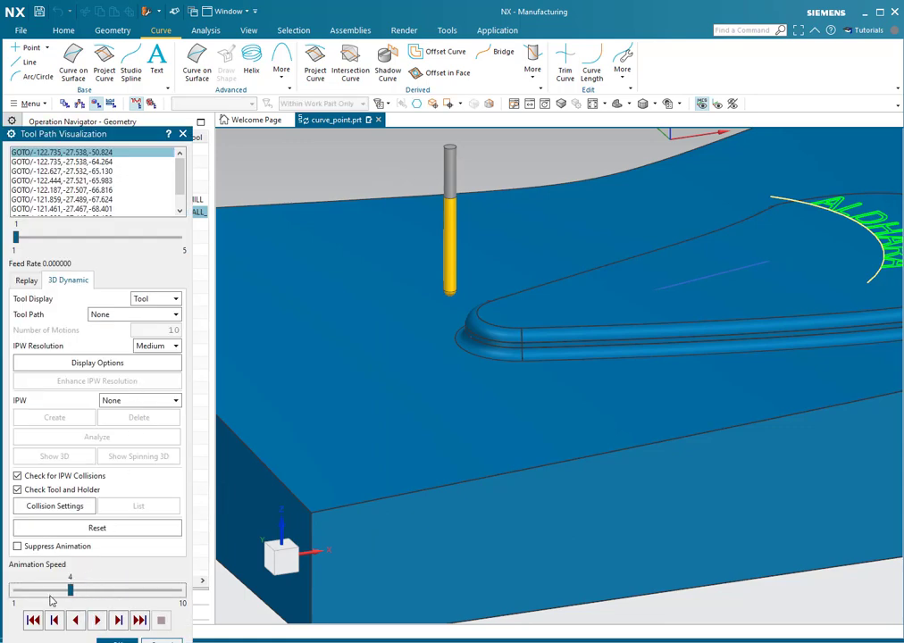
{"action": "left_click", "coordinate": [99, 621]}
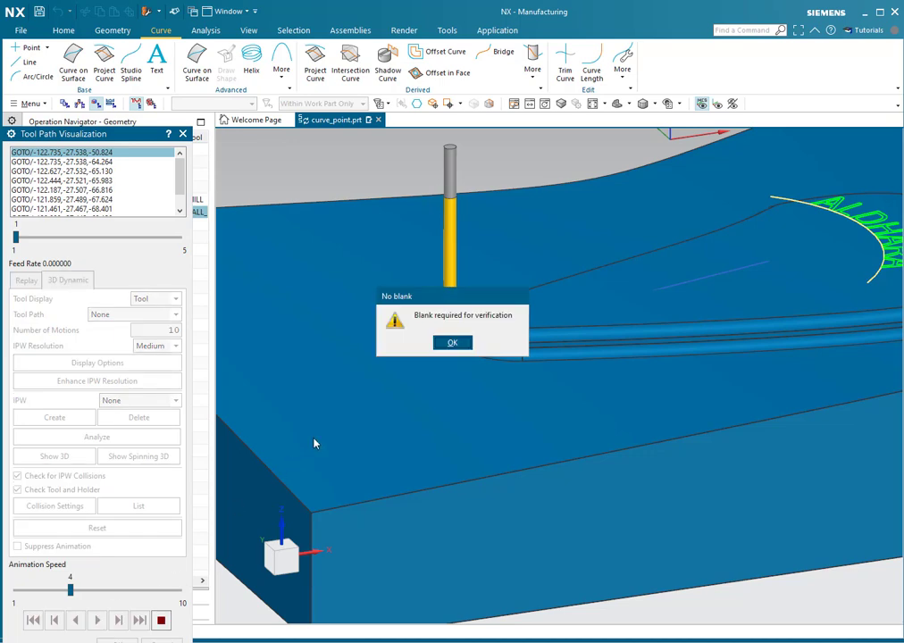
{"action": "left_click", "coordinate": [452, 342]}
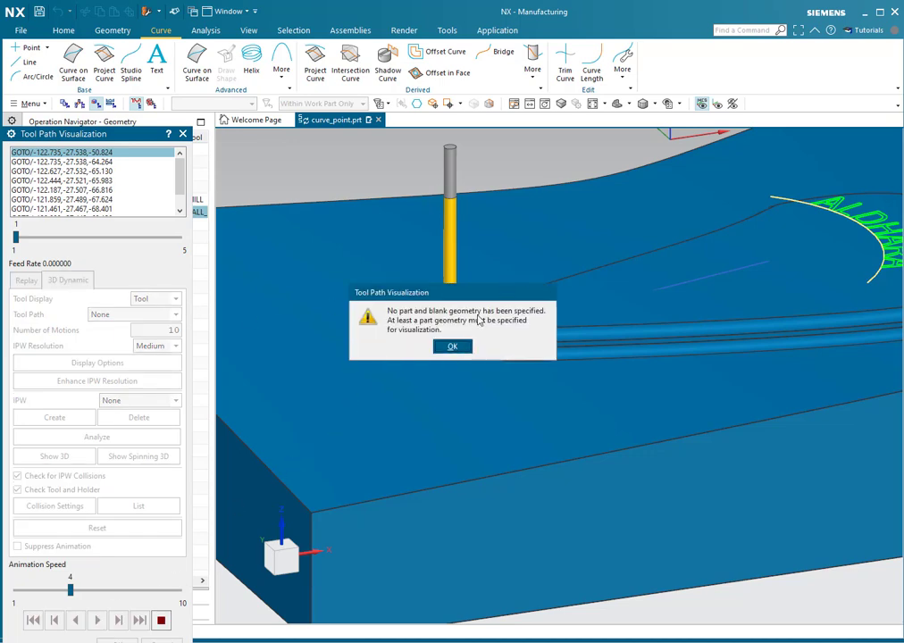
{"action": "left_click", "coordinate": [452, 346]}
- Replay the CURVE_DRIVE_1 tool path along the line, raise the animation speed to 5, and close the visualization
{"action": "left_click", "coordinate": [26, 281]}
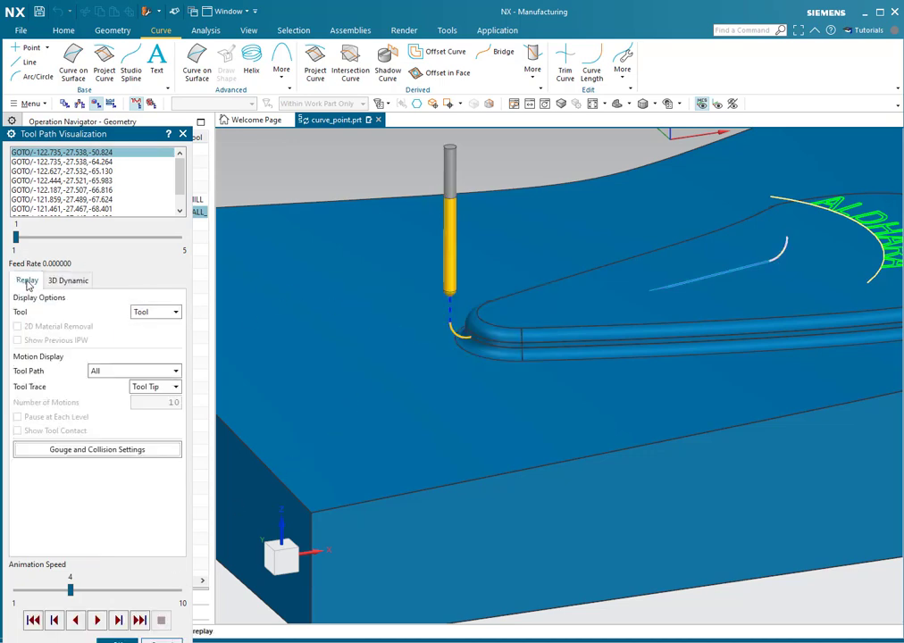
{"action": "left_click", "coordinate": [69, 280]}
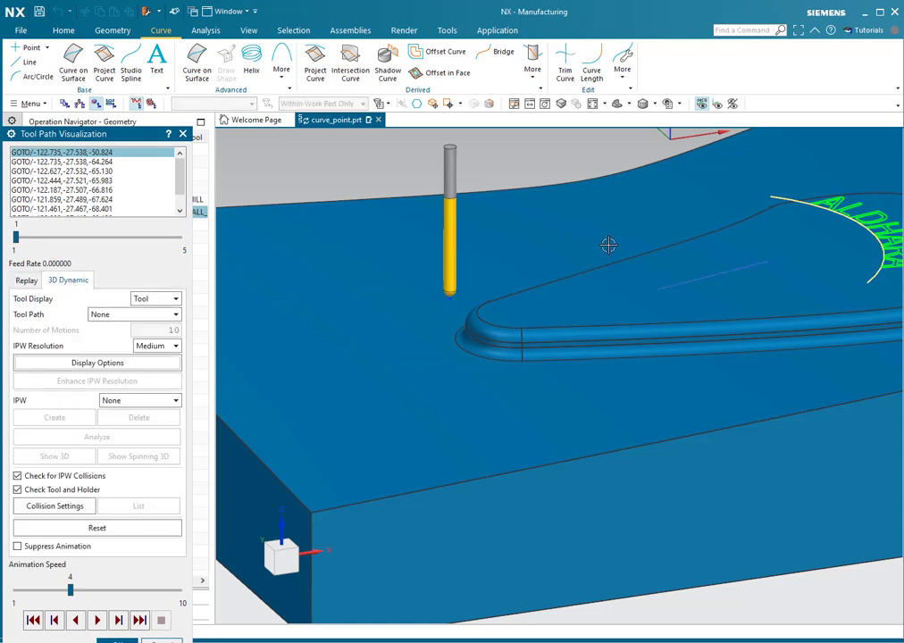
{"action": "left_click", "coordinate": [26, 281]}
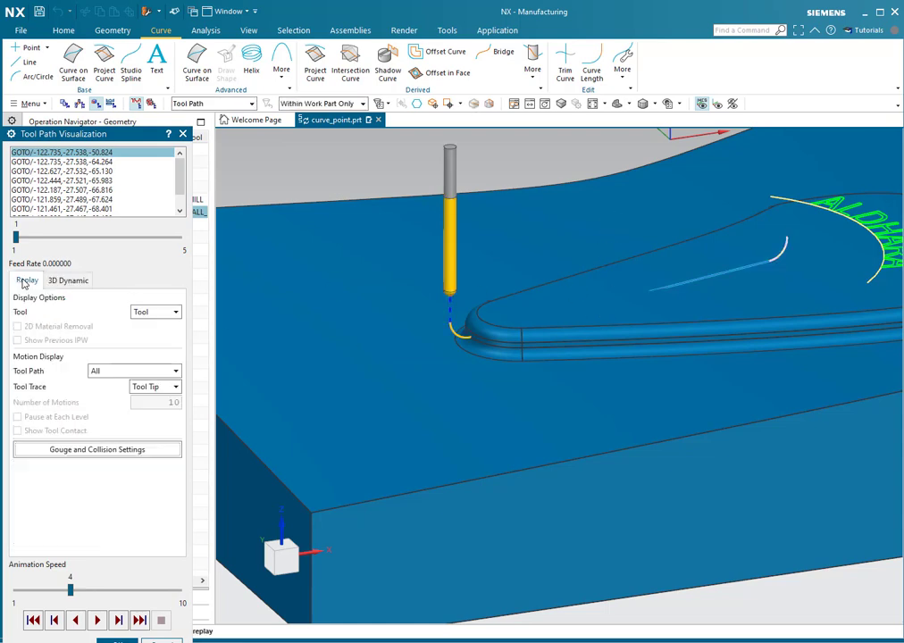
{"action": "left_click", "coordinate": [98, 620]}
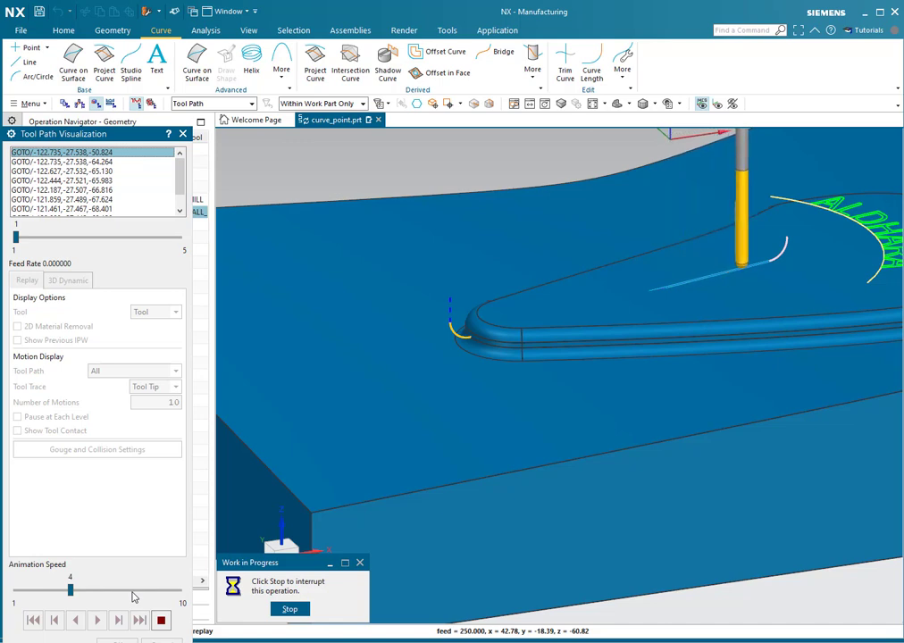
{"action": "left_click", "coordinate": [133, 593]}
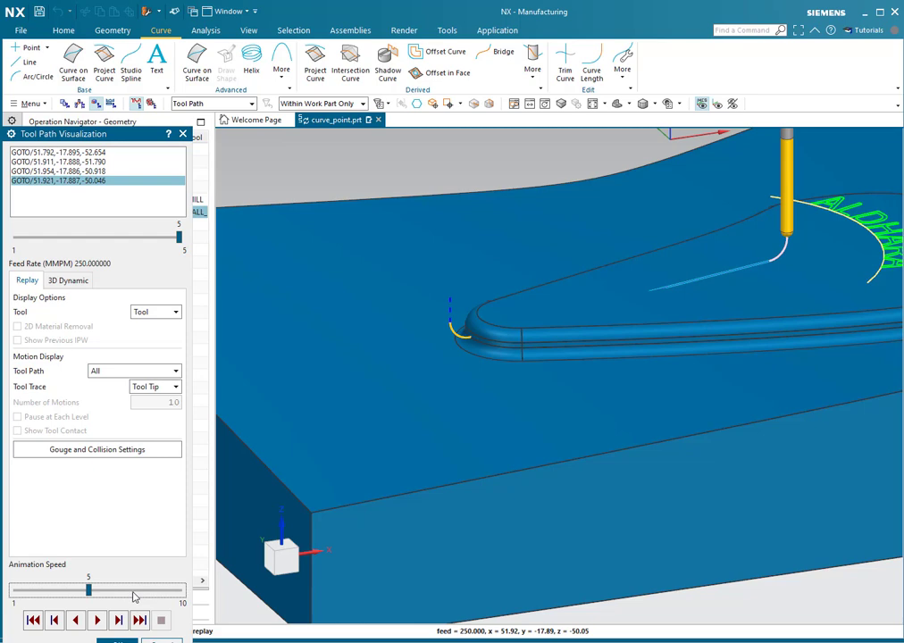
{"action": "left_click", "coordinate": [118, 639]}
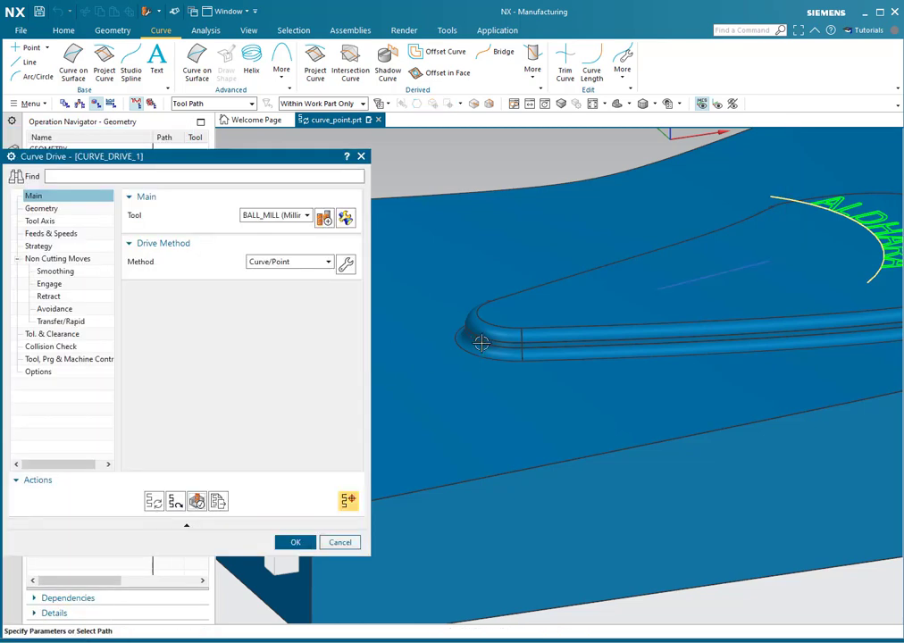
- Accept the CURVE_DRIVE_1 operation with its ball mill tool path
{"action": "scroll", "coordinate": [537, 280], "scroll_direction": "down", "scroll_amount": 3}
{"action": "middle_click_drag", "start_coordinate": [585, 314], "coordinate": [579, 358]}
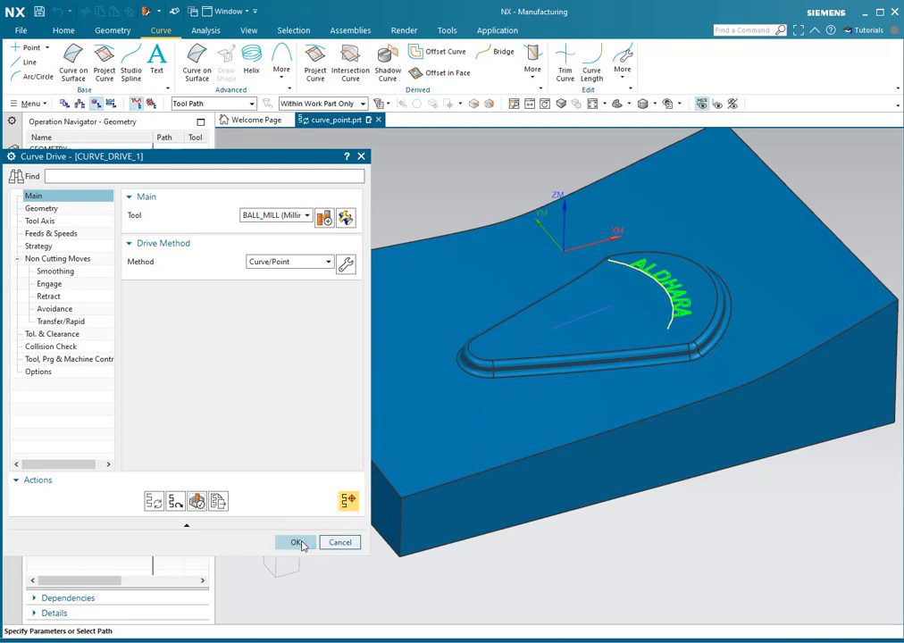
{"action": "left_click", "coordinate": [295, 542]}
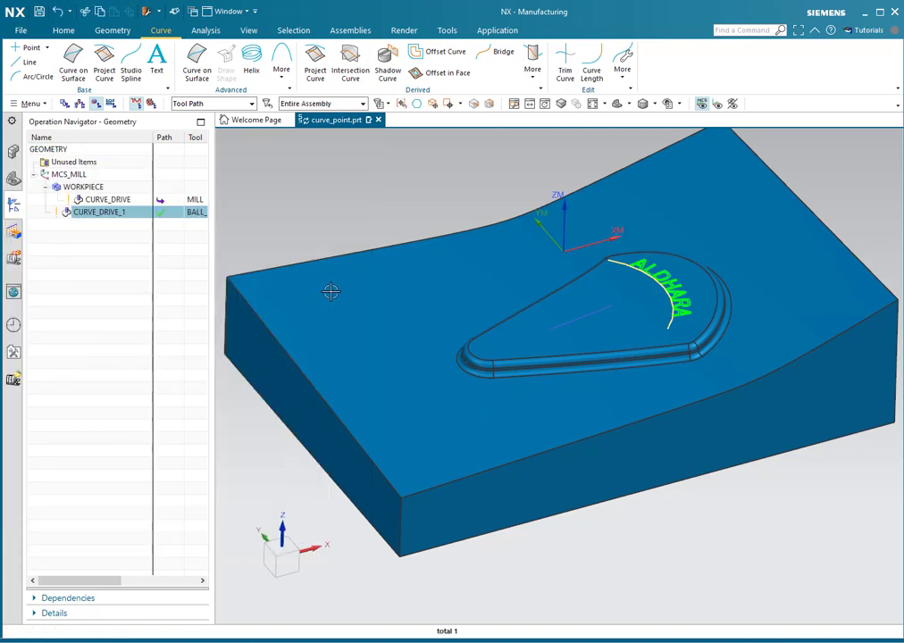
- Switch to the Shape Studio application and suppress the Edge Blend (11) feature around the base of the raised pad
{"action": "scroll", "coordinate": [540, 306], "scroll_direction": "down", "scroll_amount": 2}
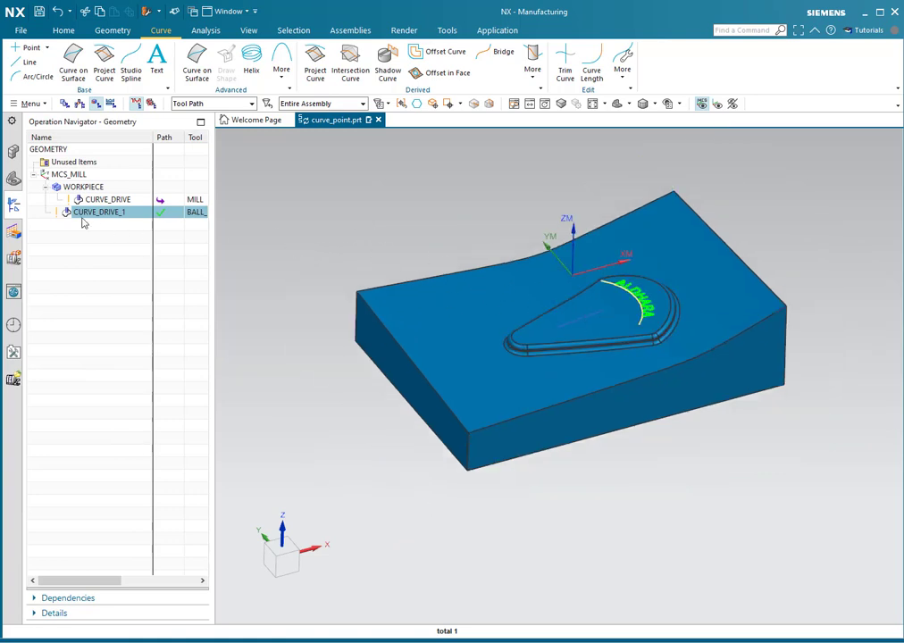
{"action": "scroll", "coordinate": [435, 223], "scroll_direction": "up", "scroll_amount": 2}
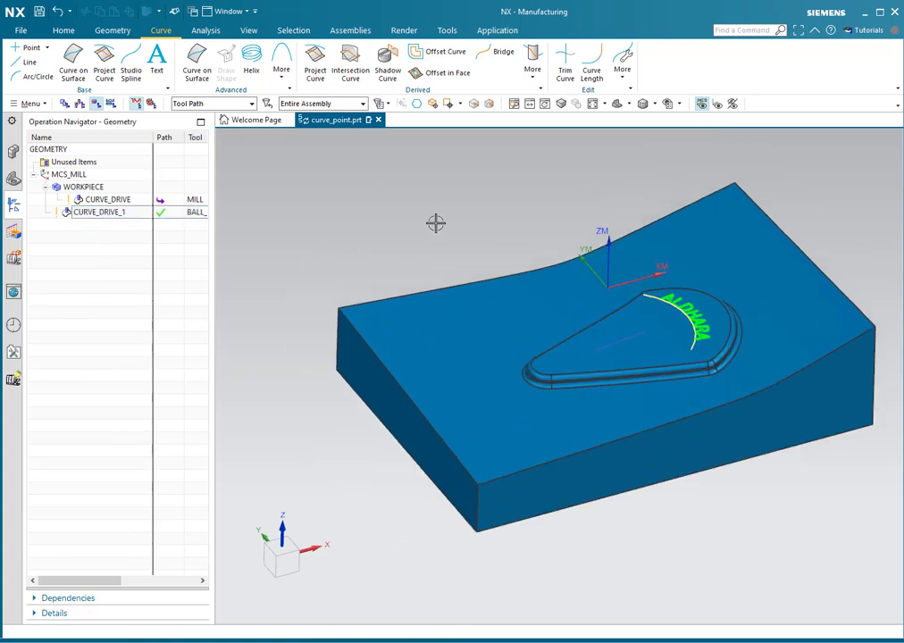
{"action": "middle_click_drag", "start_coordinate": [482, 267], "coordinate": [445, 266], "text": "shift"}
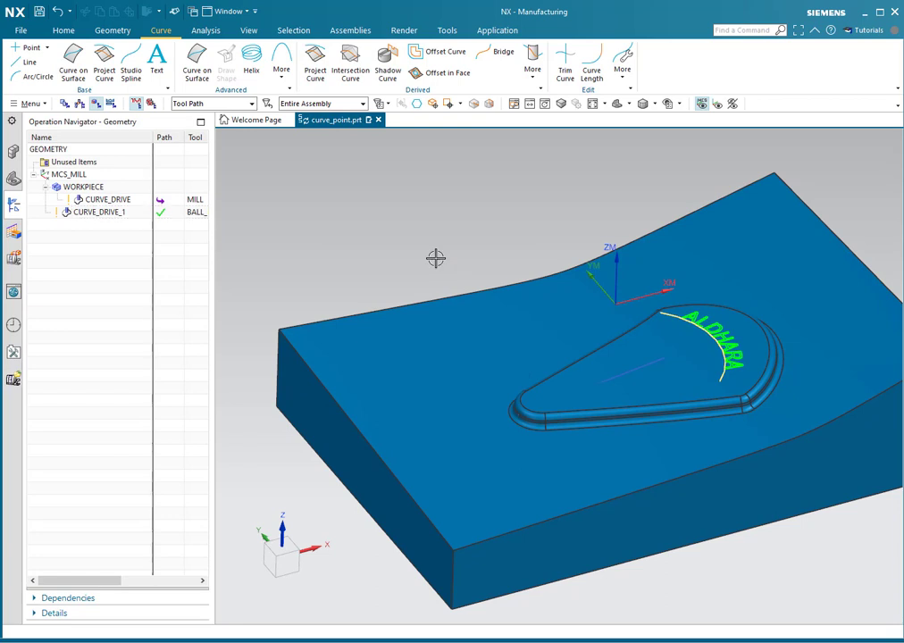
{"action": "left_click", "coordinate": [15, 180]}
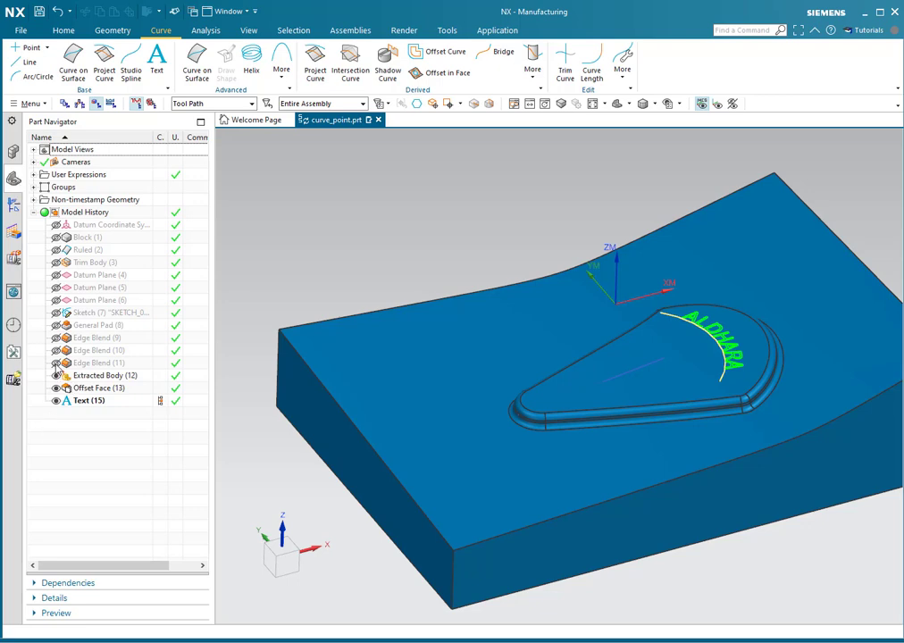
{"action": "right_click", "coordinate": [85, 363]}
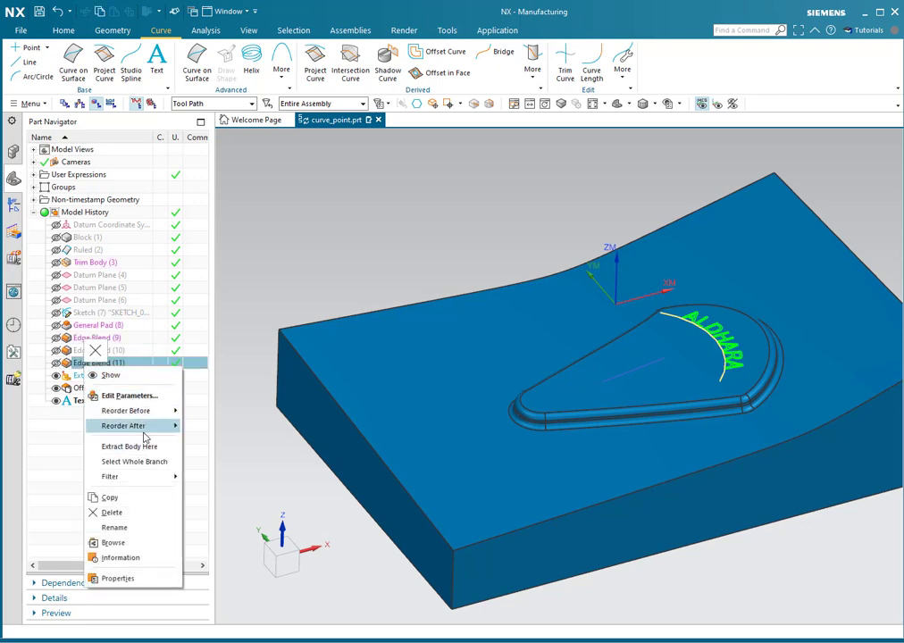
{"action": "left_click", "coordinate": [71, 361]}
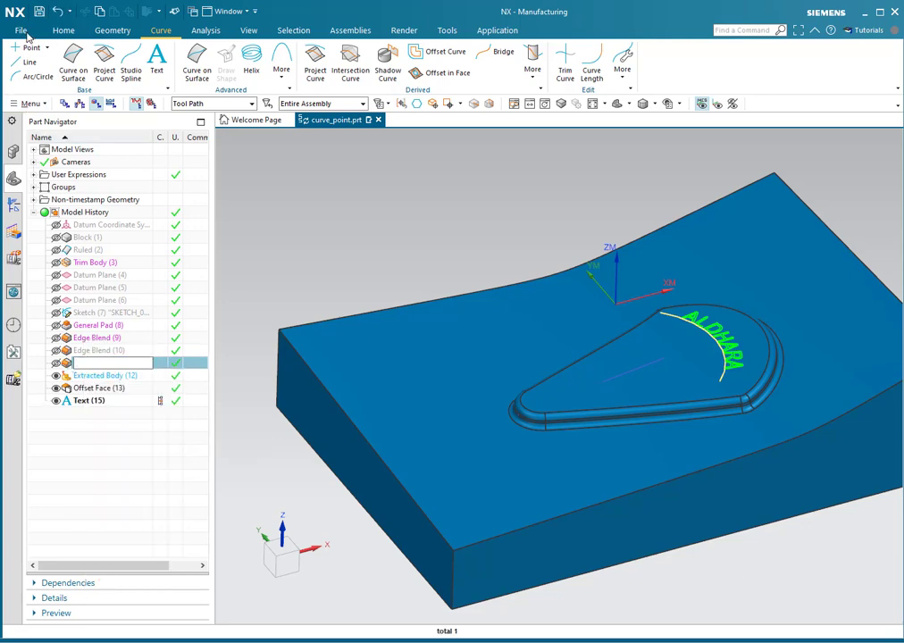
{"action": "left_click", "coordinate": [24, 32]}
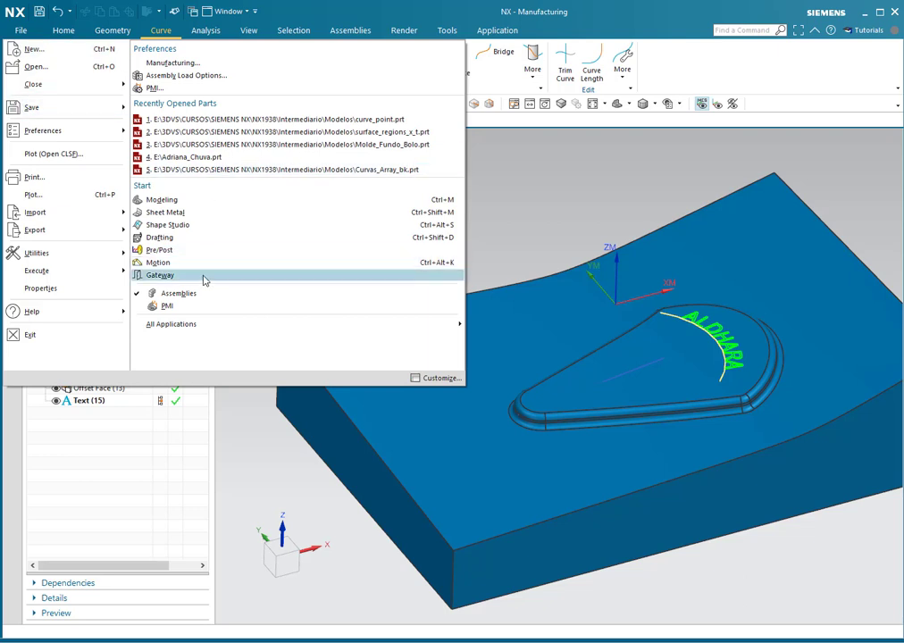
{"action": "left_click", "coordinate": [203, 230]}
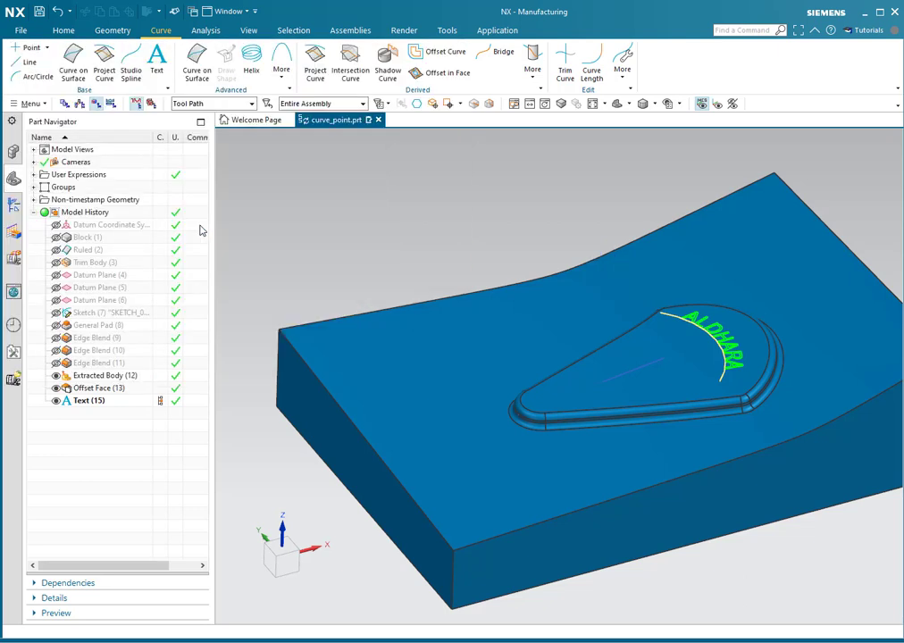
{"action": "left_click", "coordinate": [79, 363]}
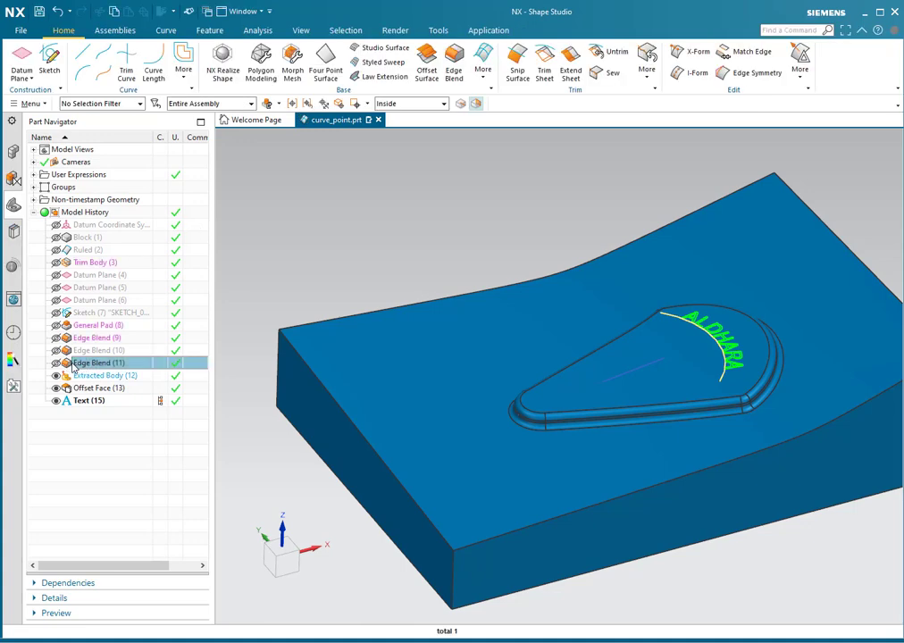
{"action": "right_click", "coordinate": [77, 365]}
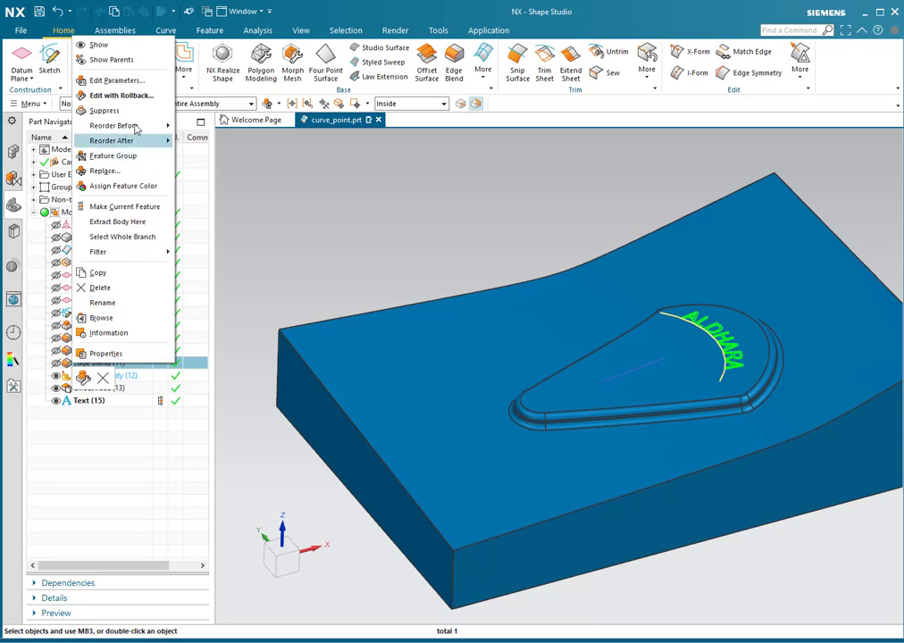
{"action": "left_click", "coordinate": [131, 112]}
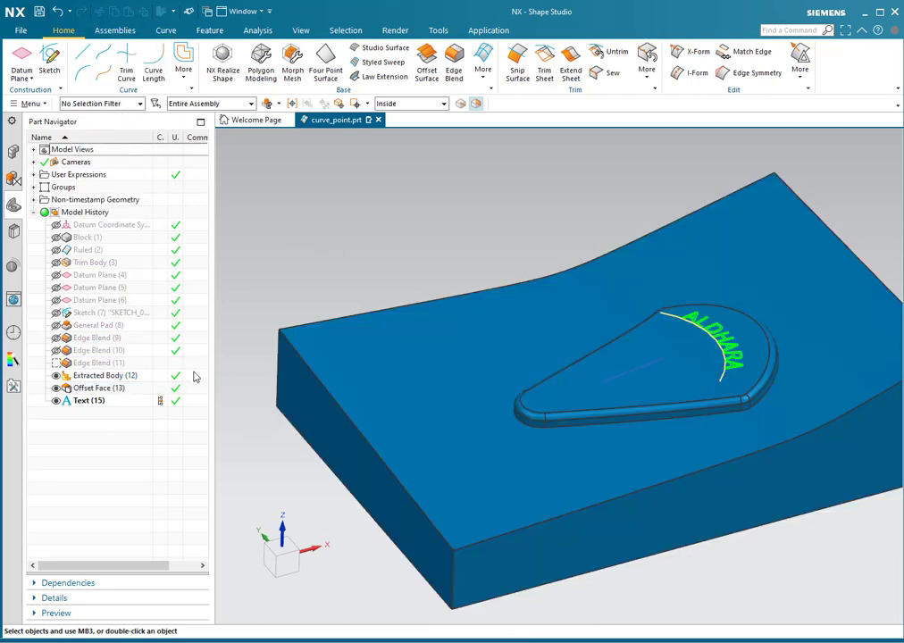
- Return to the Manufacturing application and show the list of operations by geometry
{"action": "left_click", "coordinate": [23, 30]}
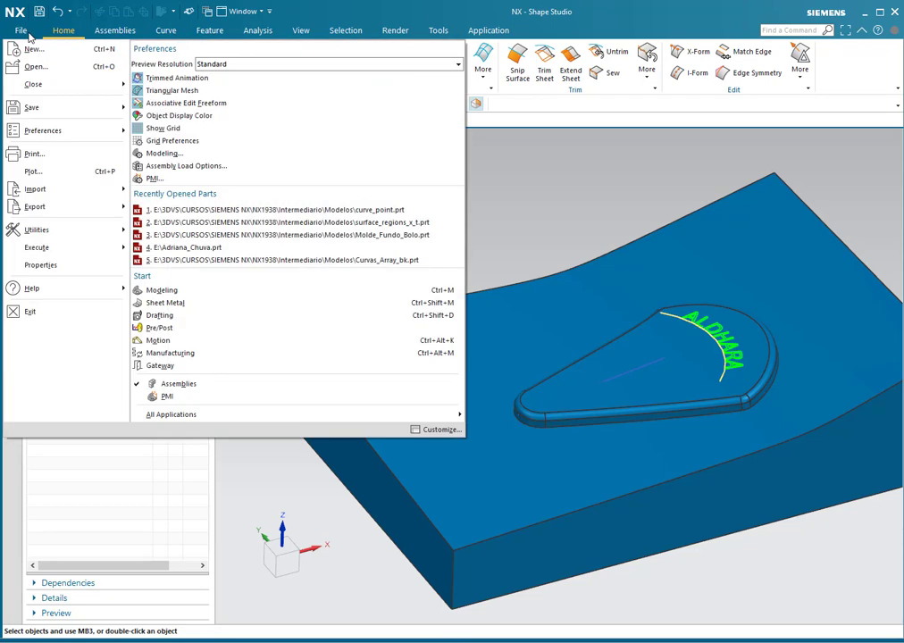
{"action": "left_click", "coordinate": [198, 352]}
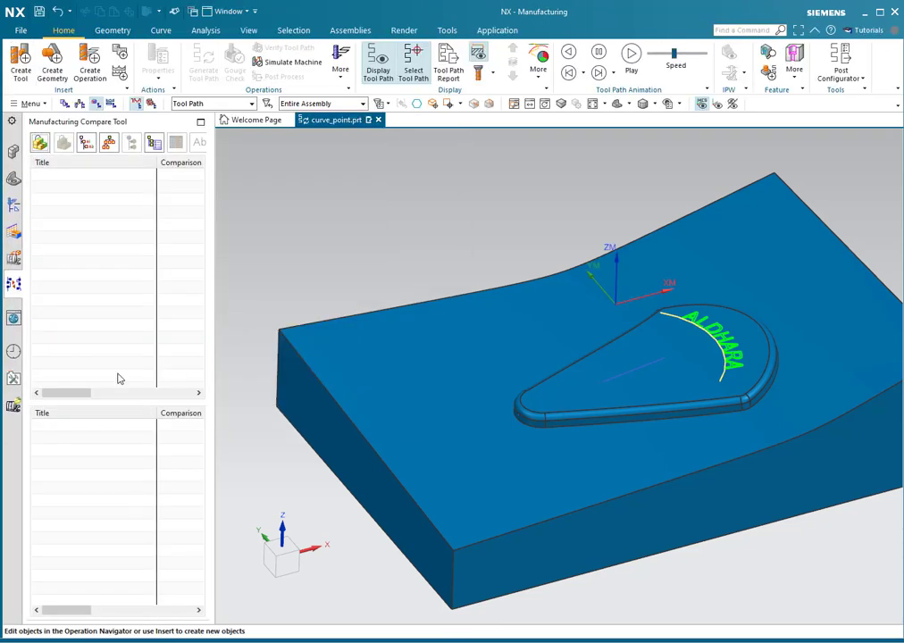
{"action": "left_click", "coordinate": [13, 206]}
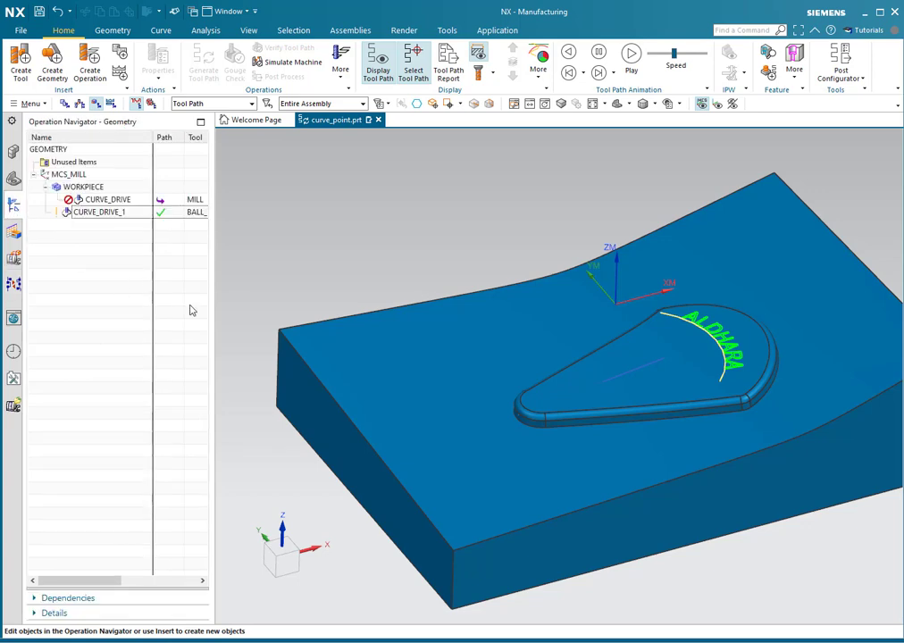
- Create another mill_contour curve drive operation under the WORKPIECE geometry and assign BALL_MILL as its tool
{"action": "scroll", "coordinate": [331, 264], "scroll_direction": "down", "scroll_amount": 2}
{"action": "scroll", "coordinate": [478, 346], "scroll_direction": "up", "scroll_amount": 3}
{"action": "middle_click_drag", "start_coordinate": [589, 409], "coordinate": [611, 344]}
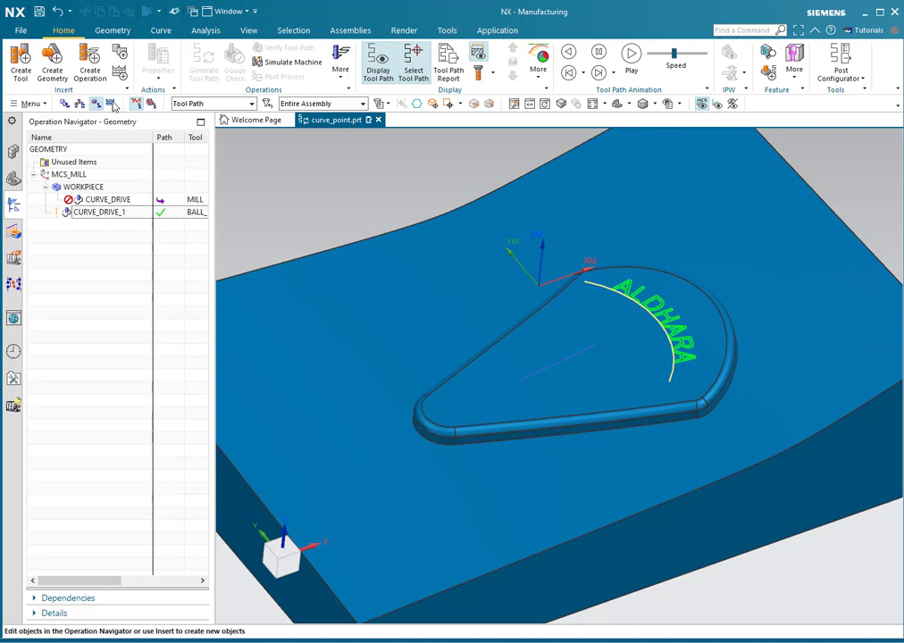
{"action": "left_click", "coordinate": [97, 70]}
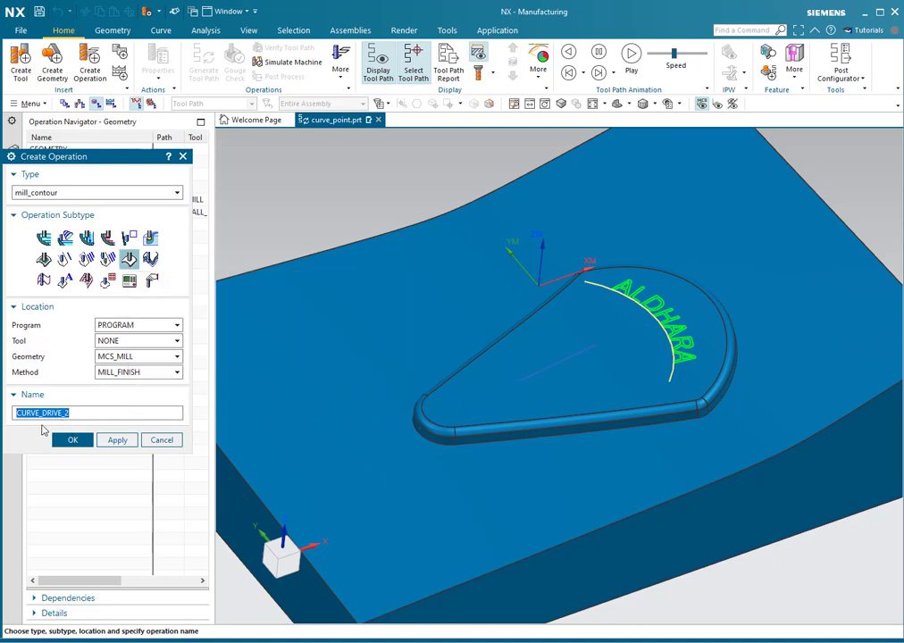
{"action": "left_click", "coordinate": [136, 356]}
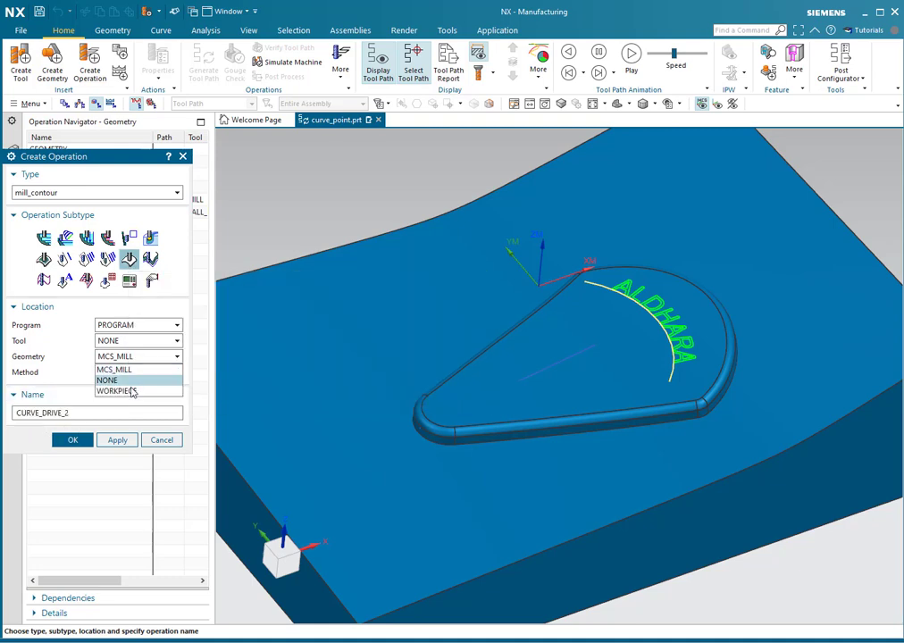
{"action": "left_click", "coordinate": [134, 391]}
{"action": "left_click", "coordinate": [74, 440]}
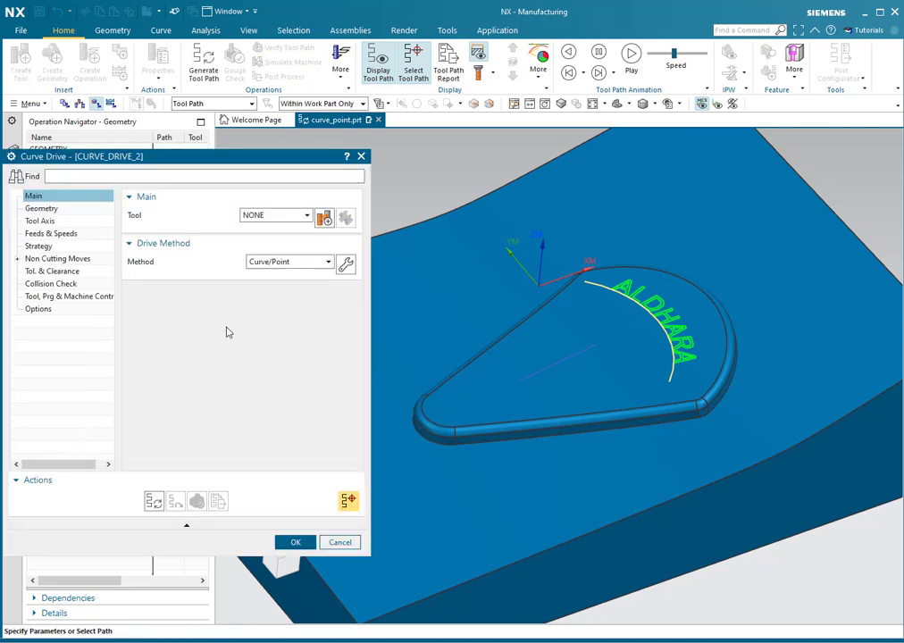
{"action": "left_click", "coordinate": [286, 217]}
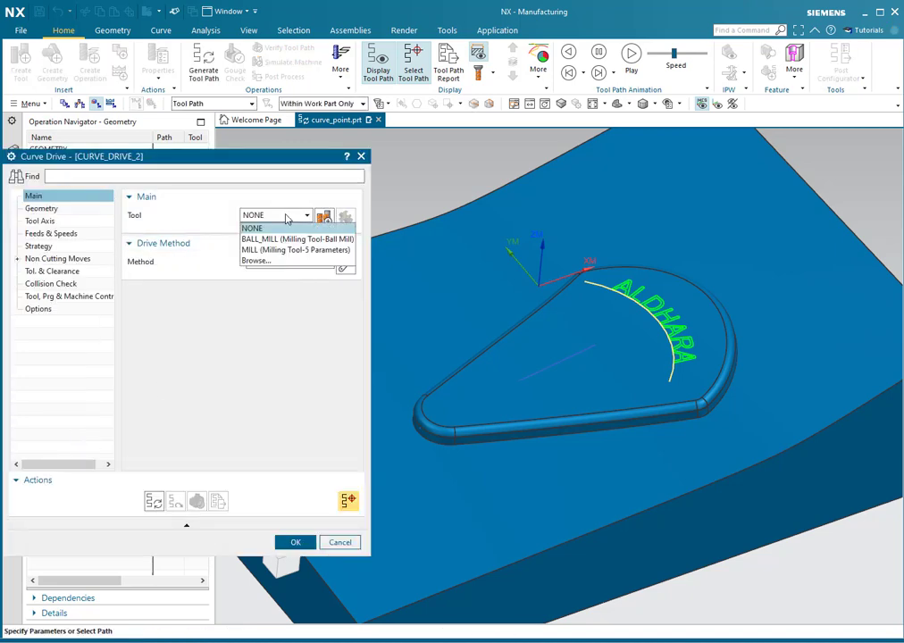
{"action": "key", "text": "Escape"}
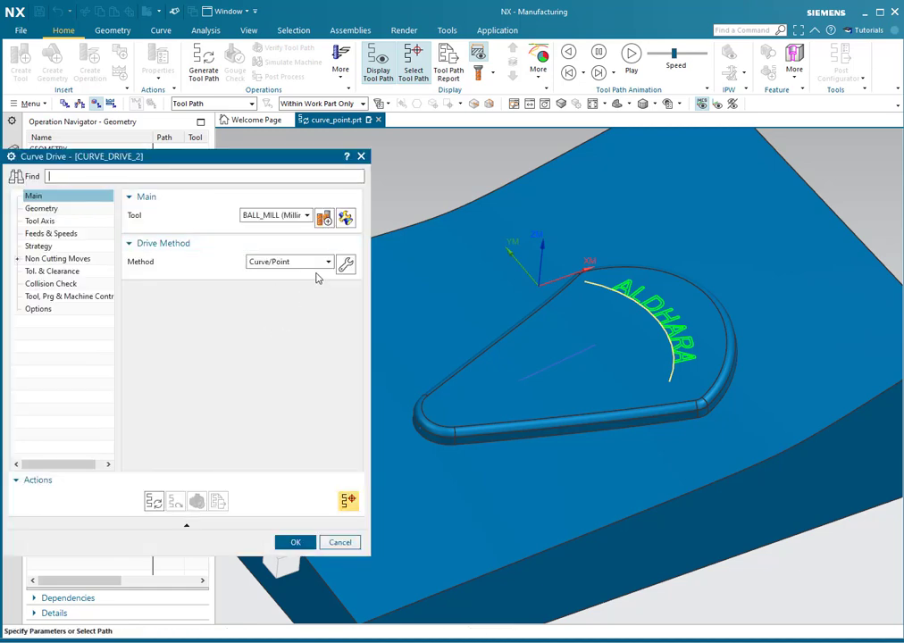
- Edit the curve/point drive method and select the pad's base edge loop as drive geometry using the Tangent Curves rule
{"action": "left_click", "coordinate": [346, 263]}
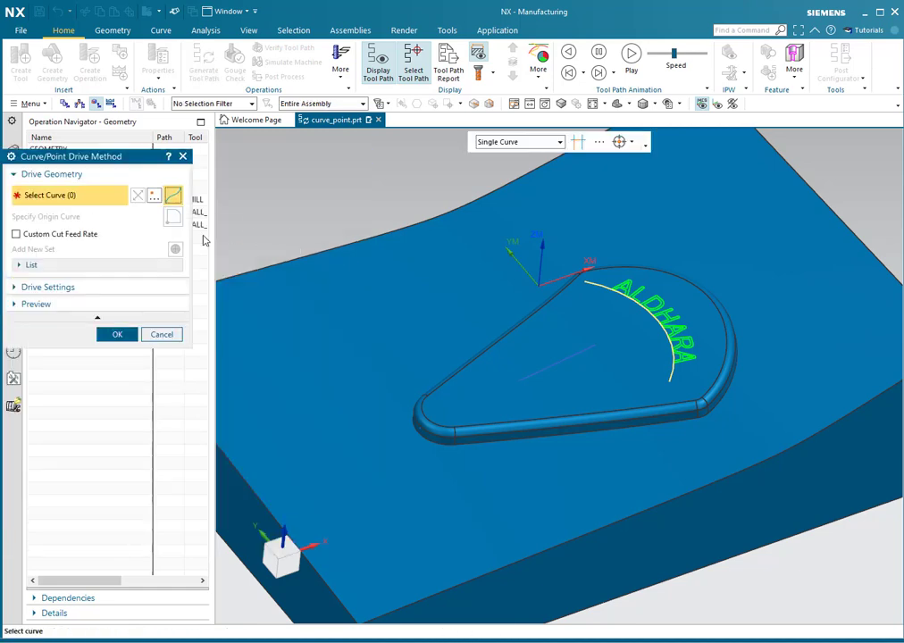
{"action": "left_click", "coordinate": [512, 144]}
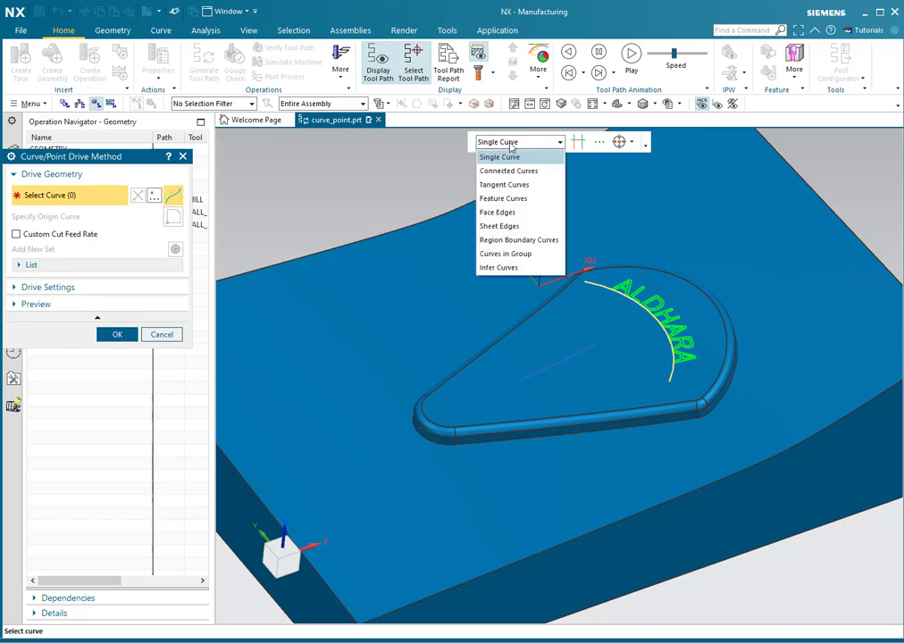
{"action": "left_click", "coordinate": [505, 184]}
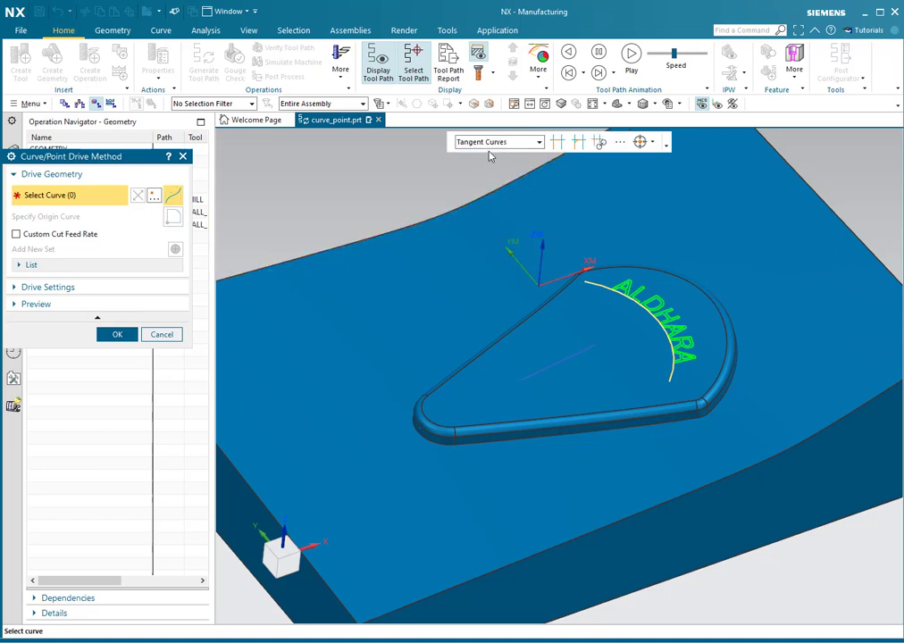
{"action": "left_click", "coordinate": [480, 439]}
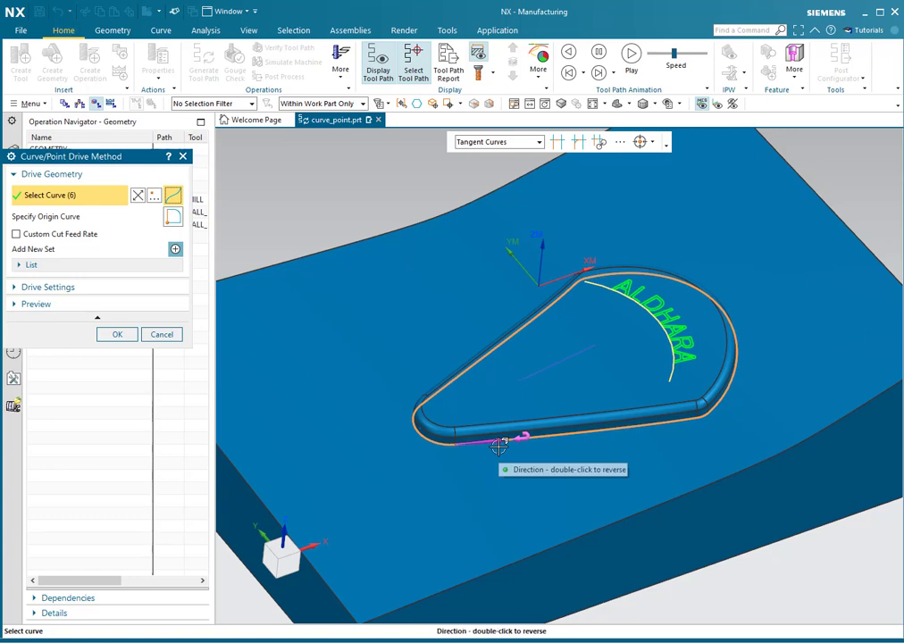
- Expand the drive settings, try the Tolerance cut step and return it to Number
{"action": "left_click", "coordinate": [49, 288]}
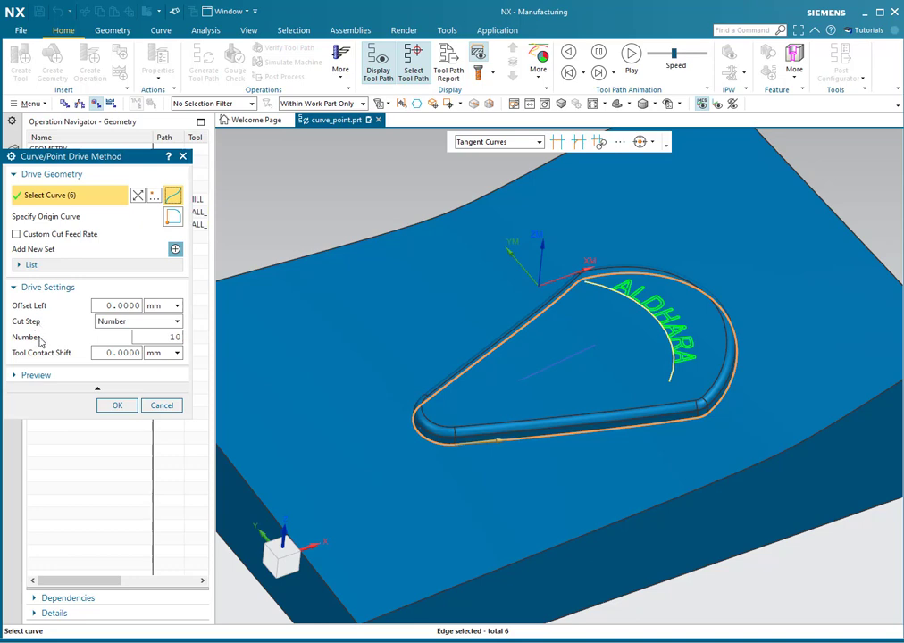
{"action": "left_click", "coordinate": [117, 322]}
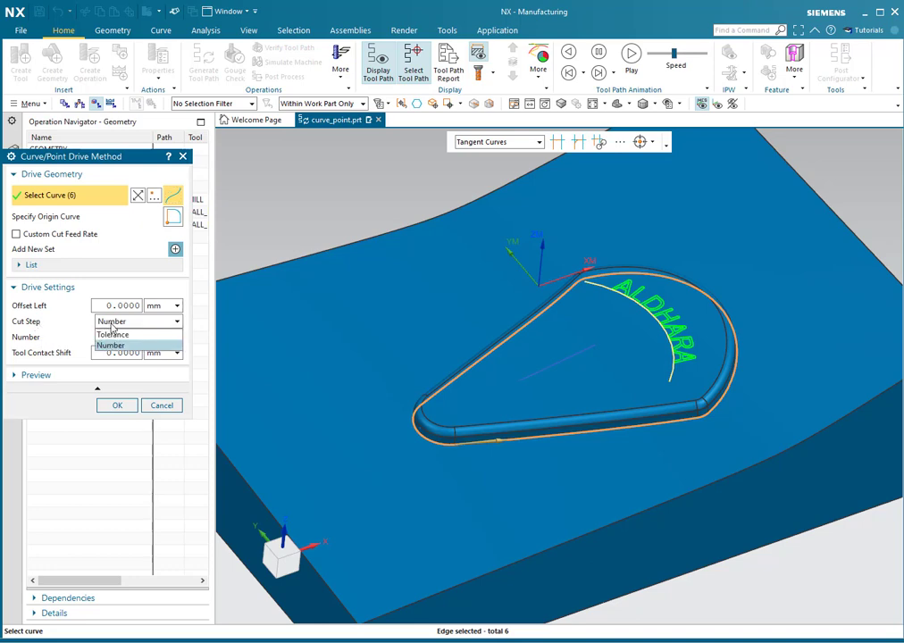
{"action": "left_click", "coordinate": [117, 335]}
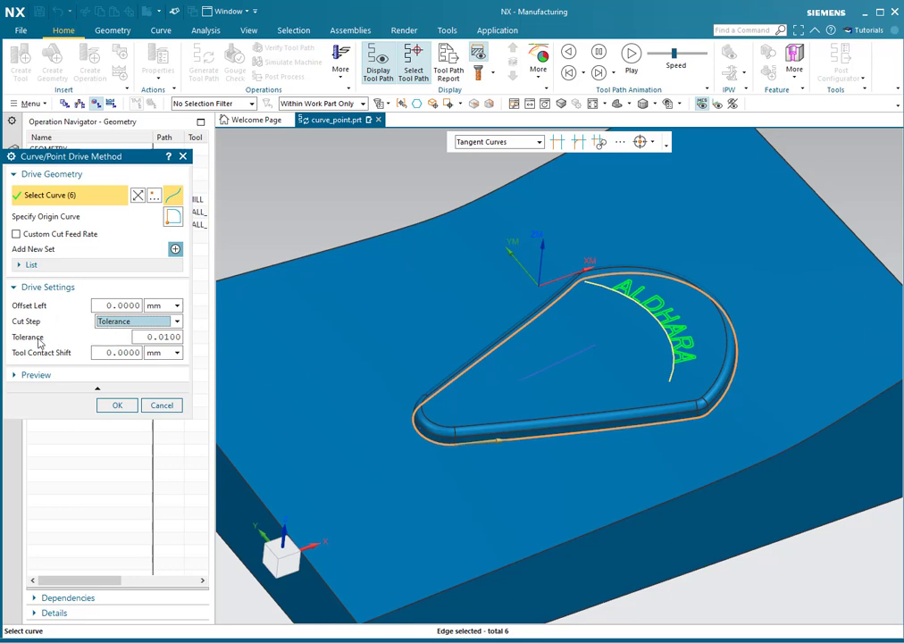
{"action": "left_click", "coordinate": [112, 322]}
{"action": "left_click", "coordinate": [111, 346]}
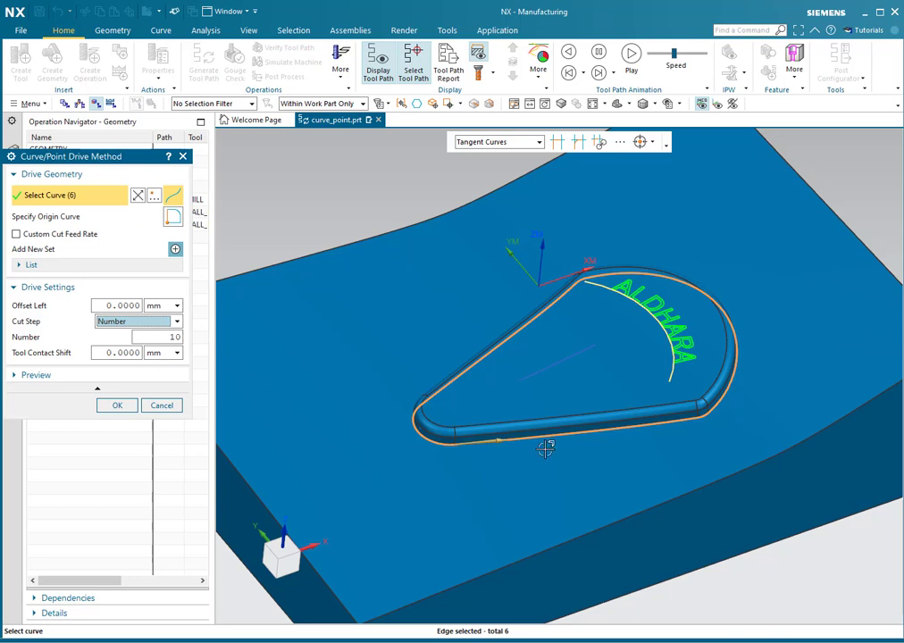
- Set the cut step number to 3 for the drive curves around the pad's base
{"action": "scroll", "coordinate": [544, 446], "scroll_direction": "up", "scroll_amount": 4}
{"action": "scroll", "coordinate": [479, 465], "scroll_direction": "down", "scroll_amount": 4}
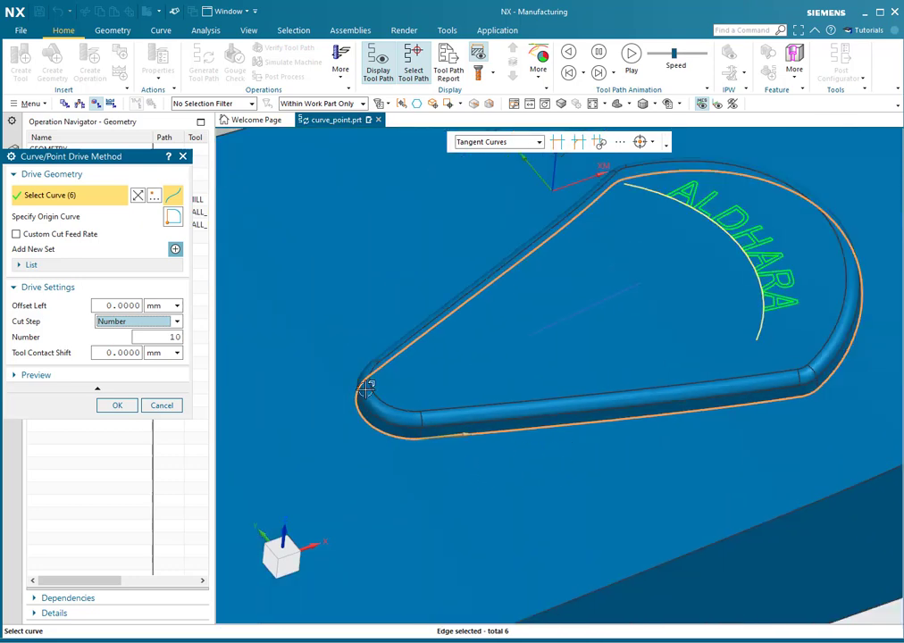
{"action": "scroll", "coordinate": [322, 412], "scroll_direction": "up", "scroll_amount": 4}
{"action": "scroll", "coordinate": [356, 402], "scroll_direction": "up", "scroll_amount": 2}
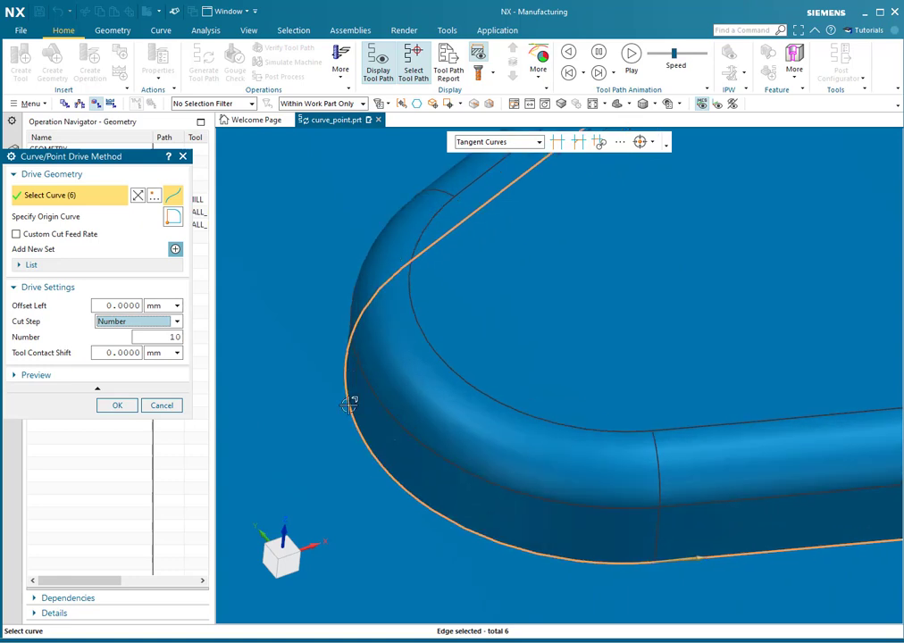
{"action": "scroll", "coordinate": [446, 459], "scroll_direction": "down", "scroll_amount": 2}
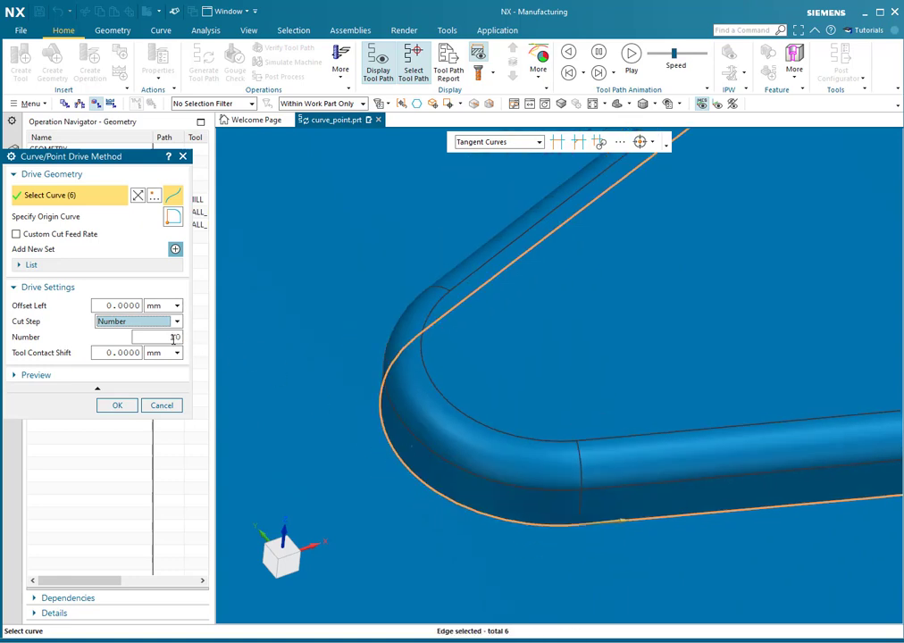
{"action": "key", "text": "Tab"}
{"action": "type", "text": "3"}
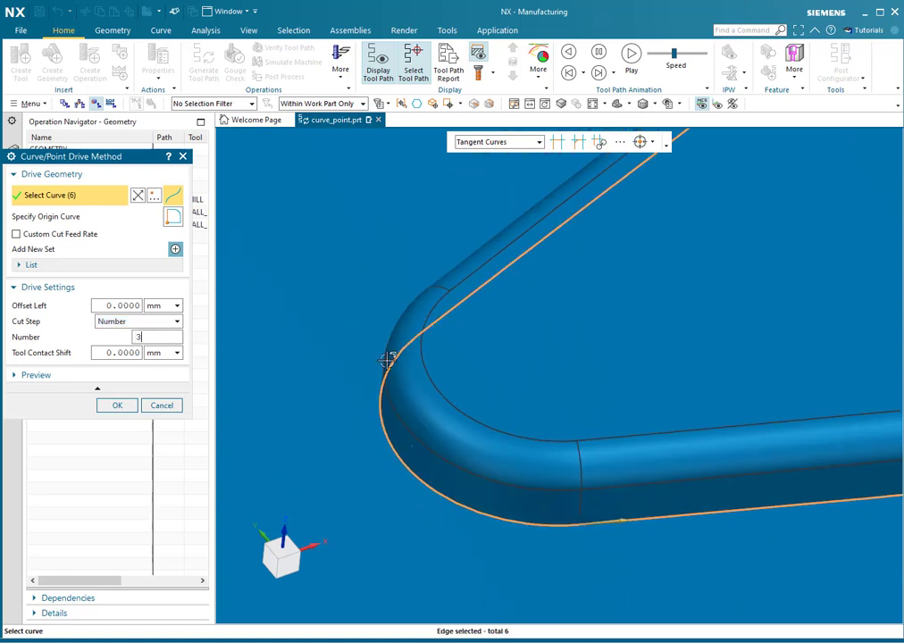
- Preview the drive points and show the model in Static Wireframe to examine them at the pad's narrow rounded end
{"action": "left_click", "coordinate": [79, 379]}
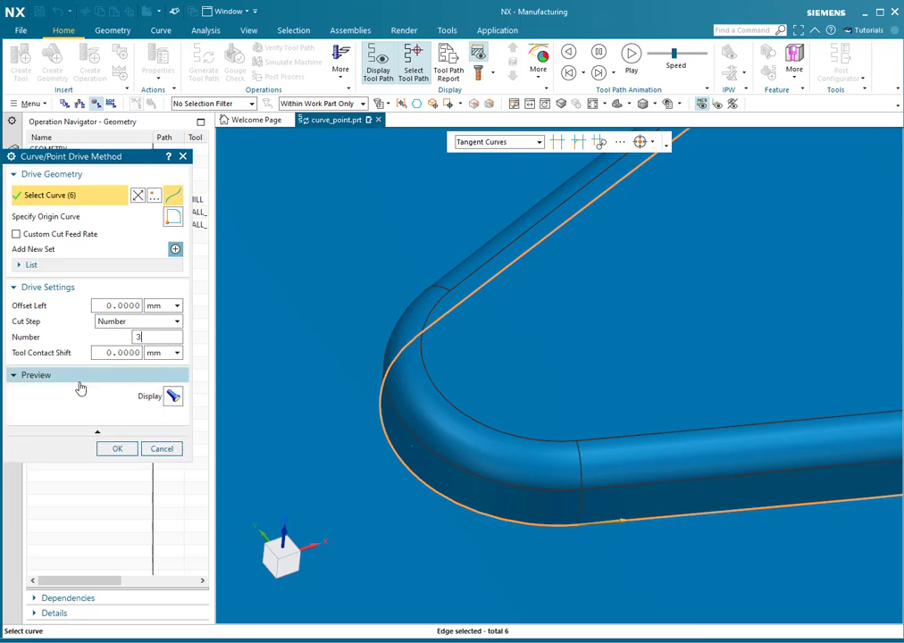
{"action": "left_click", "coordinate": [173, 397]}
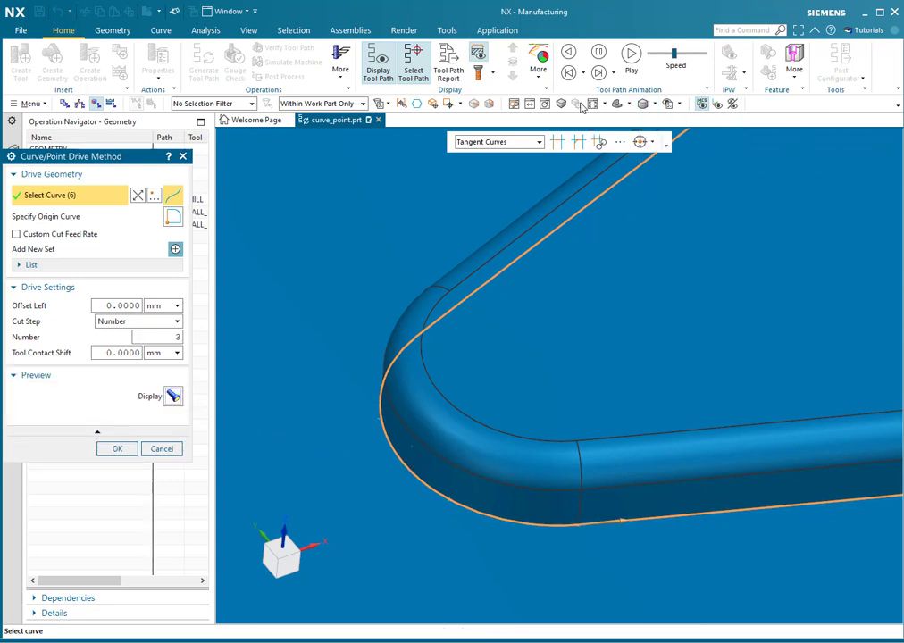
{"action": "left_click", "coordinate": [654, 104]}
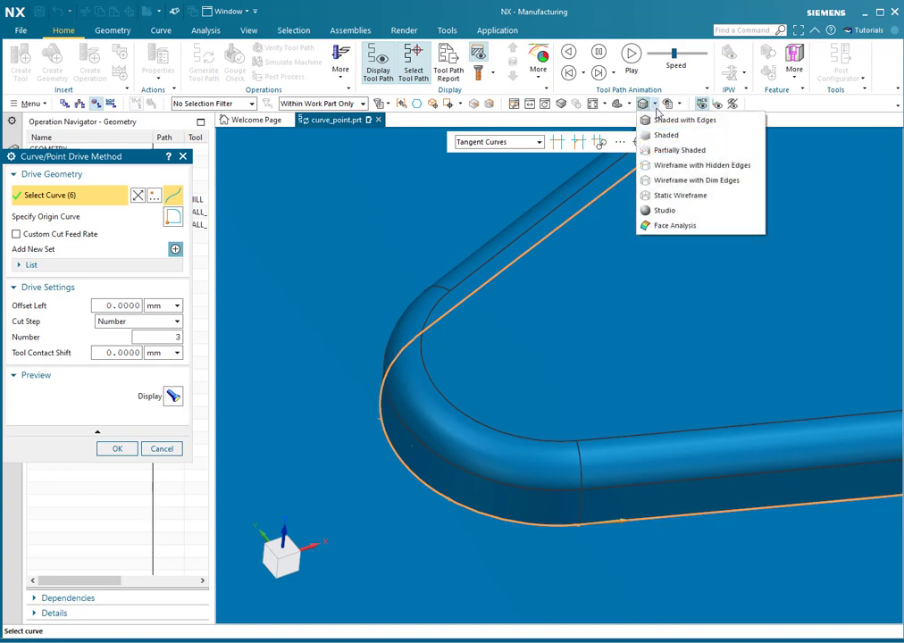
{"action": "left_click", "coordinate": [680, 194]}
{"action": "middle_click_drag", "start_coordinate": [416, 480], "coordinate": [441, 498]}
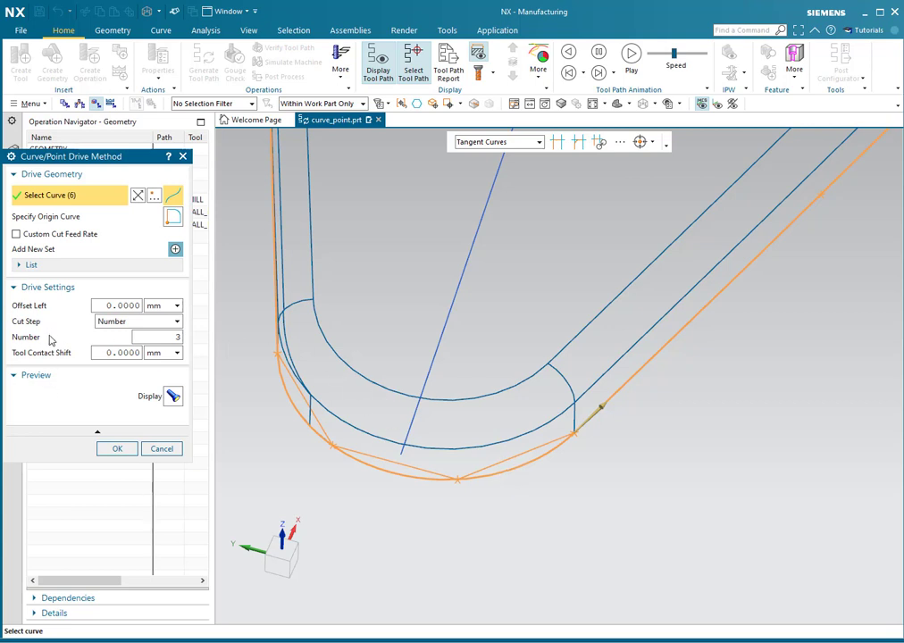
- Set the cut step number to 20 and display the drive points preview
{"action": "double_click", "coordinate": [175, 337]}
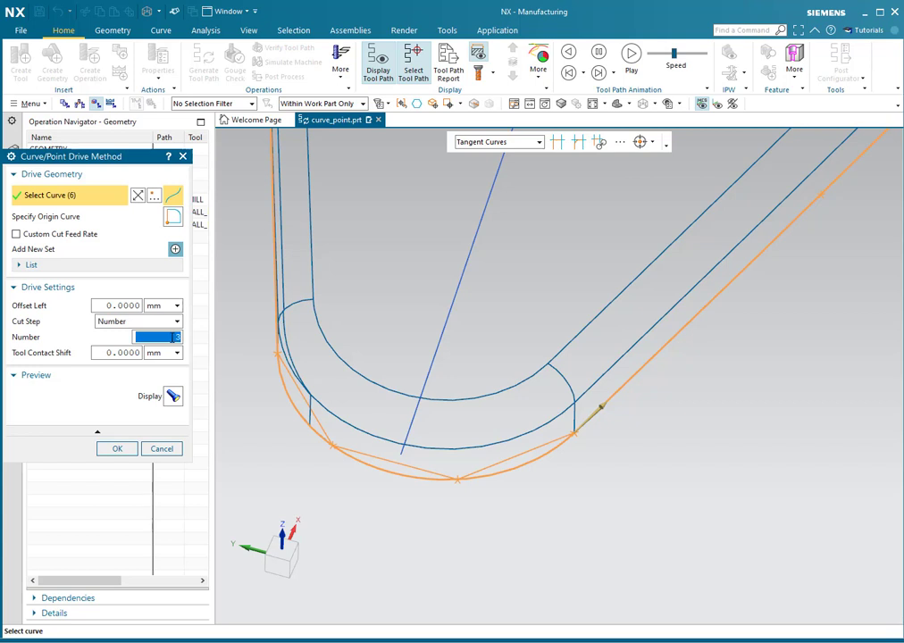
{"action": "type", "text": "20"}
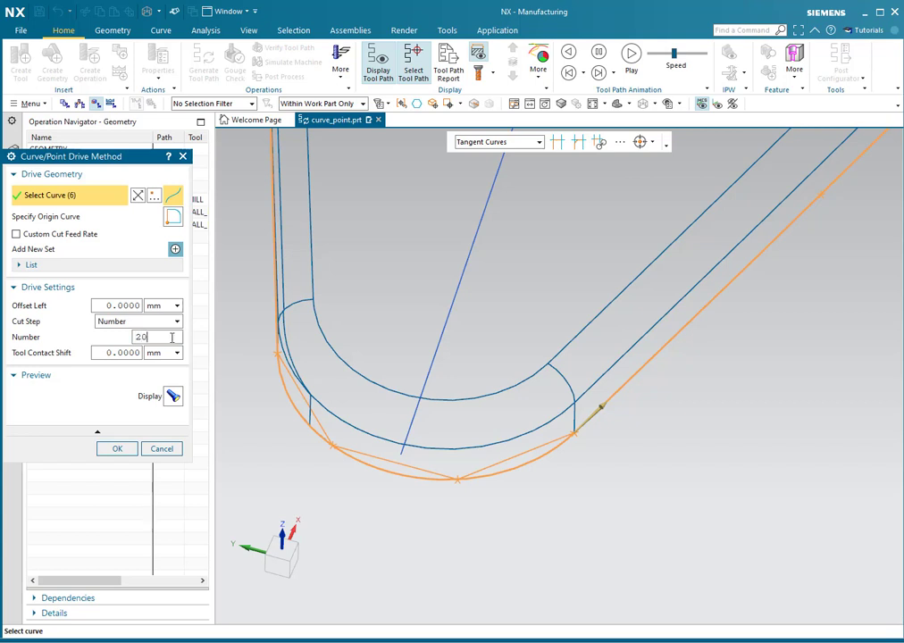
{"action": "left_click", "coordinate": [173, 397]}
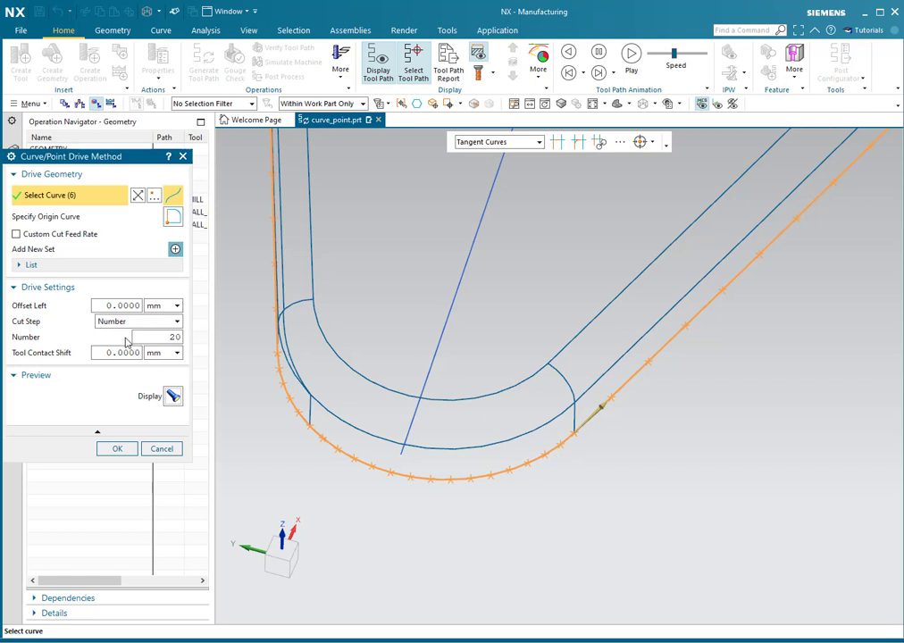
- Set the cut step number to 10, redisplay the drive points and examine their spacing along the rounded end
{"action": "double_click", "coordinate": [163, 336]}
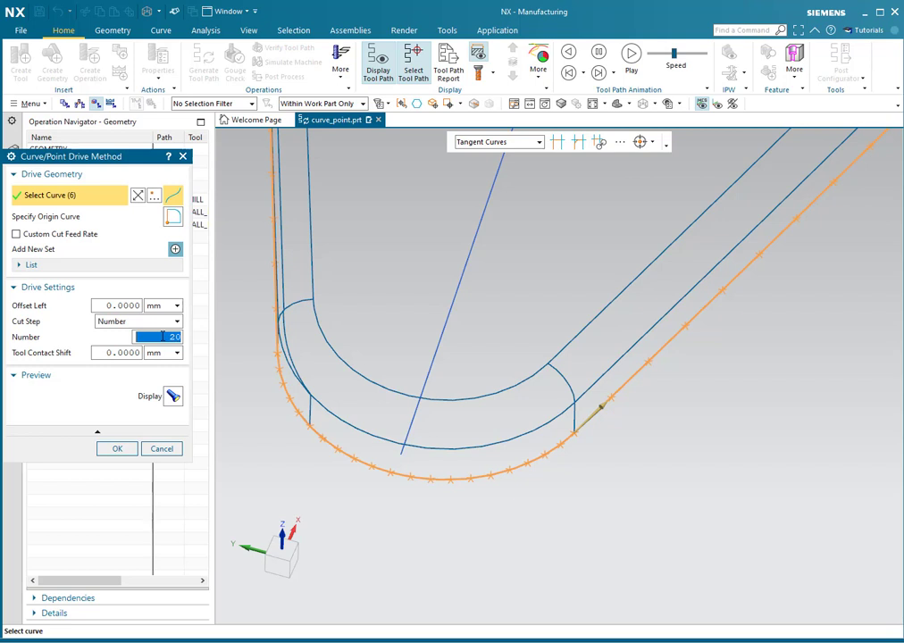
{"action": "type", "text": "10"}
{"action": "left_click", "coordinate": [174, 397]}
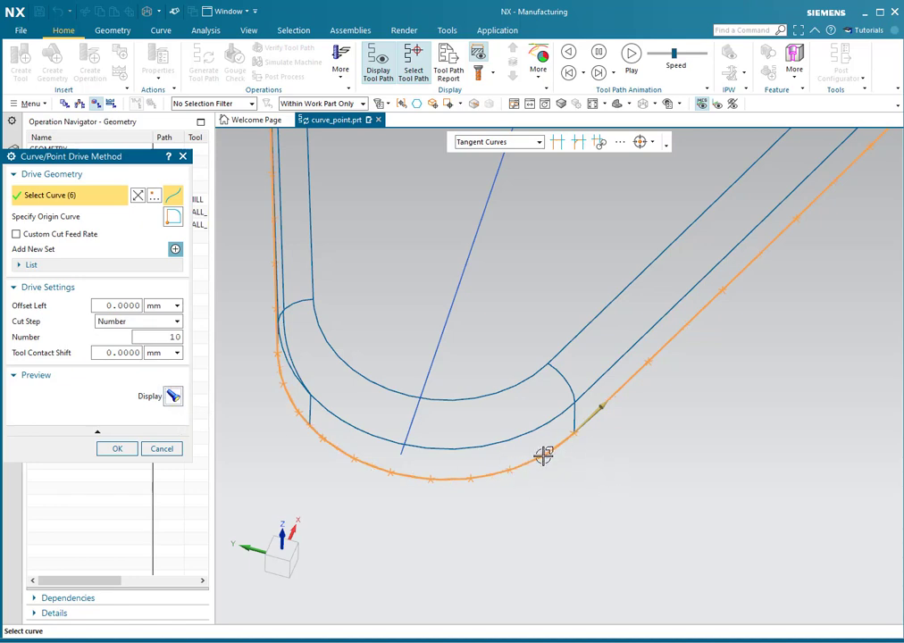
{"action": "scroll", "coordinate": [535, 454], "scroll_direction": "up", "scroll_amount": 4}
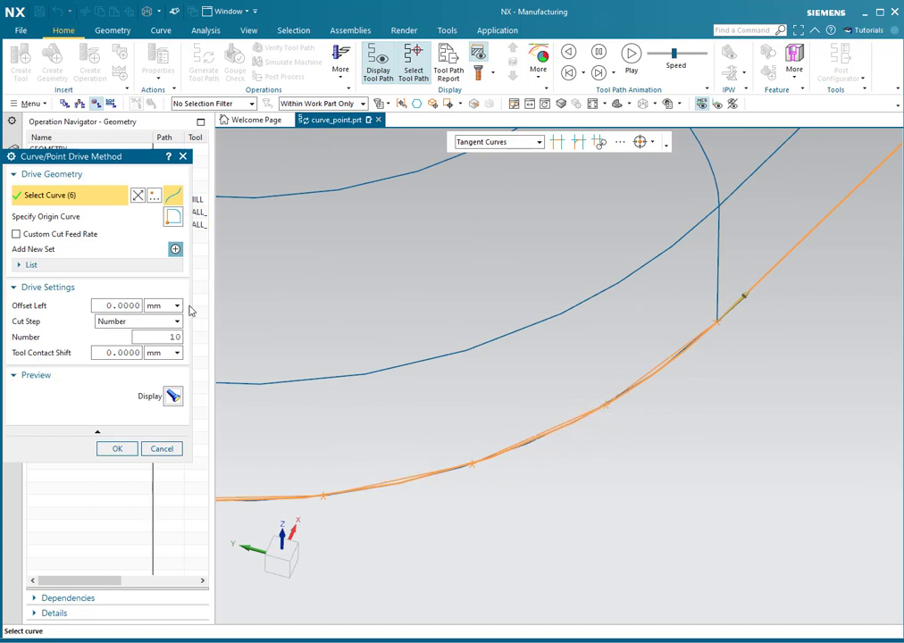
- Try the Tolerance cut step at 0.0100 and preview the drive points along the pad's rounded end
{"action": "left_click", "coordinate": [150, 322]}
{"action": "left_click", "coordinate": [146, 334]}
{"action": "left_click", "coordinate": [163, 337]}
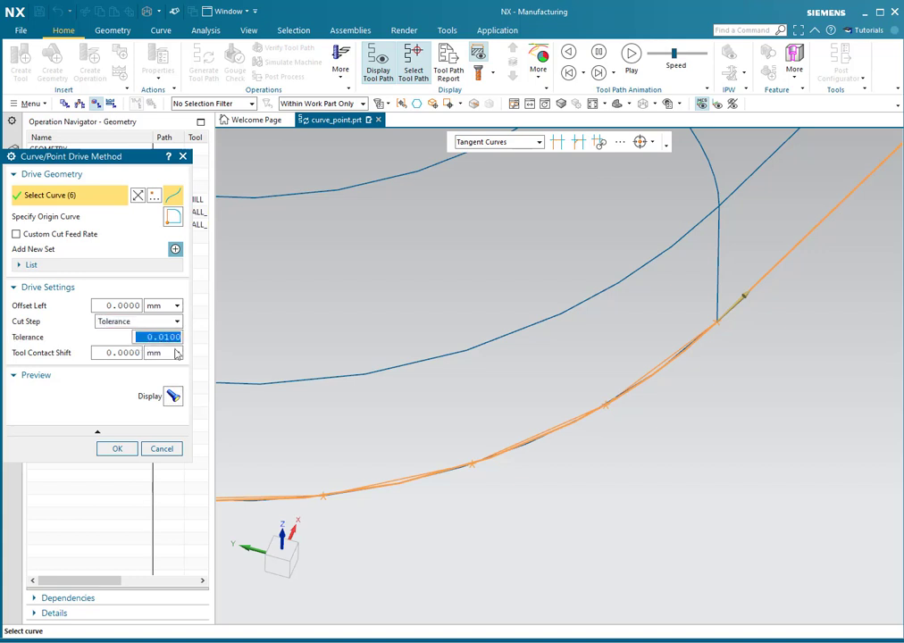
{"action": "left_click", "coordinate": [176, 398]}
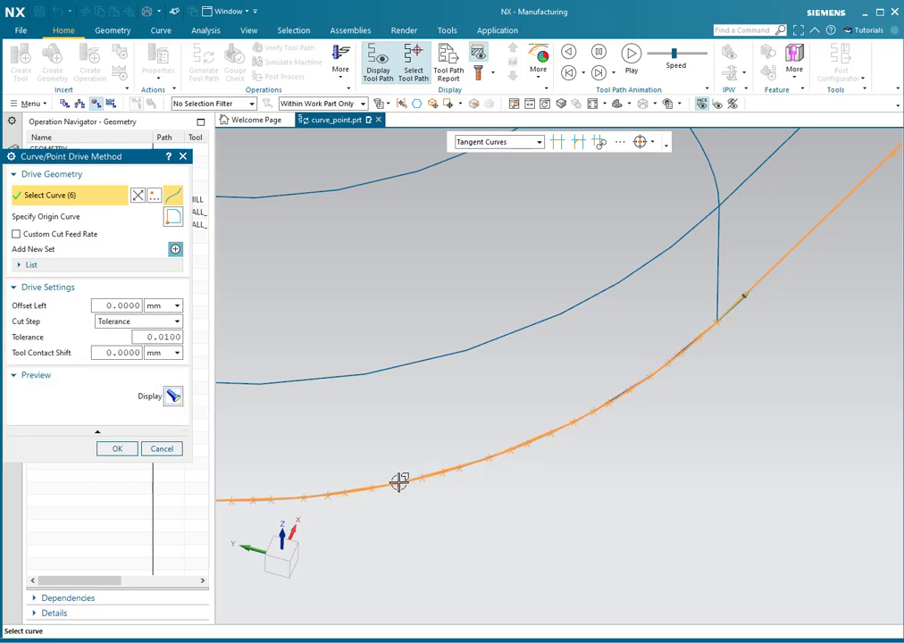
{"action": "scroll", "coordinate": [740, 389], "scroll_direction": "down", "scroll_amount": 3}
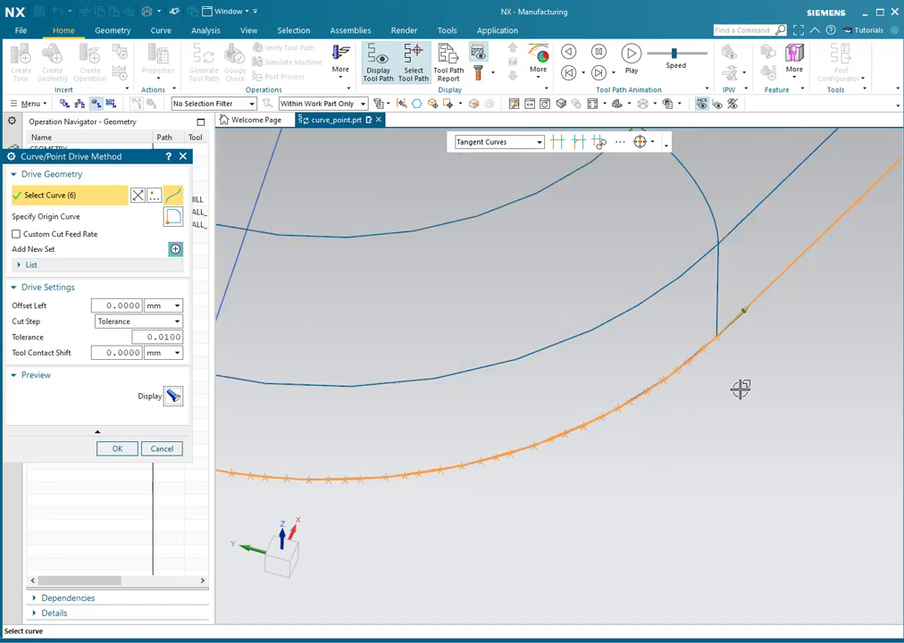
{"action": "scroll", "coordinate": [558, 450], "scroll_direction": "down", "scroll_amount": 2}
{"action": "scroll", "coordinate": [398, 416], "scroll_direction": "up", "scroll_amount": 2}
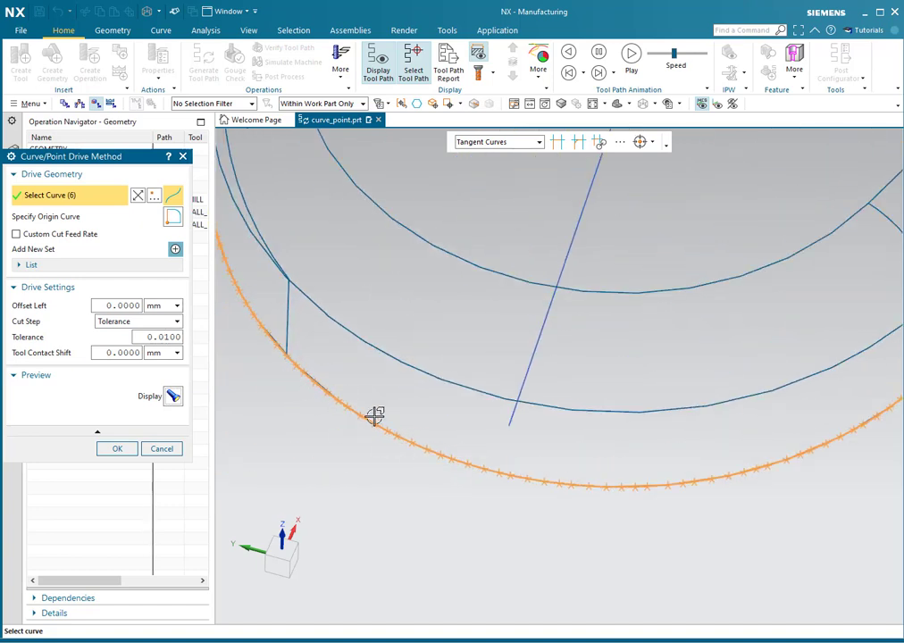
{"action": "scroll", "coordinate": [323, 388], "scroll_direction": "up", "scroll_amount": 2}
{"action": "scroll", "coordinate": [335, 406], "scroll_direction": "down", "scroll_amount": 4}
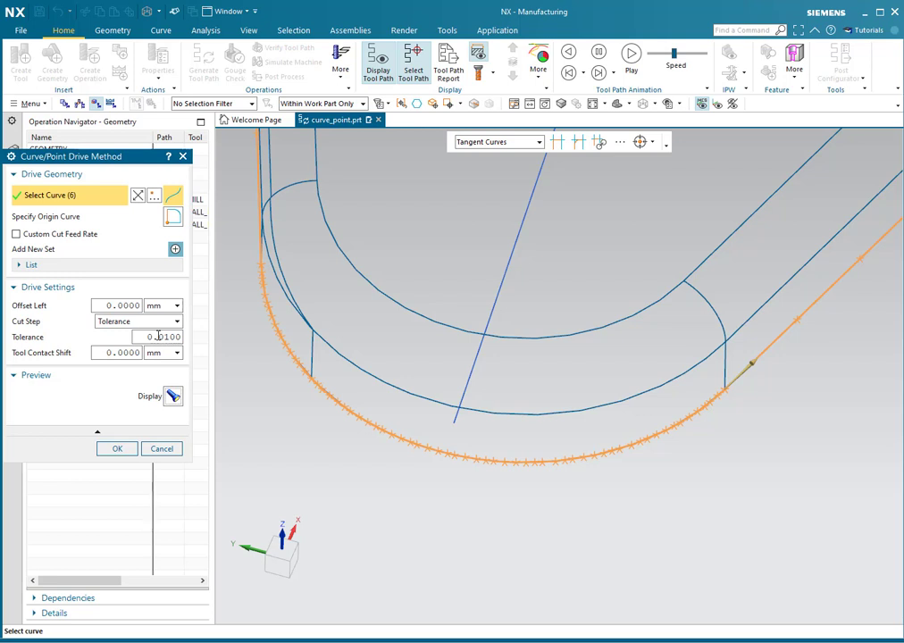
- Set the cut step back to Number at 10 and preview the drive points around the whole pad outline
{"action": "left_click", "coordinate": [130, 323]}
{"action": "left_click", "coordinate": [144, 340]}
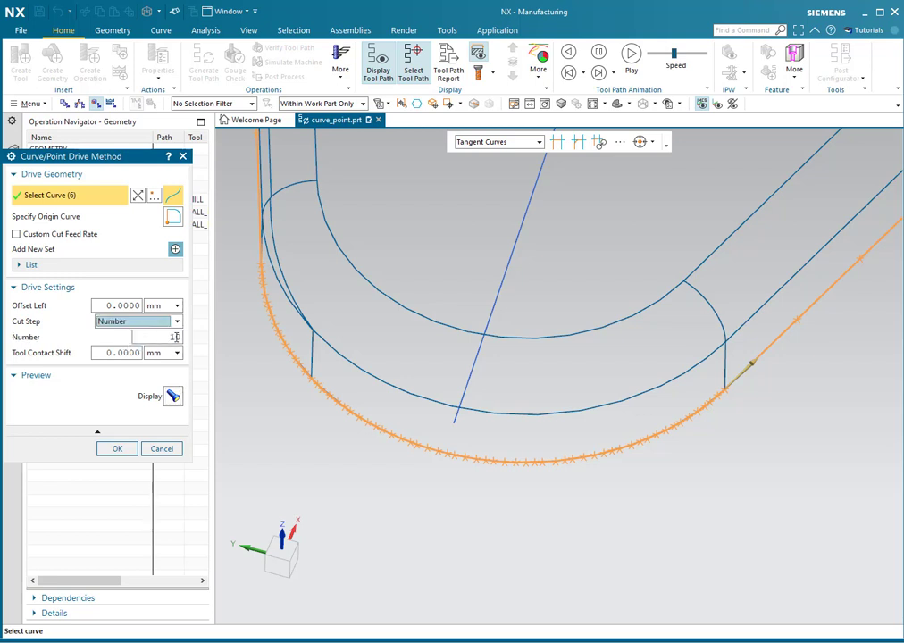
{"action": "scroll", "coordinate": [625, 482], "scroll_direction": "down", "scroll_amount": 5}
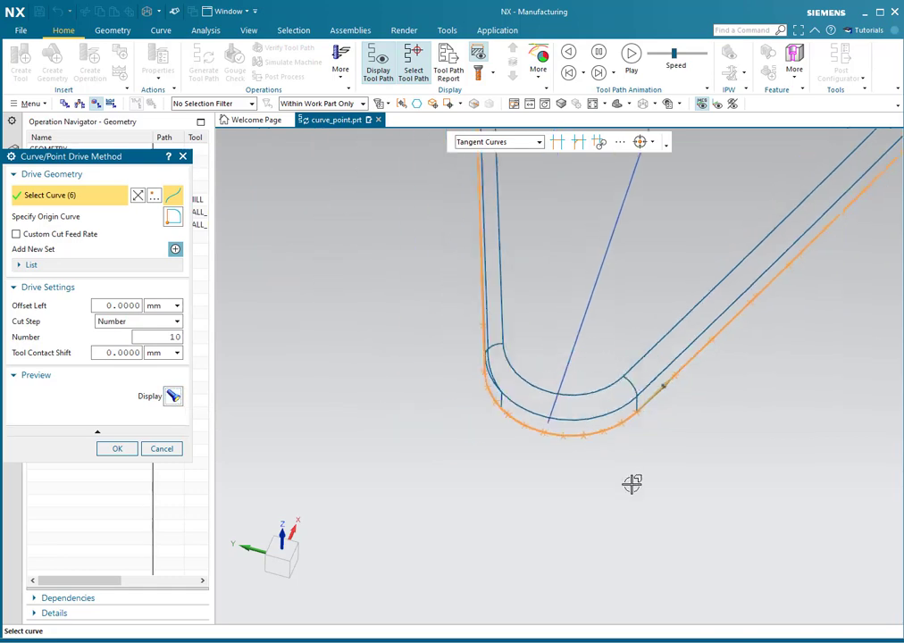
{"action": "middle_click_drag", "start_coordinate": [618, 481], "coordinate": [565, 466]}
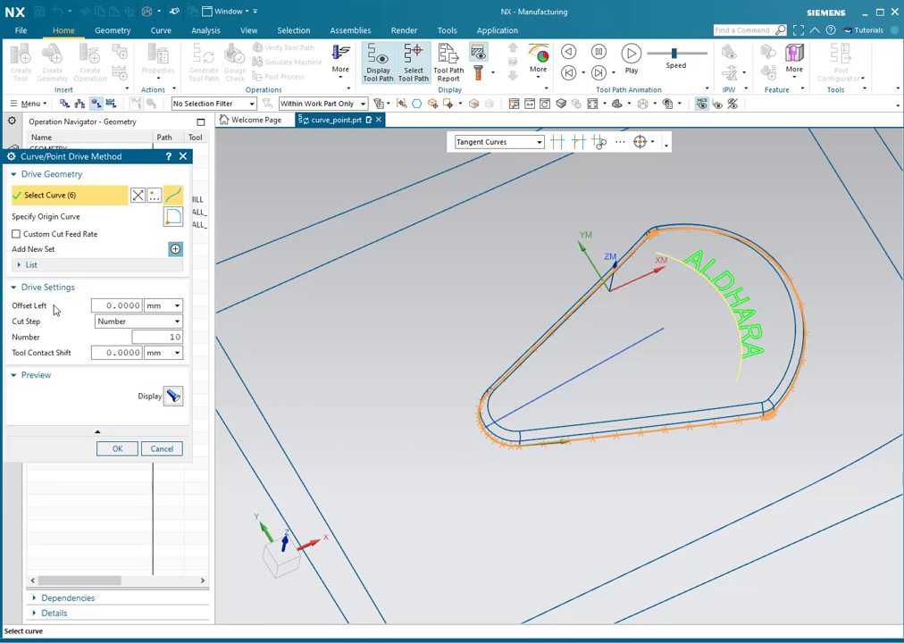
- Return the model to shaded display with edges and examine the drive points around the pad's base edge
{"action": "scroll", "coordinate": [609, 443], "scroll_direction": "down", "scroll_amount": 3}
{"action": "right_click_drag", "start_coordinate": [368, 242], "coordinate": [357, 224]}
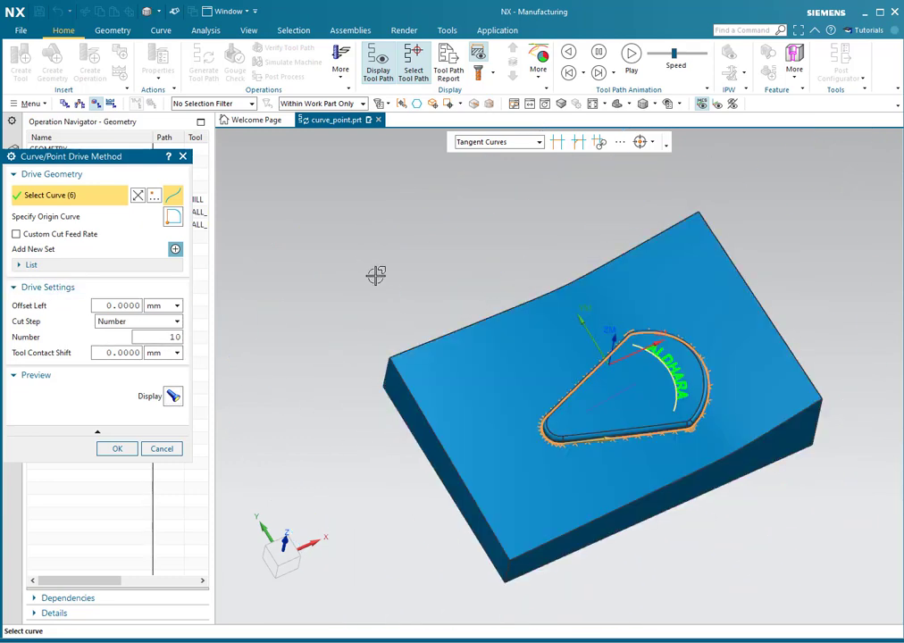
{"action": "scroll", "coordinate": [720, 418], "scroll_direction": "up", "scroll_amount": 5}
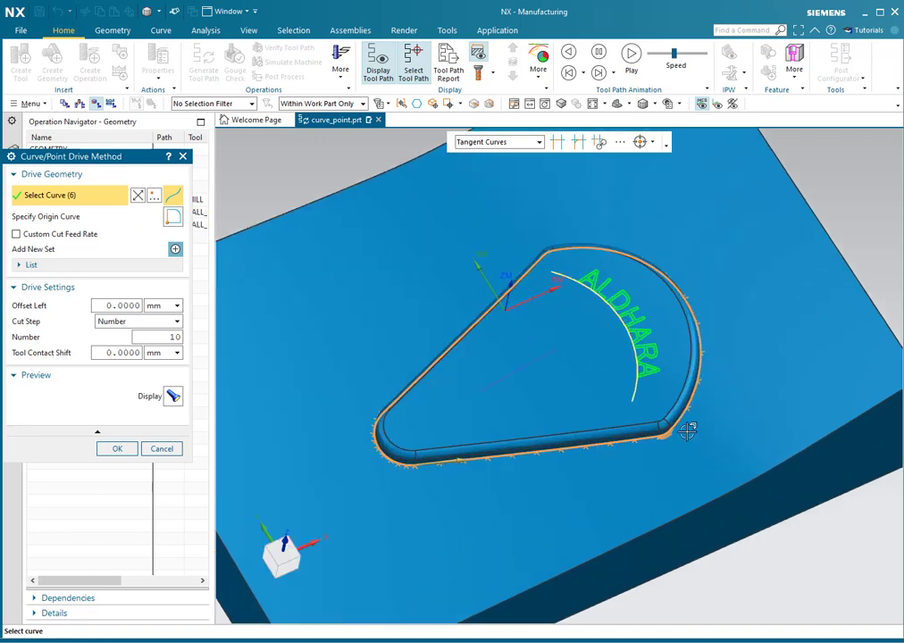
{"action": "scroll", "coordinate": [643, 442], "scroll_direction": "up", "scroll_amount": 3}
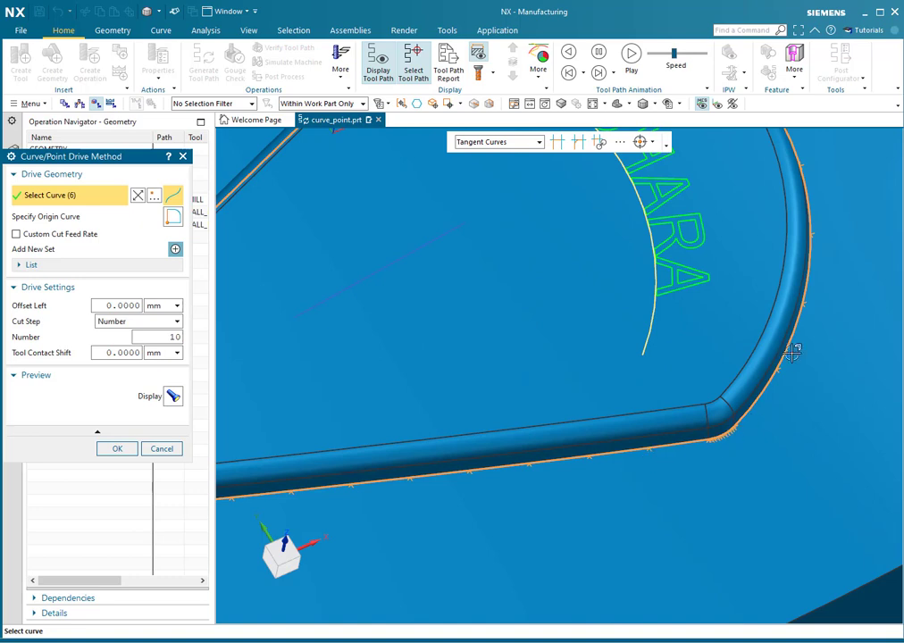
{"action": "scroll", "coordinate": [679, 458], "scroll_direction": "down", "scroll_amount": 2}
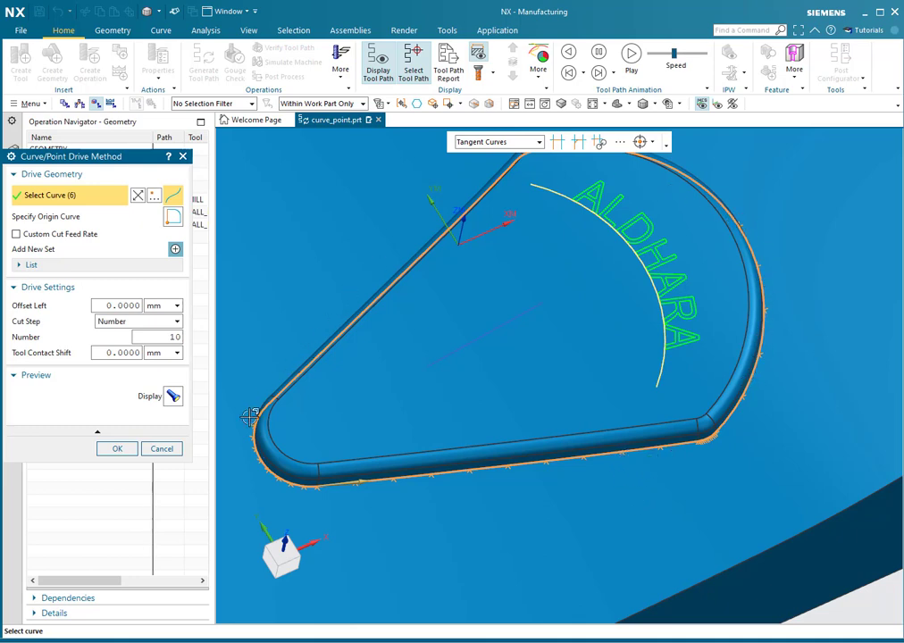
{"action": "scroll", "coordinate": [572, 450], "scroll_direction": "down", "scroll_amount": 2}
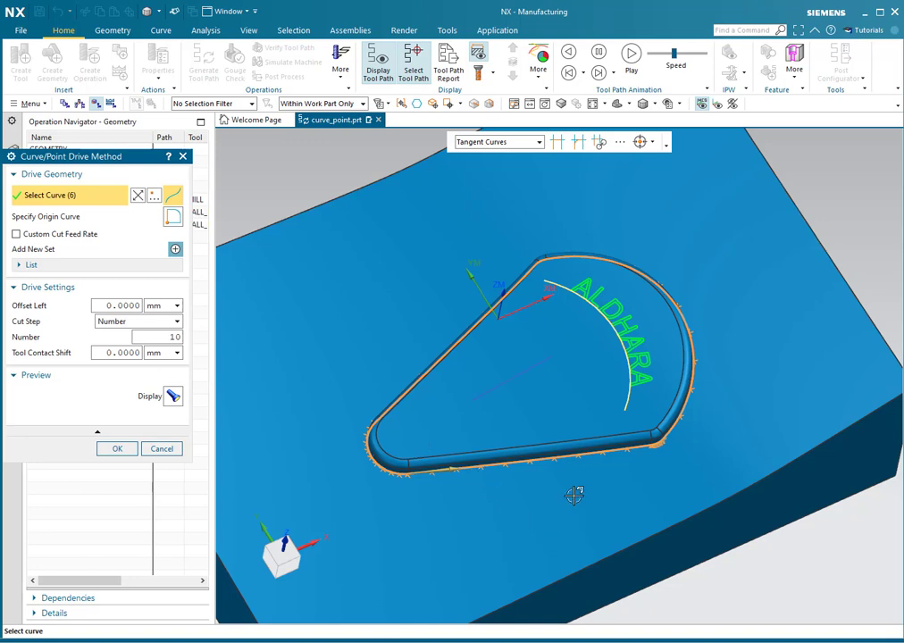
- Examine the drive curve along the pad's base edge from several side views and the overall view
{"action": "middle_click_drag", "start_coordinate": [575, 490], "coordinate": [538, 438]}
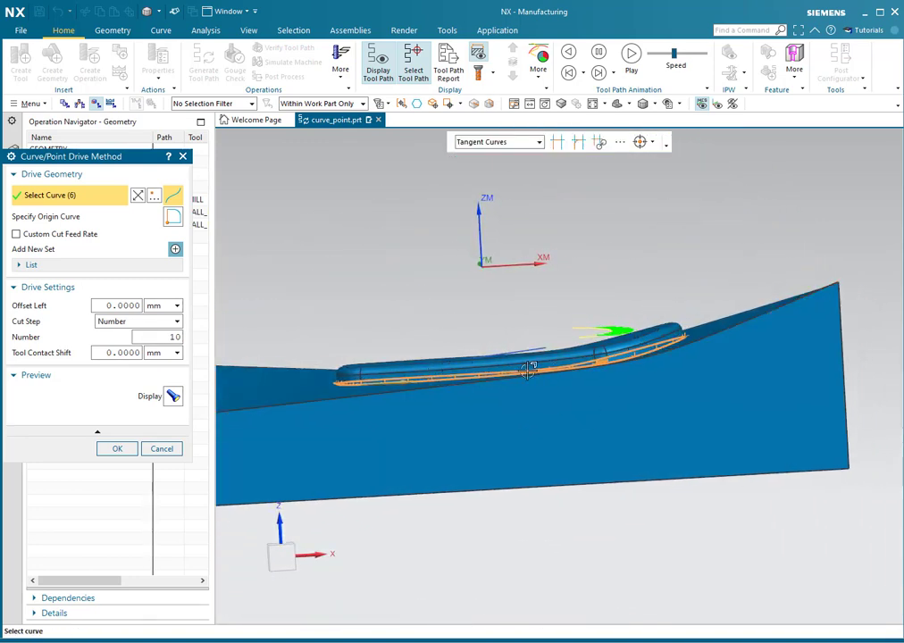
{"action": "scroll", "coordinate": [694, 290], "scroll_direction": "up", "scroll_amount": 3}
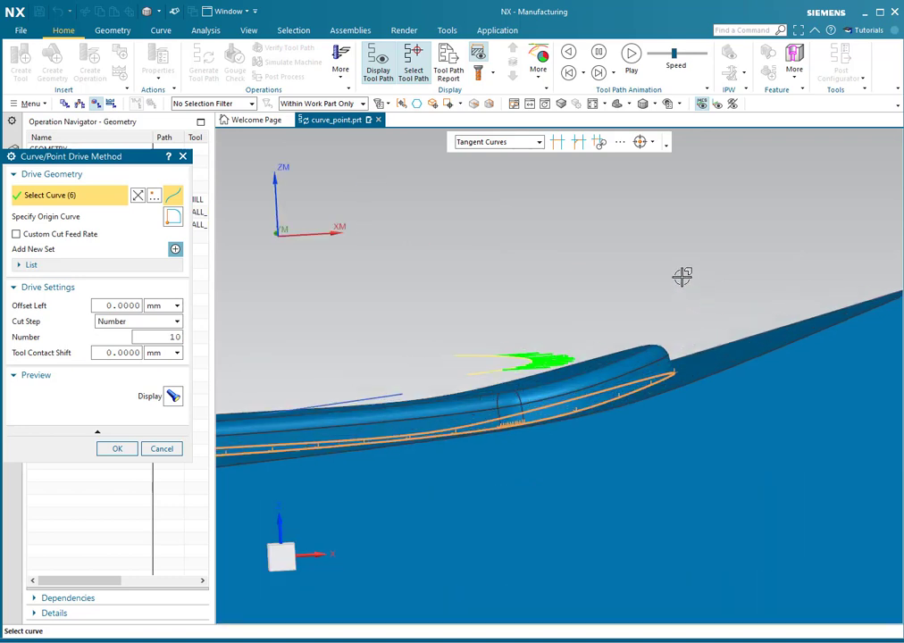
{"action": "middle_click_drag", "start_coordinate": [648, 401], "coordinate": [740, 399]}
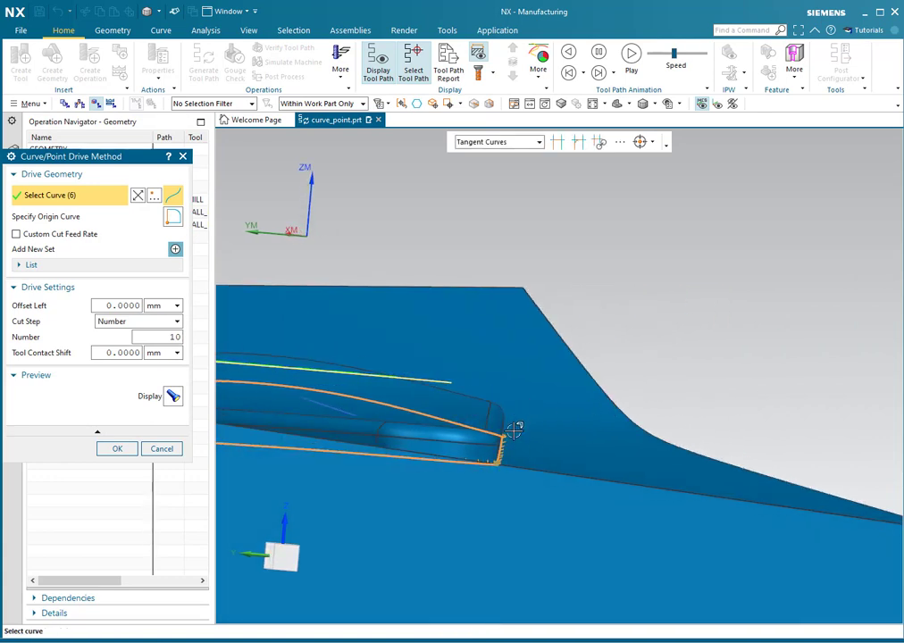
{"action": "scroll", "coordinate": [514, 415], "scroll_direction": "down", "scroll_amount": 1}
{"action": "middle_click_drag", "start_coordinate": [522, 402], "coordinate": [418, 395]}
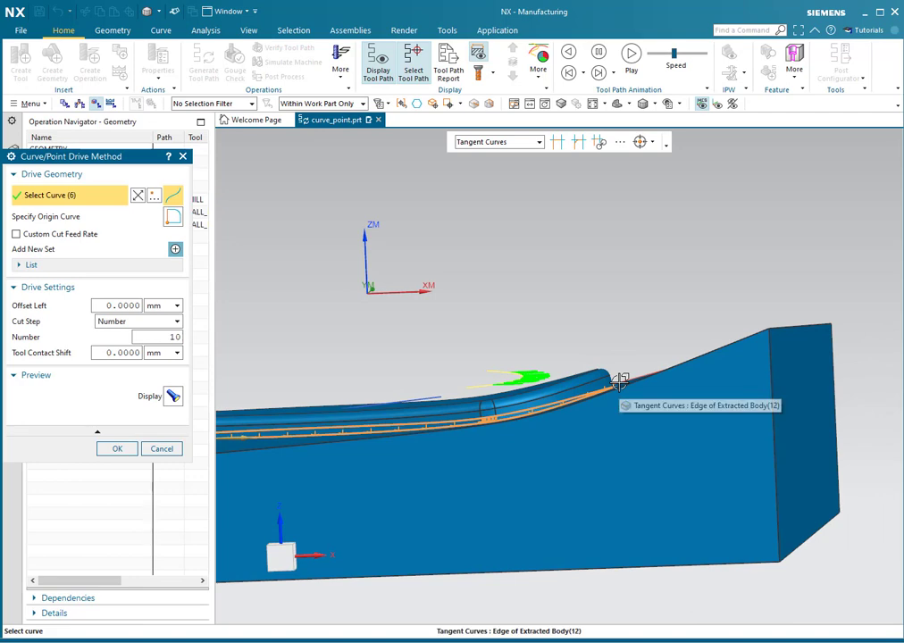
{"action": "scroll", "coordinate": [622, 382], "scroll_direction": "up", "scroll_amount": 2}
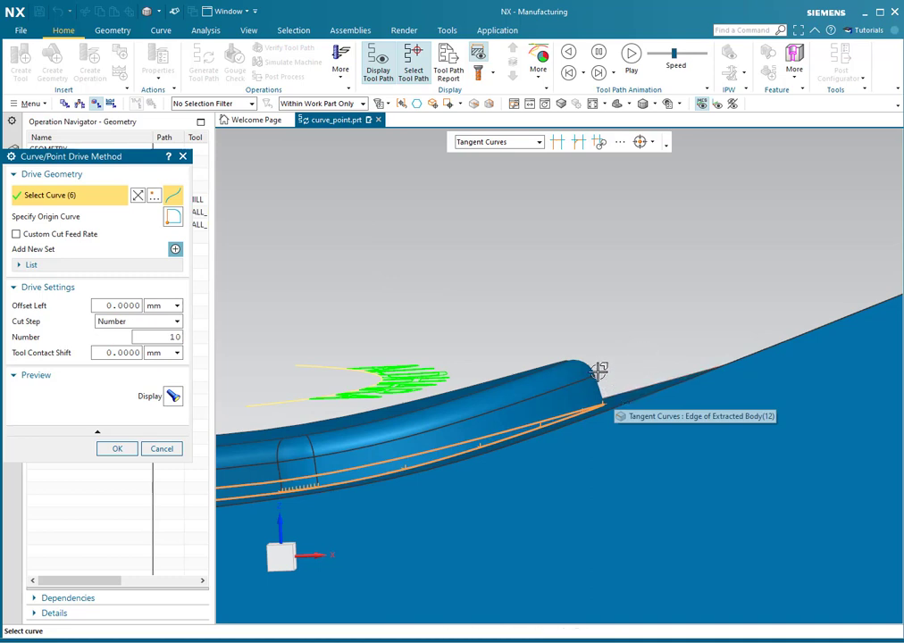
{"action": "scroll", "coordinate": [707, 288], "scroll_direction": "down", "scroll_amount": 6}
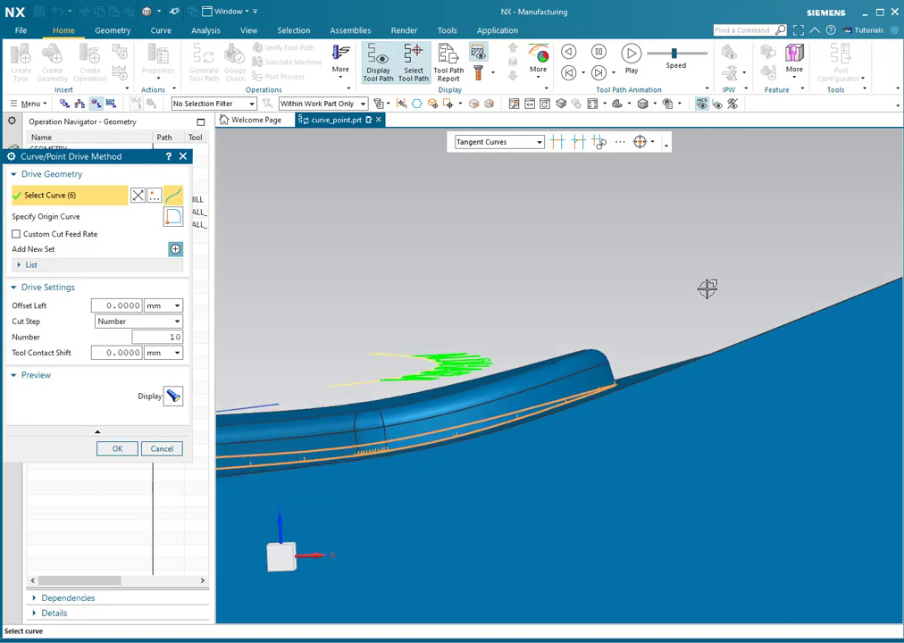
{"action": "middle_click_drag", "start_coordinate": [634, 382], "coordinate": [671, 428]}
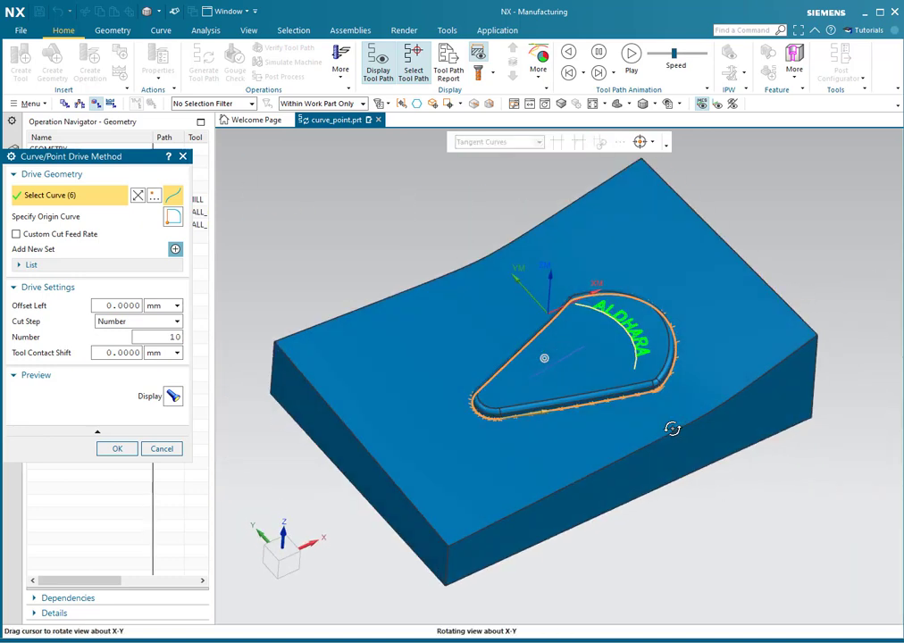
{"action": "scroll", "coordinate": [572, 381], "scroll_direction": "up", "scroll_amount": 1}
{"action": "scroll", "coordinate": [573, 381], "scroll_direction": "up", "scroll_amount": 1}
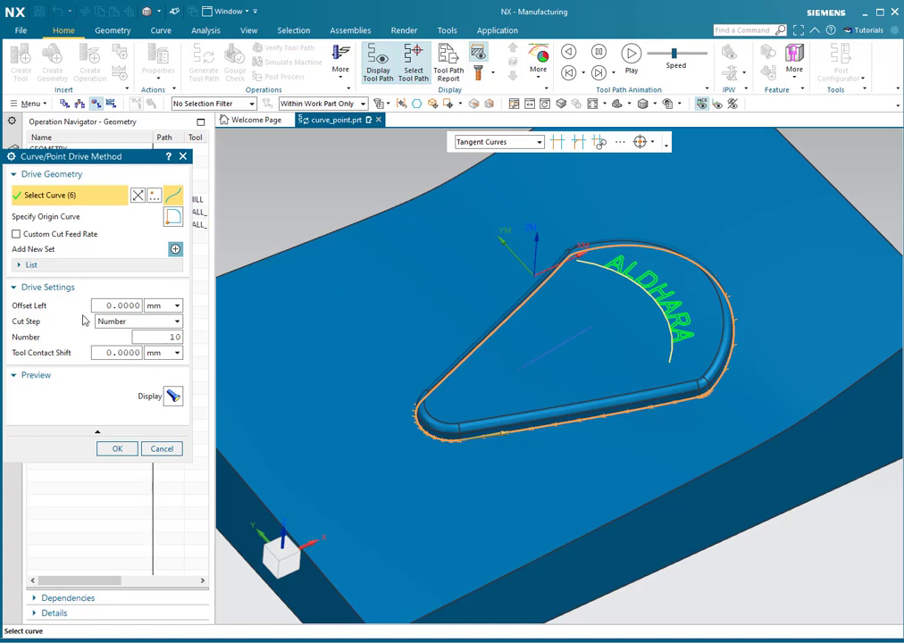
- Set Offset Left to 3 mm, preview the drive points and show the model in wireframe
{"action": "double_click", "coordinate": [107, 305]}
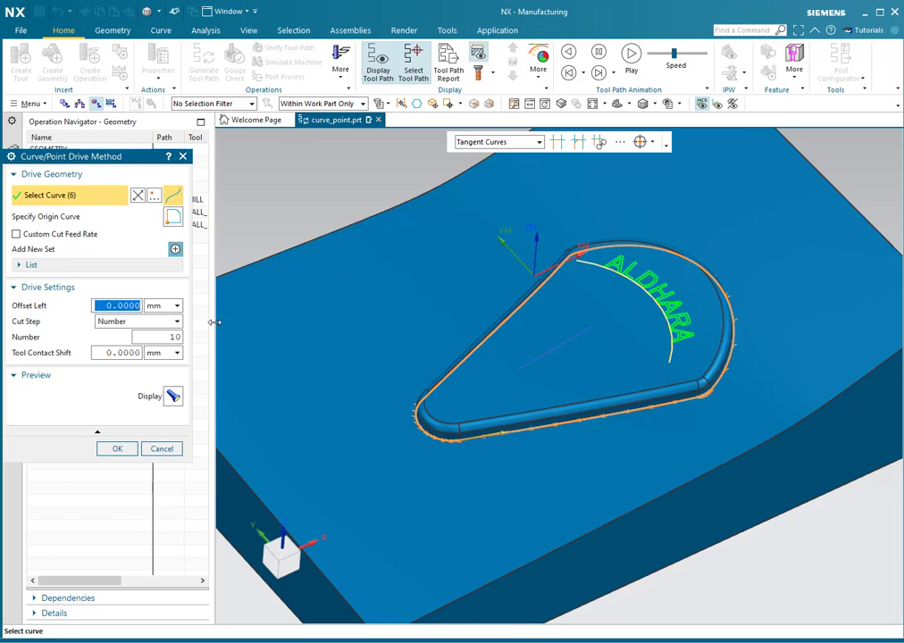
{"action": "type", "text": "3"}
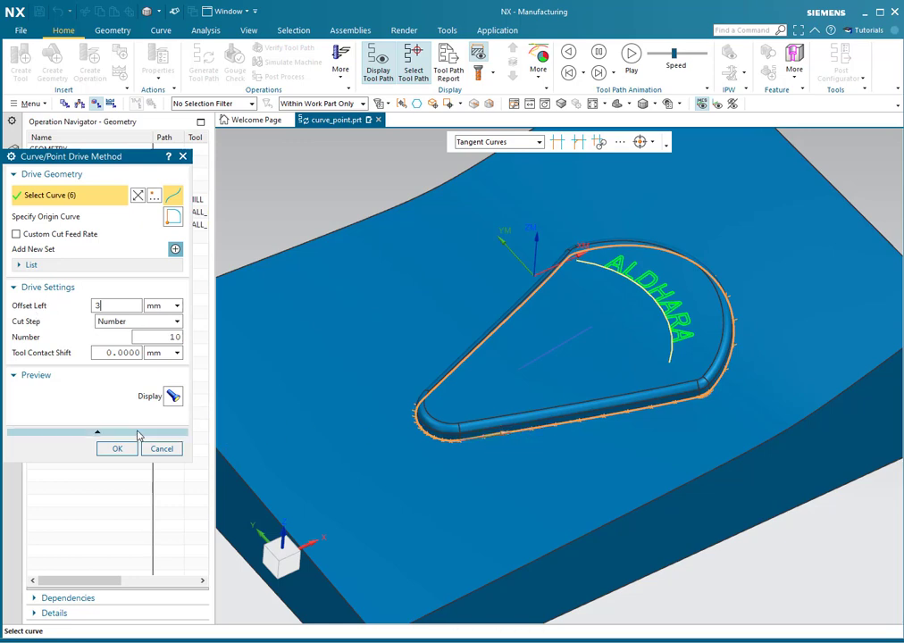
{"action": "left_click", "coordinate": [173, 401]}
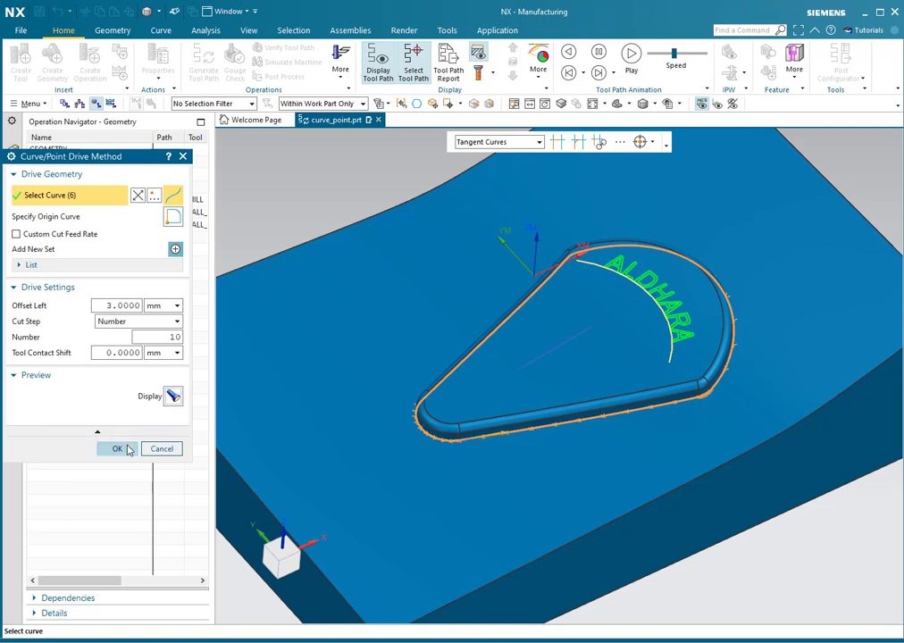
{"action": "left_click", "coordinate": [655, 105]}
{"action": "left_click", "coordinate": [661, 196]}
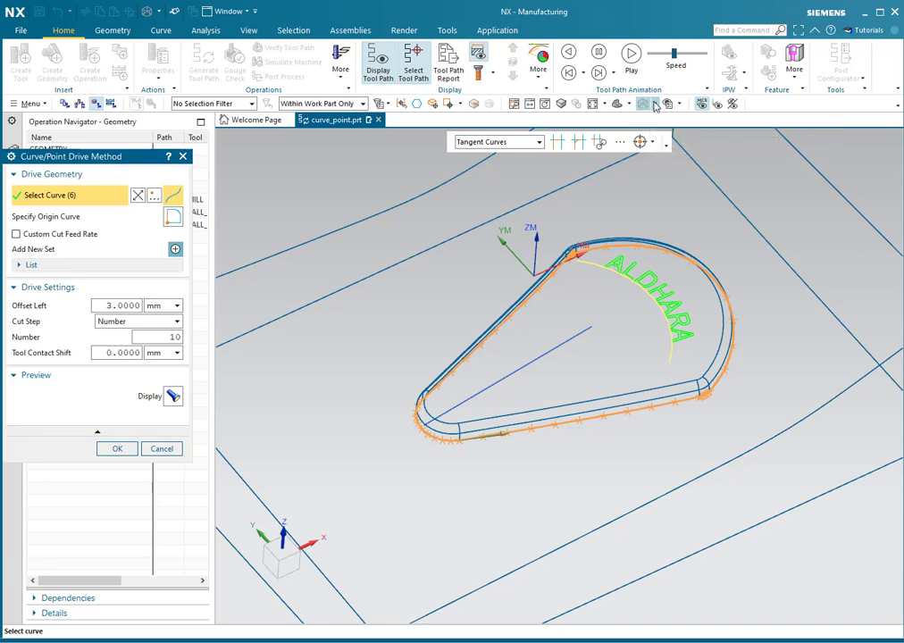
- Accept the drive settings, generate the CURVE_DRIVE_2 tool path and inspect it at the pad's rounded end
{"action": "left_click", "coordinate": [117, 448]}
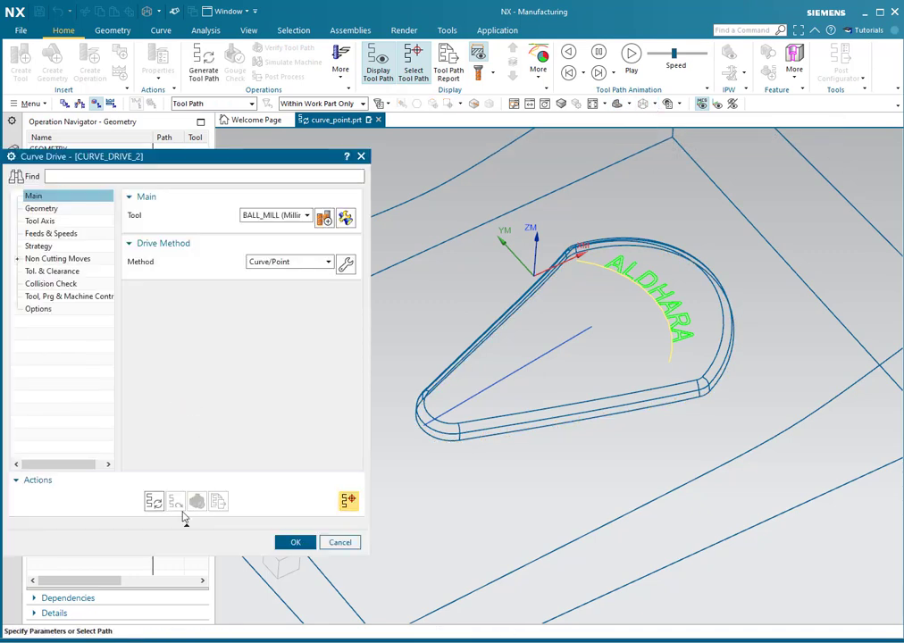
{"action": "left_click", "coordinate": [155, 502]}
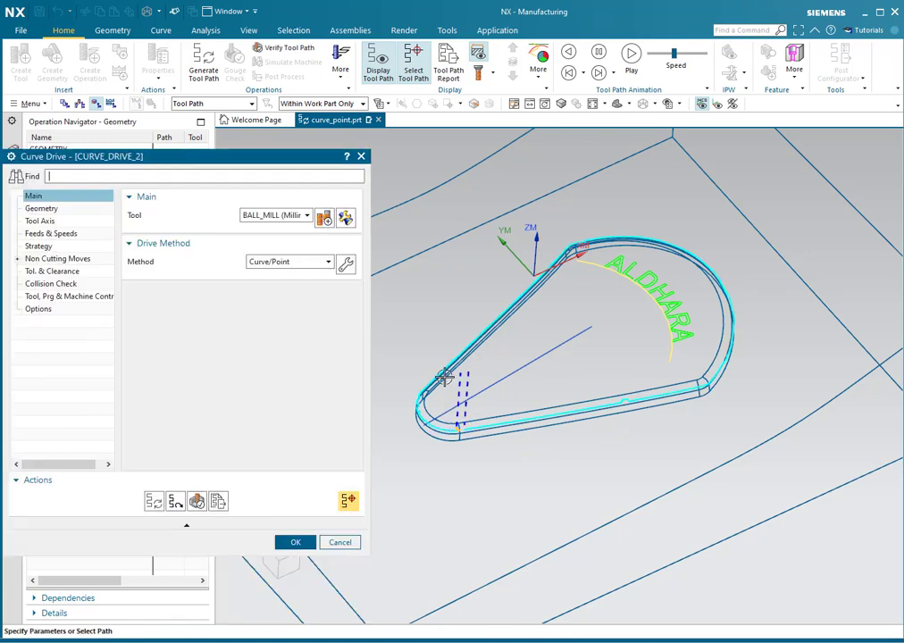
{"action": "mouse_move", "coordinate": [445, 374]}
{"action": "middle_mouse_down"}
{"action": "mouse_move", "coordinate": [453, 369]}
{"action": "mouse_move", "coordinate": [444, 368]}
{"action": "middle_mouse_up"}
{"action": "scroll", "coordinate": [444, 368], "scroll_direction": "down", "scroll_amount": 5}
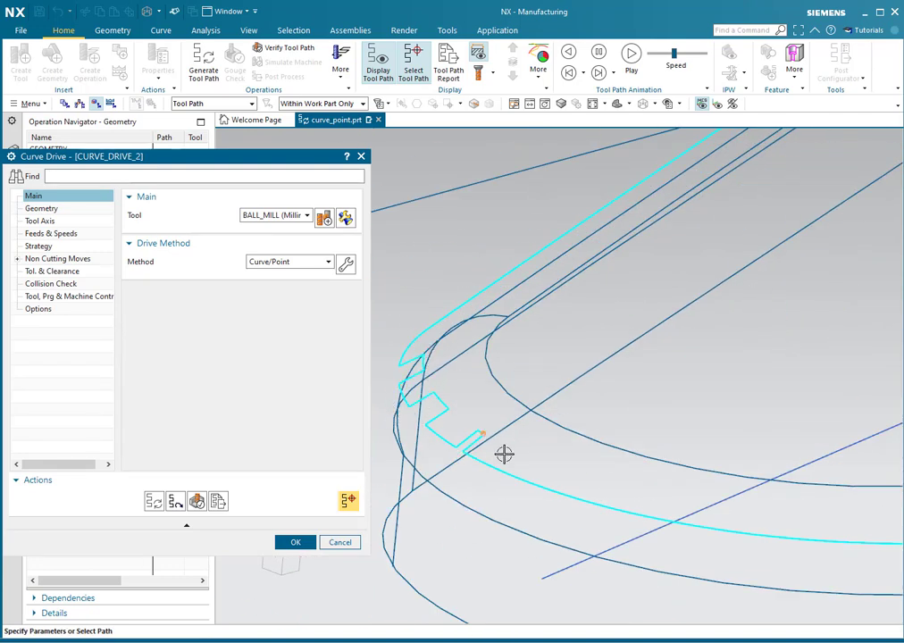
- Change the background to Graduated Dark Gray and inspect the tool path around the pad outline
{"action": "left_click", "coordinate": [250, 31]}
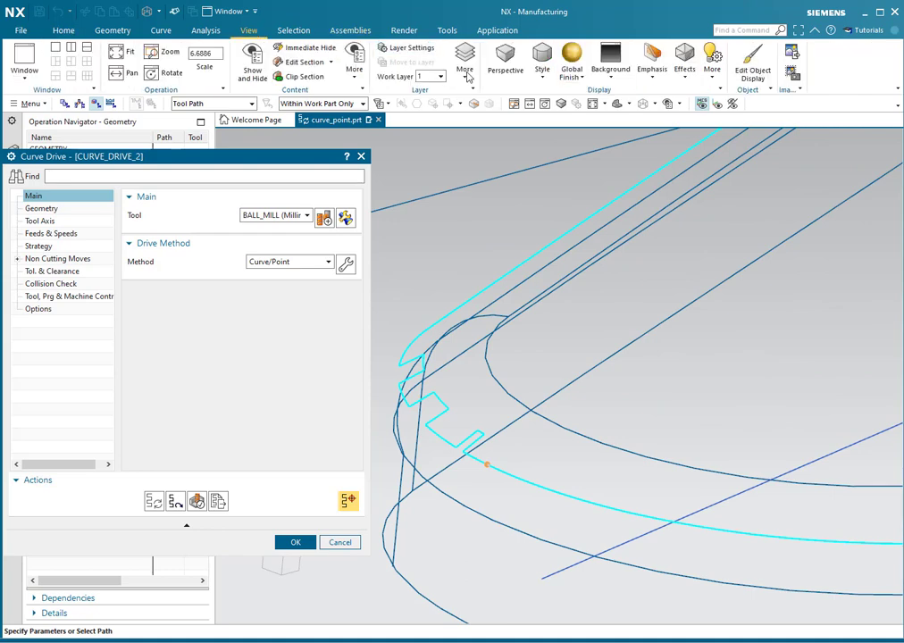
{"action": "left_click", "coordinate": [611, 72]}
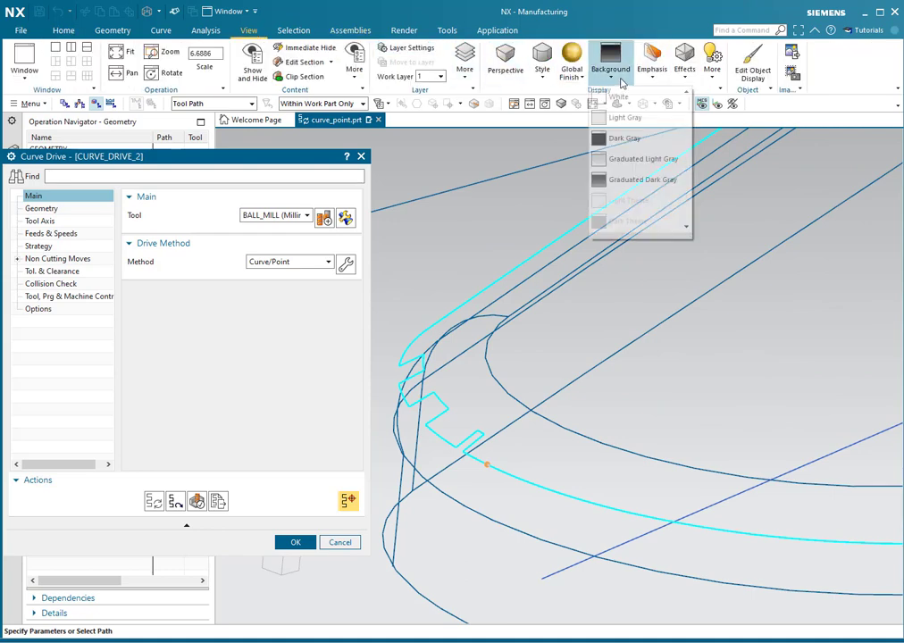
{"action": "left_click", "coordinate": [632, 180]}
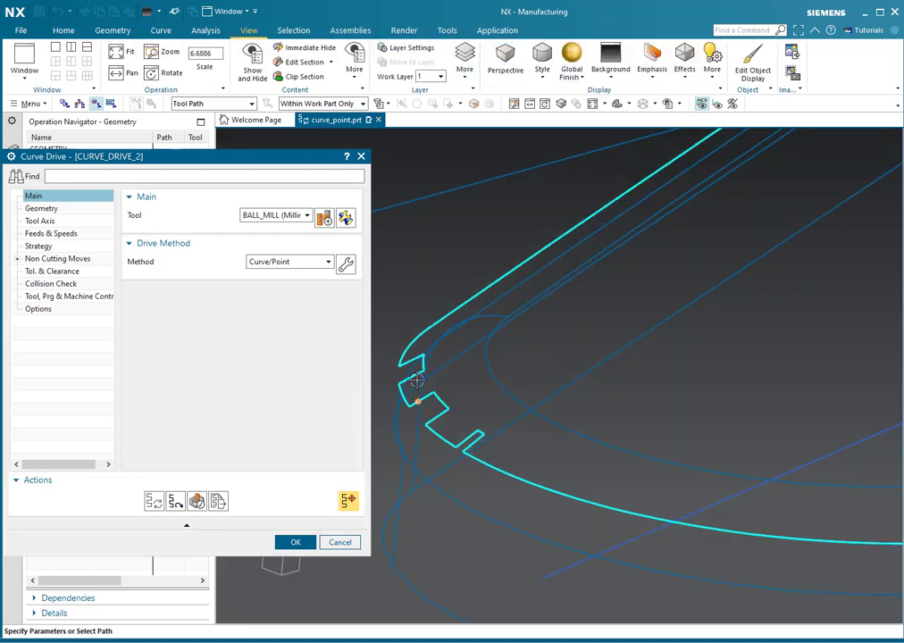
{"action": "scroll", "coordinate": [417, 381], "scroll_direction": "down", "scroll_amount": 4}
{"action": "scroll", "coordinate": [466, 365], "scroll_direction": "down", "scroll_amount": 2}
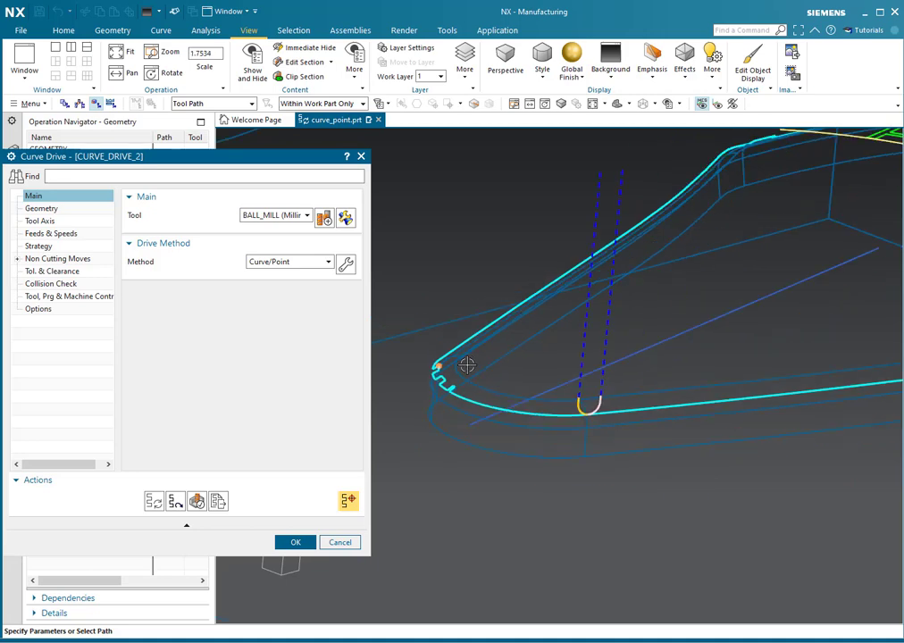
{"action": "scroll", "coordinate": [466, 364], "scroll_direction": "down", "scroll_amount": 3}
{"action": "scroll", "coordinate": [402, 320], "scroll_direction": "down", "scroll_amount": 3}
{"action": "middle_click_drag", "start_coordinate": [536, 343], "coordinate": [546, 387]}
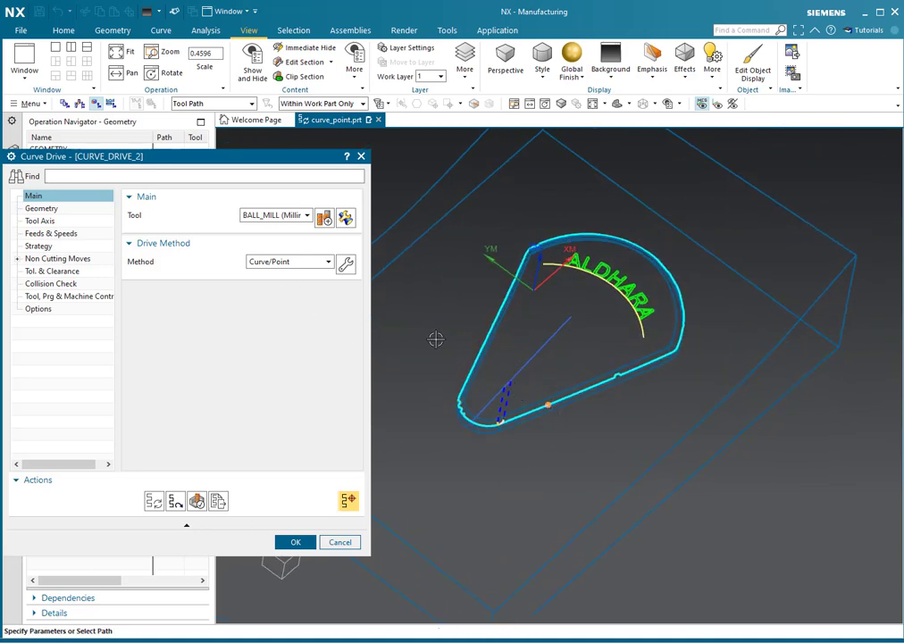
- Reverse the direction of the drive curve around the pad's base edge and accept the drive method
{"action": "left_click", "coordinate": [347, 265]}
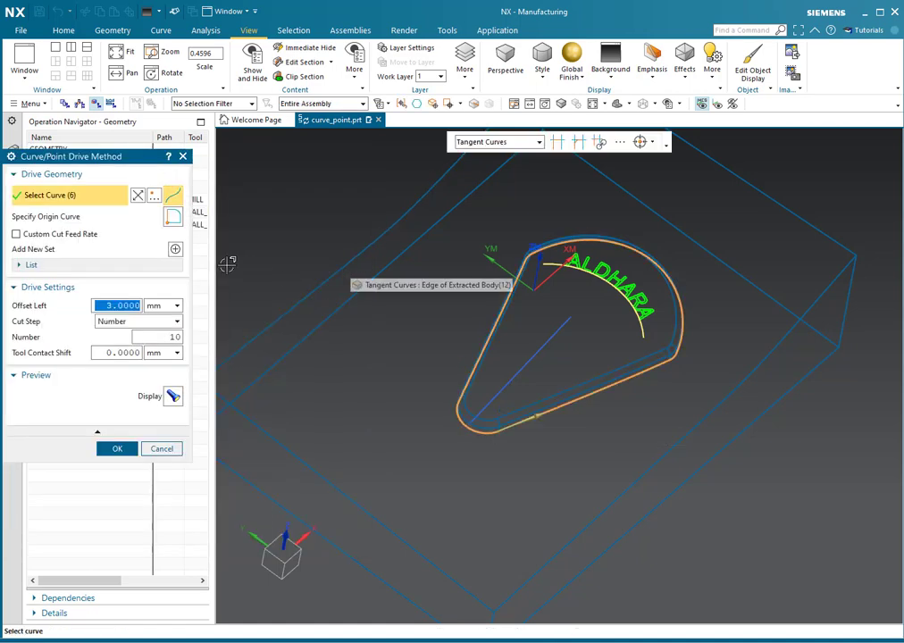
{"action": "scroll", "coordinate": [437, 426], "scroll_direction": "up", "scroll_amount": 1}
{"action": "middle_click_drag", "start_coordinate": [531, 395], "coordinate": [520, 371]}
{"action": "scroll", "coordinate": [527, 384], "scroll_direction": "up", "scroll_amount": 2}
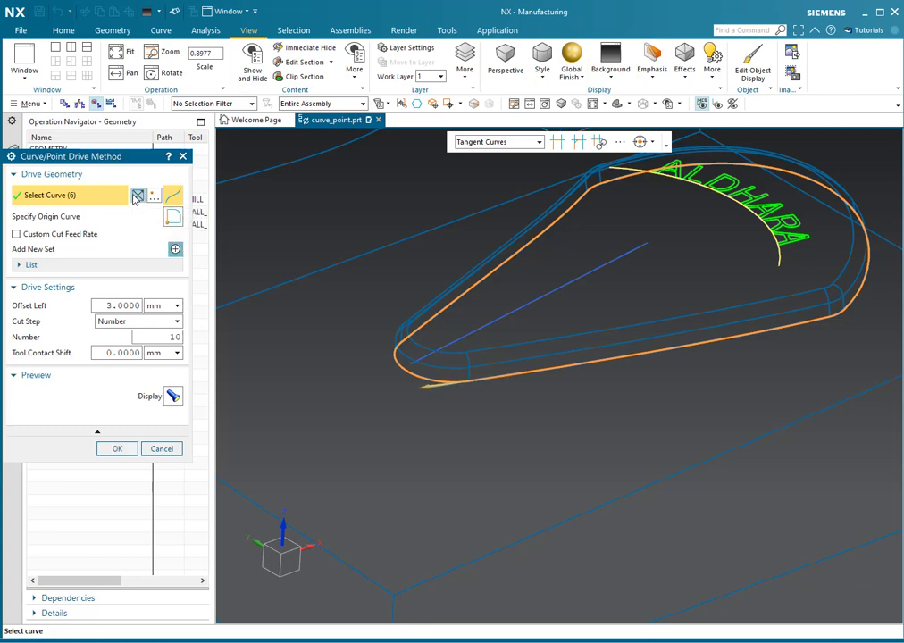
{"action": "left_click", "coordinate": [146, 450]}
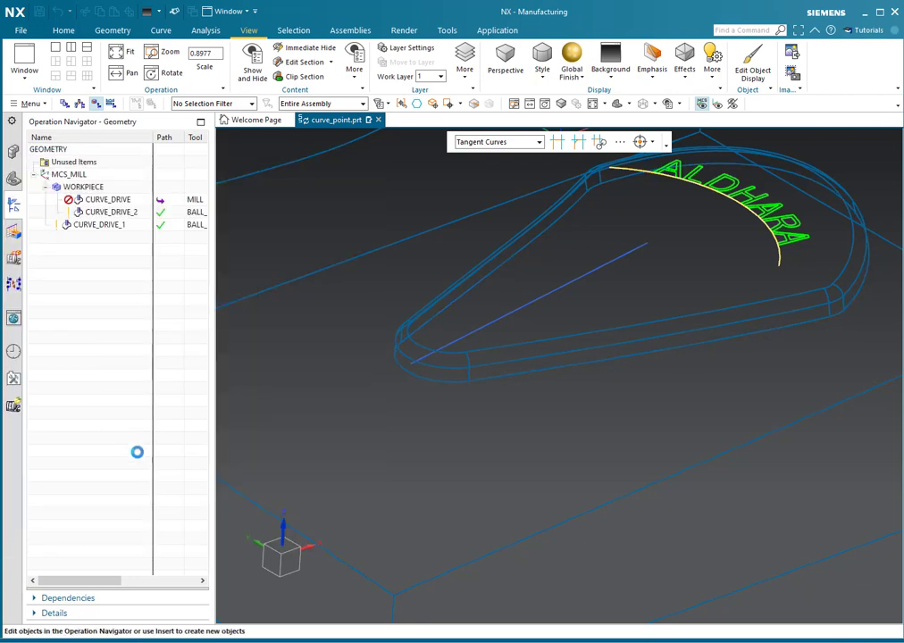
- Try generating the tool path along the reversed drive curve, interrupt the calculation and dismiss the abort warning
{"action": "left_click", "coordinate": [152, 498]}
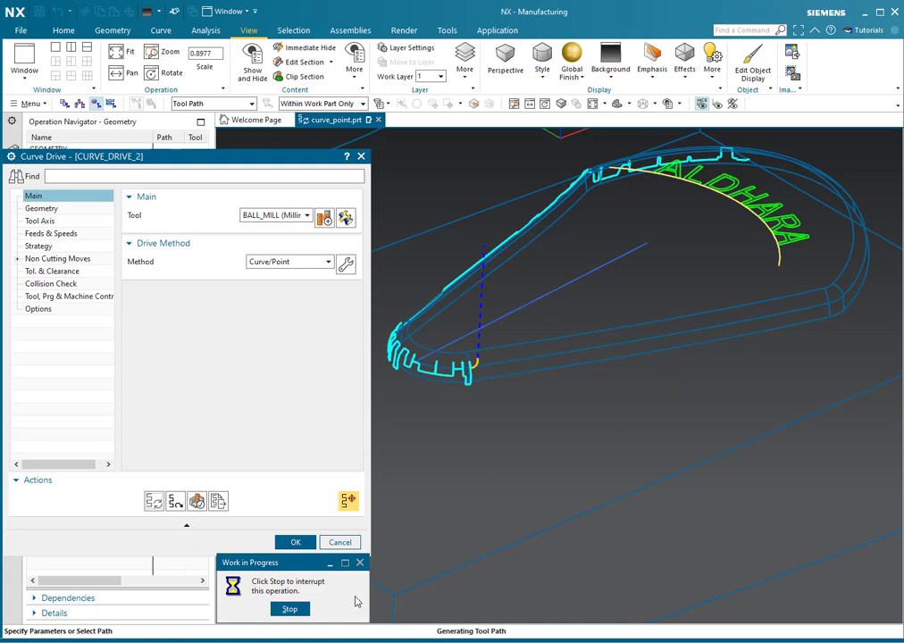
{"action": "left_click", "coordinate": [289, 609]}
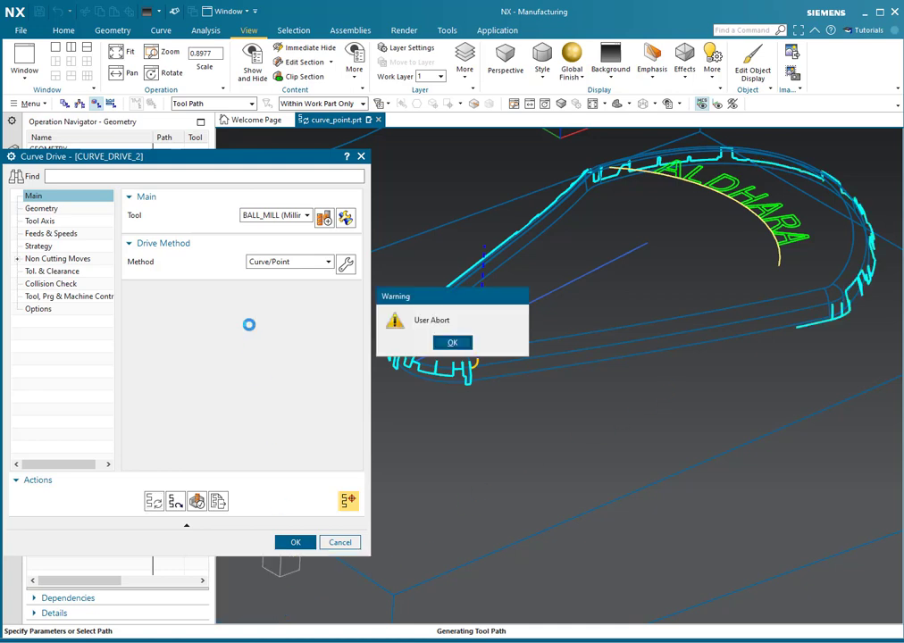
{"action": "left_click", "coordinate": [450, 342]}
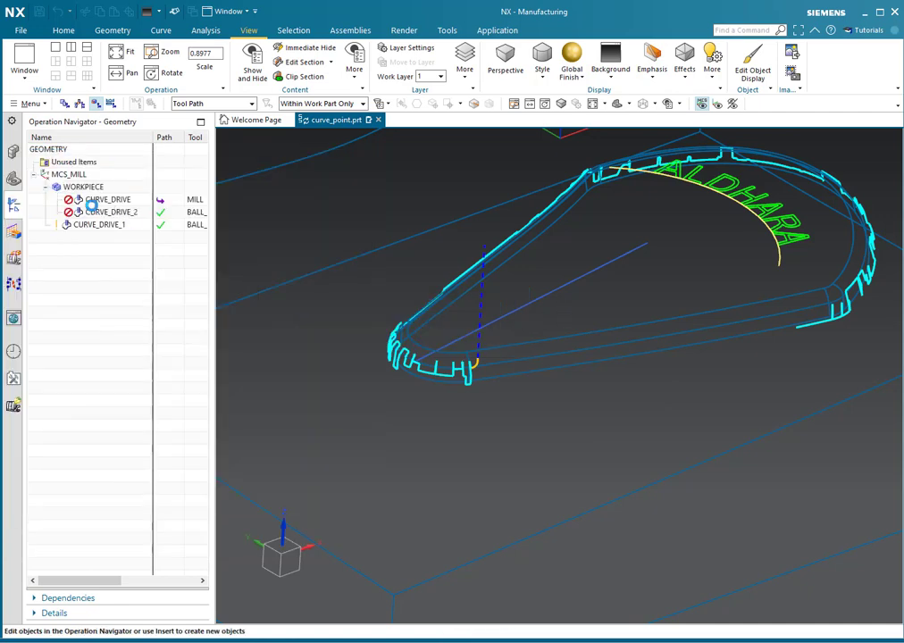
- Reopen CURVE_DRIVE_2 and specify the block's curved top face surrounding the pad as the cut area
{"action": "double_click", "coordinate": [93, 212]}
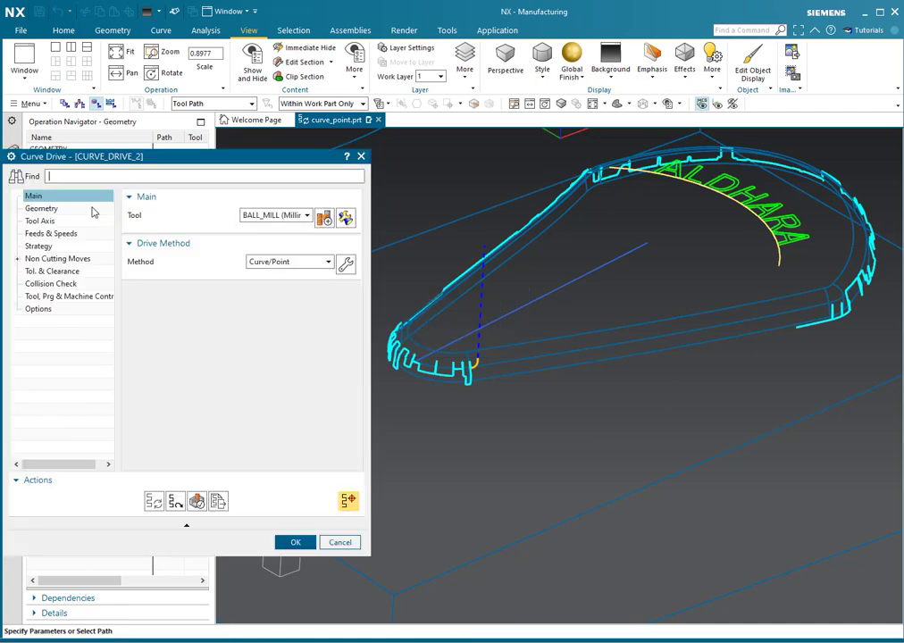
{"action": "left_click", "coordinate": [51, 208]}
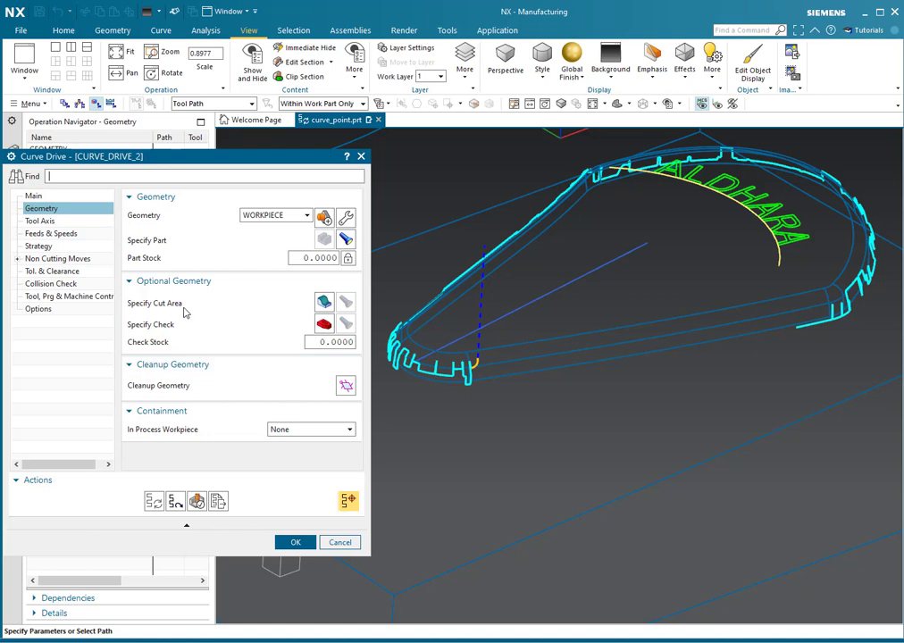
{"action": "left_click", "coordinate": [322, 303]}
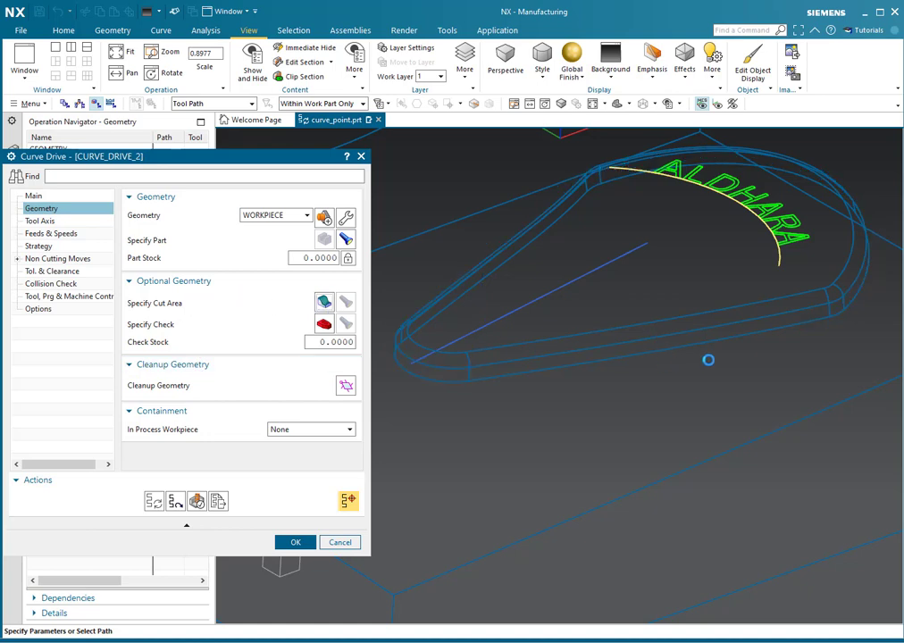
{"action": "scroll", "coordinate": [705, 358], "scroll_direction": "down", "scroll_amount": 5}
{"action": "right_click_drag", "start_coordinate": [333, 432], "coordinate": [333, 409]}
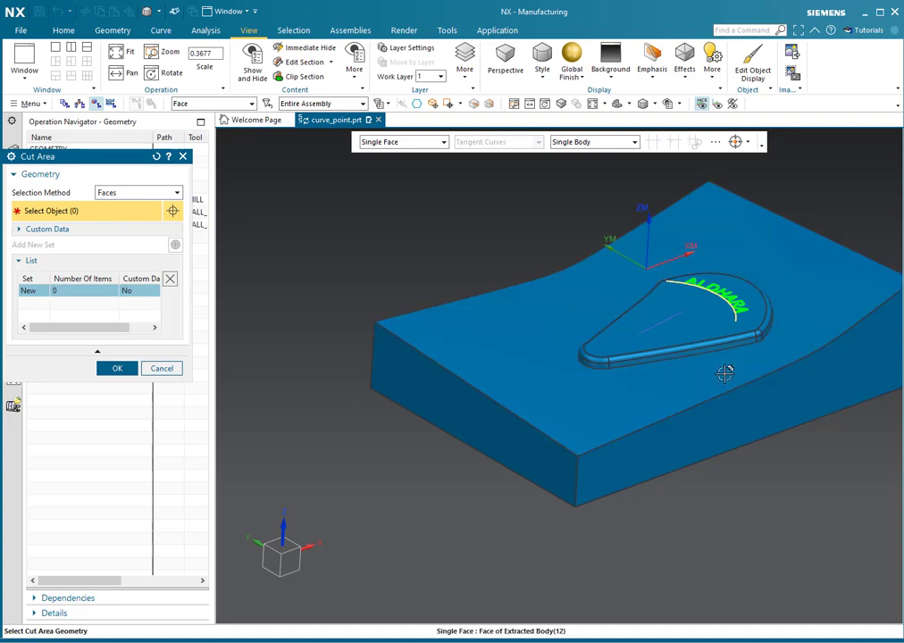
{"action": "left_click", "coordinate": [722, 372]}
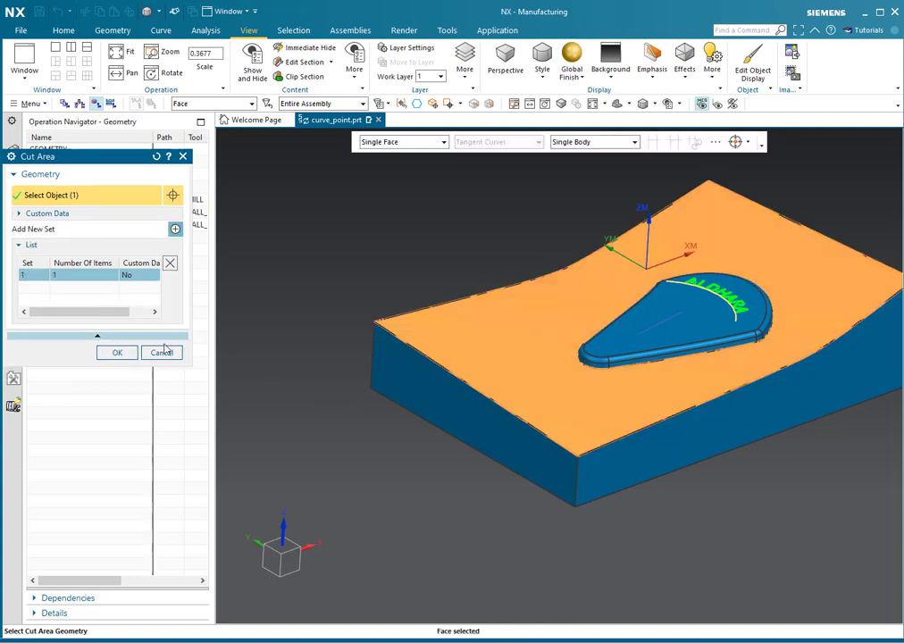
{"action": "left_click", "coordinate": [119, 353]}
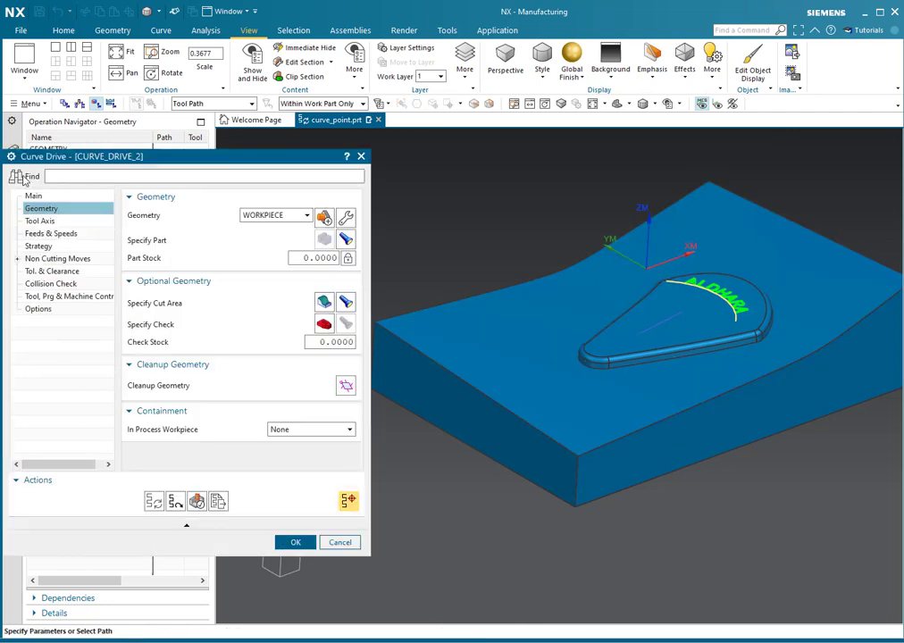
- Review the operation's main and geometry settings and regenerate the tool path with the cut area applied
{"action": "left_click", "coordinate": [49, 195]}
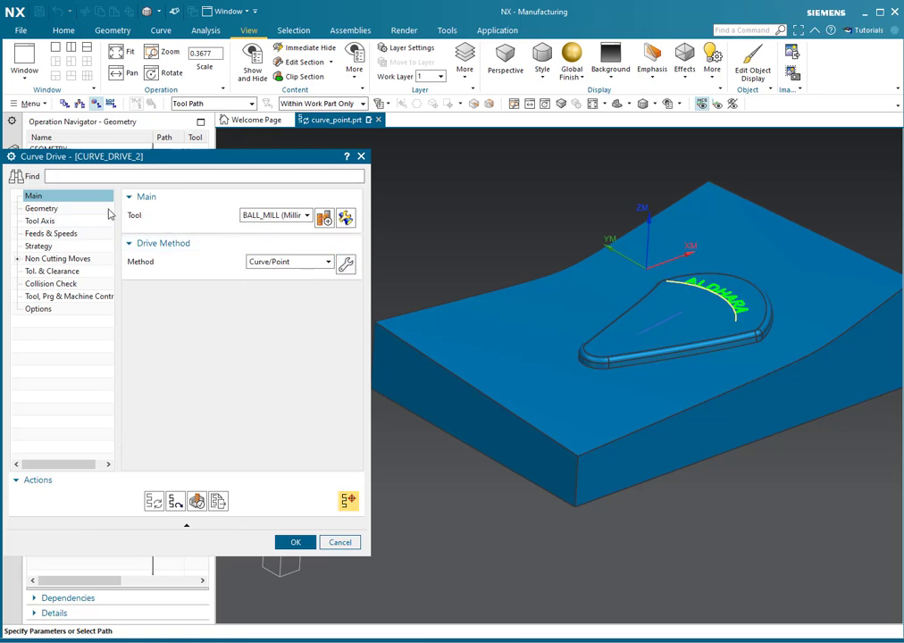
{"action": "left_click", "coordinate": [47, 208]}
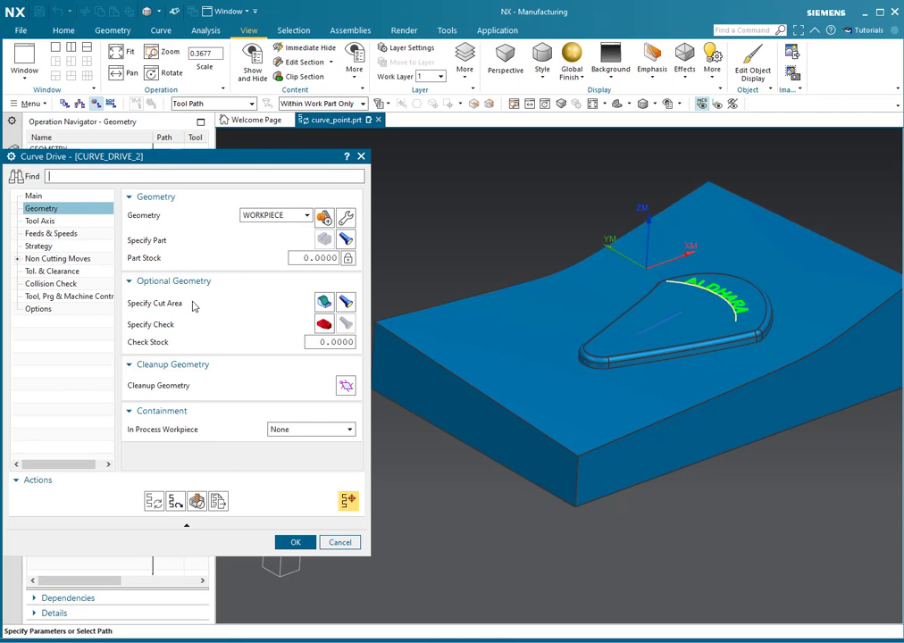
{"action": "left_click", "coordinate": [55, 196]}
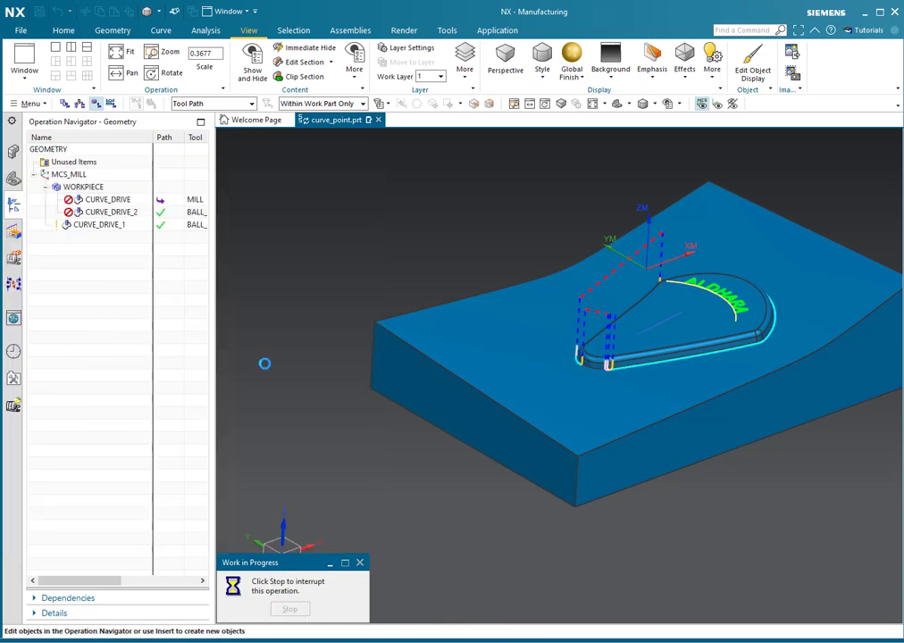
- Try an Offset Left of 4 mm for the pad's base-edge drive curve and regenerate the tool path
{"action": "middle_click_drag", "start_coordinate": [605, 366], "coordinate": [655, 376]}
{"action": "scroll", "coordinate": [655, 377], "scroll_direction": "up", "scroll_amount": 6}
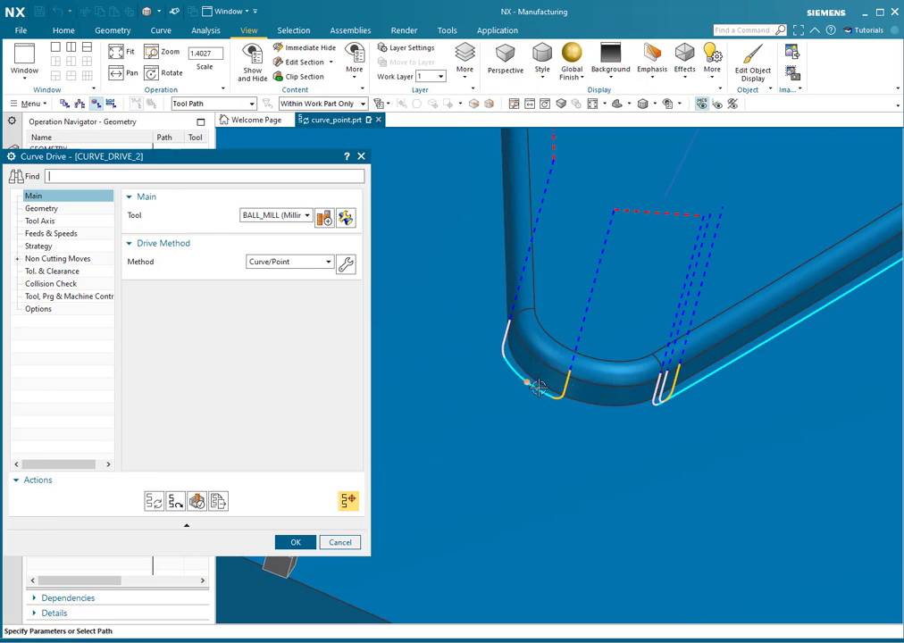
{"action": "scroll", "coordinate": [685, 409], "scroll_direction": "down", "scroll_amount": 3}
{"action": "middle_click_drag", "start_coordinate": [686, 410], "coordinate": [652, 405]}
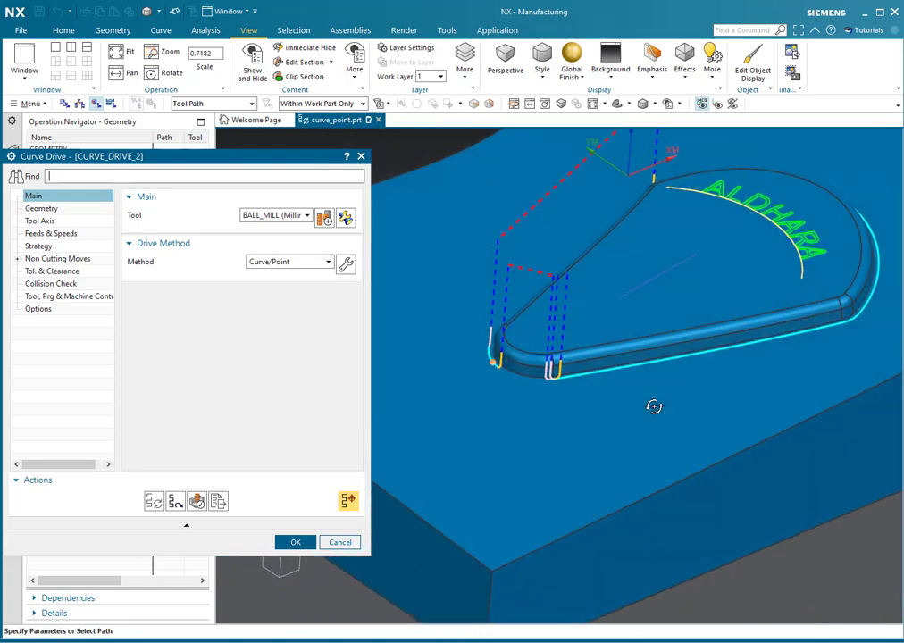
{"action": "left_click", "coordinate": [346, 264]}
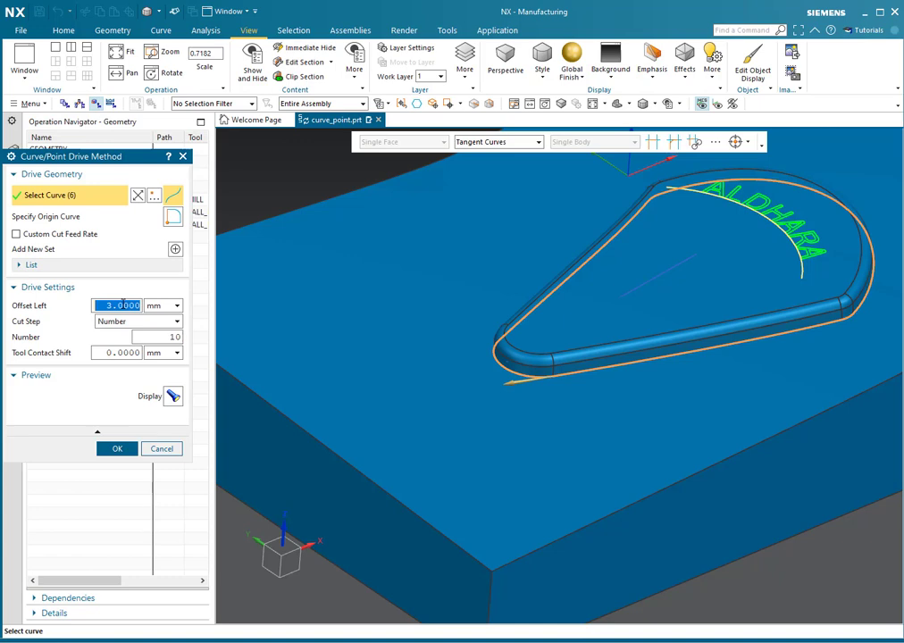
{"action": "type", "text": "4"}
{"action": "left_click", "coordinate": [116, 449]}
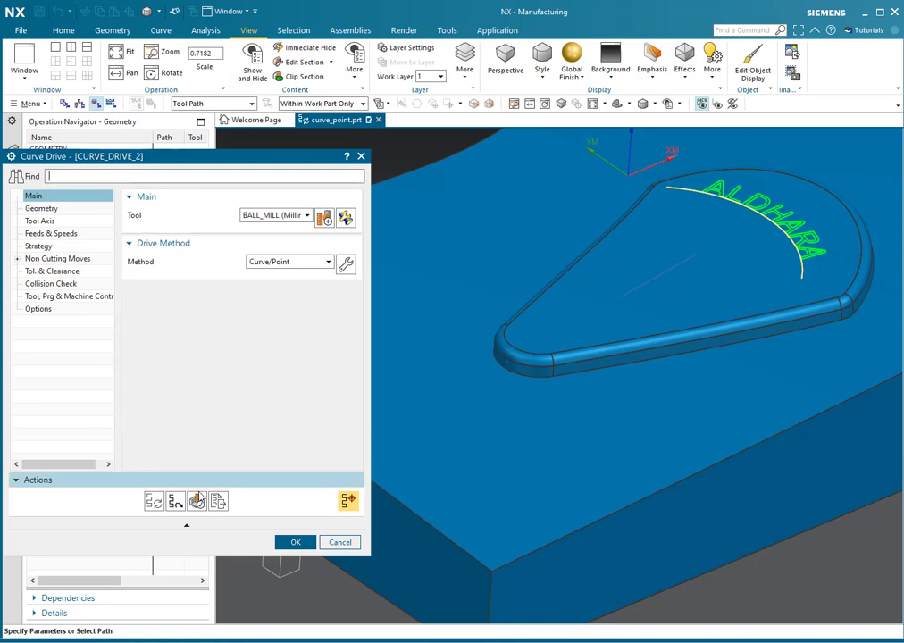
{"action": "left_click", "coordinate": [153, 501]}
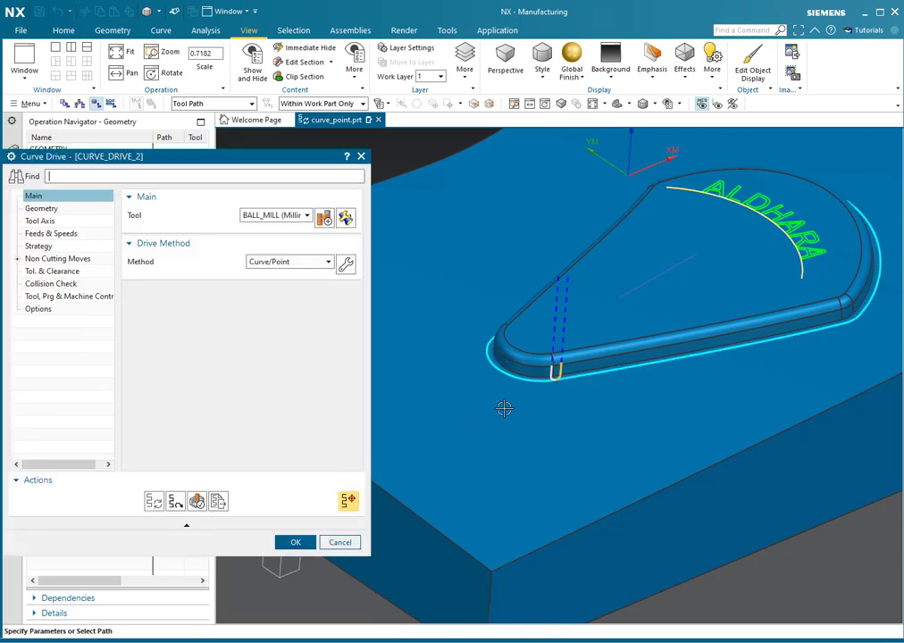
- Inspect the path around the pad's corner and check the ball mill's tool dimensions
{"action": "middle_click_drag", "start_coordinate": [539, 397], "coordinate": [579, 389]}
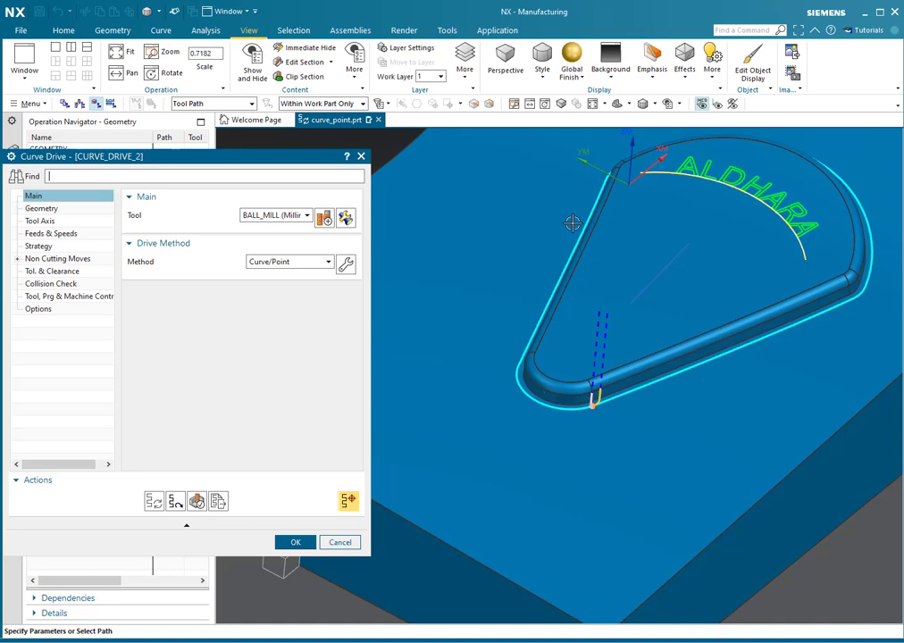
{"action": "left_click", "coordinate": [347, 218]}
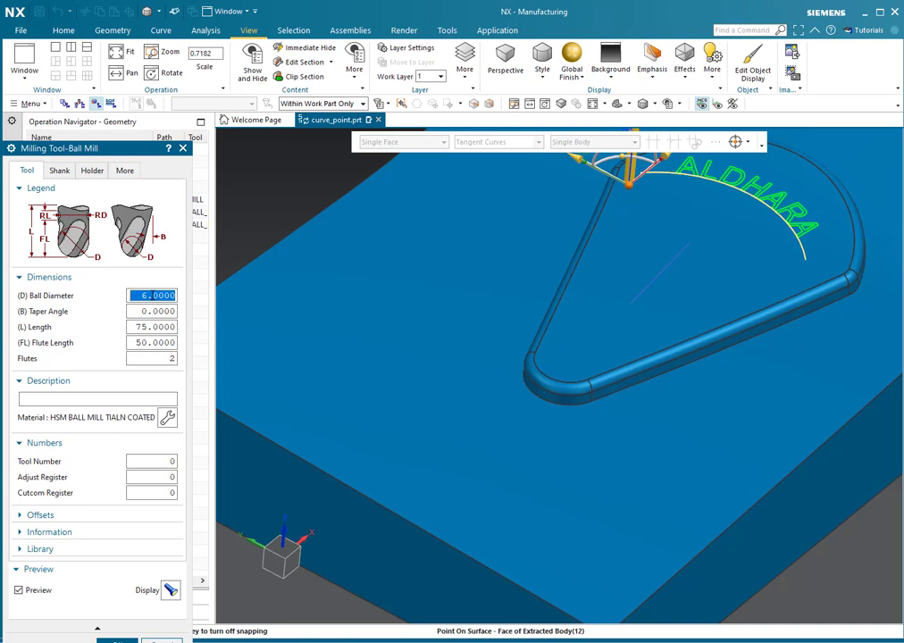
{"action": "left_click", "coordinate": [128, 639]}
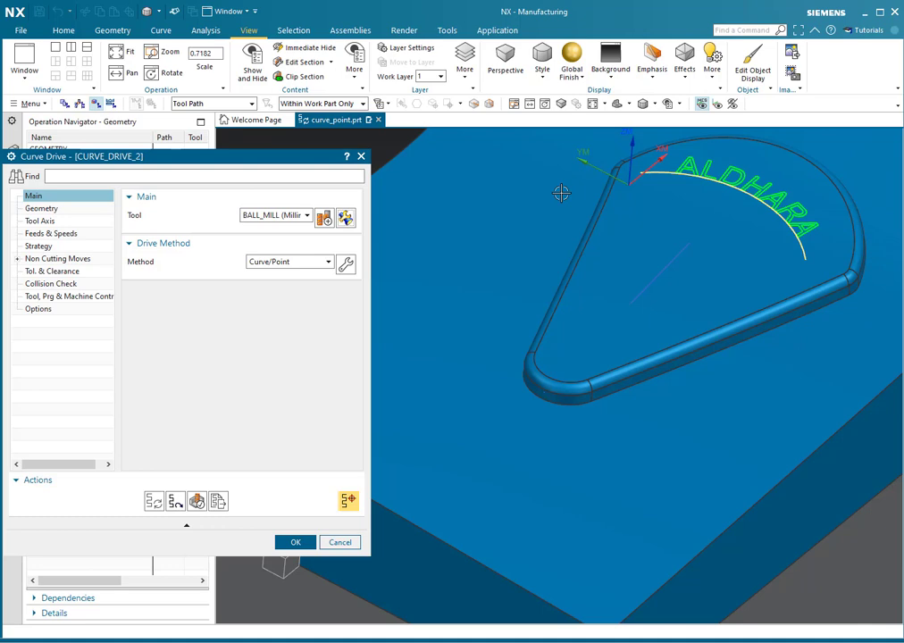
- Set the Curve/Point drive method's Offset Left to 3.7 mm and regenerate the tool path
{"action": "left_click", "coordinate": [344, 263]}
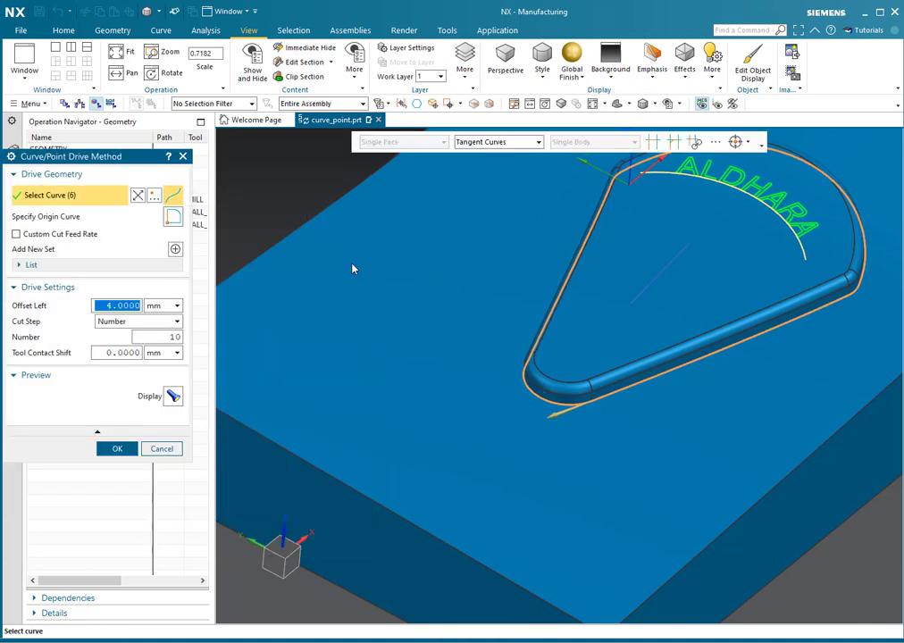
{"action": "type", "text": "3.7"}
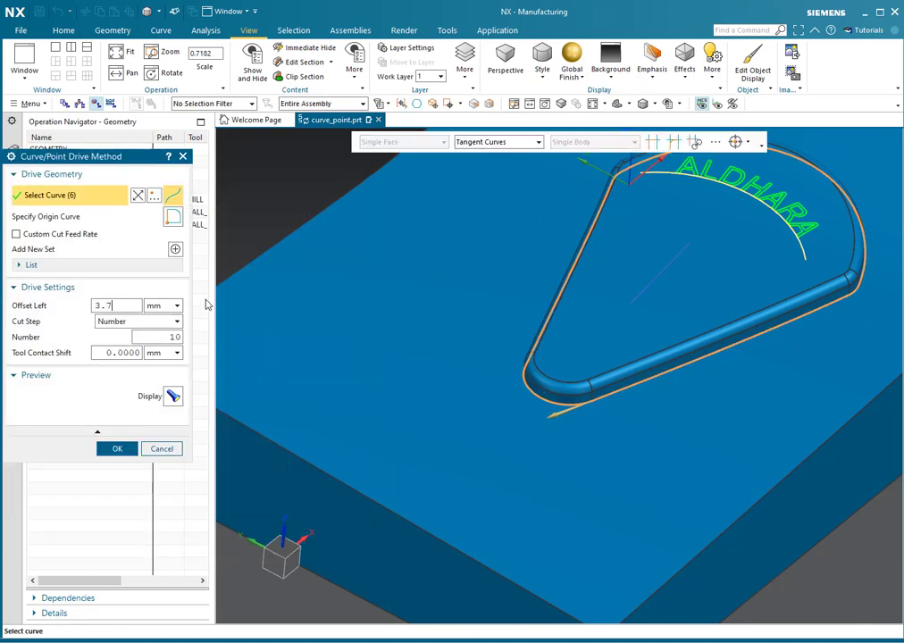
{"action": "left_click", "coordinate": [117, 449]}
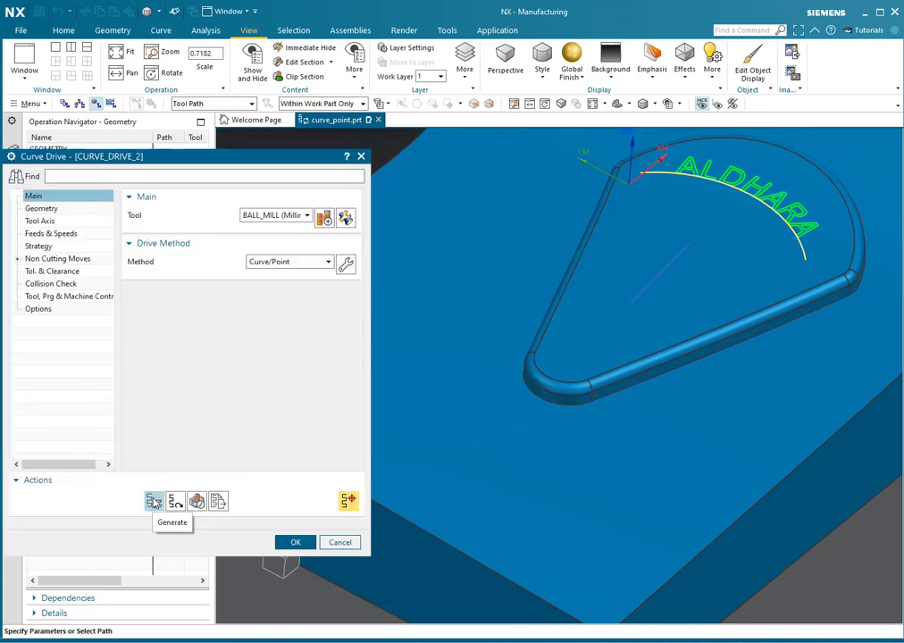
{"action": "left_click", "coordinate": [154, 502]}
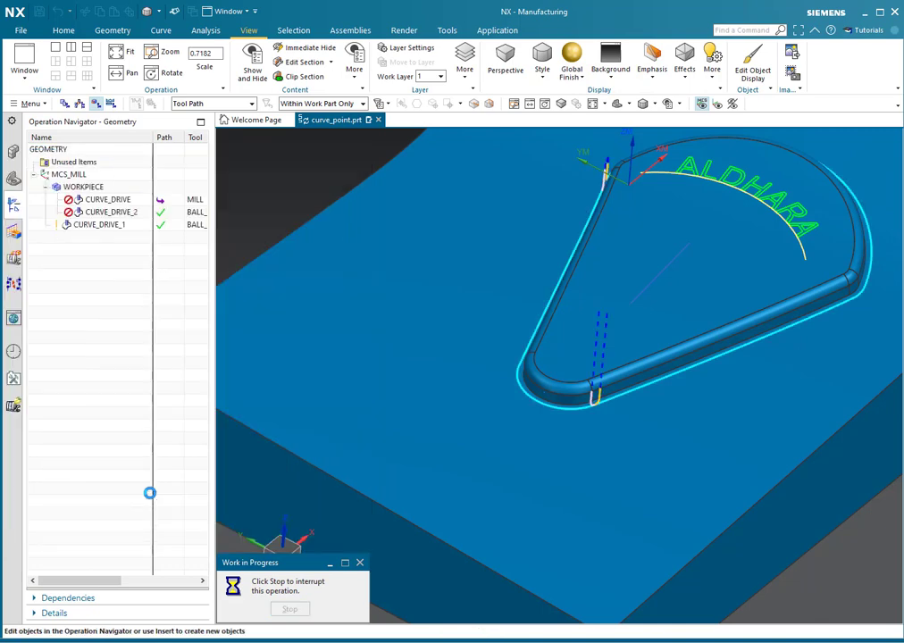
- Examine the regenerated tool path around the pad, especially its engage and retract moves at the corners
{"action": "middle_click_drag", "start_coordinate": [754, 258], "coordinate": [799, 282]}
{"action": "scroll", "coordinate": [477, 183], "scroll_direction": "up", "scroll_amount": 4}
{"action": "scroll", "coordinate": [490, 213], "scroll_direction": "down", "scroll_amount": 3}
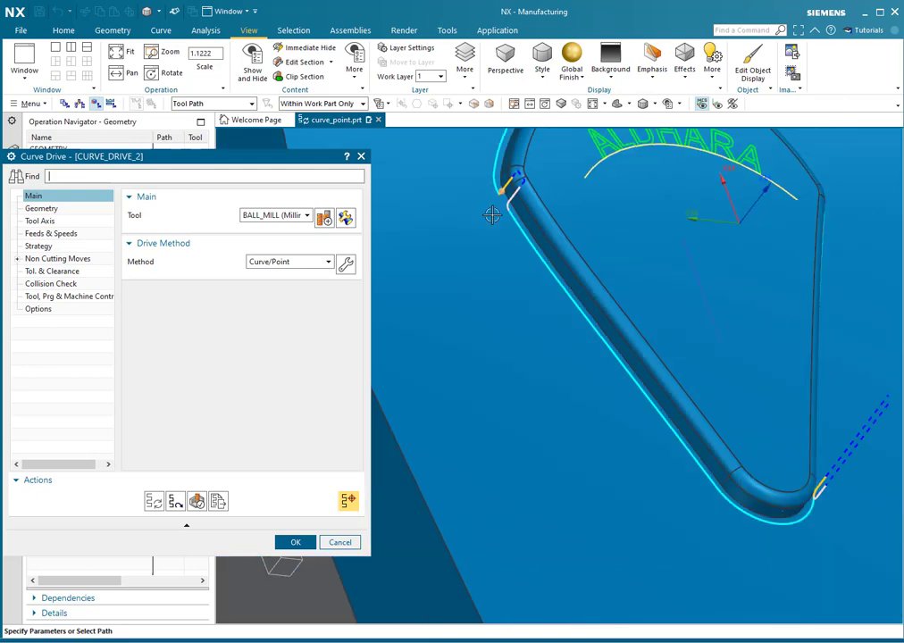
{"action": "scroll", "coordinate": [491, 216], "scroll_direction": "down", "scroll_amount": 3}
{"action": "mouse_move", "coordinate": [540, 251]}
{"action": "middle_mouse_down"}
{"action": "mouse_move", "coordinate": [593, 265]}
{"action": "mouse_move", "coordinate": [601, 284]}
{"action": "mouse_move", "coordinate": [607, 242]}
{"action": "mouse_move", "coordinate": [540, 247]}
{"action": "middle_mouse_up"}
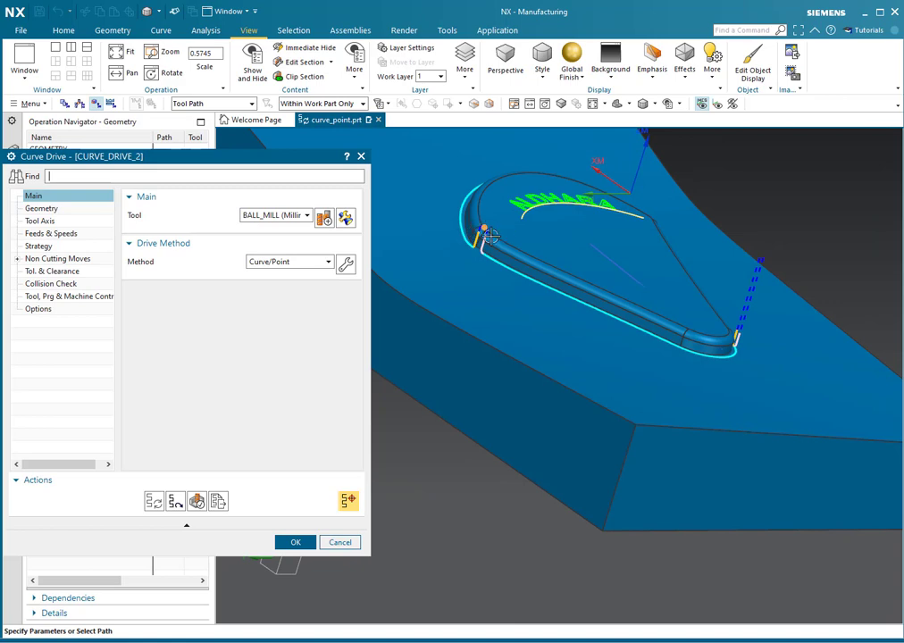
{"action": "scroll", "coordinate": [629, 256], "scroll_direction": "down", "scroll_amount": 3}
{"action": "middle_click_drag", "start_coordinate": [628, 257], "coordinate": [556, 249]}
{"action": "scroll", "coordinate": [571, 234], "scroll_direction": "up", "scroll_amount": 6}
{"action": "scroll", "coordinate": [564, 233], "scroll_direction": "down", "scroll_amount": 7}
- Verify the tool path by placing the ball mill along it, inspect its clearance to the pad wall, and close the visualization
{"action": "left_click", "coordinate": [196, 500]}
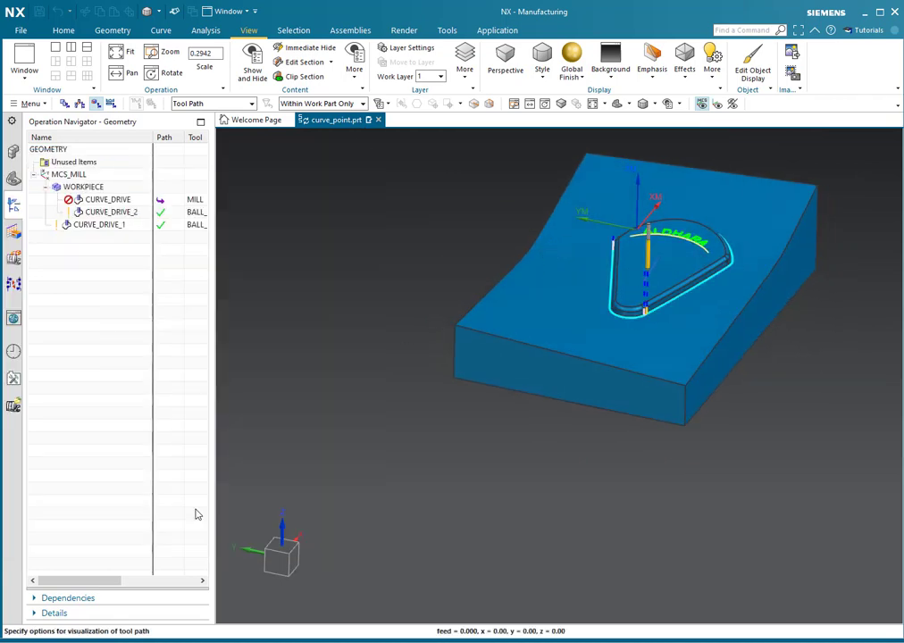
{"action": "scroll", "coordinate": [681, 261], "scroll_direction": "up", "scroll_amount": 7}
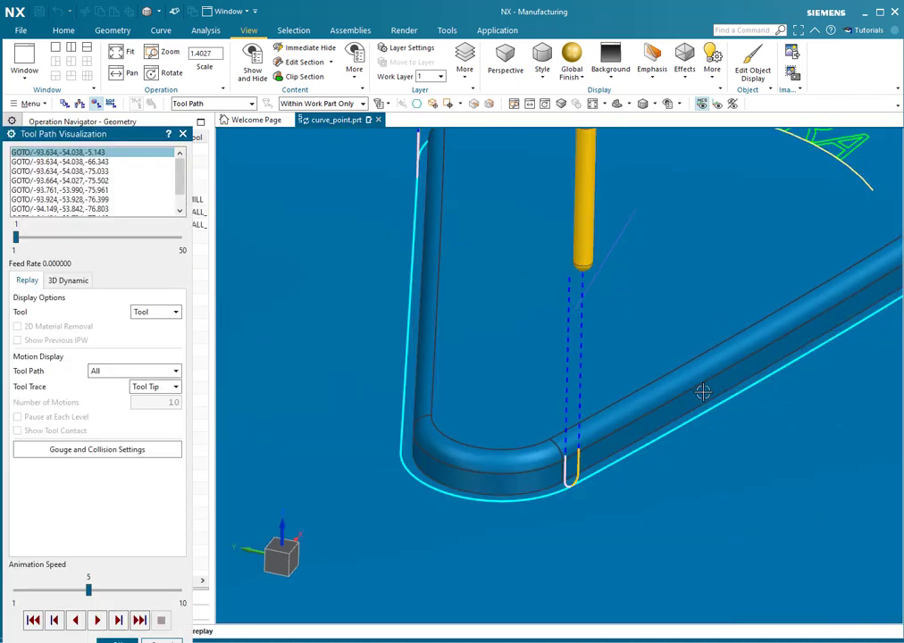
{"action": "middle_click_drag", "start_coordinate": [681, 419], "coordinate": [718, 402]}
{"action": "scroll", "coordinate": [802, 367], "scroll_direction": "up", "scroll_amount": 5}
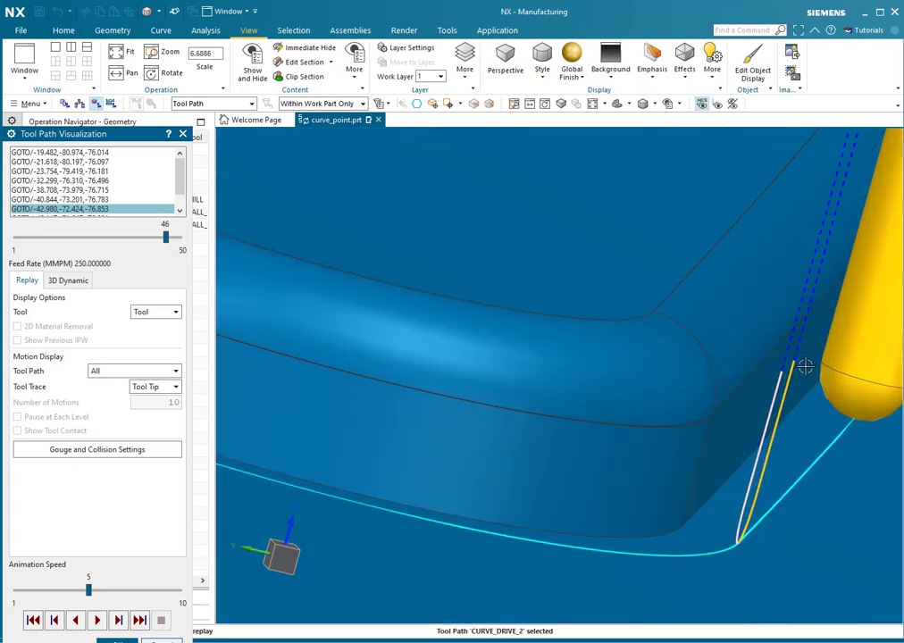
{"action": "middle_click_drag", "start_coordinate": [807, 369], "coordinate": [810, 365]}
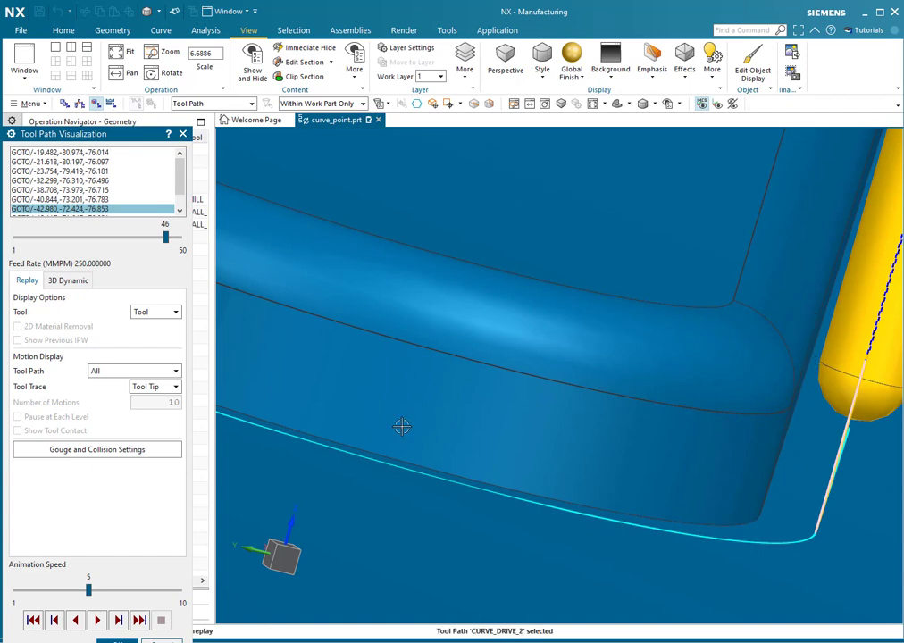
{"action": "scroll", "coordinate": [625, 377], "scroll_direction": "down", "scroll_amount": 6}
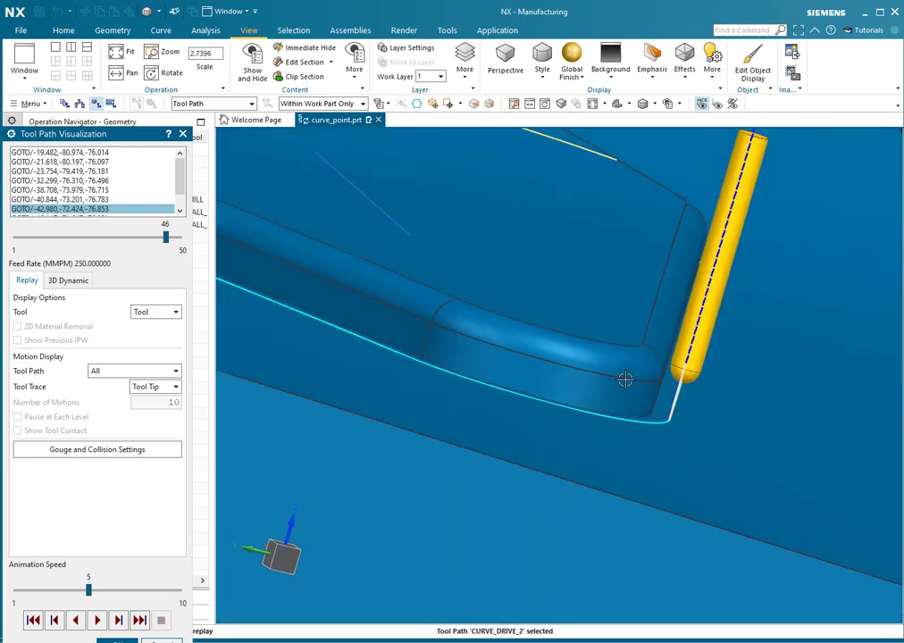
{"action": "scroll", "coordinate": [687, 383], "scroll_direction": "up", "scroll_amount": 5}
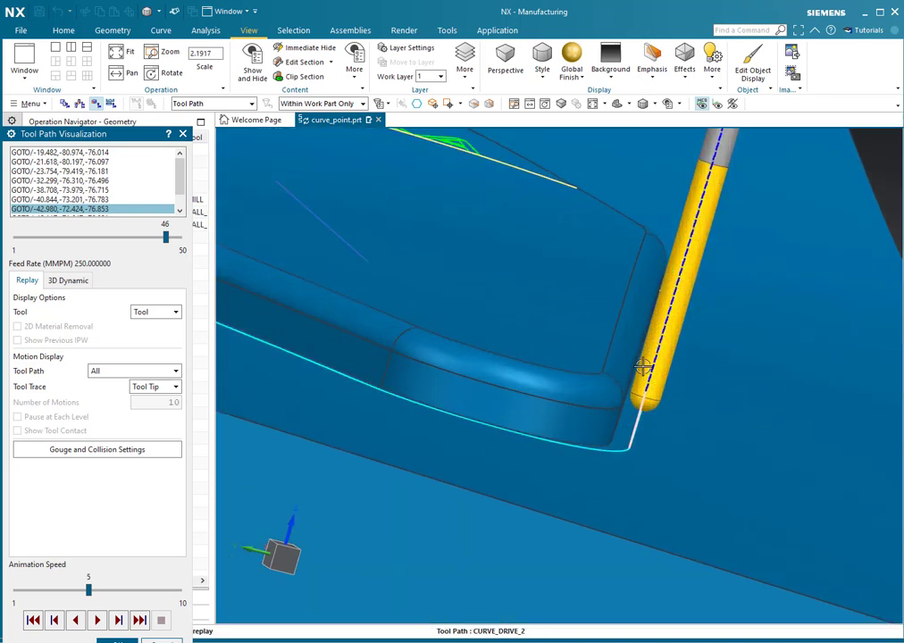
{"action": "scroll", "coordinate": [687, 383], "scroll_direction": "down", "scroll_amount": 4}
{"action": "scroll", "coordinate": [686, 383], "scroll_direction": "down", "scroll_amount": 2}
{"action": "scroll", "coordinate": [399, 305], "scroll_direction": "up", "scroll_amount": 5}
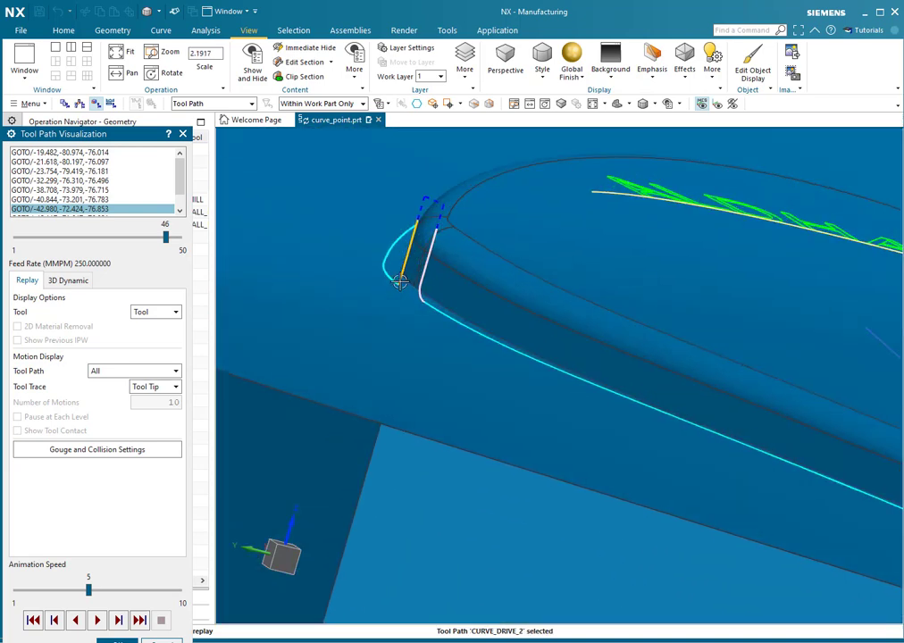
{"action": "scroll", "coordinate": [519, 322], "scroll_direction": "down", "scroll_amount": 3}
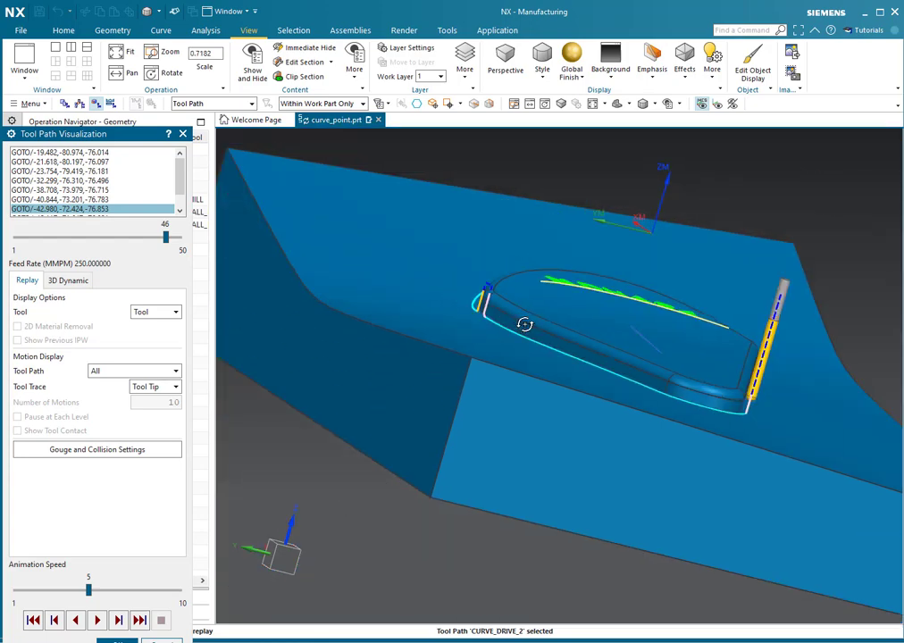
{"action": "middle_click_drag", "start_coordinate": [521, 320], "coordinate": [500, 355]}
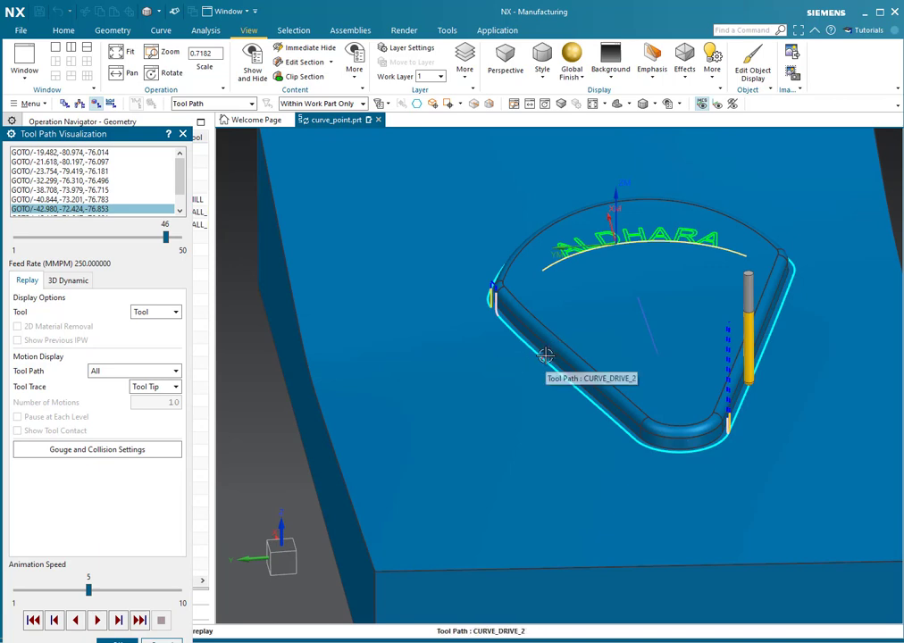
{"action": "left_click", "coordinate": [543, 355]}
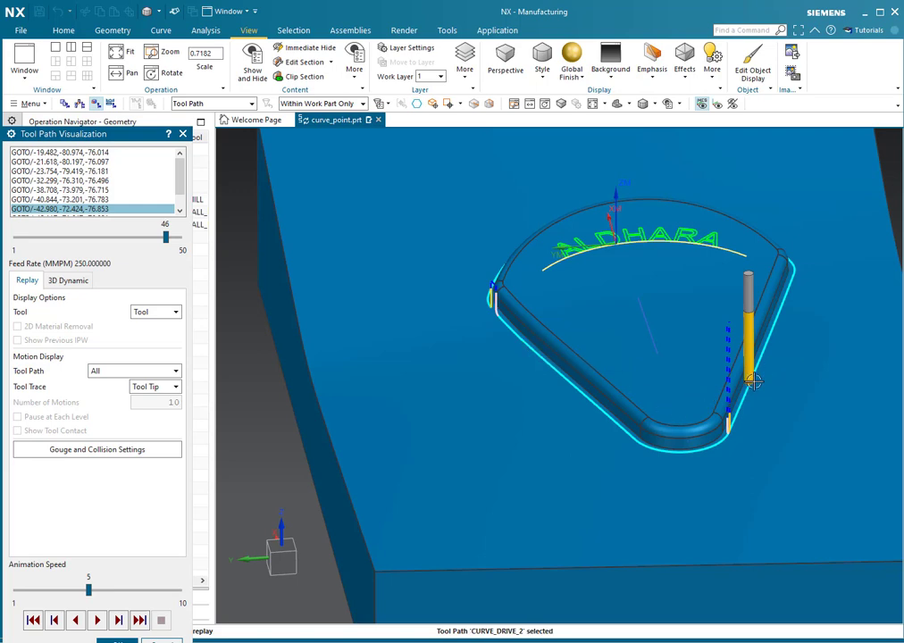
{"action": "left_click", "coordinate": [117, 641]}
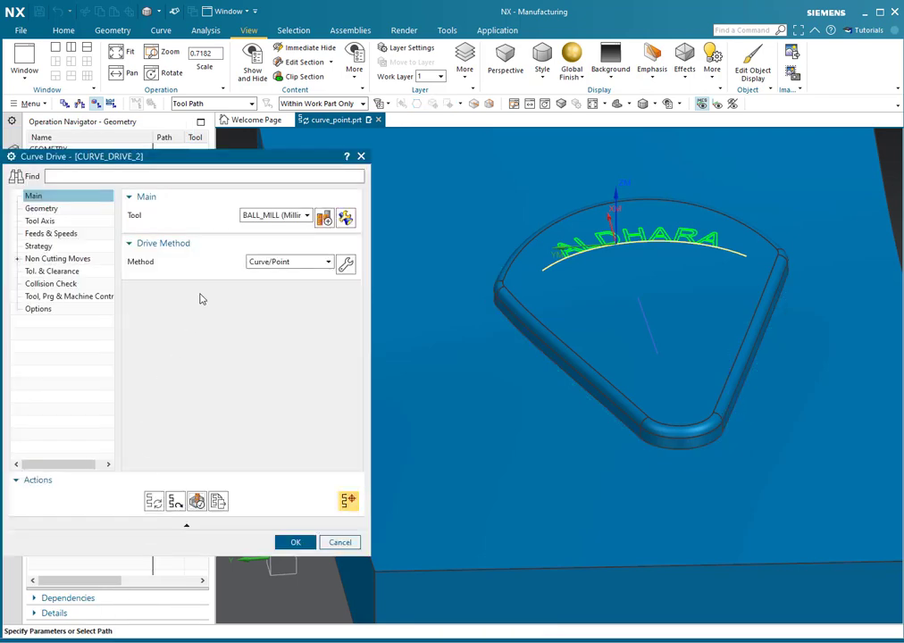
- Review the drive curve selection and drive settings of the Curve/Point drive method, then accept them
{"action": "left_click", "coordinate": [345, 263]}
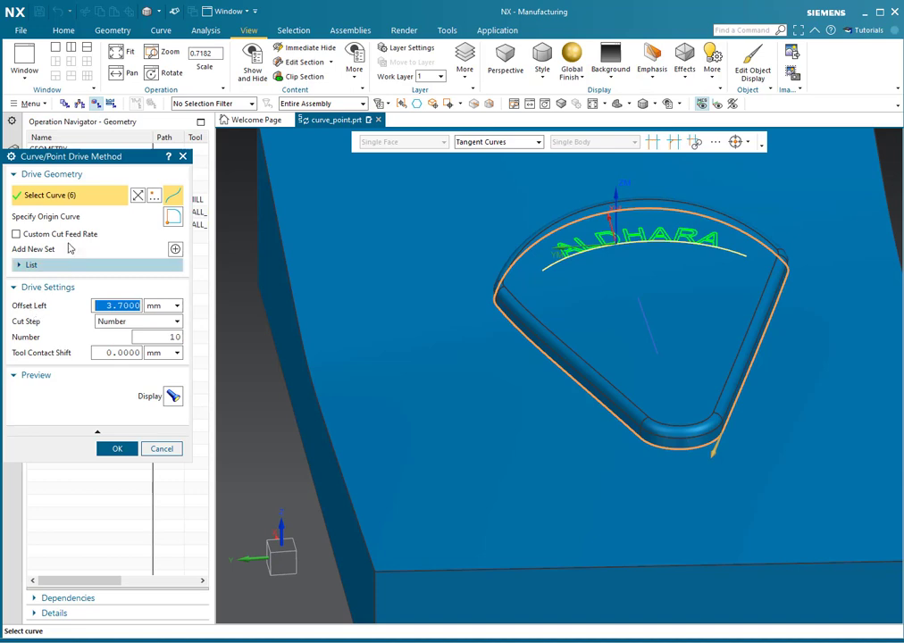
{"action": "scroll", "coordinate": [649, 309], "scroll_direction": "down", "scroll_amount": 2}
{"action": "middle_click_drag", "start_coordinate": [649, 309], "coordinate": [347, 325]}
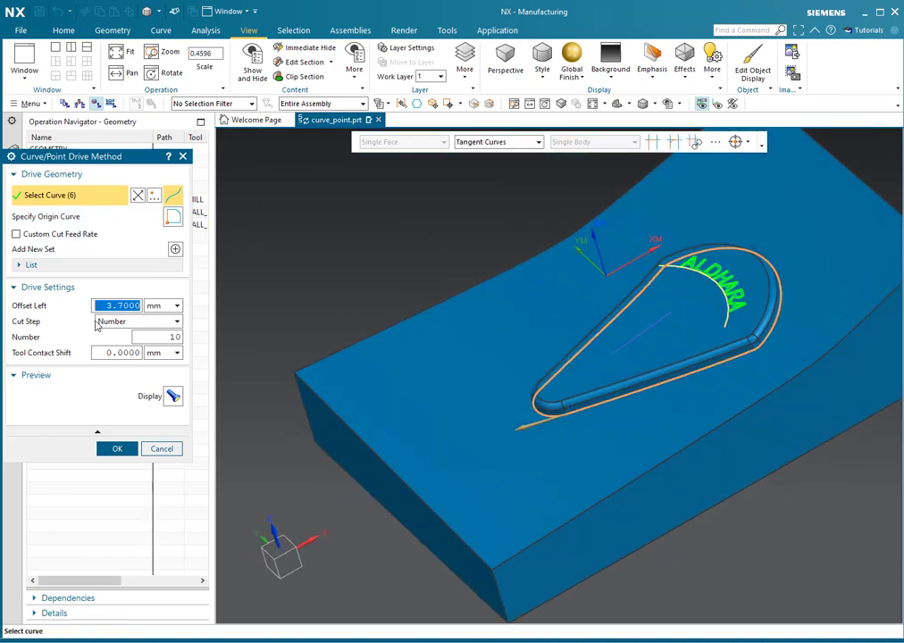
{"action": "scroll", "coordinate": [412, 306], "scroll_direction": "down", "scroll_amount": 3}
{"action": "middle_click_drag", "start_coordinate": [412, 306], "coordinate": [462, 318]}
{"action": "scroll", "coordinate": [461, 318], "scroll_direction": "up", "scroll_amount": 3}
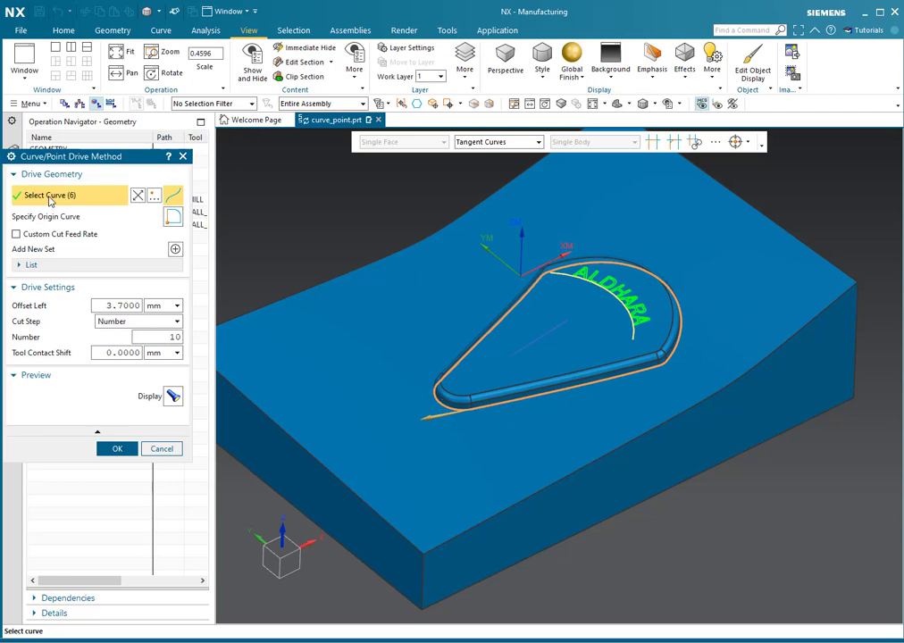
{"action": "left_click", "coordinate": [117, 448]}
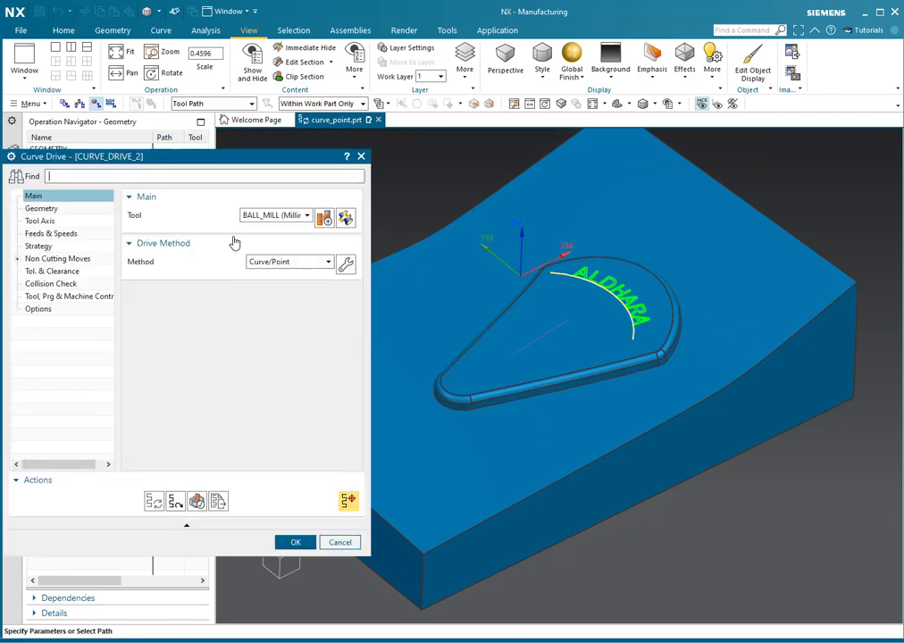
- Switch to the Manufacturing Milling help in the browser and find the page on fixed-axis legacy drive methods under Fixed-axis Surface Contouring
{"action": "left_click_drag", "start_coordinate": [236, 170], "coordinate": [273, 147]}
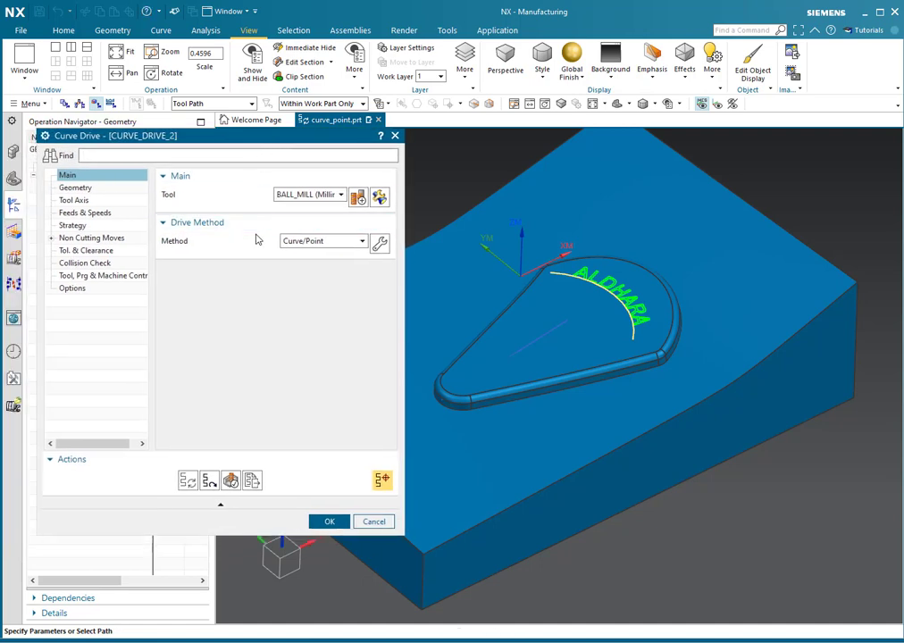
{"action": "key", "text": "F1"}
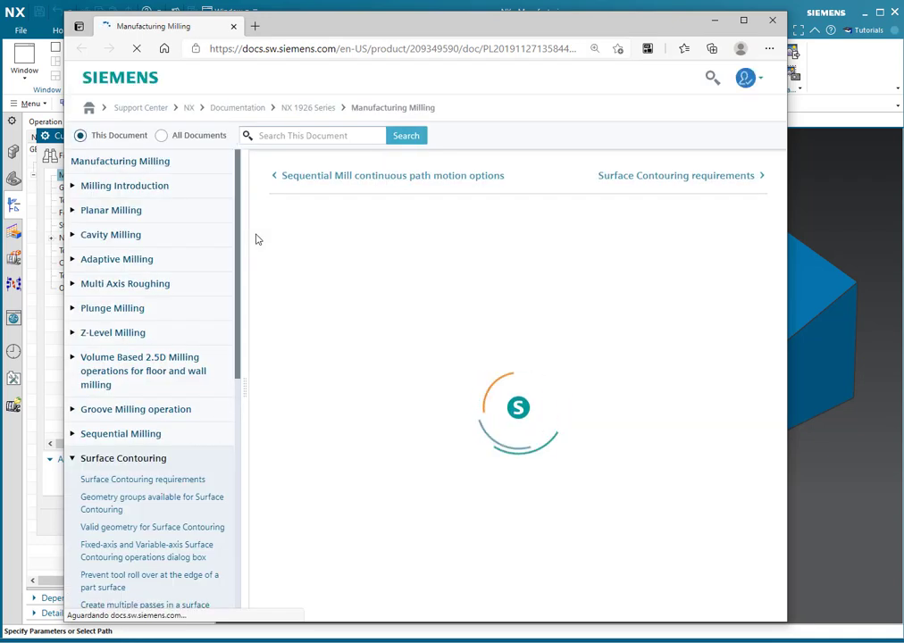
{"action": "scroll", "coordinate": [194, 448], "scroll_direction": "down", "scroll_amount": 4}
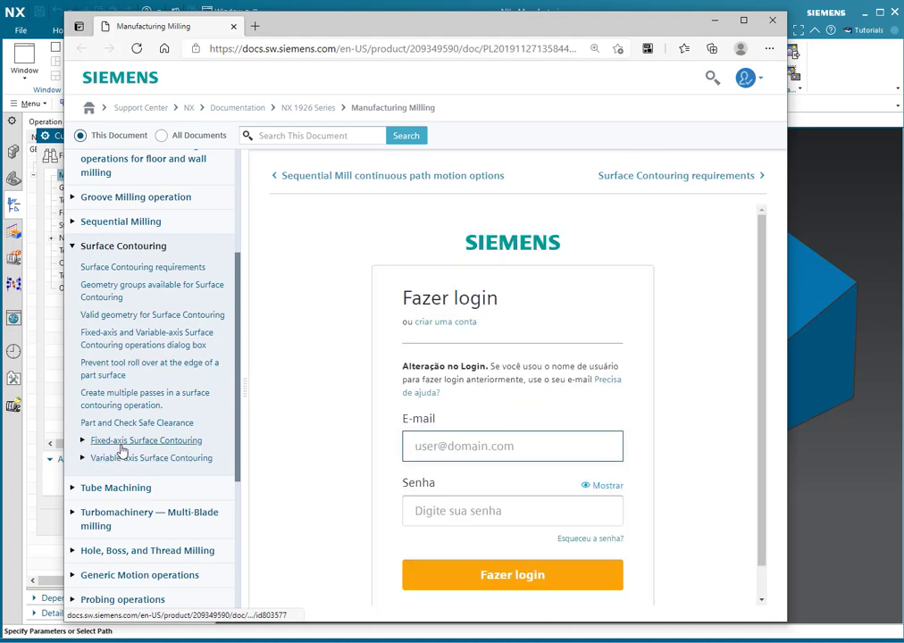
{"action": "left_click", "coordinate": [126, 445]}
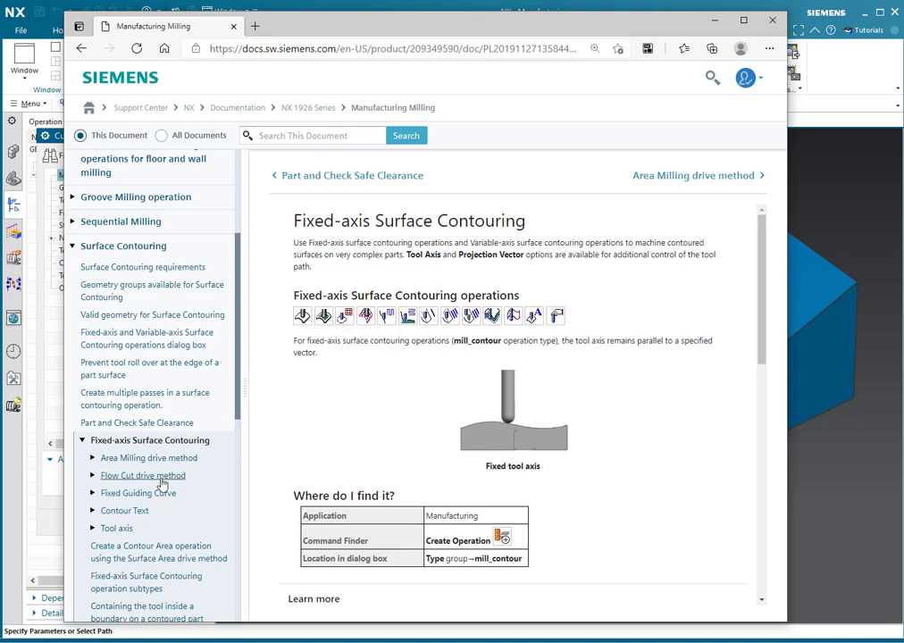
{"action": "scroll", "coordinate": [165, 482], "scroll_direction": "down", "scroll_amount": 1}
{"action": "scroll", "coordinate": [170, 482], "scroll_direction": "down", "scroll_amount": 1}
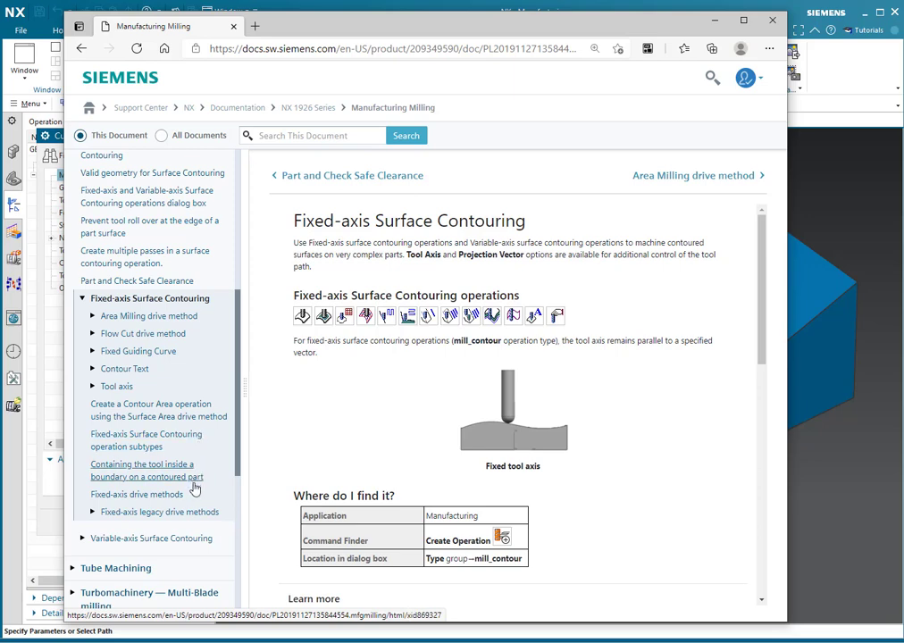
{"action": "left_click", "coordinate": [92, 516]}
{"action": "scroll", "coordinate": [195, 505], "scroll_direction": "down", "scroll_amount": 1}
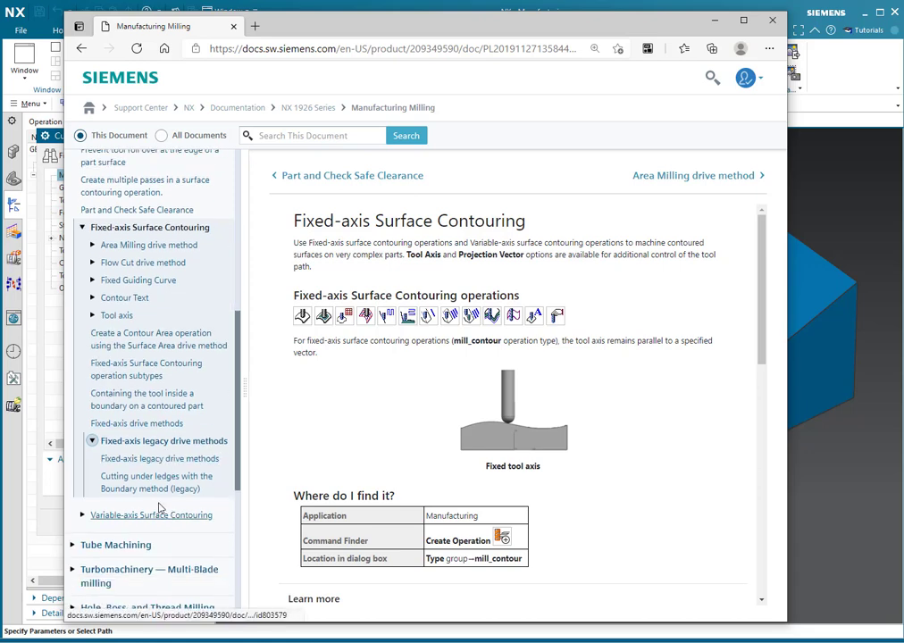
{"action": "left_click", "coordinate": [177, 459]}
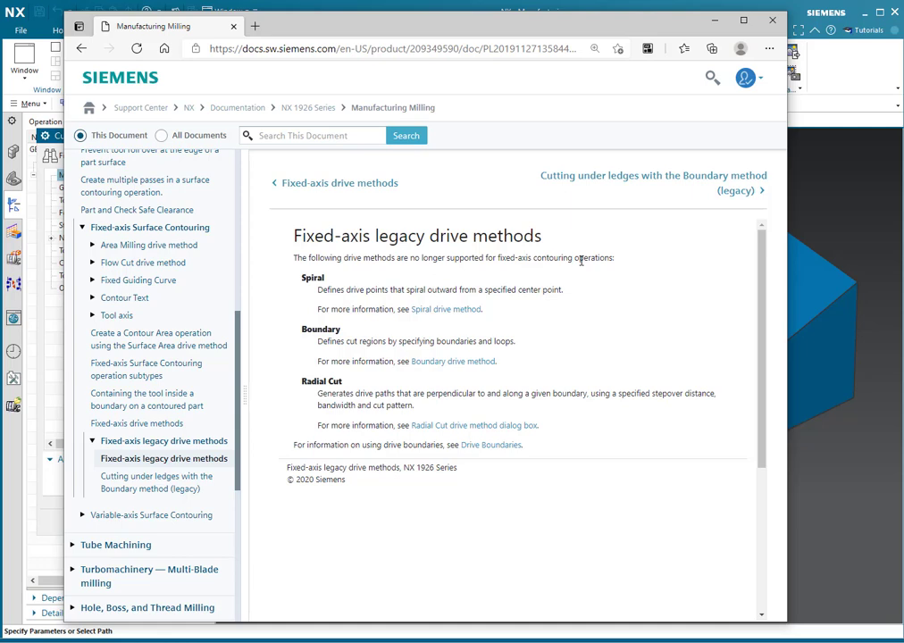
- Read the entries on the legacy drive methods, highlighting the Boundary method's description
{"action": "double_click", "coordinate": [312, 278]}
{"action": "left_click_drag", "start_coordinate": [302, 329], "coordinate": [514, 343]}
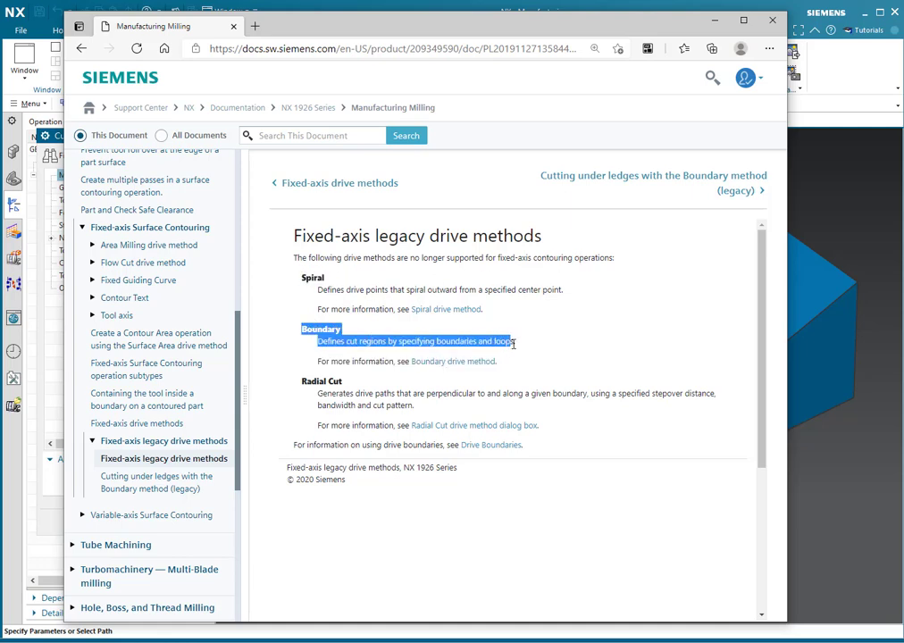
{"action": "left_click", "coordinate": [515, 345]}
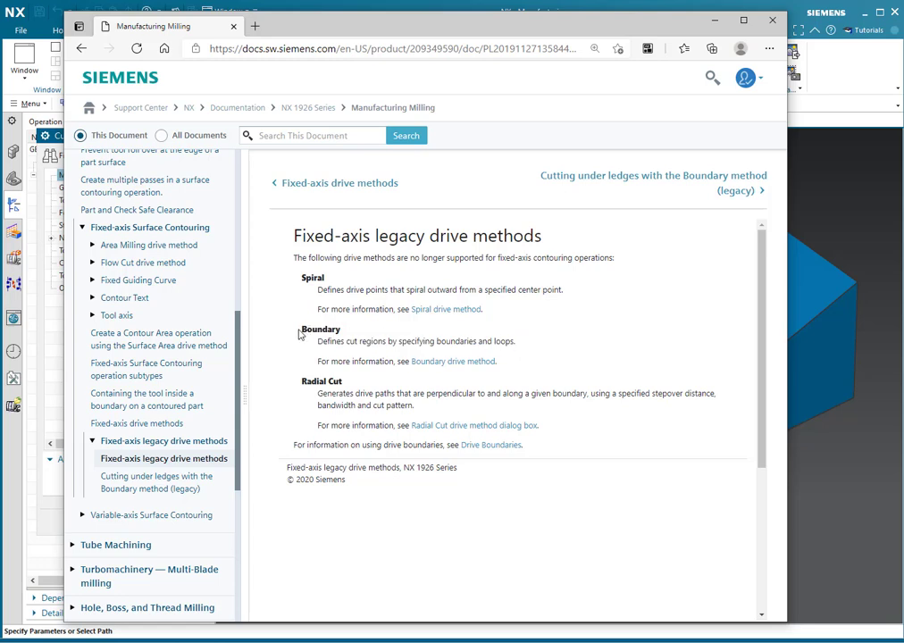
{"action": "left_click_drag", "start_coordinate": [301, 329], "coordinate": [518, 345]}
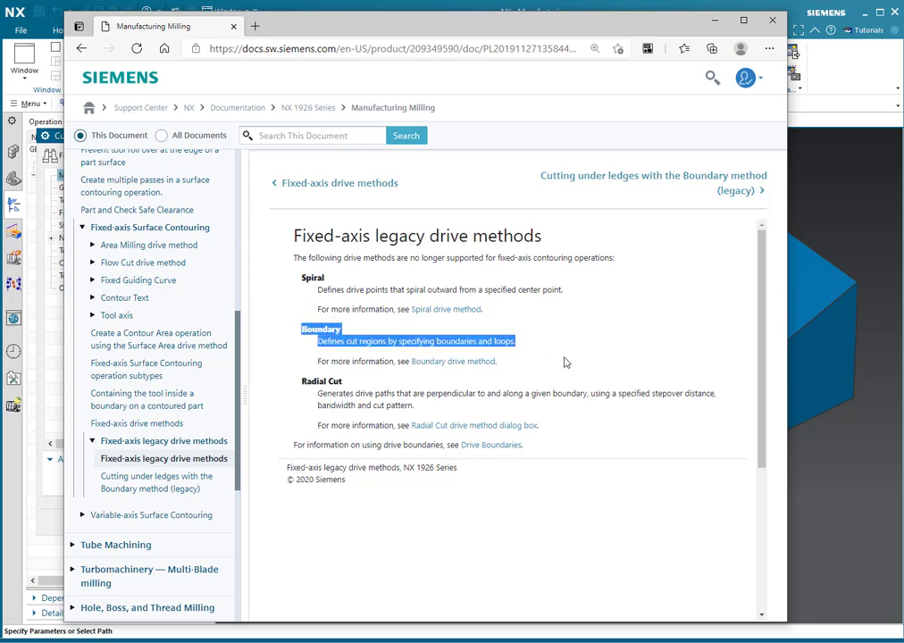
{"action": "left_click", "coordinate": [461, 396]}
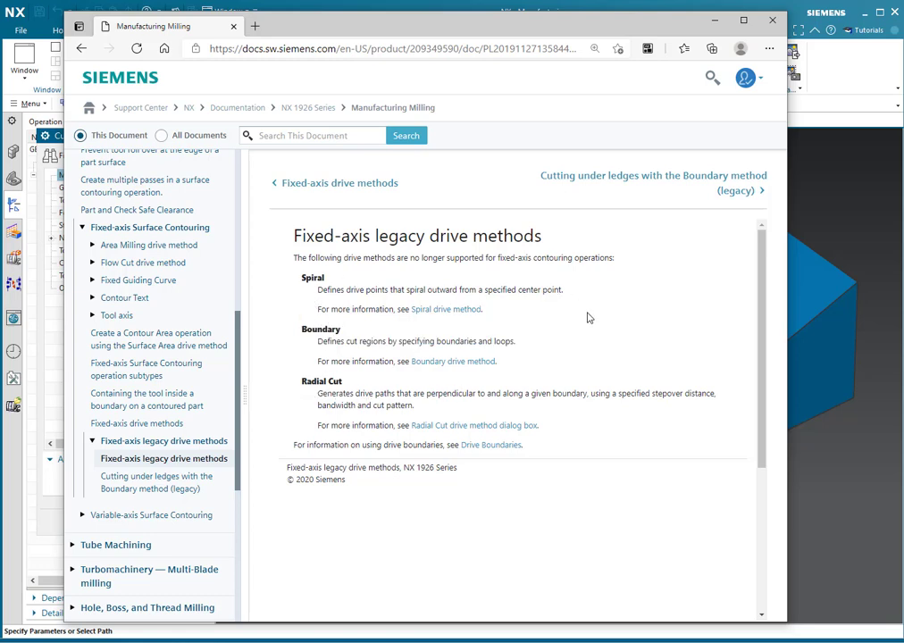
{"action": "left_click_drag", "start_coordinate": [303, 328], "coordinate": [514, 341]}
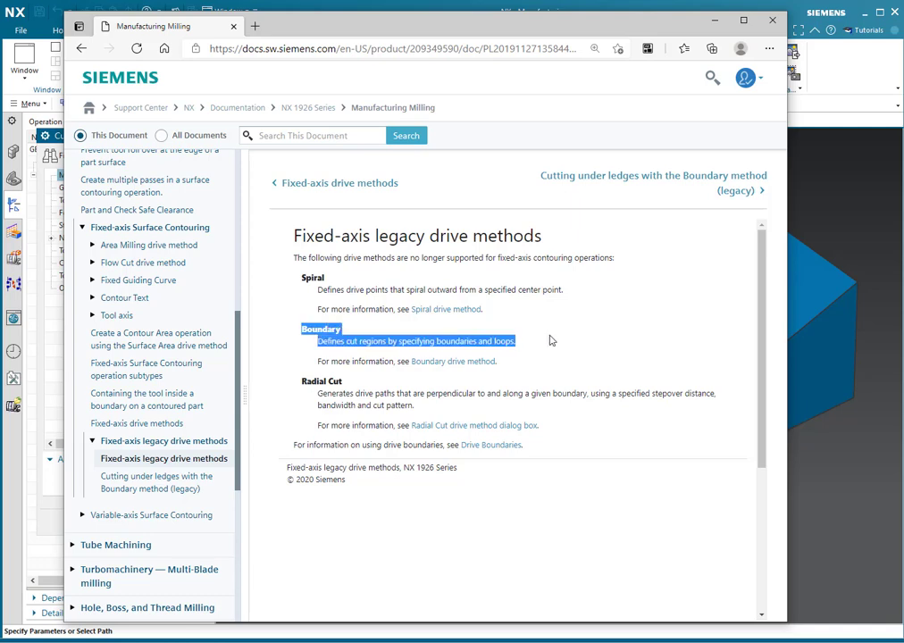
{"action": "left_click", "coordinate": [535, 347]}
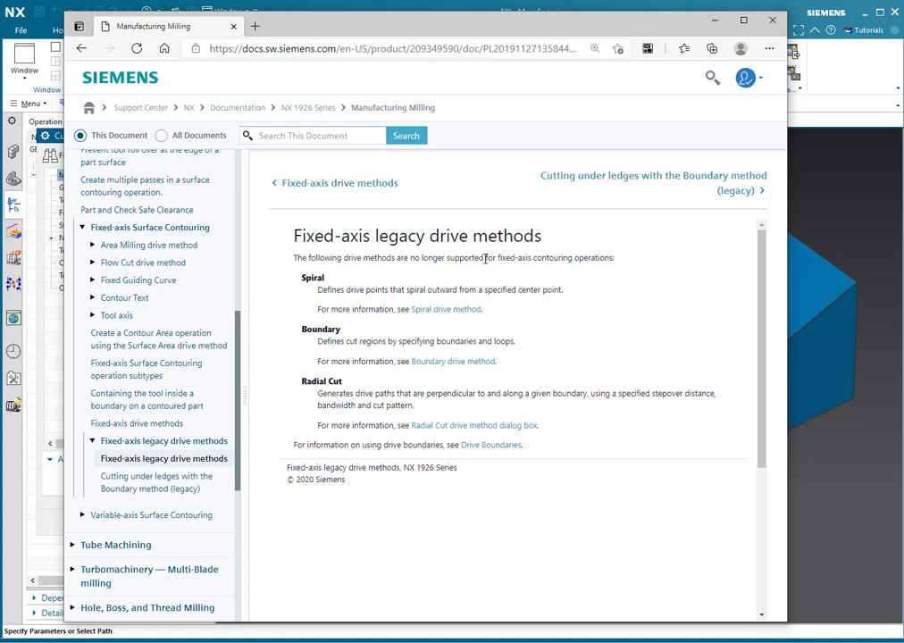
- Look up the linked Boundary drive method page and read through its description, figures, drive geometry section and notes
{"action": "left_click", "coordinate": [465, 362]}
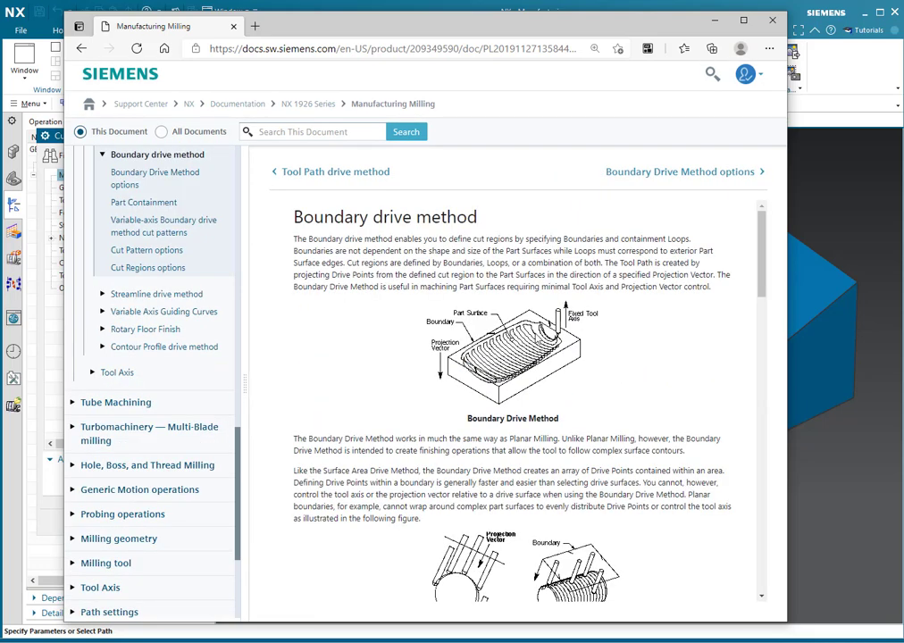
{"action": "scroll", "coordinate": [516, 335], "scroll_direction": "down", "scroll_amount": 2}
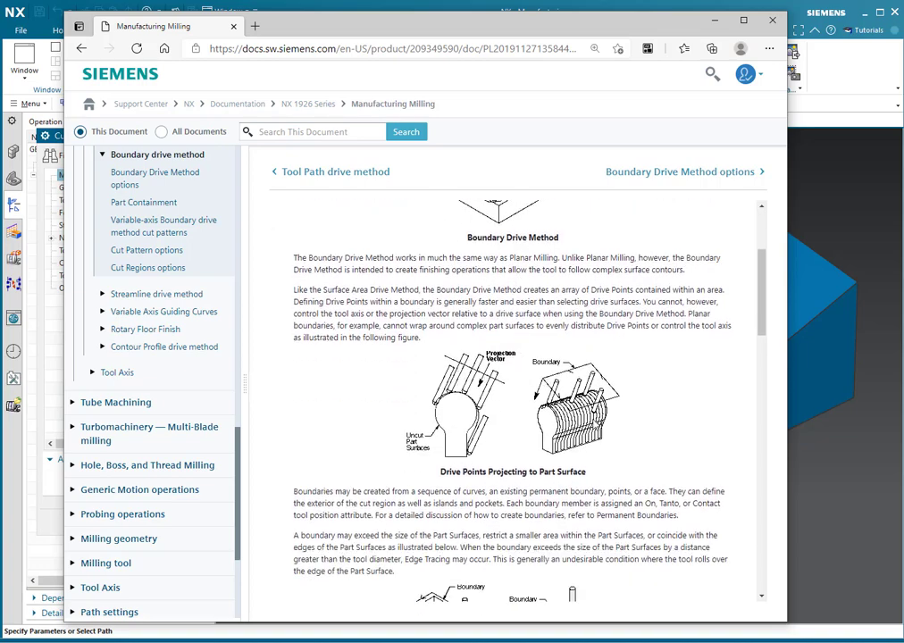
{"action": "scroll", "coordinate": [560, 409], "scroll_direction": "up", "scroll_amount": 2}
{"action": "scroll", "coordinate": [574, 423], "scroll_direction": "down", "scroll_amount": 2}
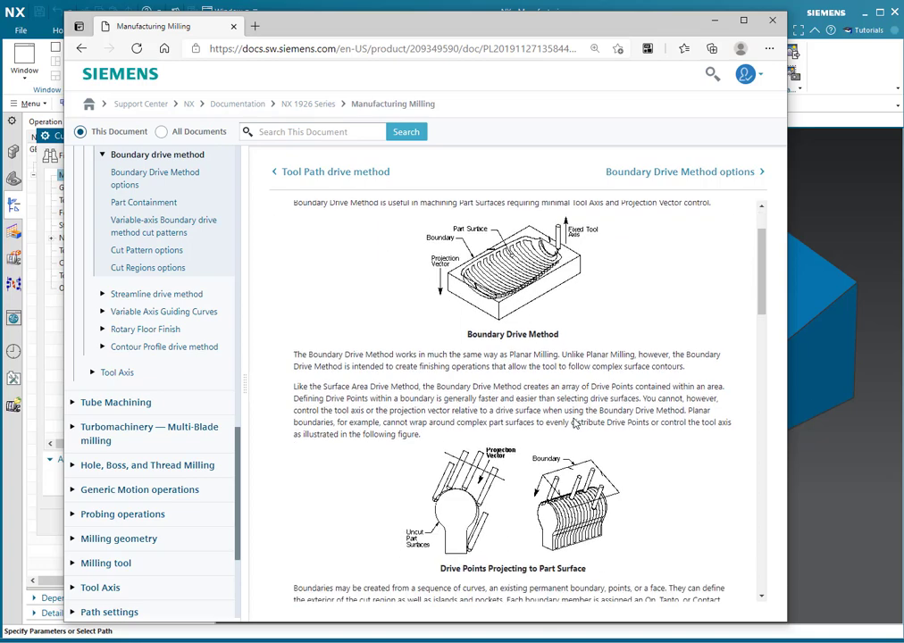
{"action": "scroll", "coordinate": [580, 370], "scroll_direction": "down", "scroll_amount": 2}
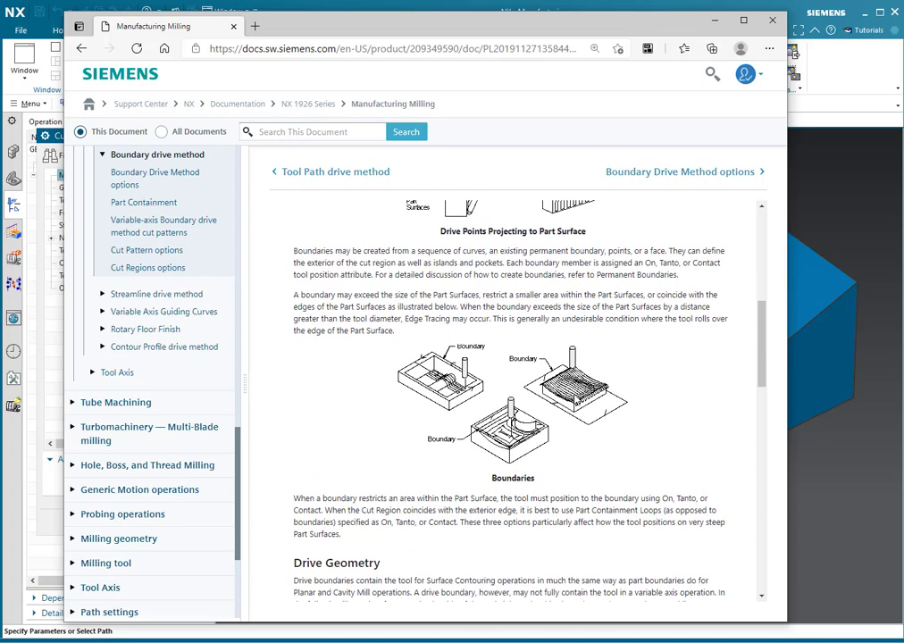
{"action": "scroll", "coordinate": [574, 456], "scroll_direction": "up", "scroll_amount": 1}
{"action": "scroll", "coordinate": [573, 460], "scroll_direction": "down", "scroll_amount": 3}
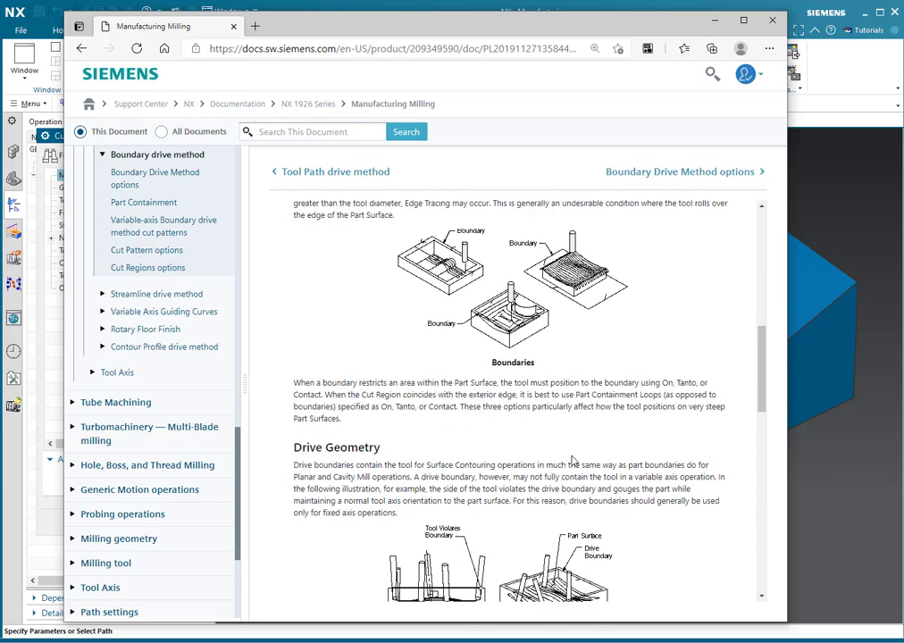
{"action": "scroll", "coordinate": [572, 460], "scroll_direction": "down", "scroll_amount": 2}
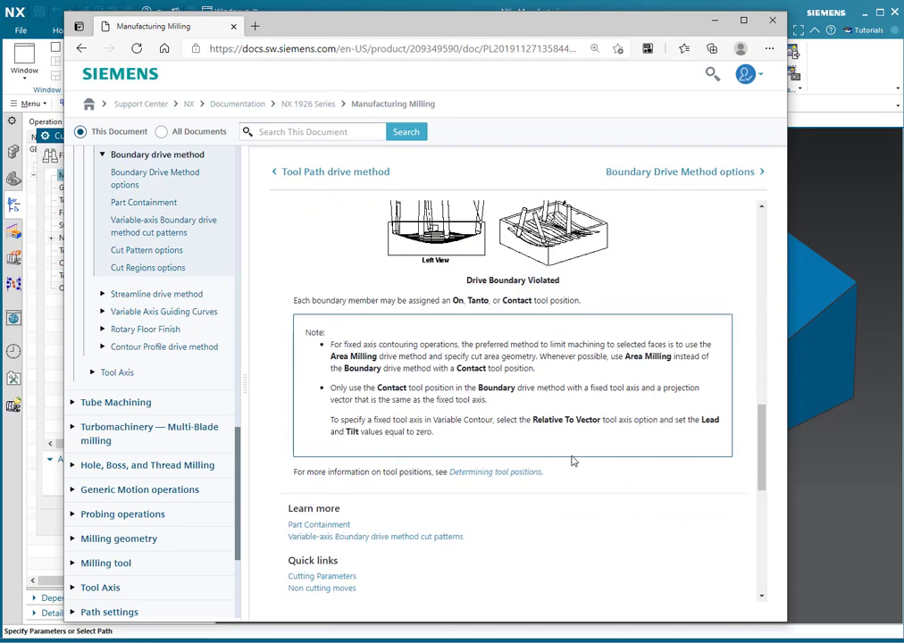
{"action": "scroll", "coordinate": [576, 455], "scroll_direction": "up", "scroll_amount": 9}
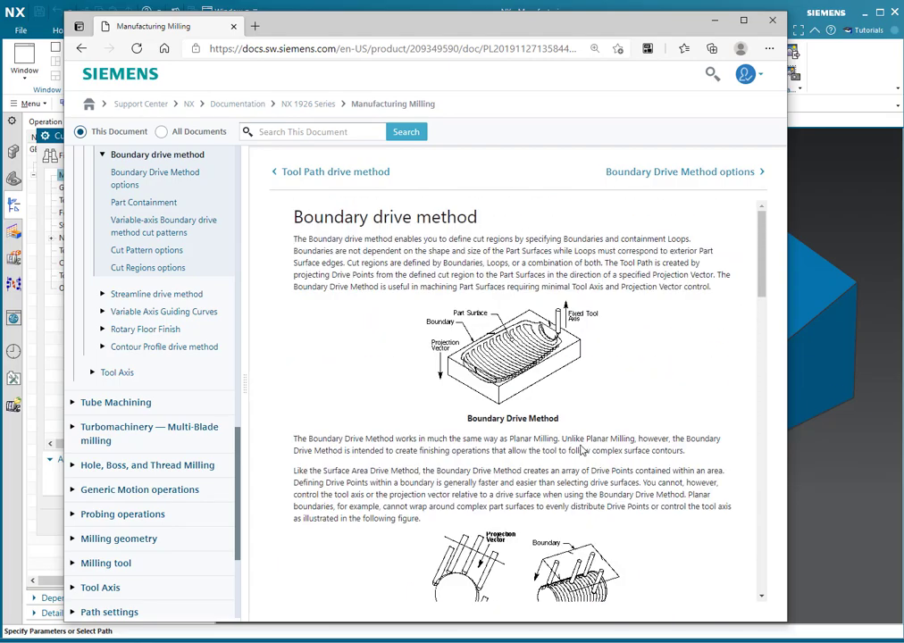